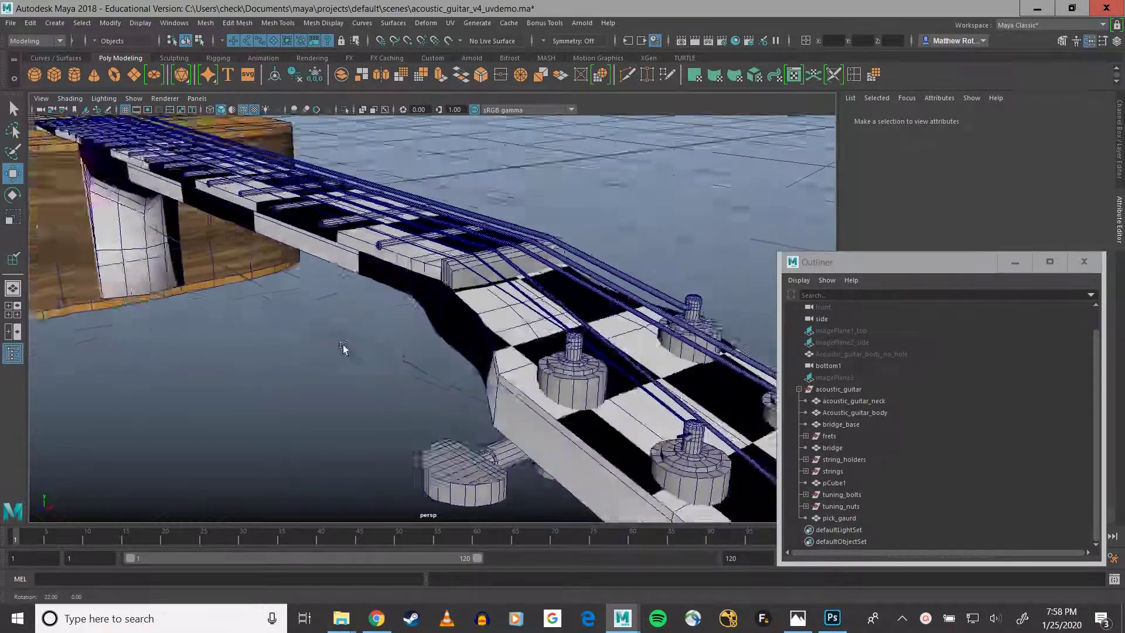
Step: Select the guitar neck and examine its checker pattern on the headstock around the tuning nuts and pegs
left_click_drag(405, 349, 361, 346, "alt")
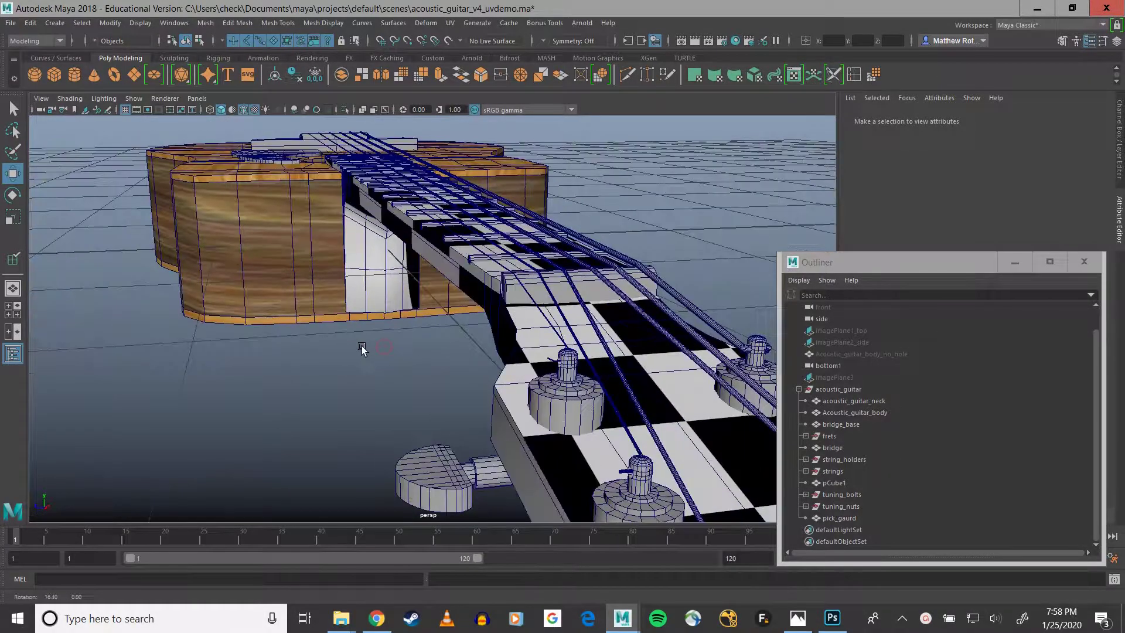
middle_click_drag(360, 346, 400, 259, "alt")
left_click_drag(400, 259, 460, 280, "alt")
left_click(501, 270)
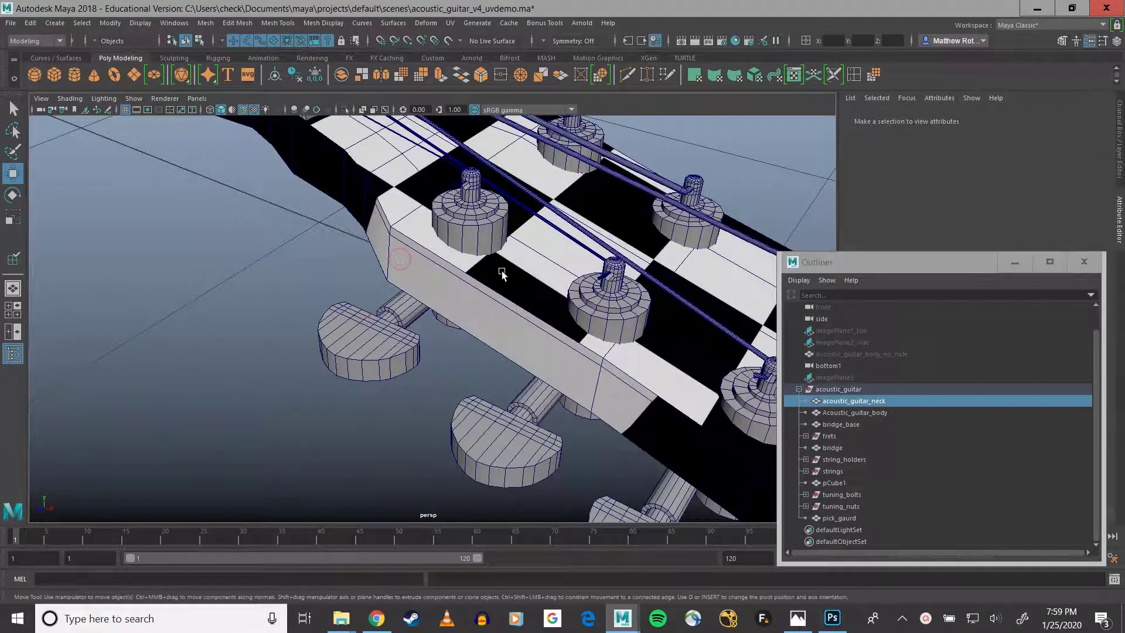
left_click_drag(296, 264, 369, 253, "alt")
left_click_drag(358, 345, 476, 371, "alt")
left_click_drag(368, 321, 346, 261, "alt")
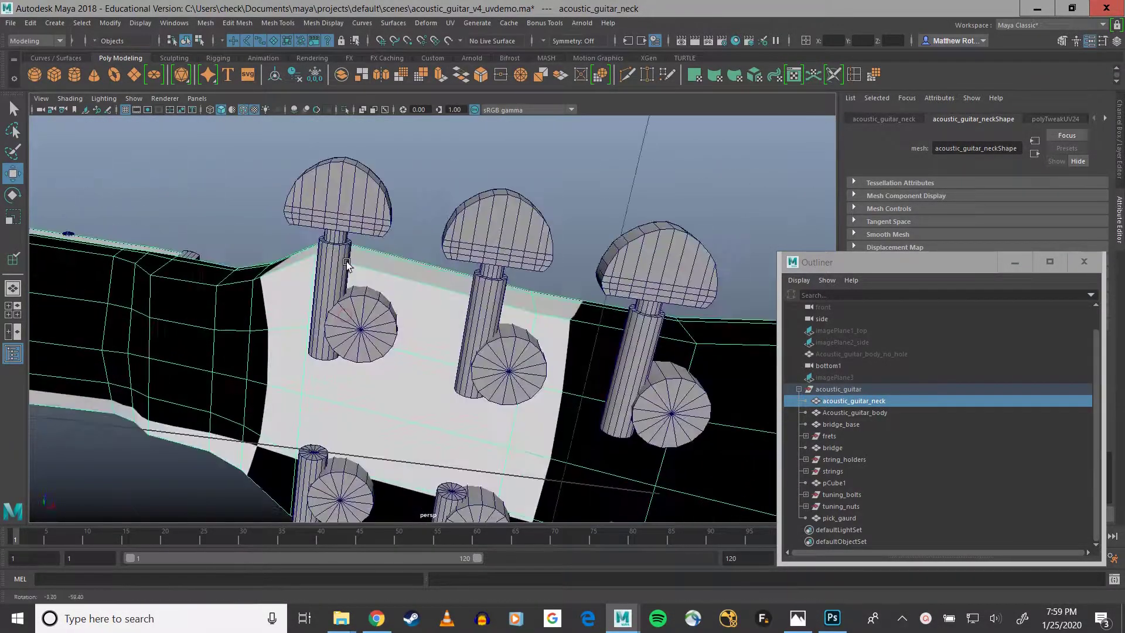
left_click_drag(364, 313, 376, 363, "alt")
left_click_drag(422, 317, 381, 339, "alt")
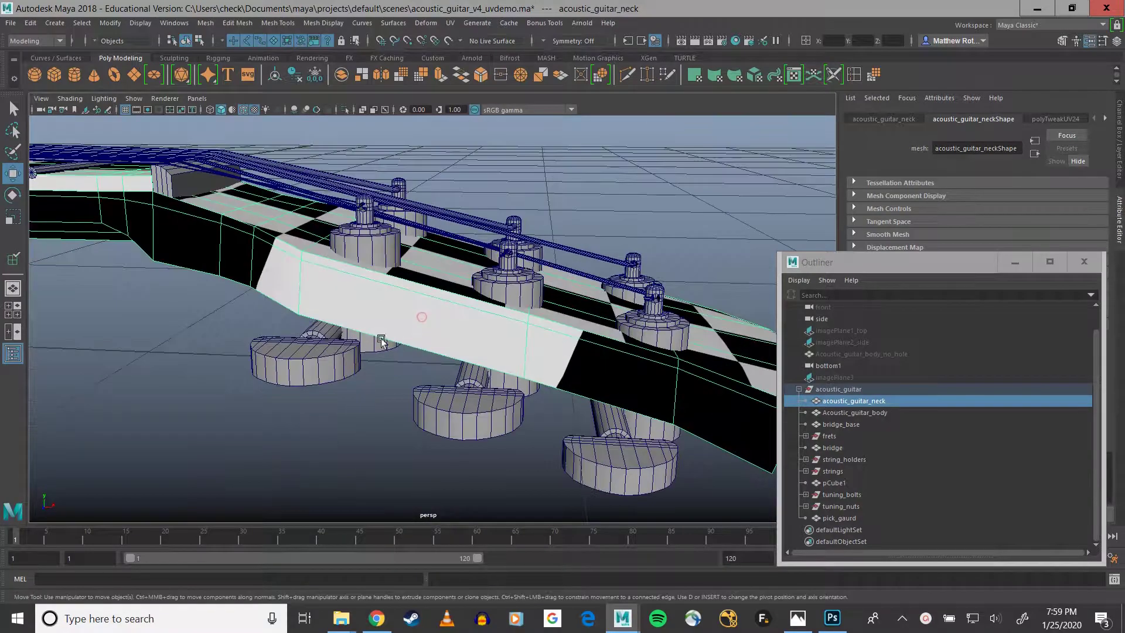
left_click_drag(331, 272, 361, 307, "alt")
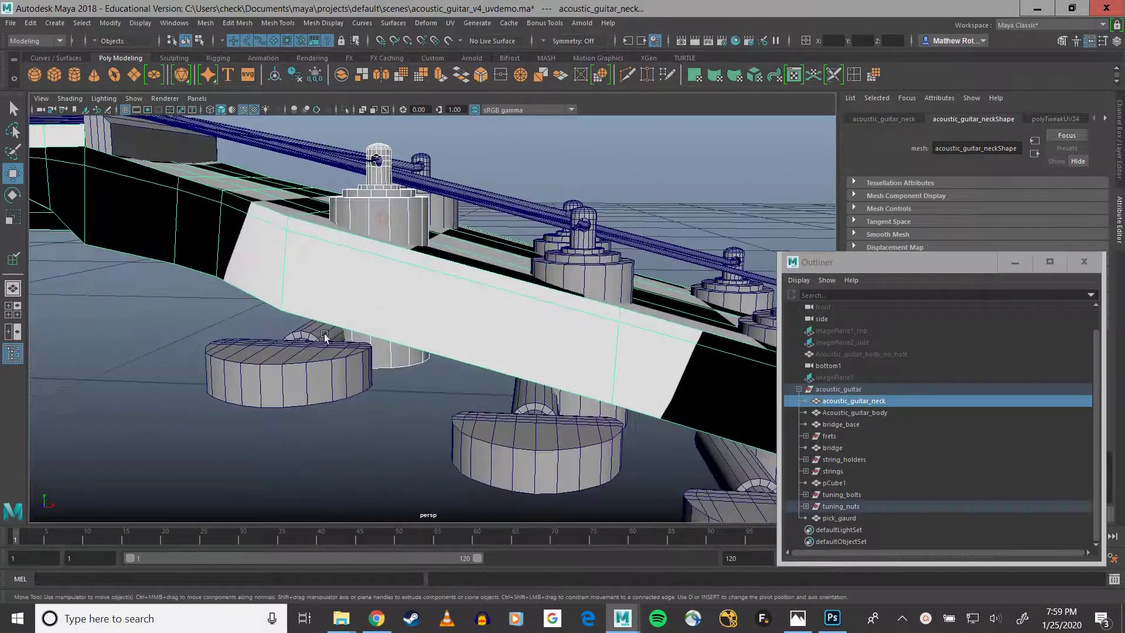
left_click_drag(334, 396, 369, 360, "alt")
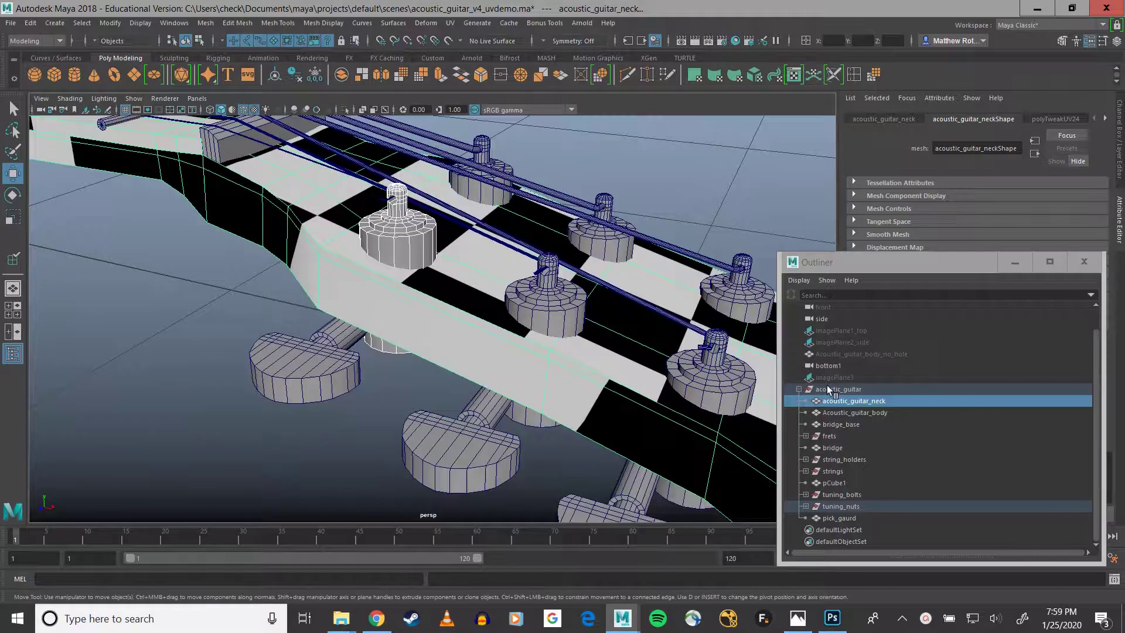
scroll(832, 392, "up", 2)
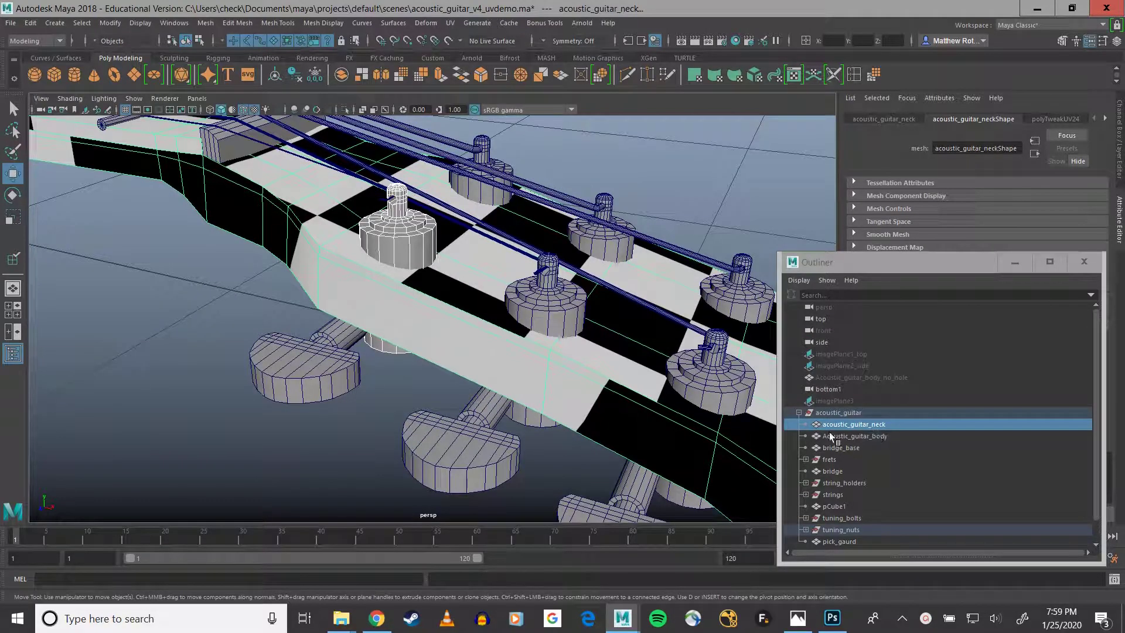
scroll(390, 295, "down", 3)
left_click_drag(429, 294, 386, 287, "alt")
scroll(386, 287, "up", 5)
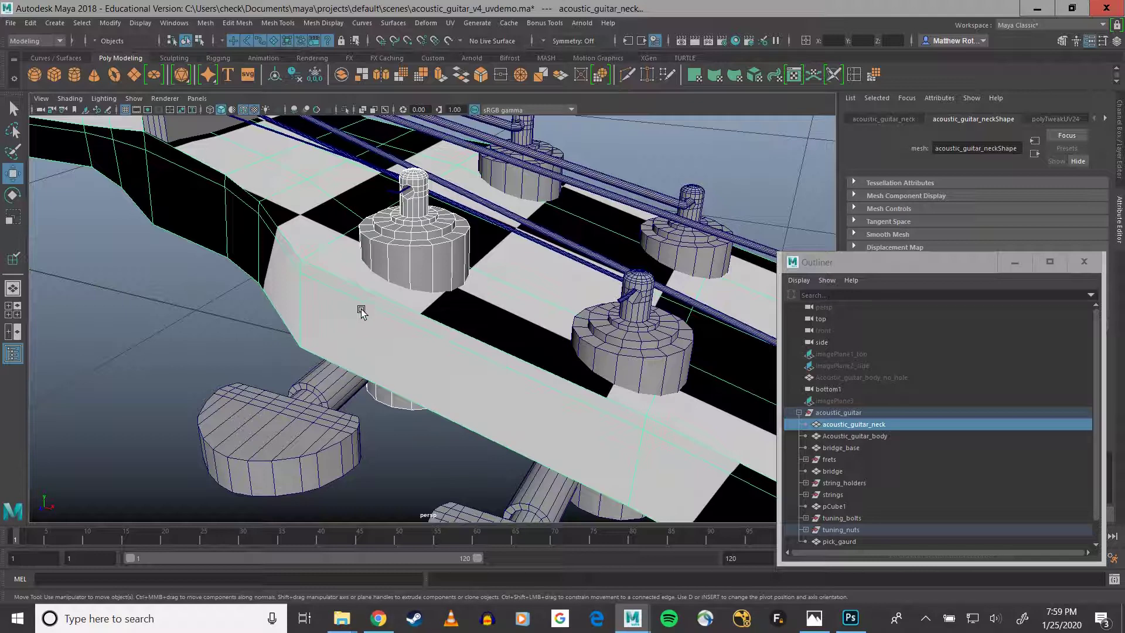
Step: Hide every part of the acoustic_guitar group except the tuning nuts, including the pick guard
left_click(418, 248)
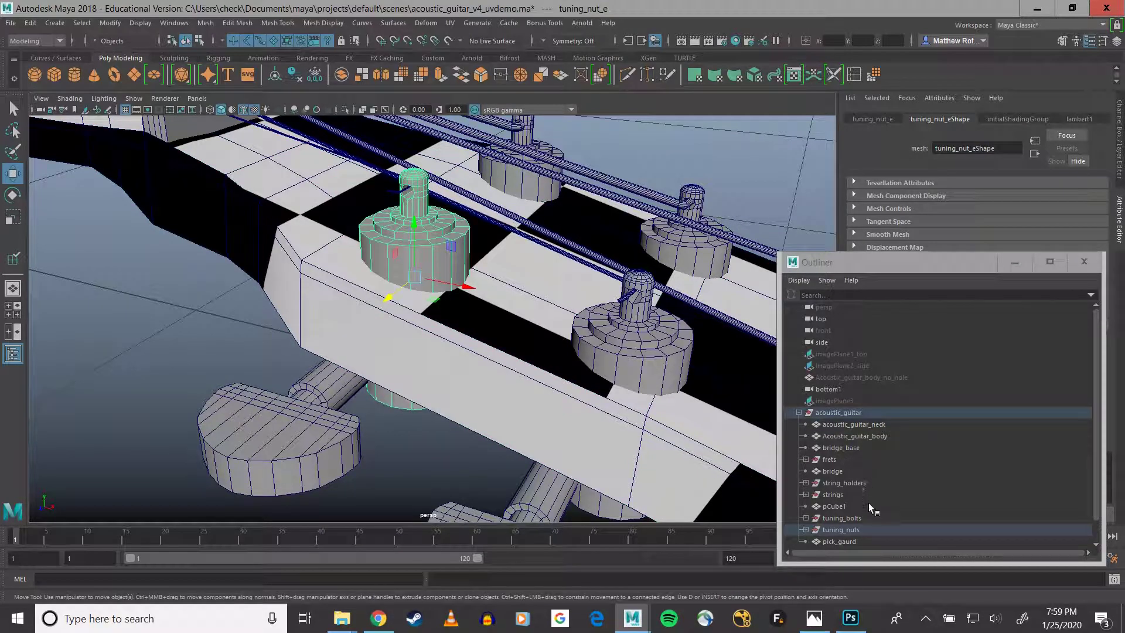
left_click(849, 519)
left_click(835, 427, "shift")
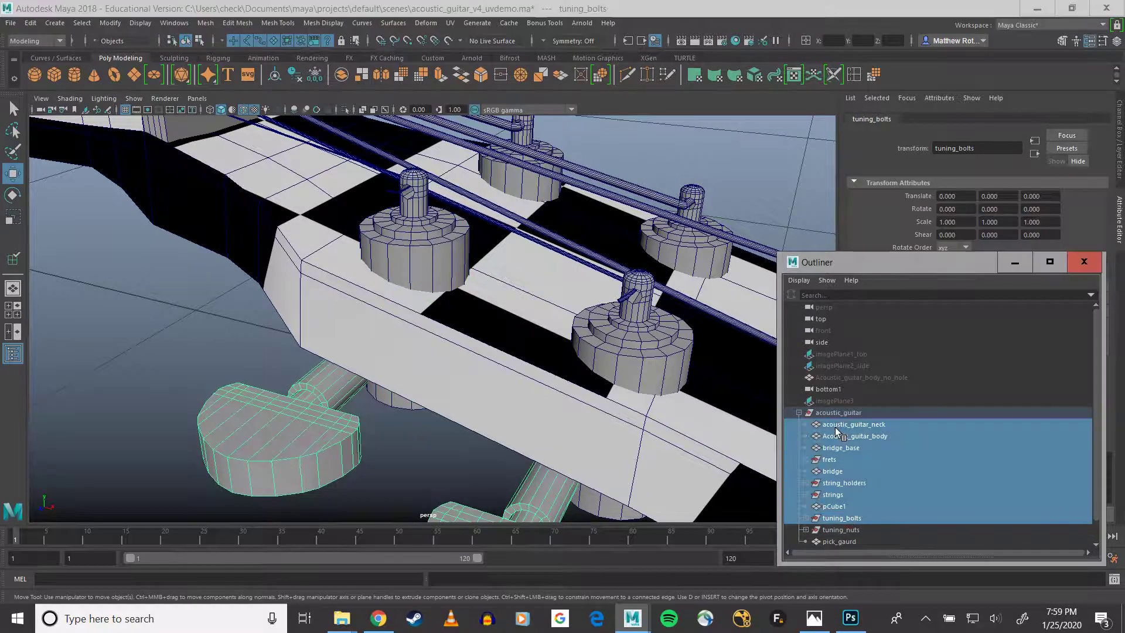
key("h")
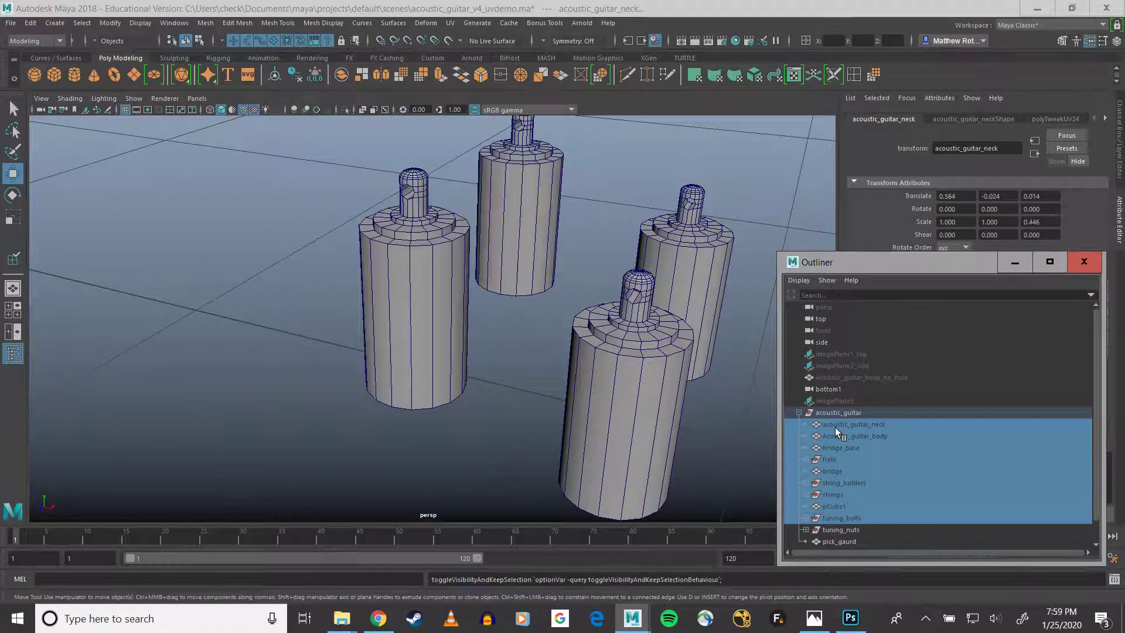
left_click(849, 542)
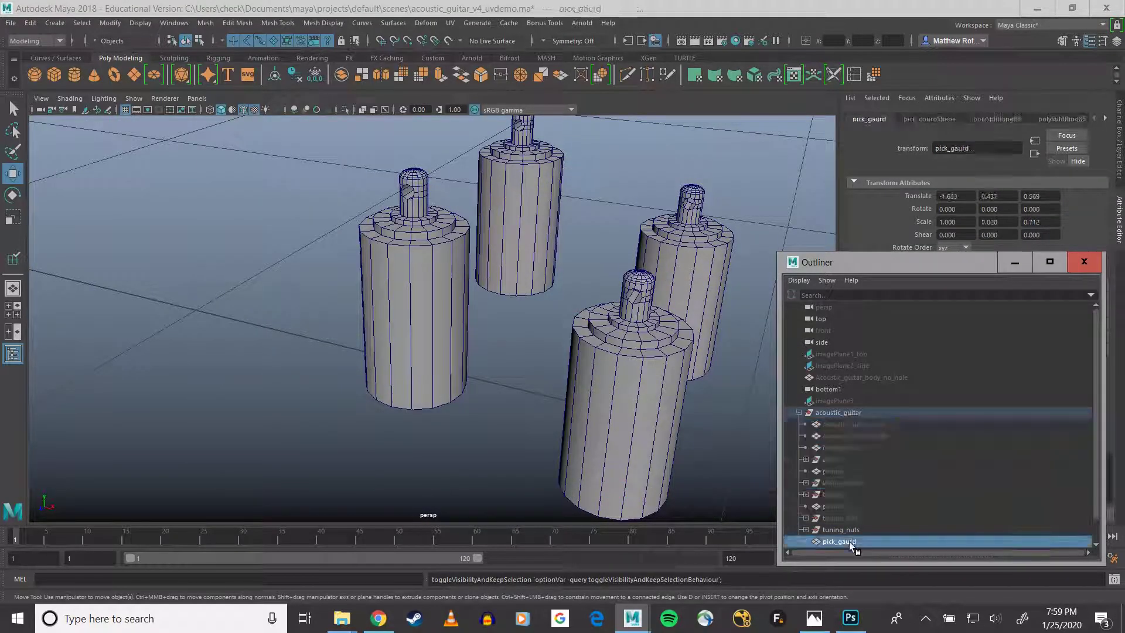
key("h")
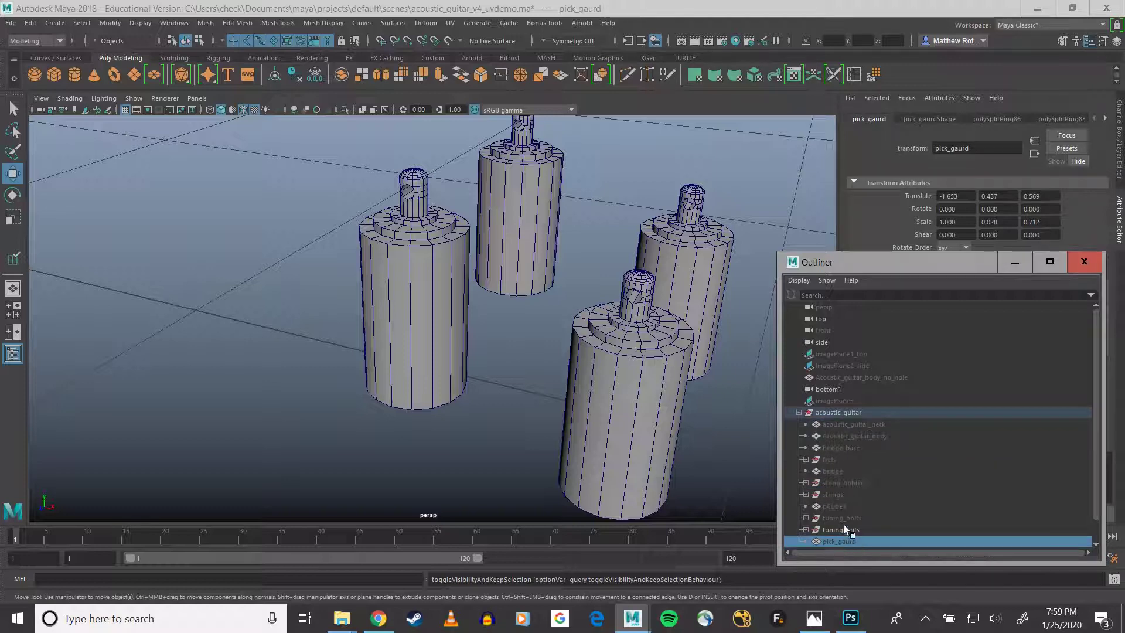
Step: Select tuning_nut_e and examine the shape of the six tuning nuts from several sides
left_click(412, 300)
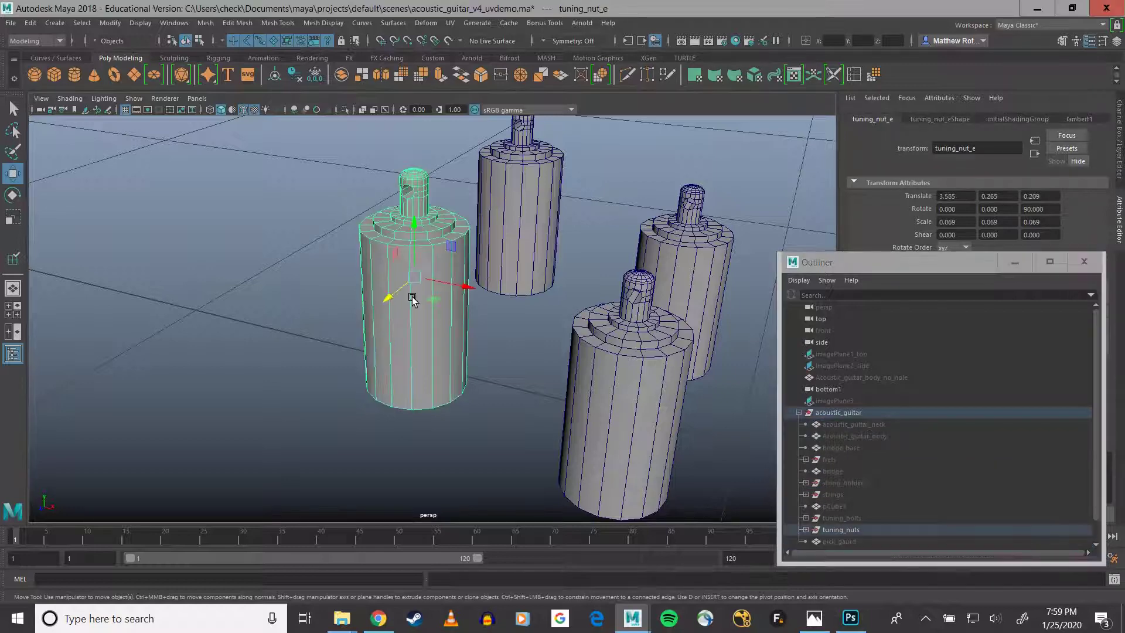
left_click_drag(412, 300, 504, 288, "alt")
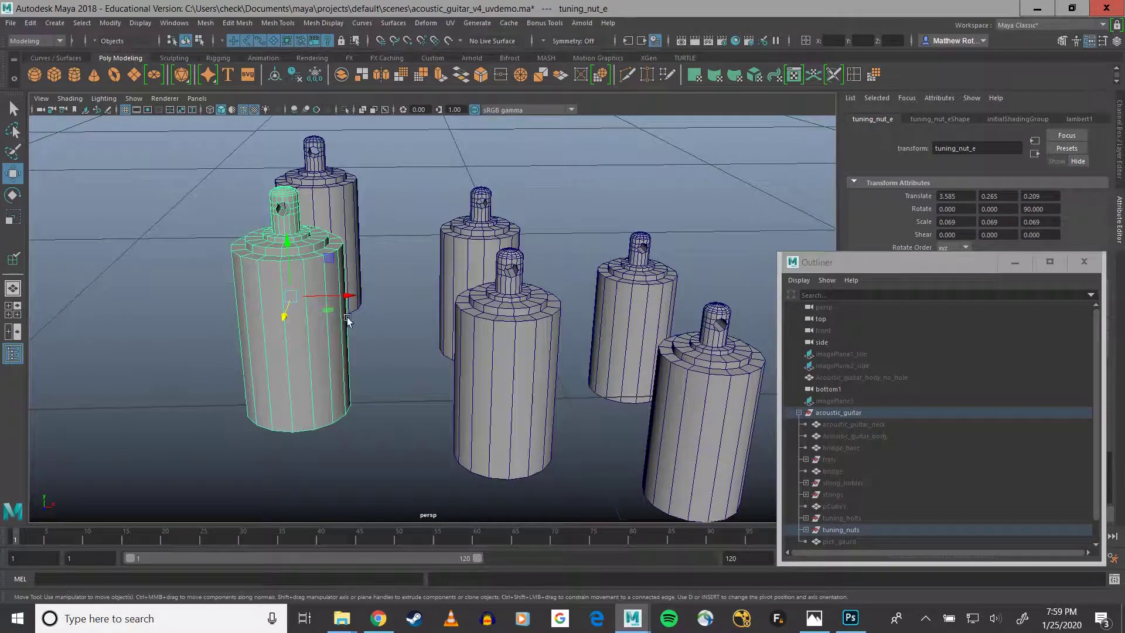
scroll(348, 319, "up", 5)
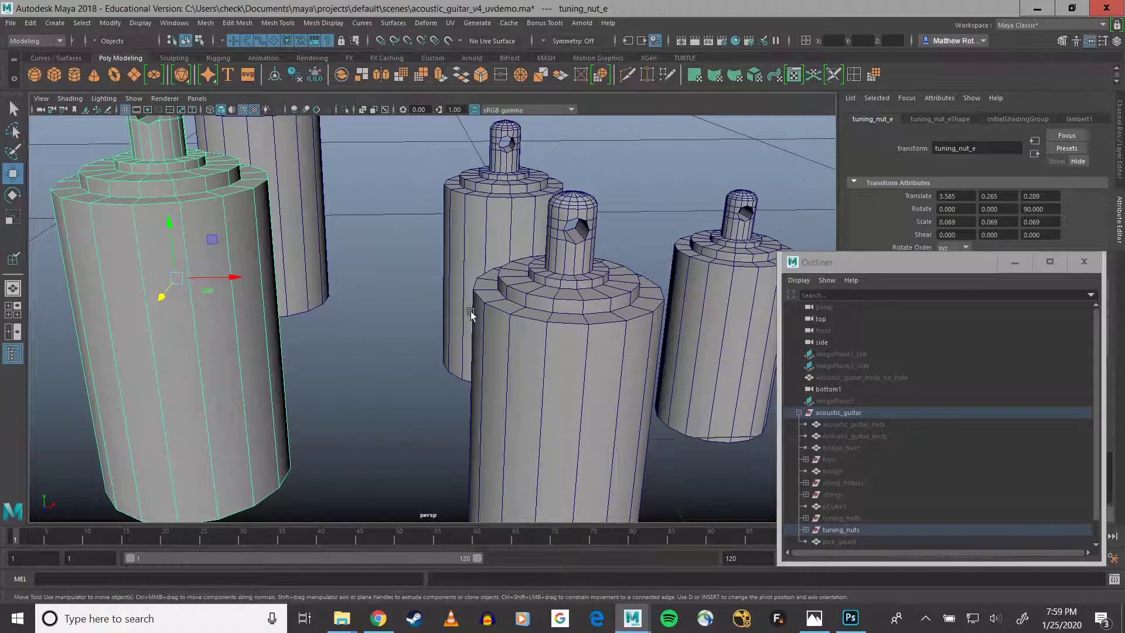
middle_click_drag(343, 305, 445, 347, "alt")
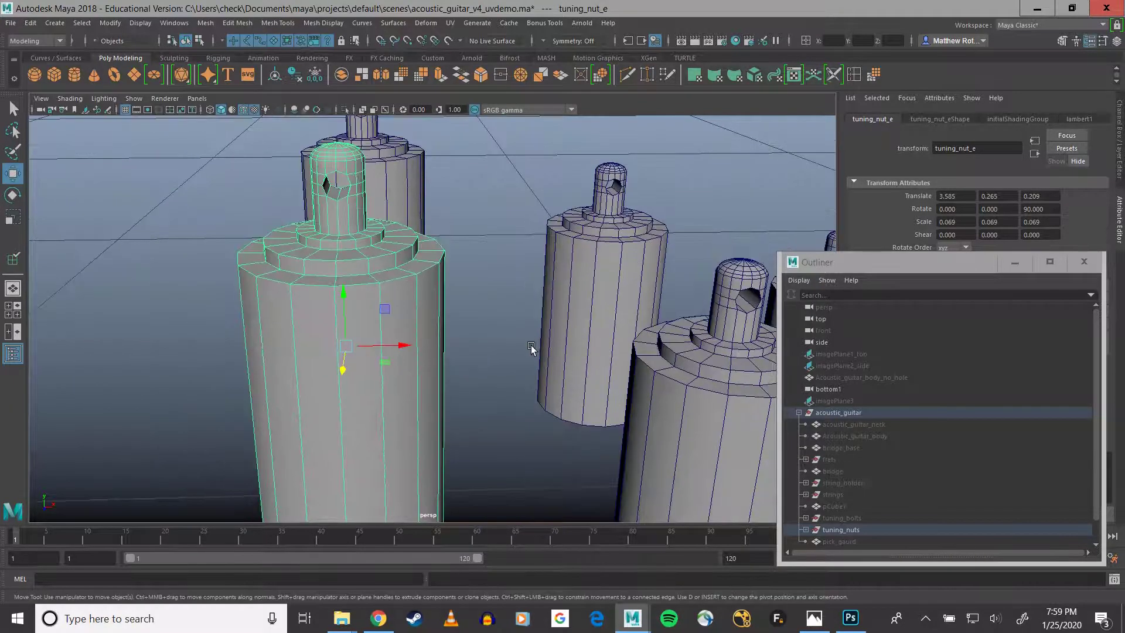
scroll(545, 355, "down", 6)
mouse_move(579, 373)
left_mouse_down("alt")
mouse_move(532, 355)
mouse_move(568, 349)
mouse_move(580, 385)
left_mouse_up("alt")
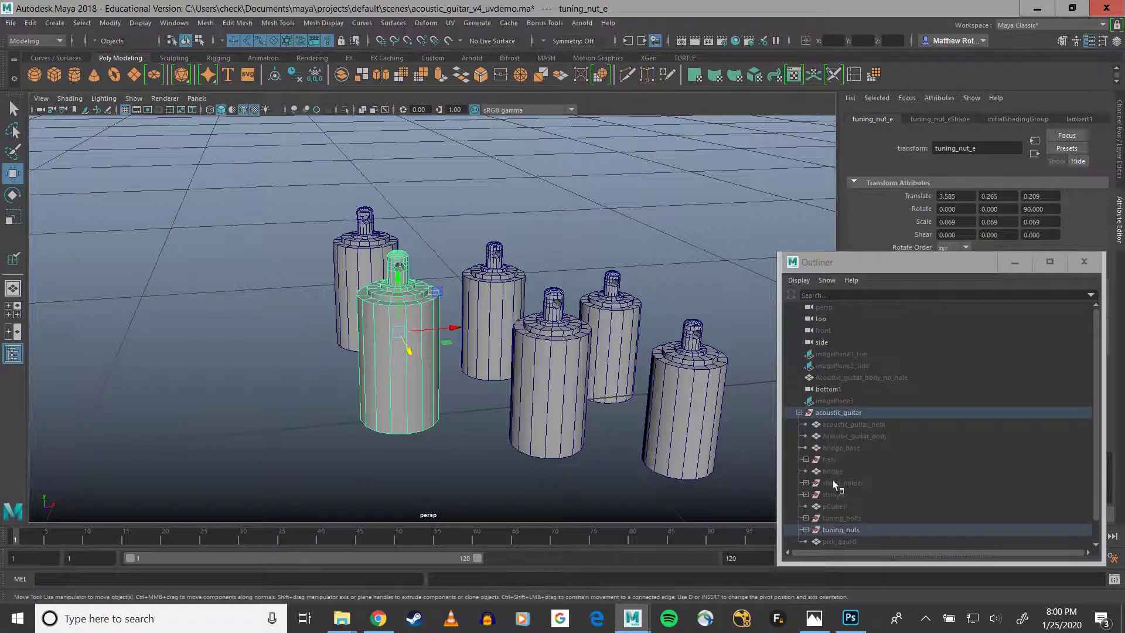
scroll(353, 338, "down", 5)
middle_click_drag(366, 300, 496, 297, "alt")
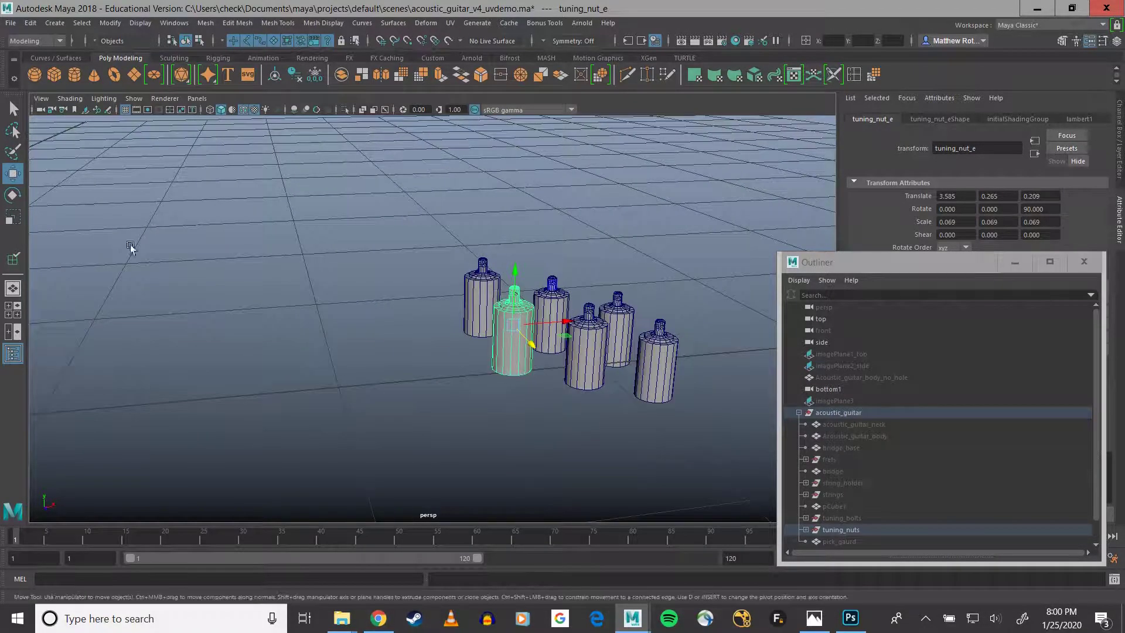
Step: Show the frets group to examine the fret cylinders, and hide it again
left_click(839, 459)
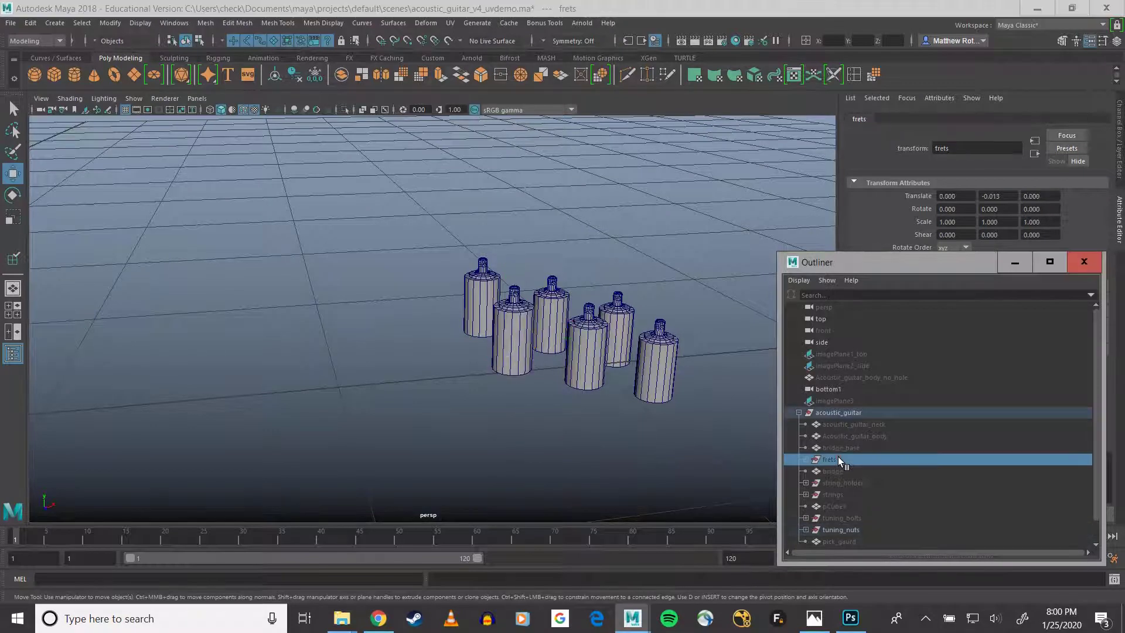
key("h")
key("h")
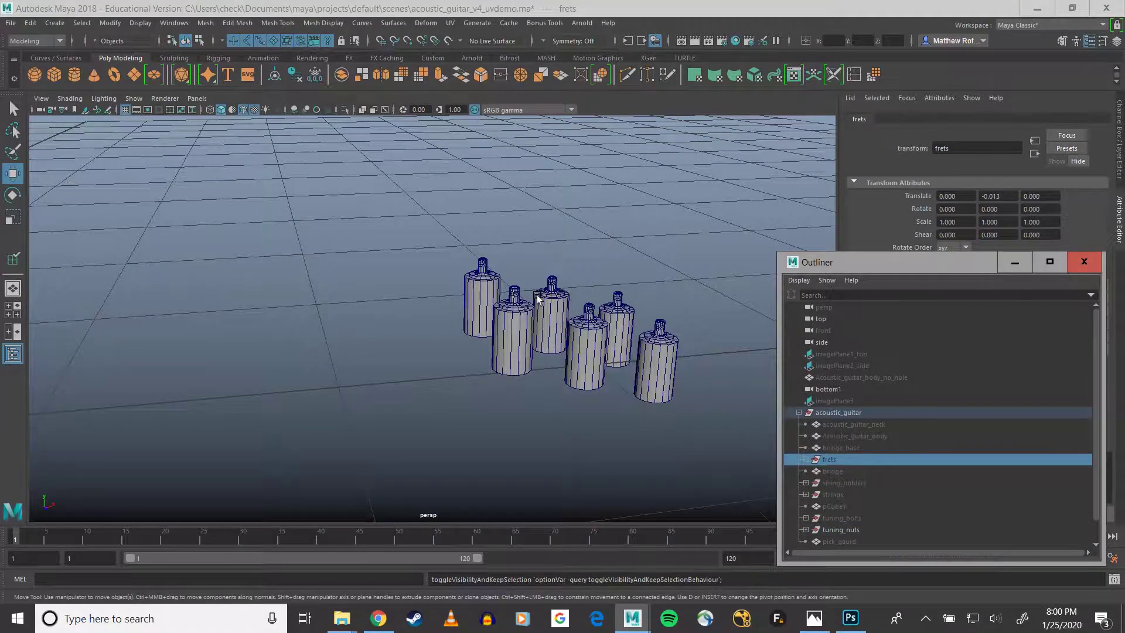
middle_click_drag(507, 220, 552, 223, "alt")
key("h")
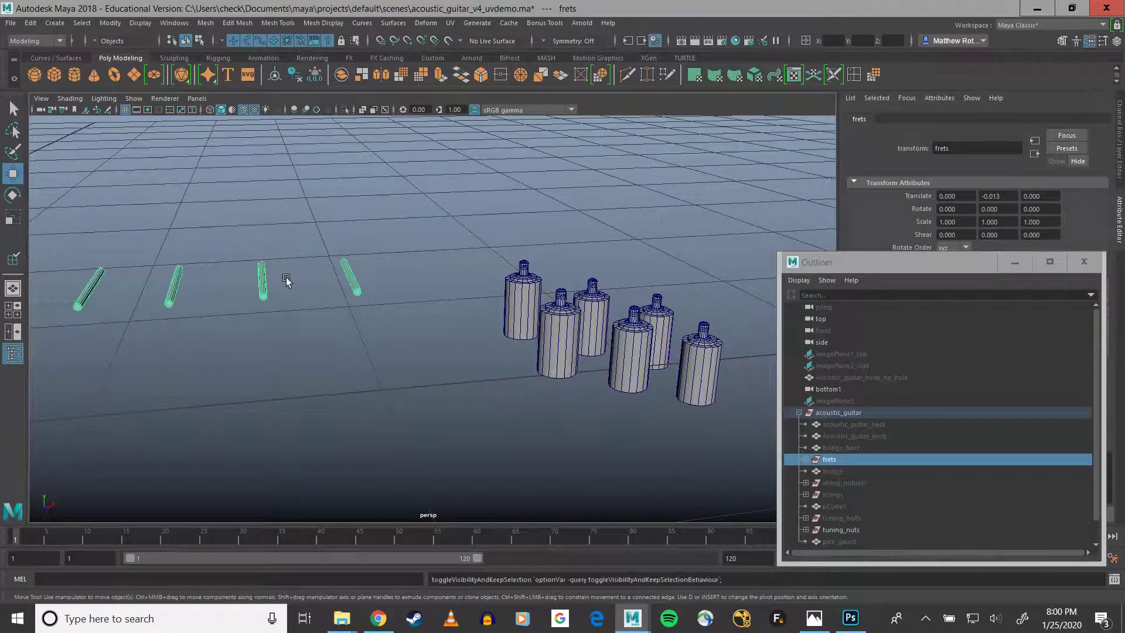
left_click_drag(320, 254, 443, 326, "alt")
scroll(455, 327, "up", 5)
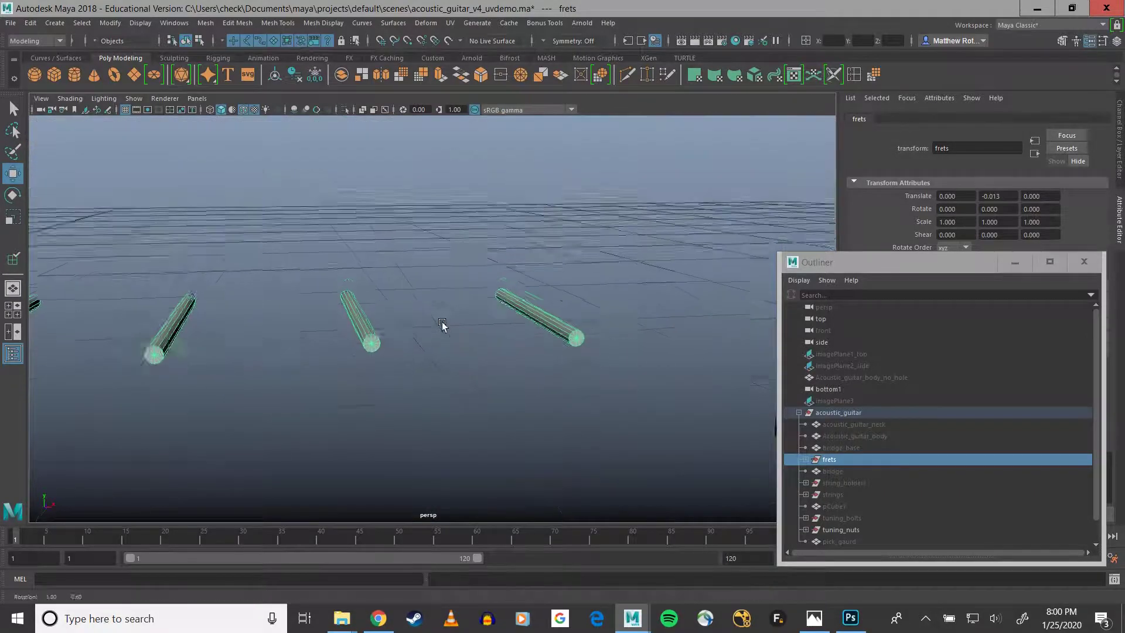
left_click_drag(369, 334, 453, 363, "alt")
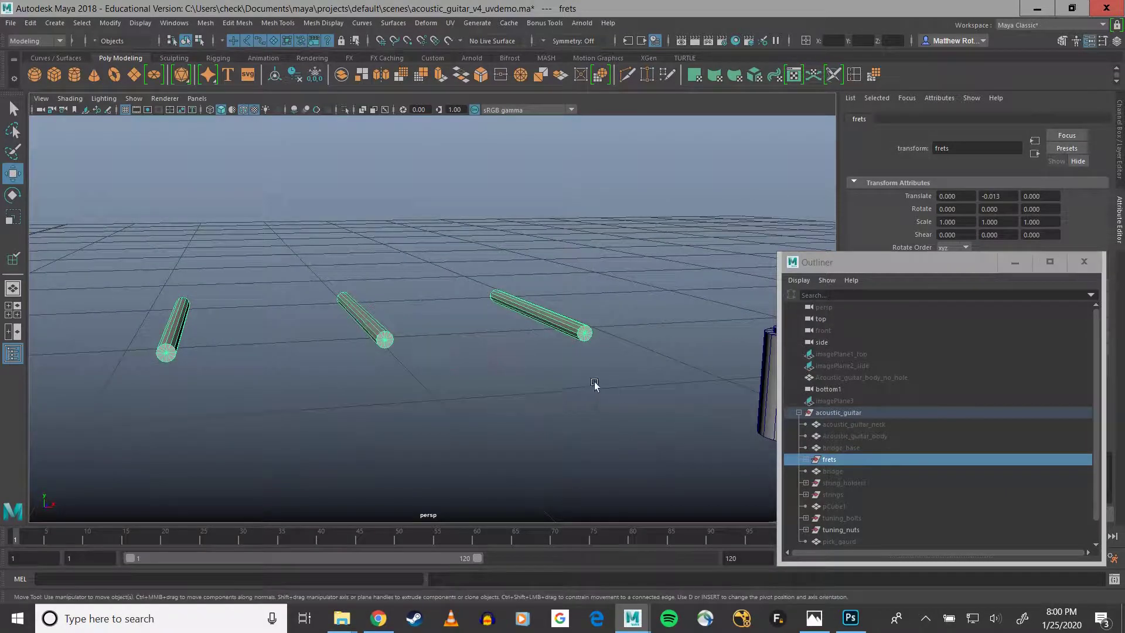
left_click_drag(578, 371, 366, 246, "alt")
Step: Select tuning_nut_e and expand the tuning_nuts group in the Outliner to list the individual nuts
left_click(494, 329)
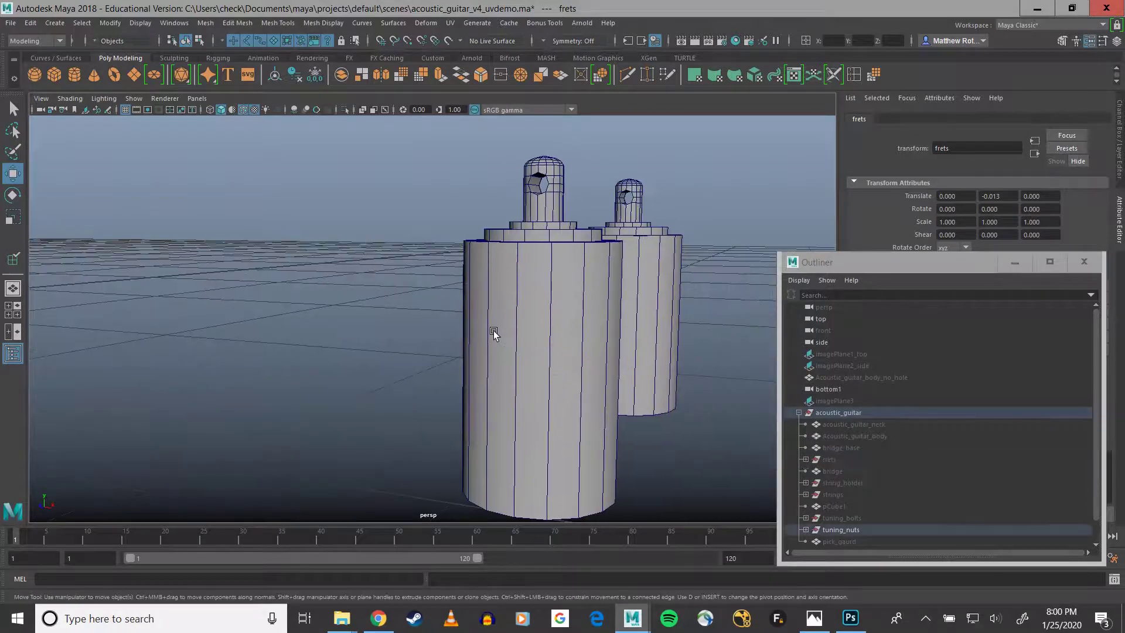
left_click(806, 530)
scroll(819, 499, "down", 3)
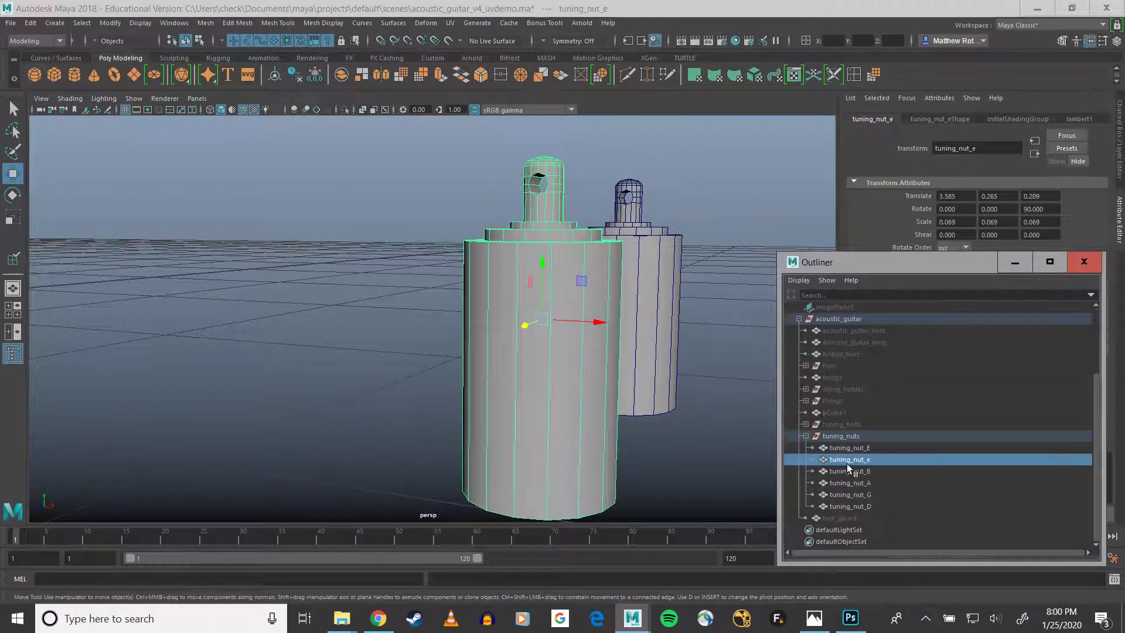
left_click(852, 505, "shift")
key("ctrl+h")
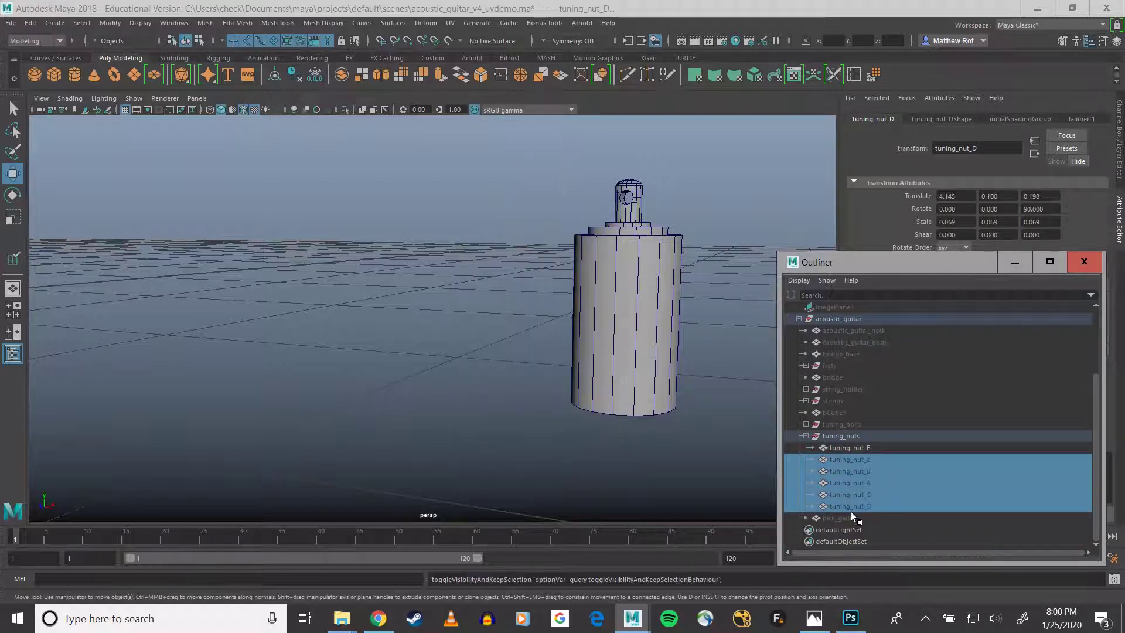
key("ctrl+h")
Step: Hide the tuning nuts B, A, G, D and E so that only tuning_nut_e remains, and select it
left_click(844, 459)
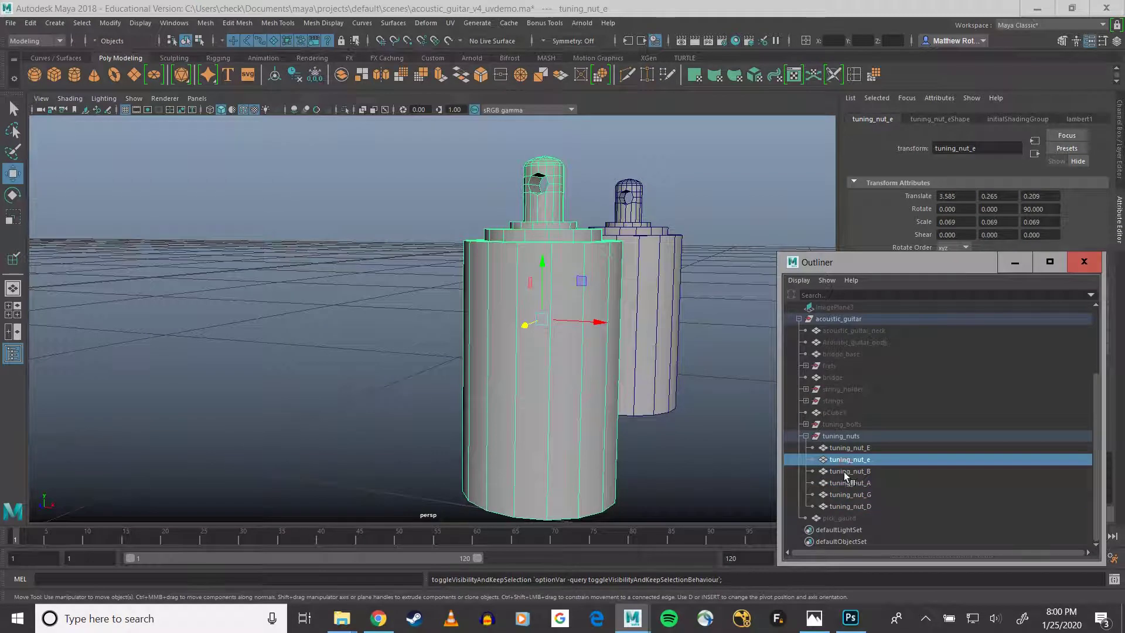
left_click(844, 473)
left_click(848, 504, "shift")
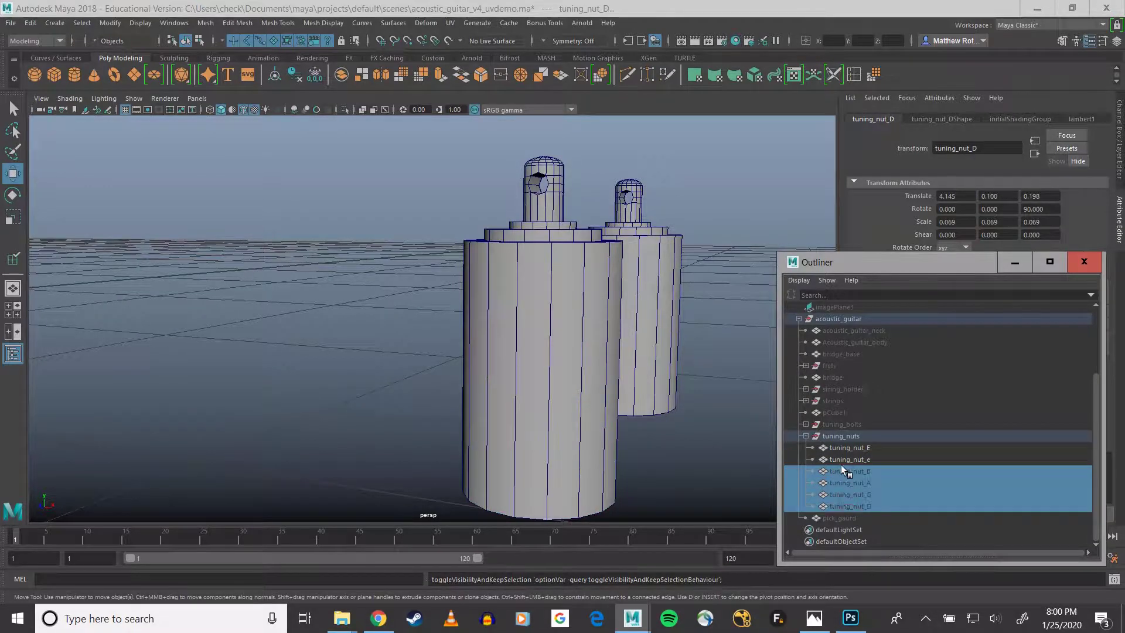
left_click(864, 451)
key("h")
left_click(555, 302)
left_click(556, 303)
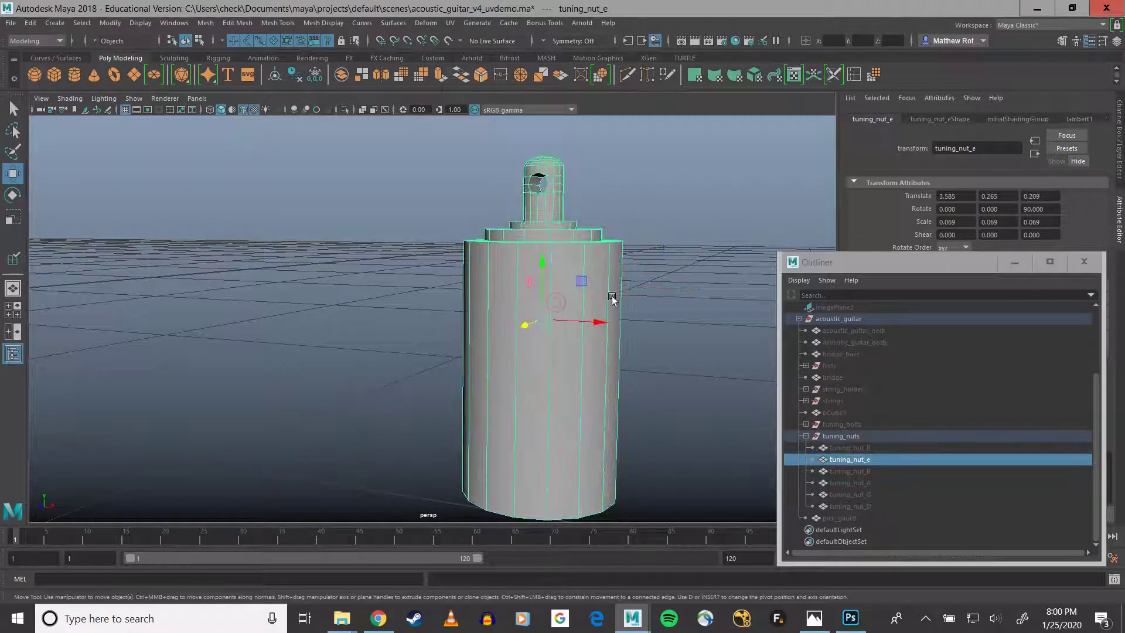
Step: Examine the isolated tuning_nut_e up close, focusing on its stepped collar, post and string hole
scroll(643, 304, "up", 3)
scroll(646, 342, "down", 4)
middle_click_drag(651, 338, 566, 333, "alt")
scroll(565, 333, "up", 2)
scroll(555, 345, "up", 1)
scroll(555, 338, "down", 1)
scroll(552, 320, "down", 3)
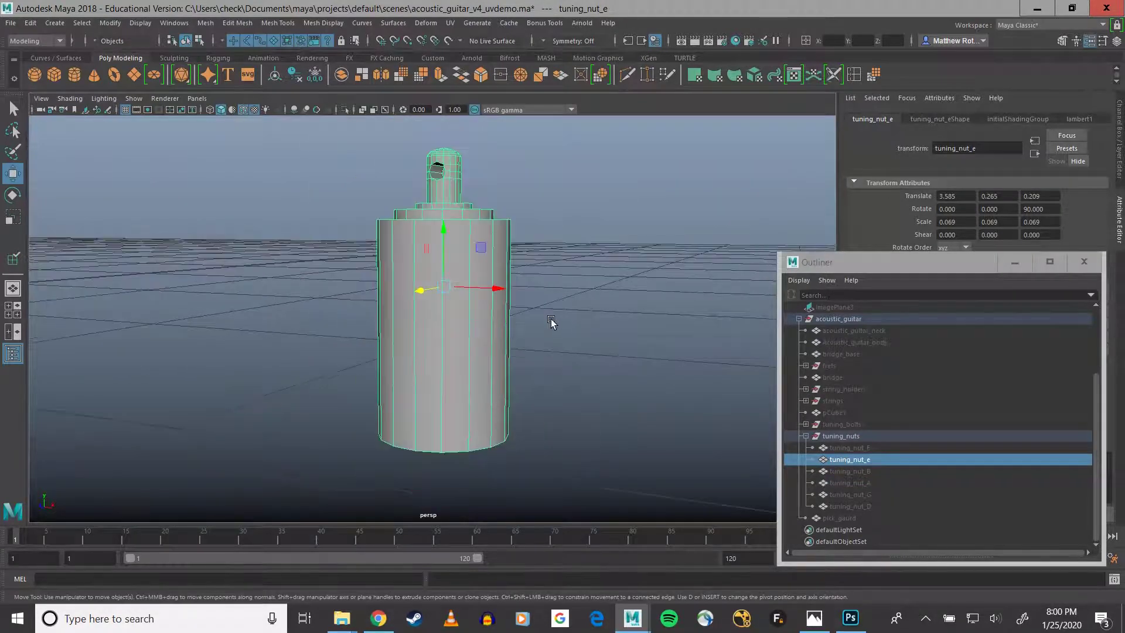
left_click_drag(517, 315, 500, 297, "alt")
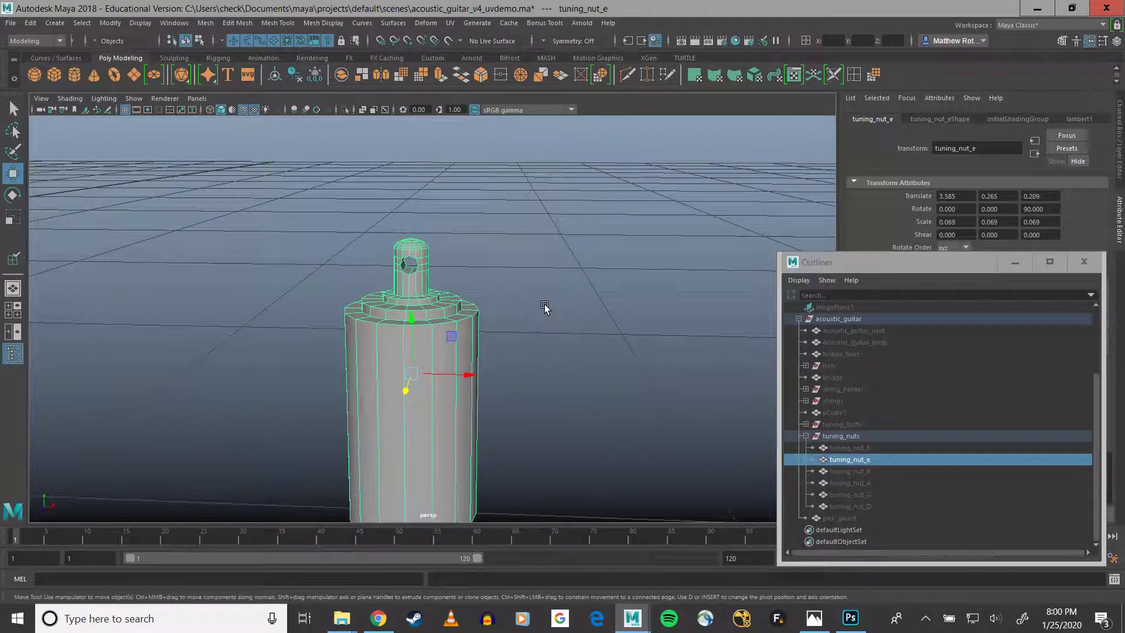
scroll(437, 315, "up", 2)
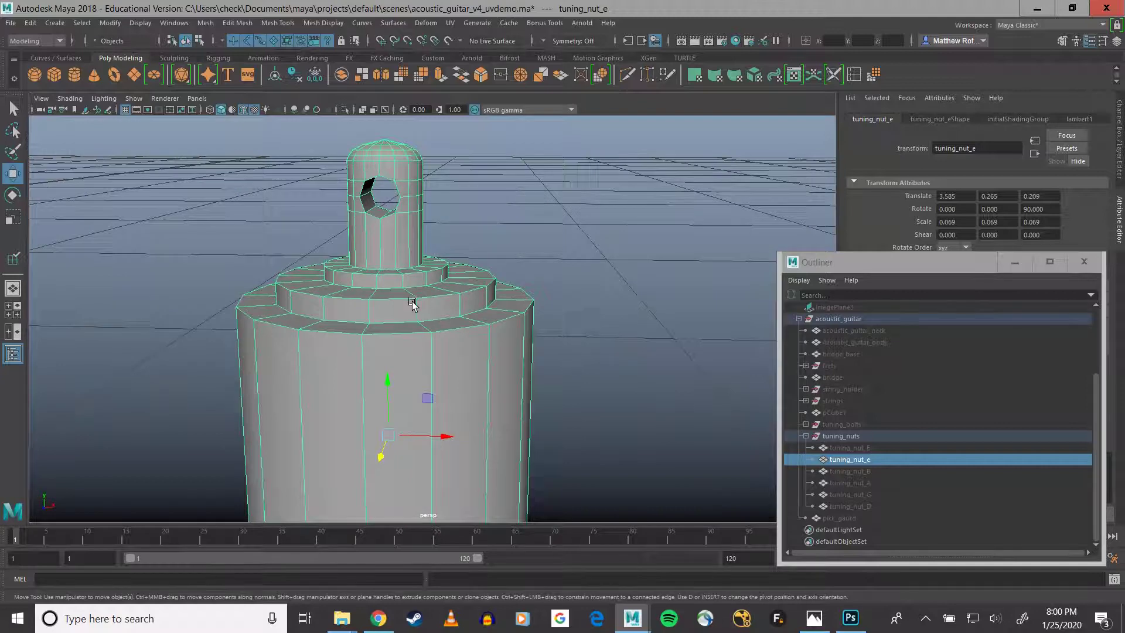
scroll(410, 303, "down", 3)
scroll(420, 233, "up", 3)
scroll(421, 234, "up", 2)
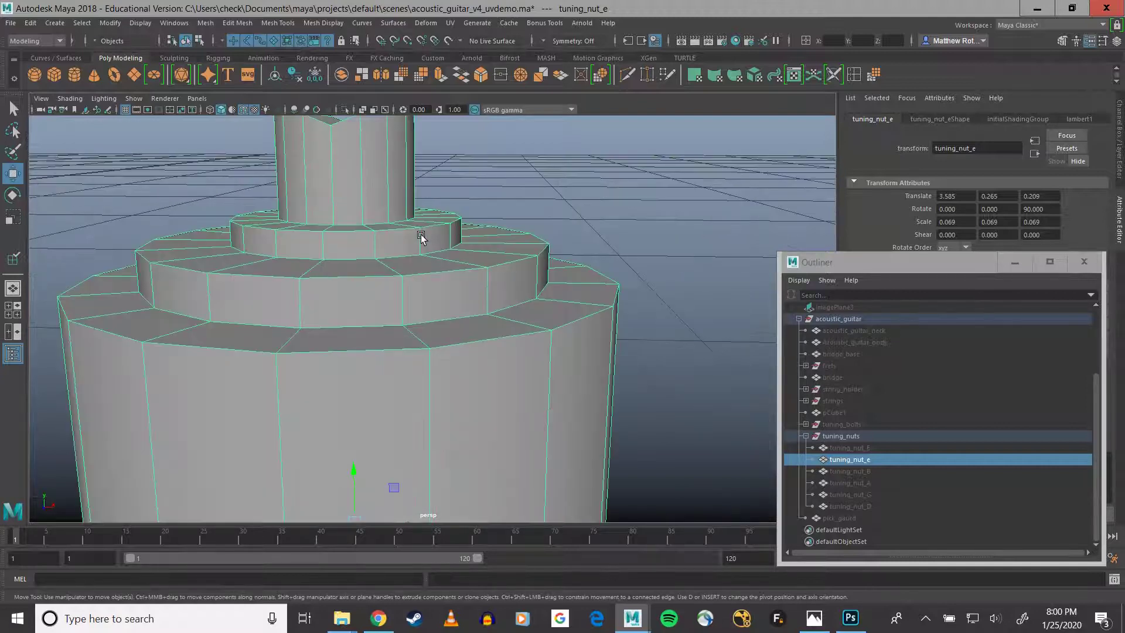
scroll(421, 234, "down", 3)
scroll(418, 241, "up", 3)
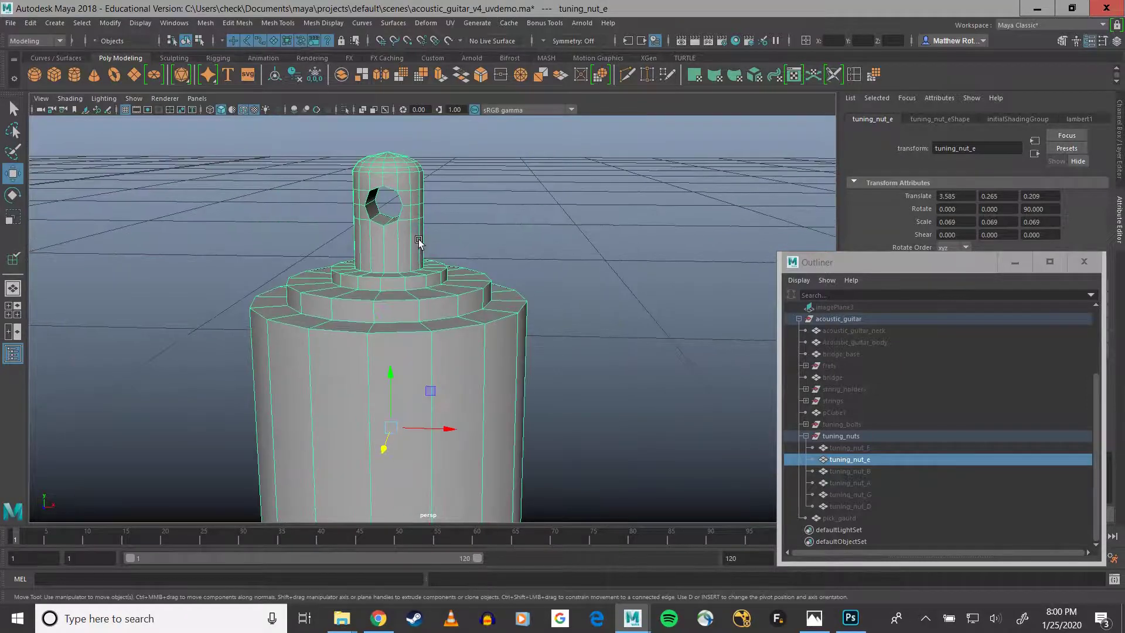
Step: Select the ring of inner faces lining the string hole in tuning_nut_e's post
right_click_drag(380, 222, 385, 234)
left_click(387, 219)
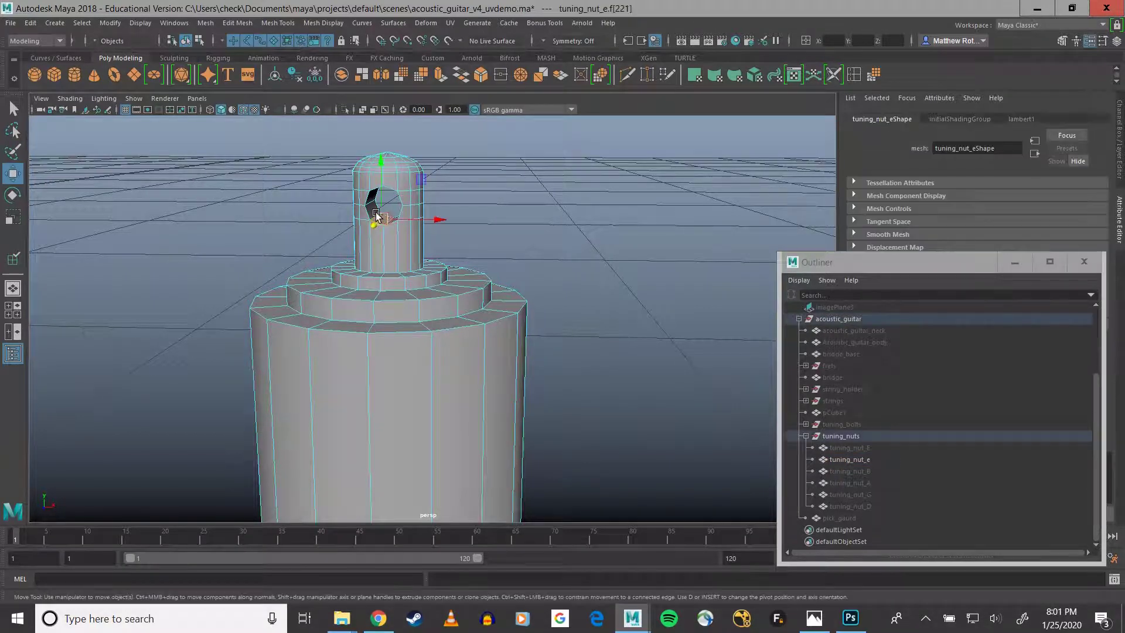
key("q")
double_click(371, 209, "shift")
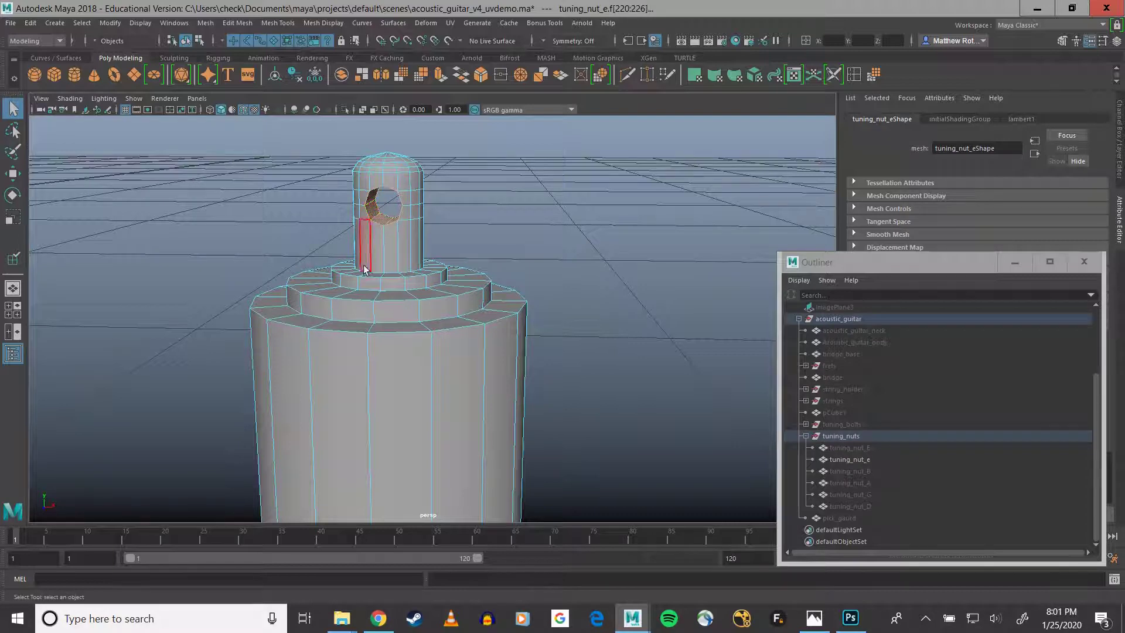
Step: Open the UV Editor and arrange it and the UV Toolkit so the tuning nut's post stays visible between them
left_click(450, 23)
left_click(472, 37)
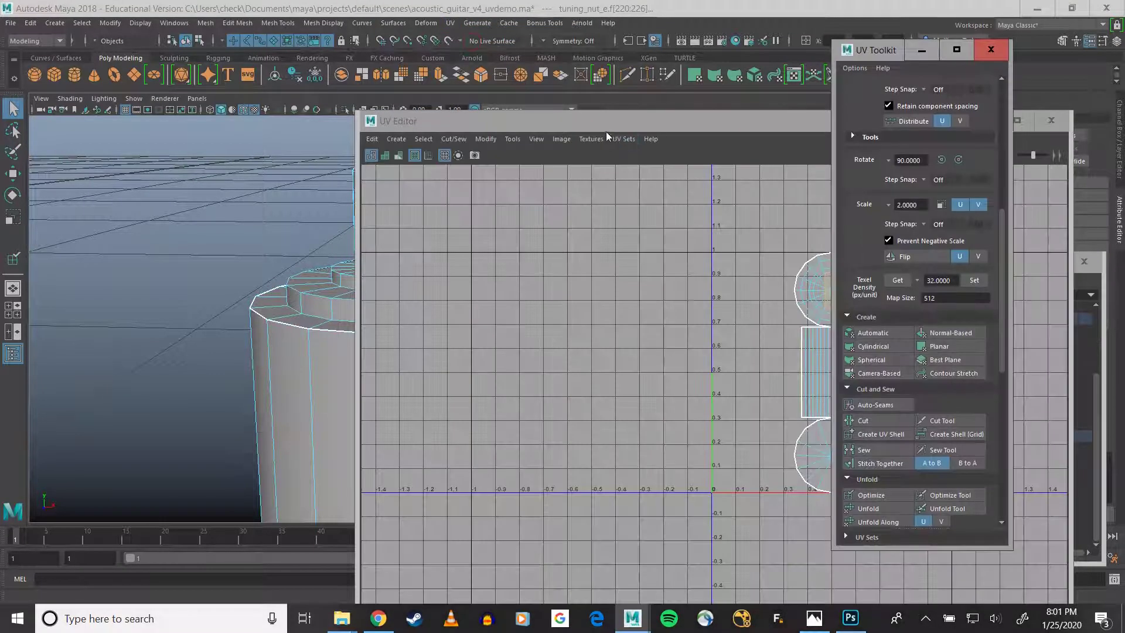
left_click_drag(856, 55, 51, 150)
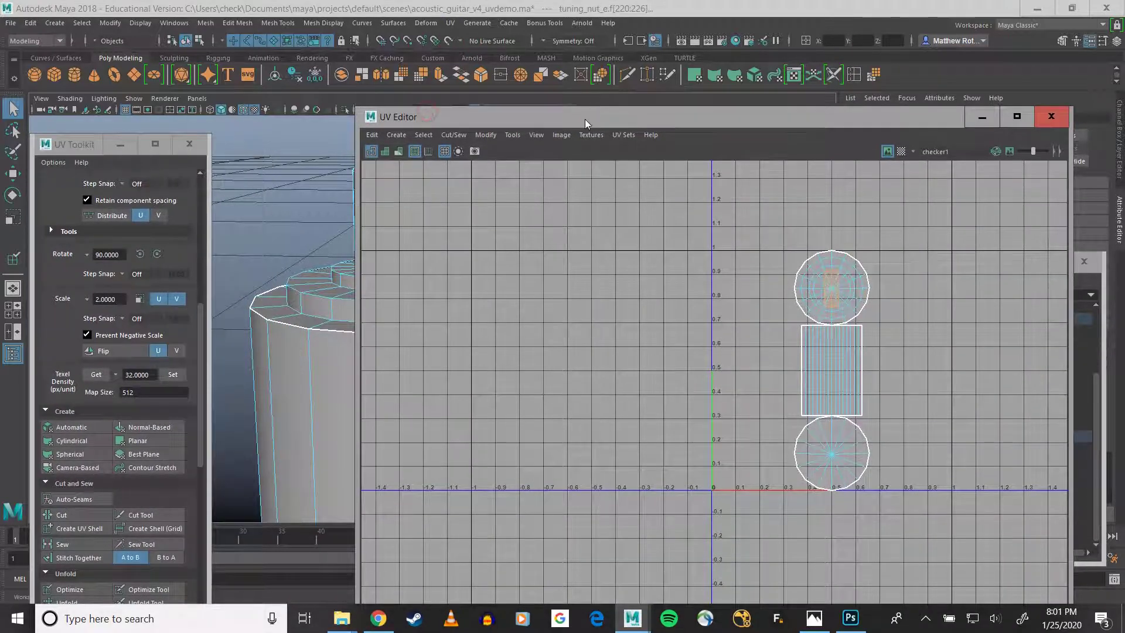
left_click_drag(582, 120, 720, 110)
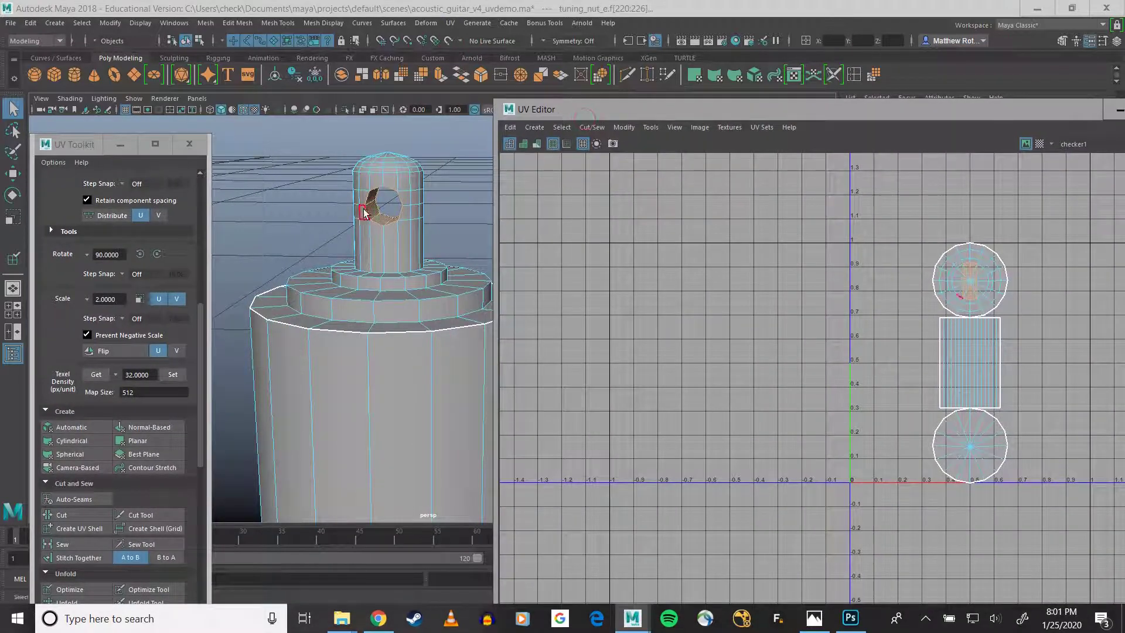
Step: Apply a planar UV projection to the selected inner faces of the string hole
scroll(364, 208, "up", 4)
scroll(364, 175, "down", 5)
middle_click_drag(374, 182, 403, 220, "alt")
right_click_drag(405, 223, 442, 320, "alt")
mouse_move(415, 269)
left_mouse_down("alt")
mouse_move(377, 257)
mouse_move(420, 269)
left_mouse_up("alt")
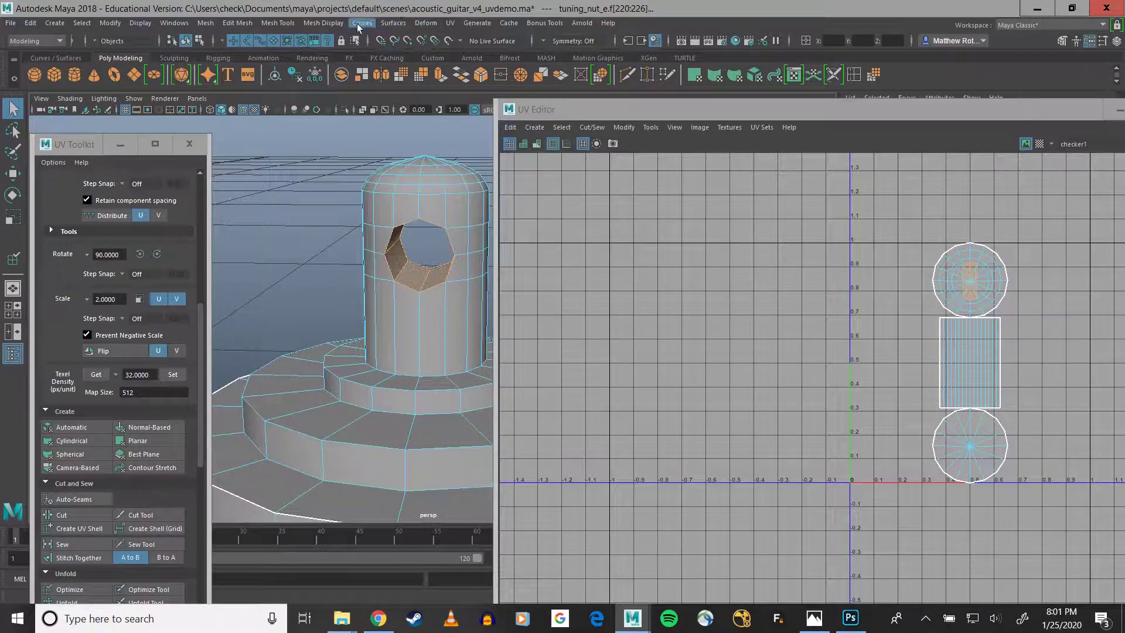
left_click(448, 24)
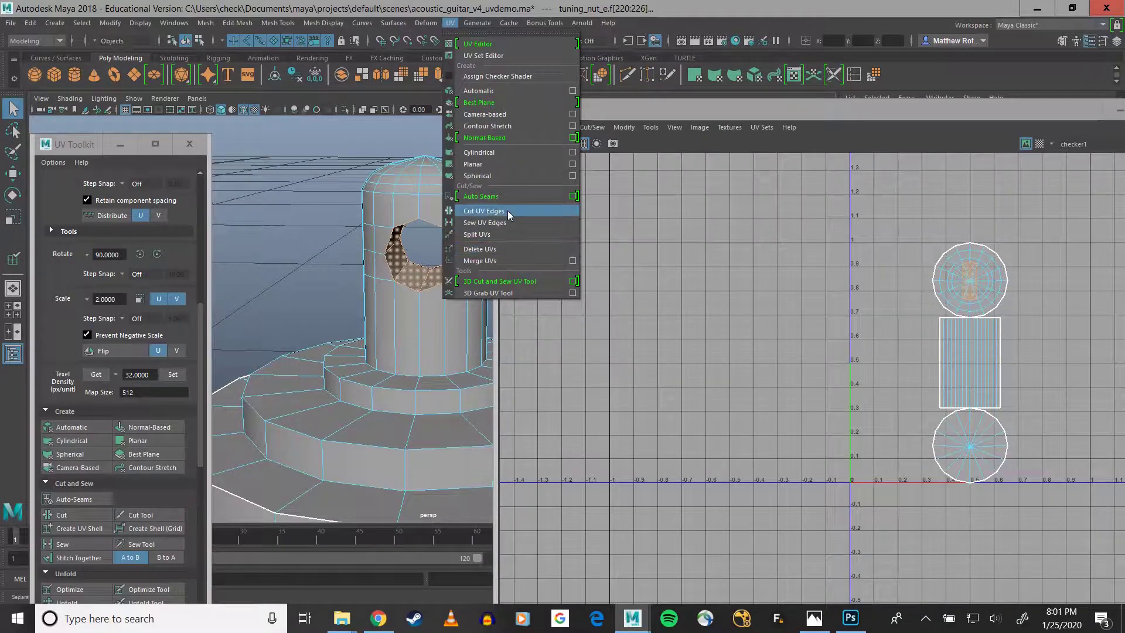
left_click(515, 164)
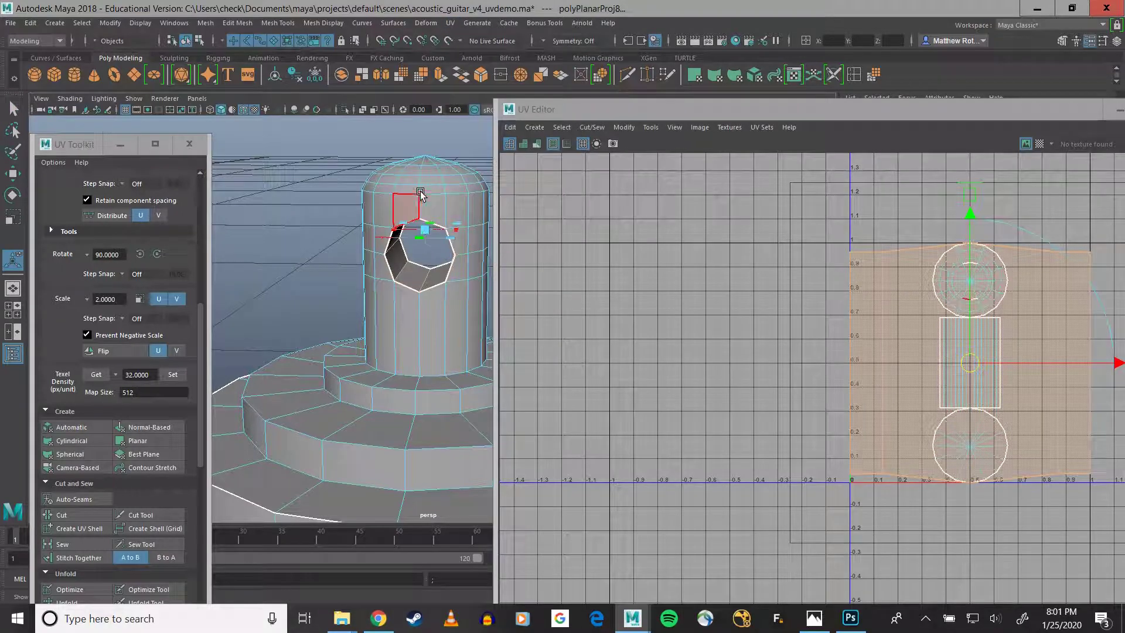
Step: Cut the UVs along the uppermost edge of the string hole's inner wall, keeping the UV Toolkit as a floating window
left_click_drag(486, 158, 410, 136, "alt")
right_click_drag(427, 194, 431, 161)
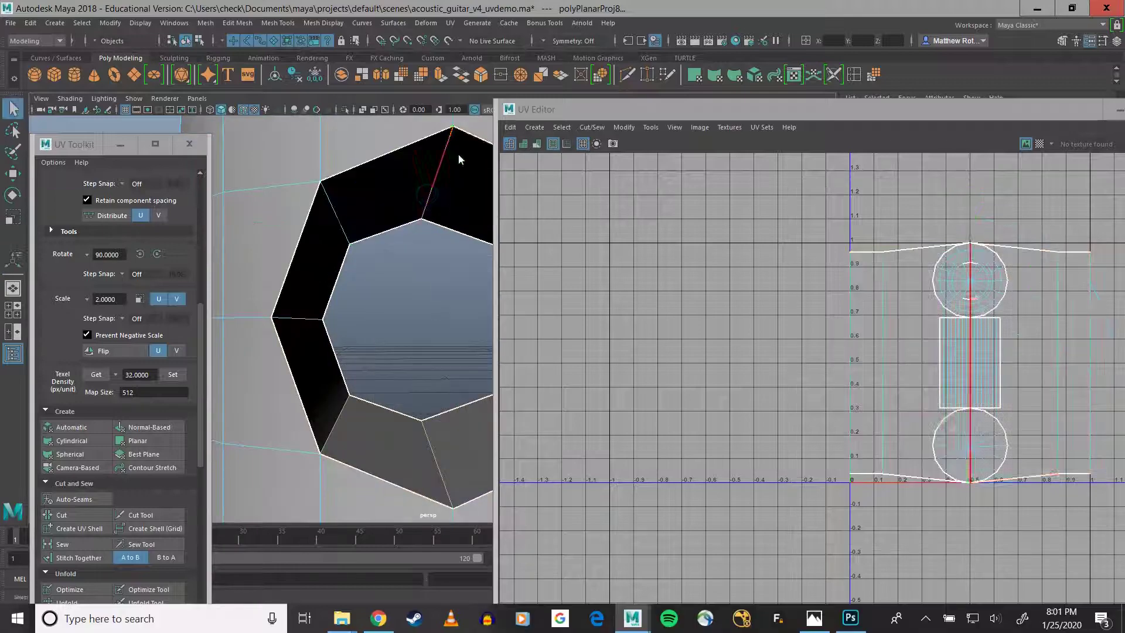
left_click_drag(586, 109, 717, 108)
left_click(443, 176)
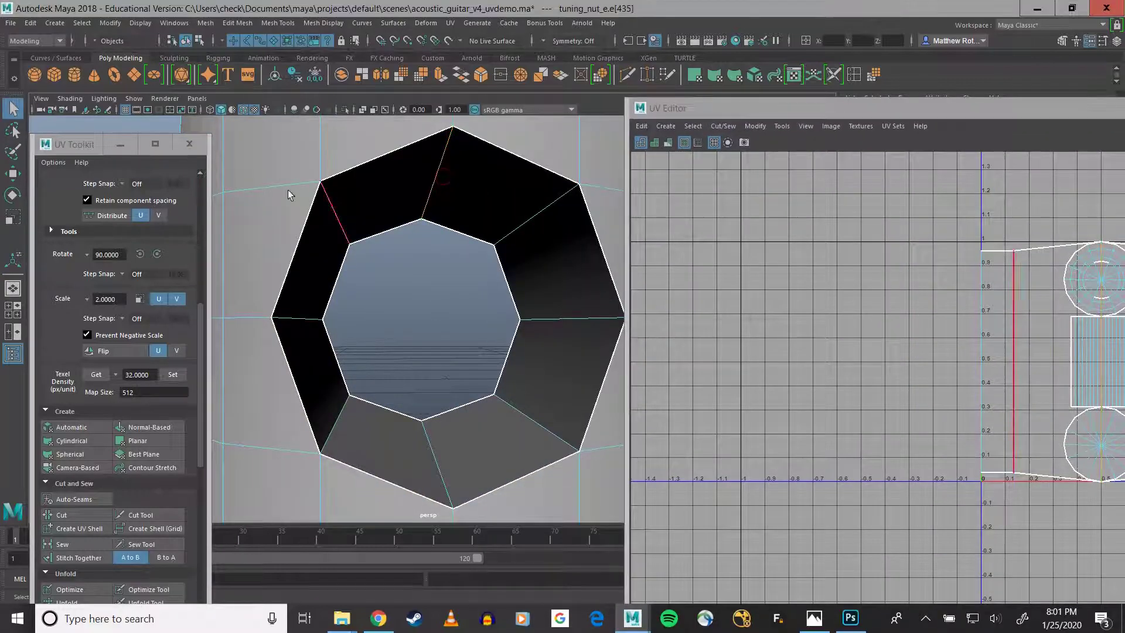
left_click_drag(71, 147, 371, 100)
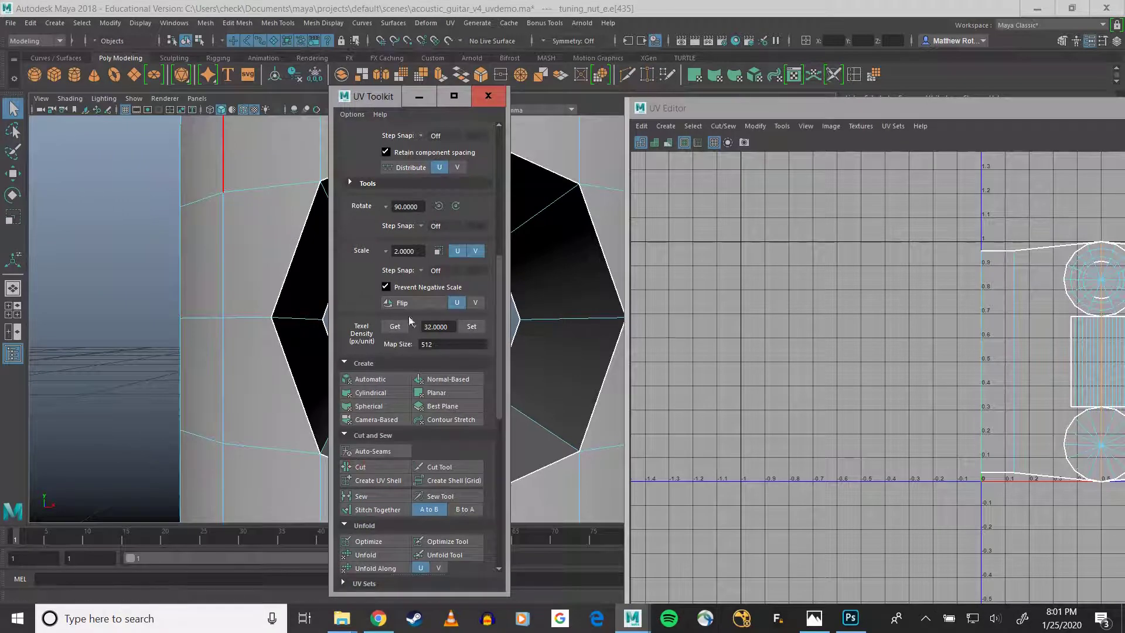
left_click_drag(360, 97, 200, 96)
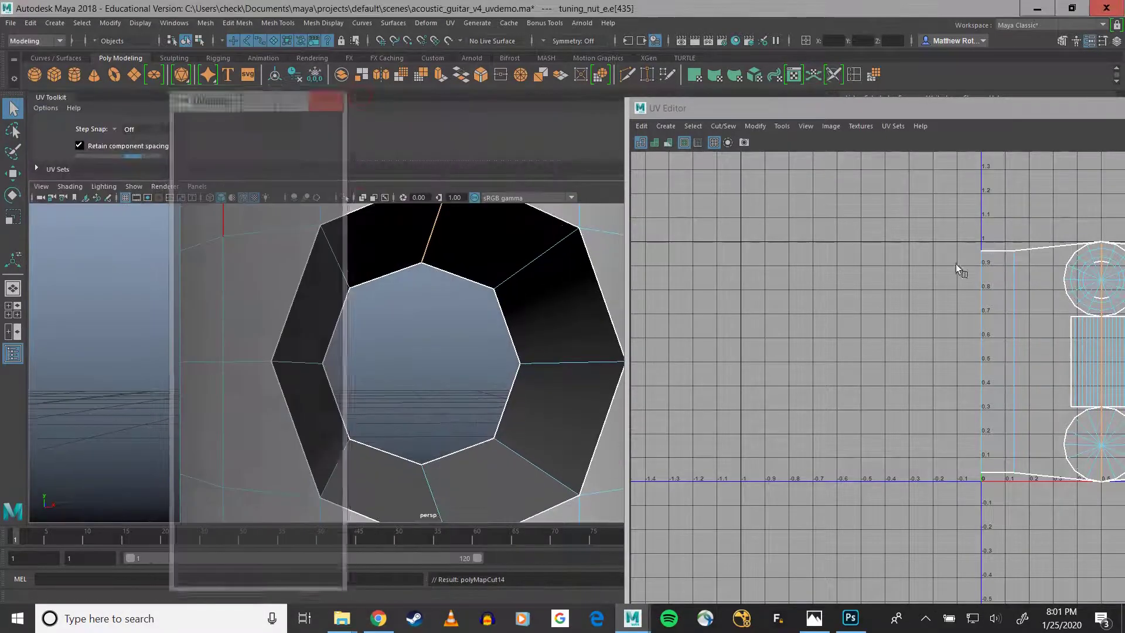
left_click_drag(56, 97, 119, 159)
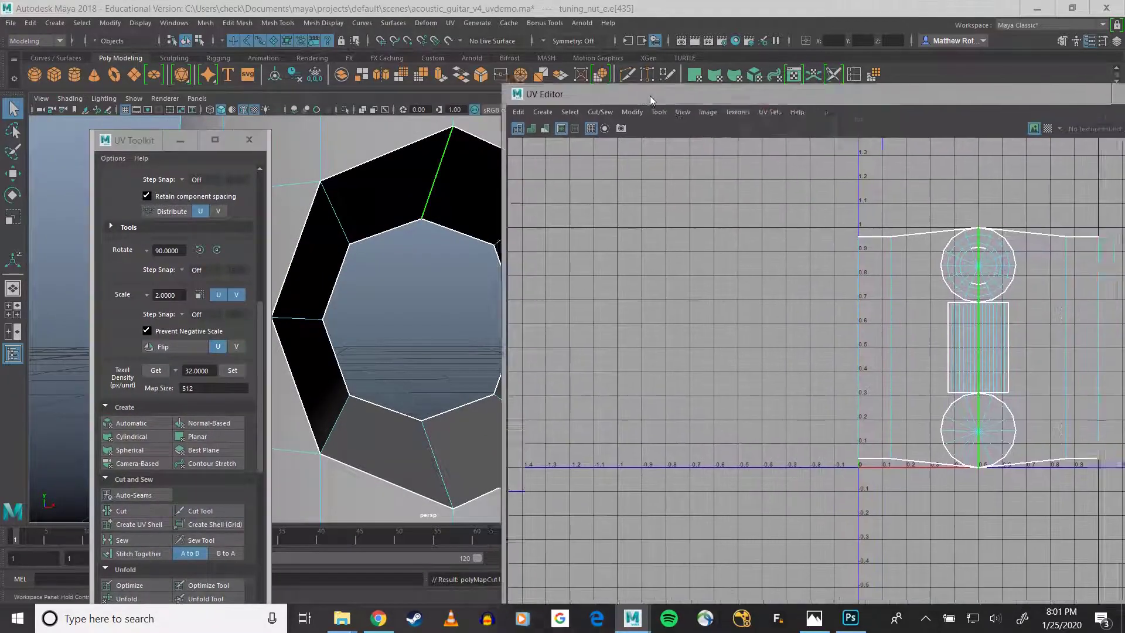
Step: Select the lowest edge of the string hole's inner wall, opposite the cut, and pin its UVs
right_click_drag(952, 341, 891, 327)
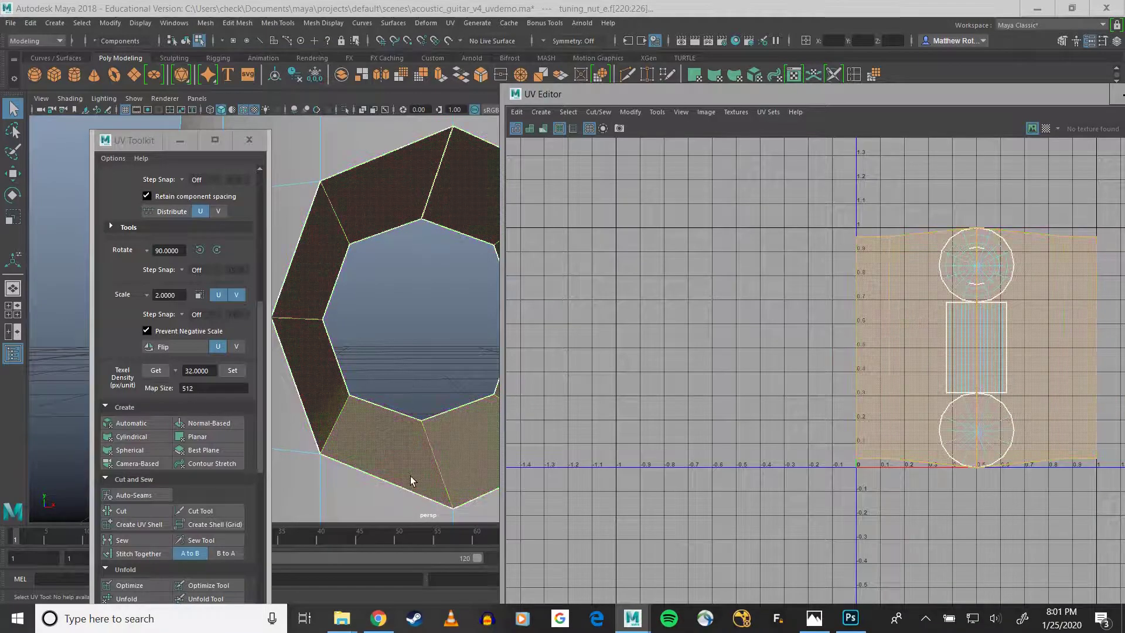
right_click_drag(431, 469, 431, 270)
left_click(429, 452)
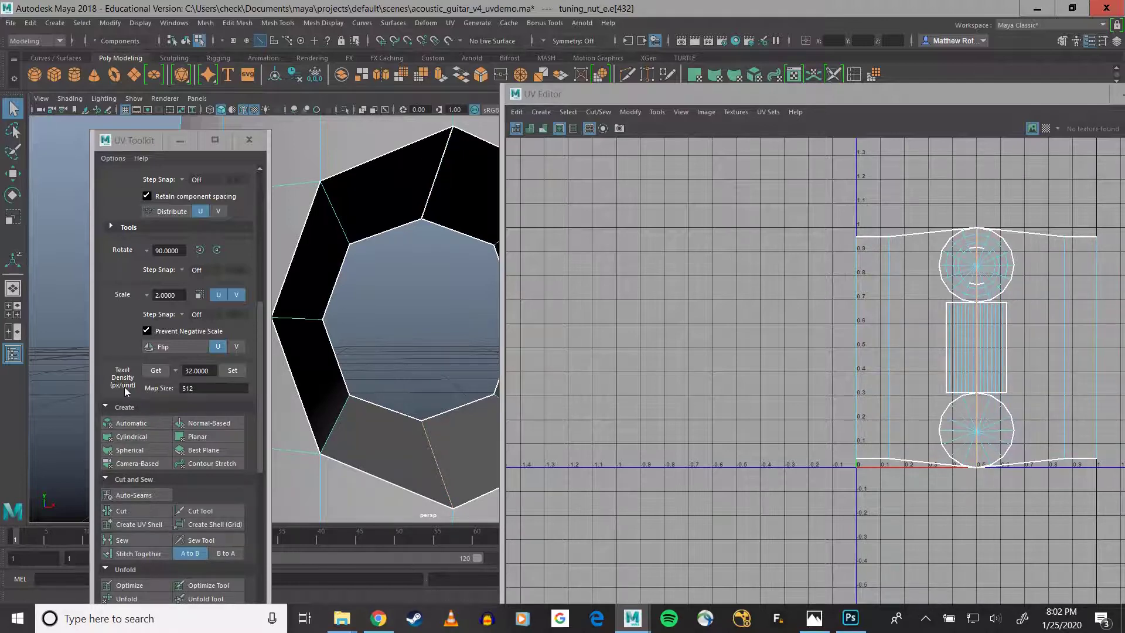
left_click_drag(118, 140, 139, 85)
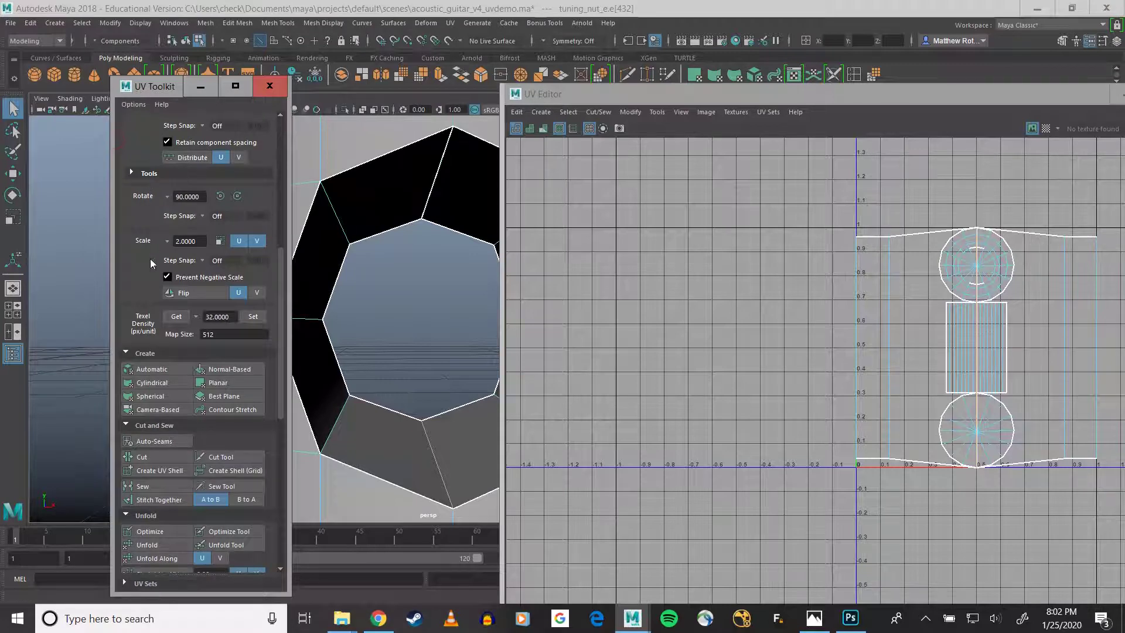
scroll(147, 325, "up", 4)
left_click(132, 185)
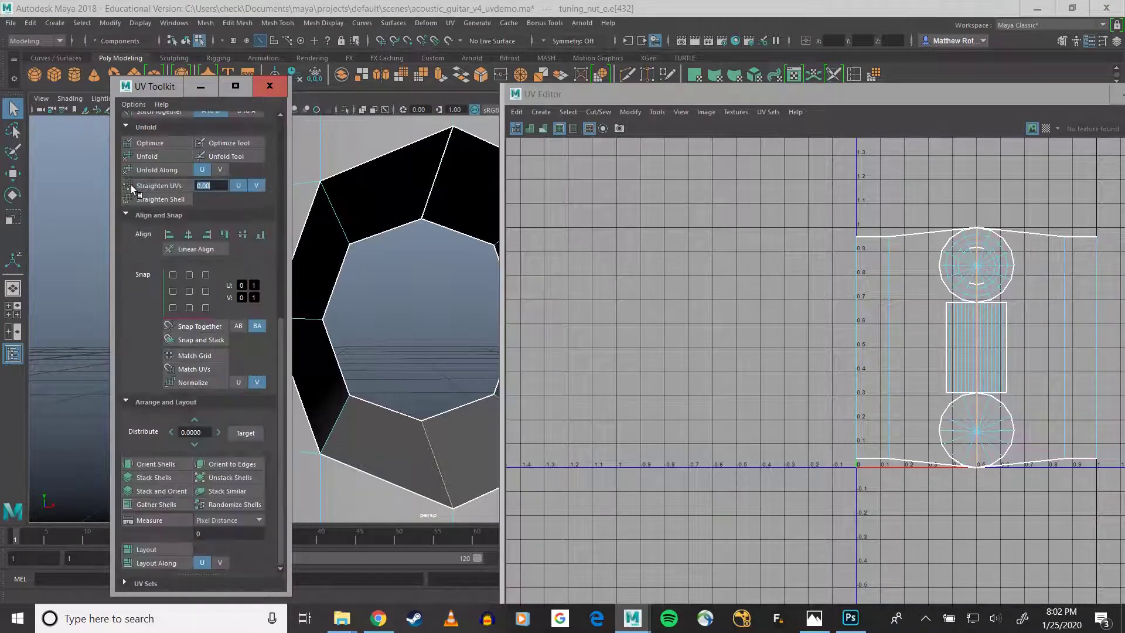
scroll(150, 248, "up", 4)
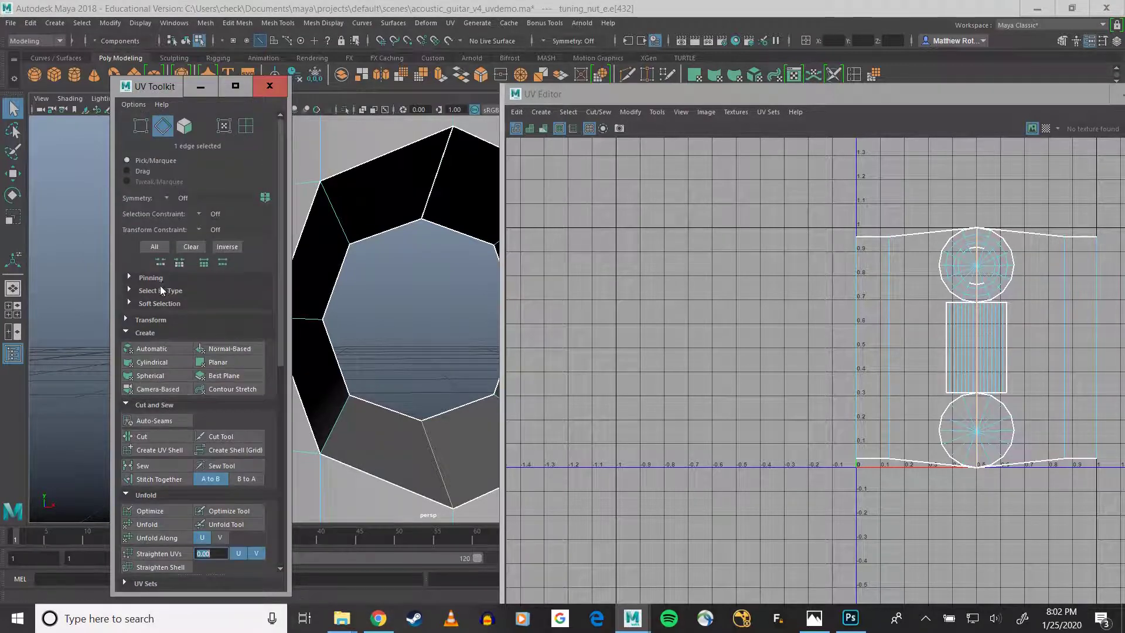
left_click(151, 283)
left_click(154, 294)
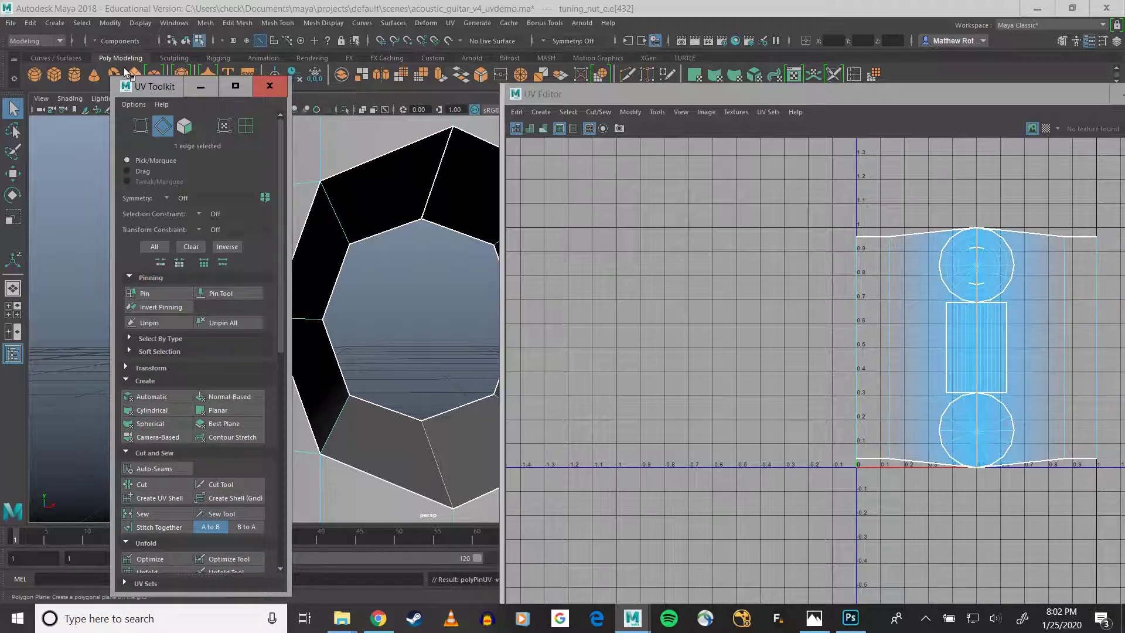
Step: Select the string hole's whole UV shell and unfold it along U
left_click_drag(146, 94, 140, 108)
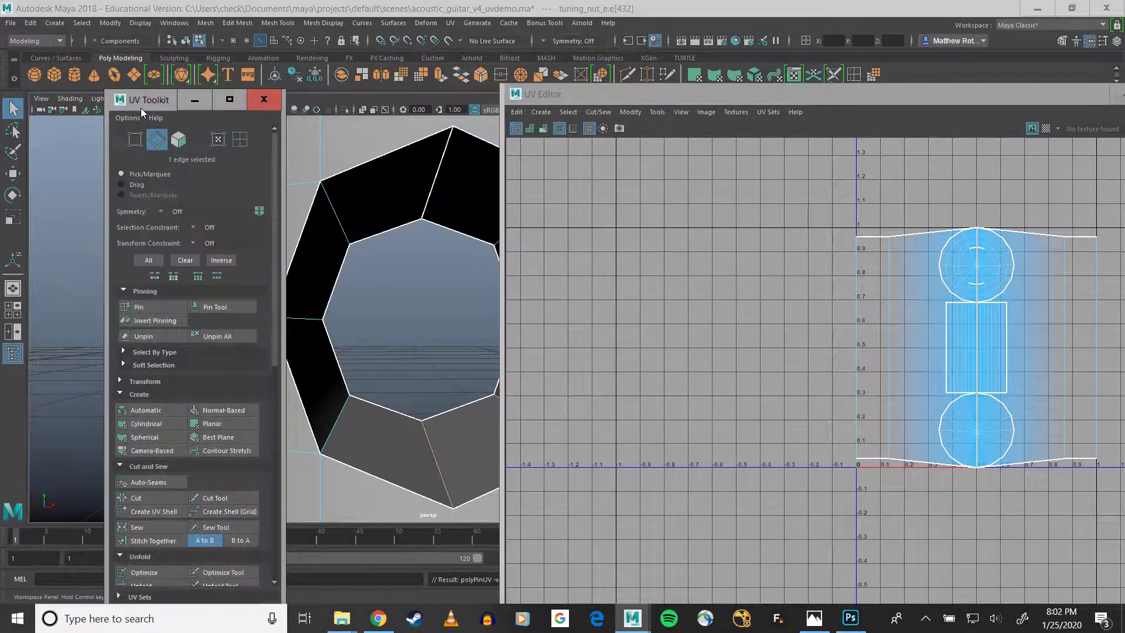
scroll(140, 410, "down", 3)
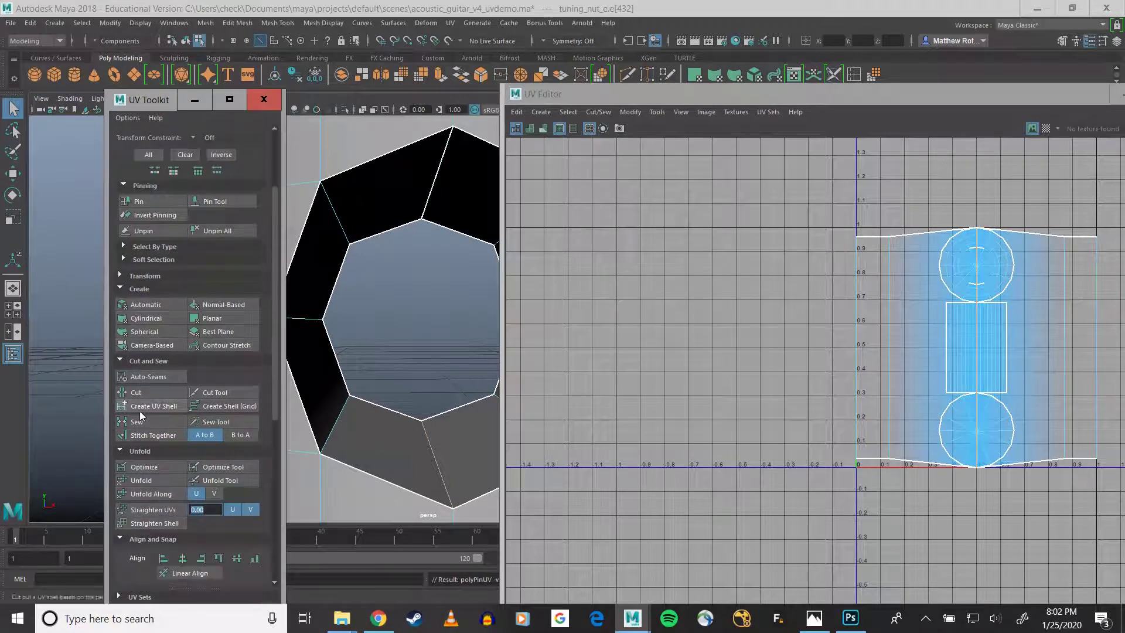
left_click(157, 491)
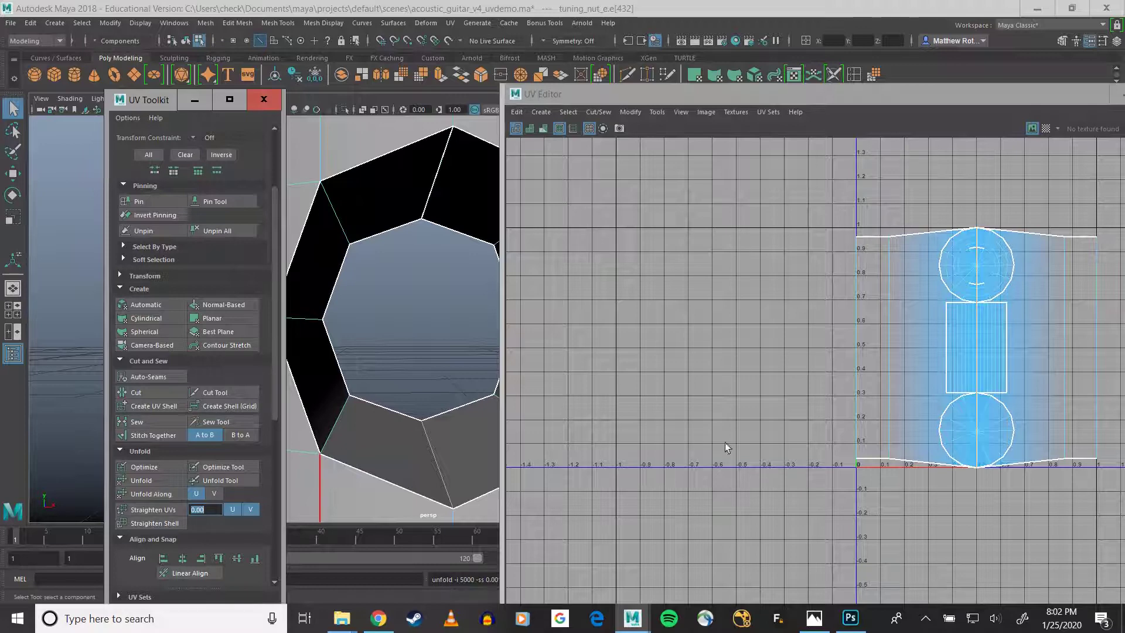
right_click_drag(863, 368, 812, 352)
left_click(915, 346)
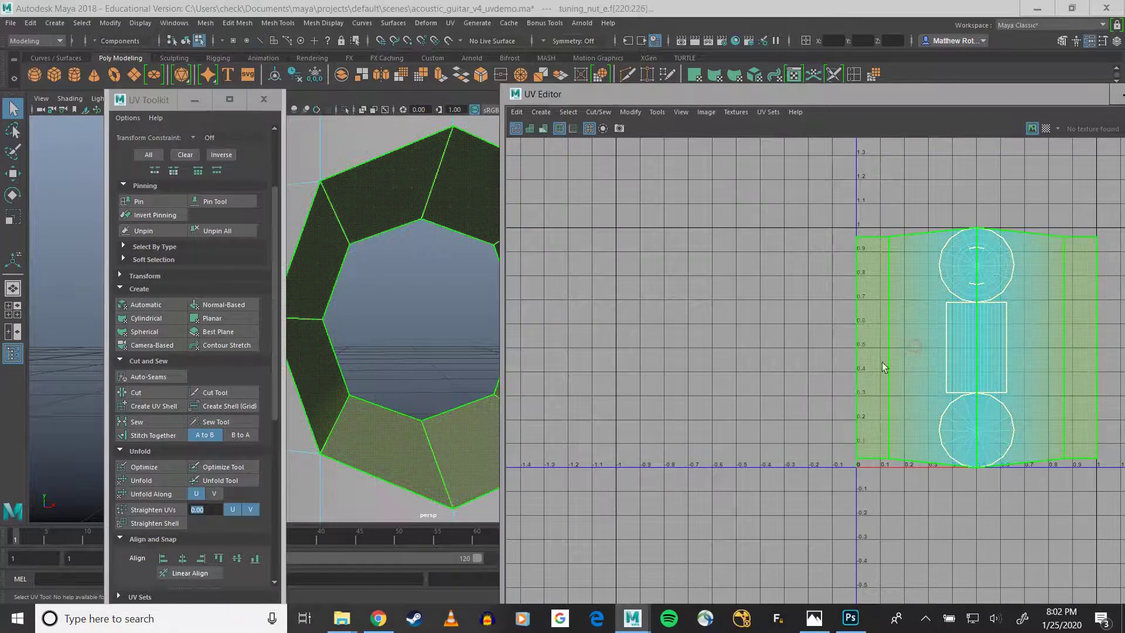
left_click(141, 493)
middle_click_drag(890, 356, 771, 329, "alt")
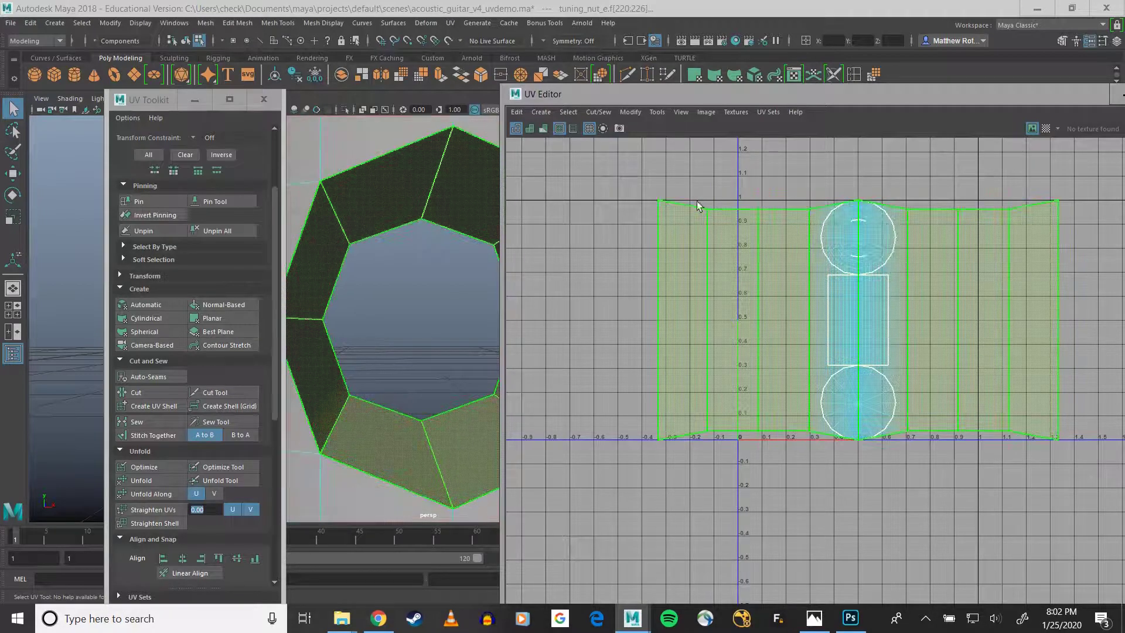
Step: Examine the string hole's inner faces and rims on the post from several angles against their unfolded UV shell
mouse_move(418, 267)
left_mouse_down("alt")
mouse_move(367, 280)
mouse_move(423, 284)
left_mouse_up("alt")
scroll(423, 284, "down", 6)
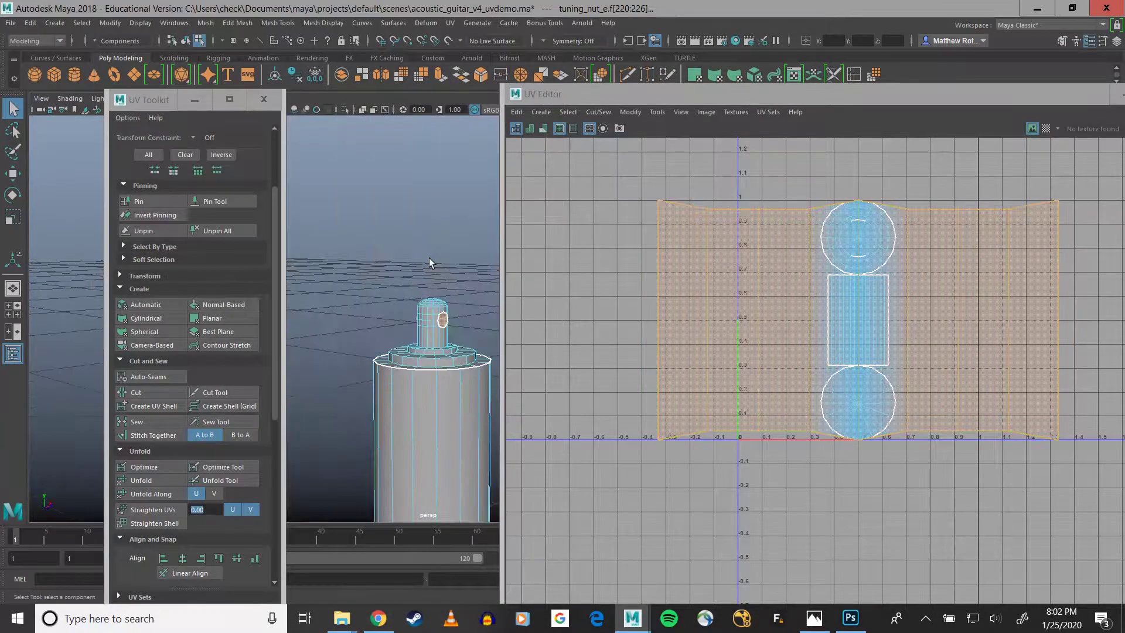
middle_click_drag(429, 258, 392, 239, "alt")
right_click_drag(391, 239, 489, 466, "alt")
left_click_drag(395, 319, 449, 324, "alt")
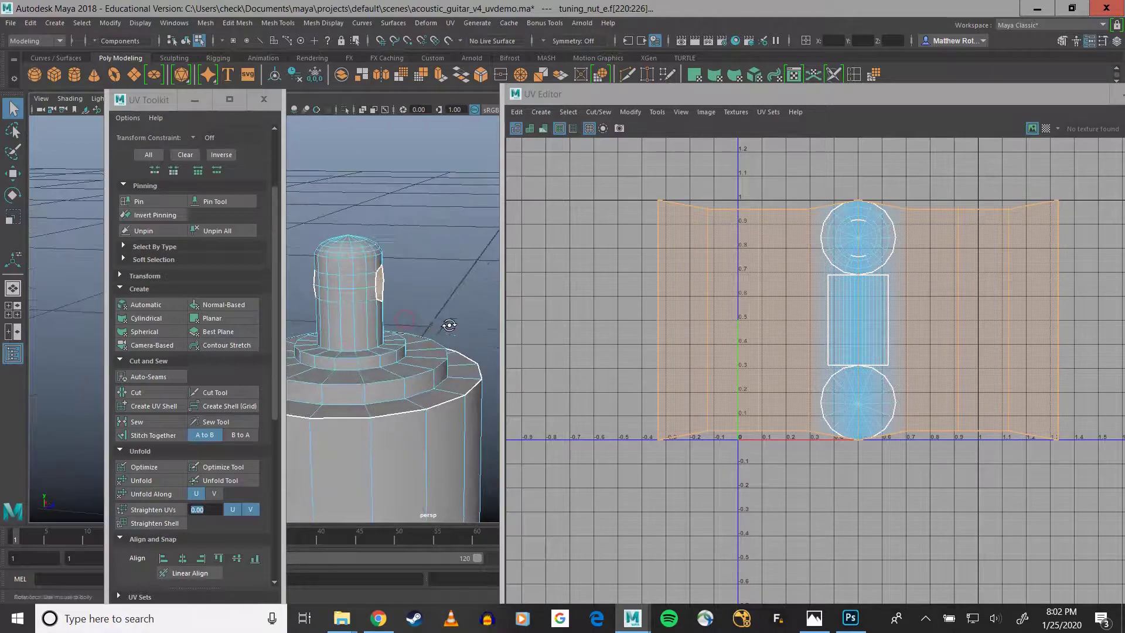
right_click_drag(463, 326, 446, 298, "alt")
mouse_move(397, 268)
middle_mouse_down("alt")
mouse_move(439, 276)
mouse_move(412, 272)
middle_mouse_up("alt")
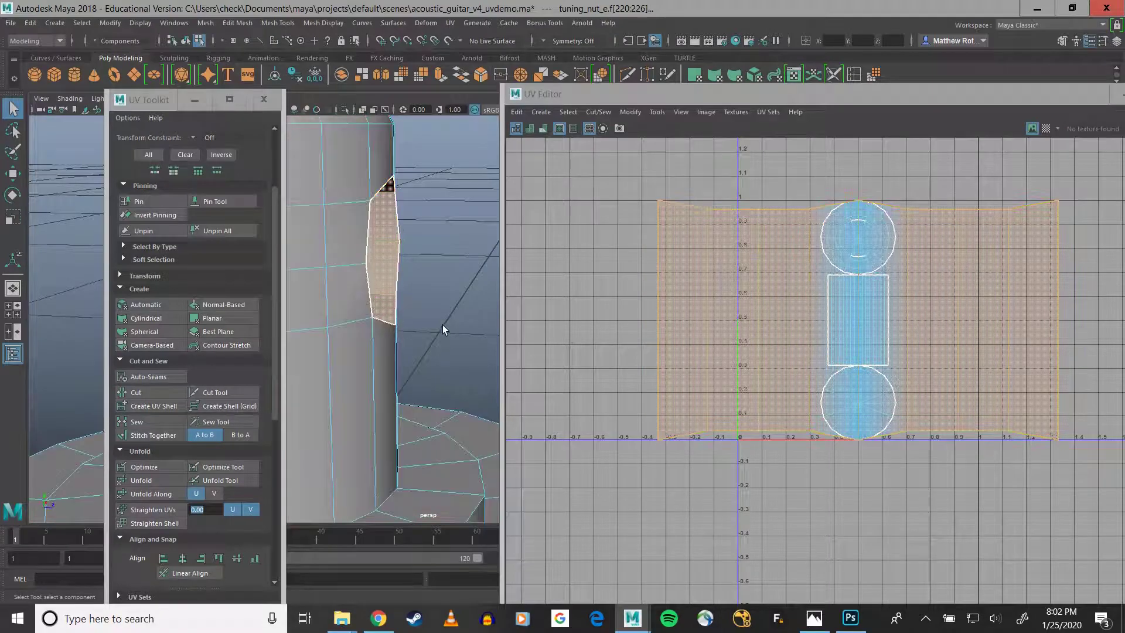
left_click_drag(434, 326, 321, 338, "alt")
mouse_move(384, 293)
middle_mouse_down("alt")
mouse_move(426, 282)
mouse_move(316, 305)
mouse_move(403, 289)
middle_mouse_up("alt")
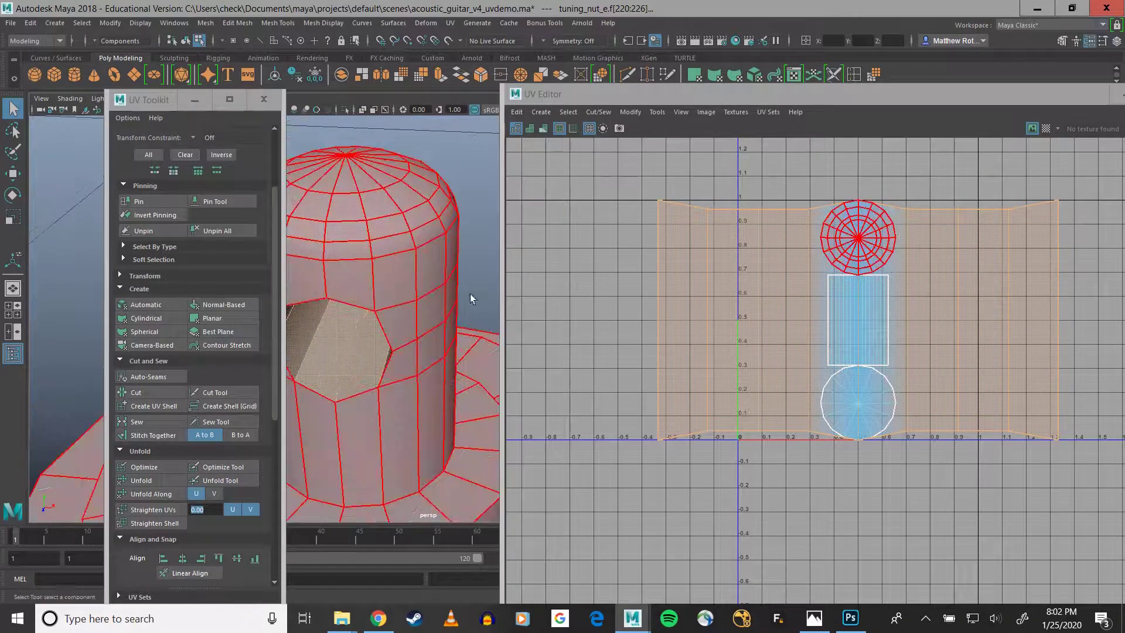
left_click(723, 325)
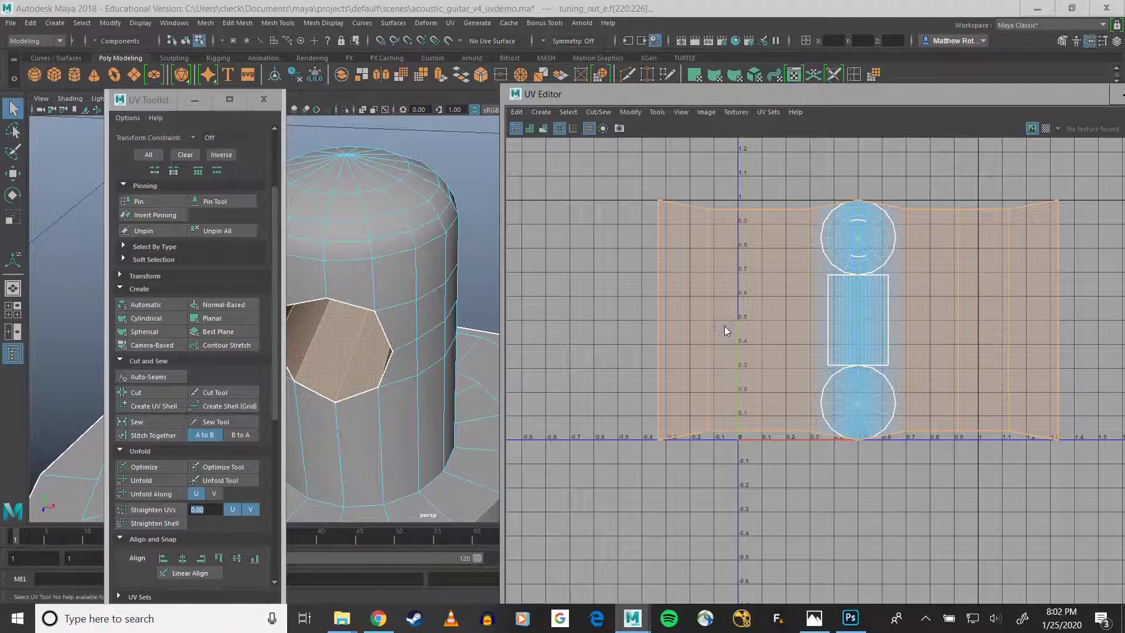
Step: Select the lowest inner edge of the string hole and unpin all UVs
right_click(861, 310)
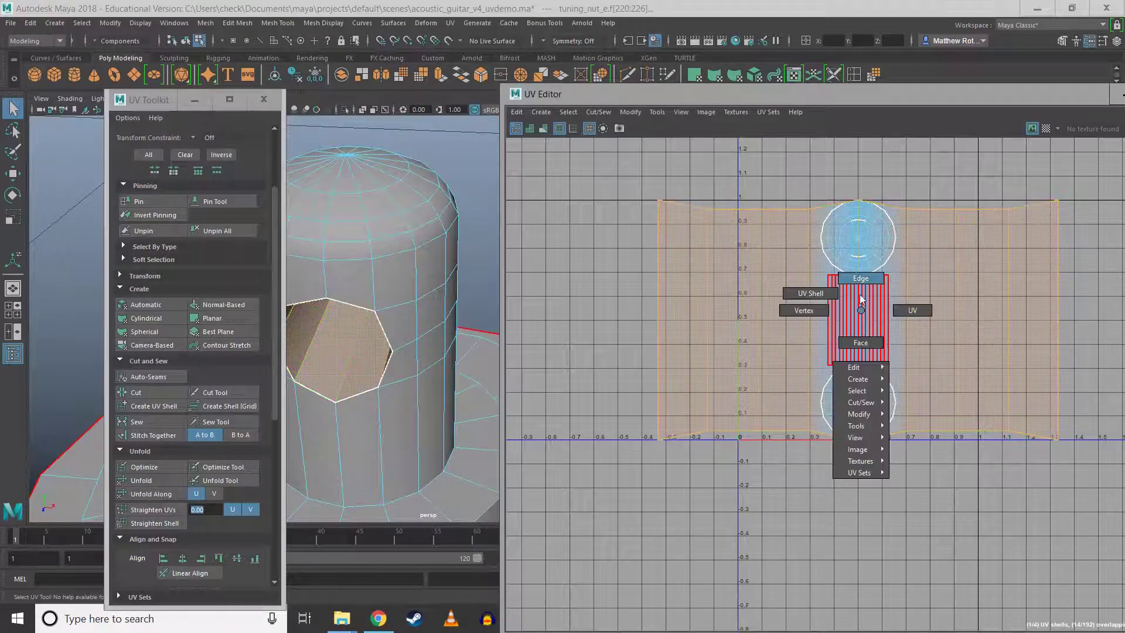
right_click_drag(861, 260, 860, 258)
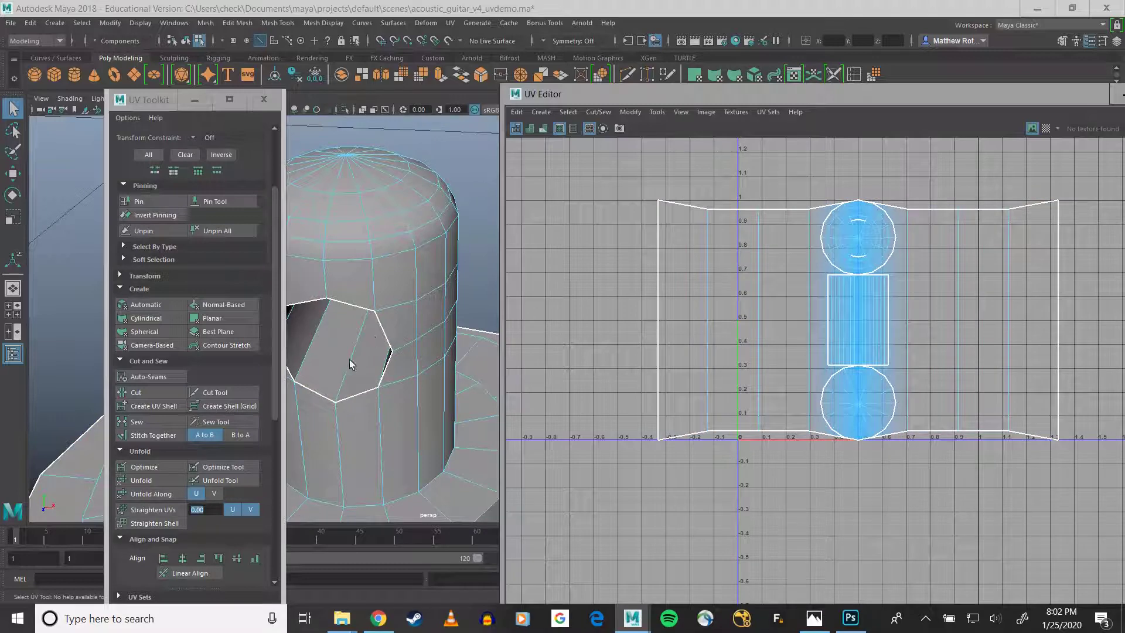
left_click_drag(350, 364, 357, 351, "alt")
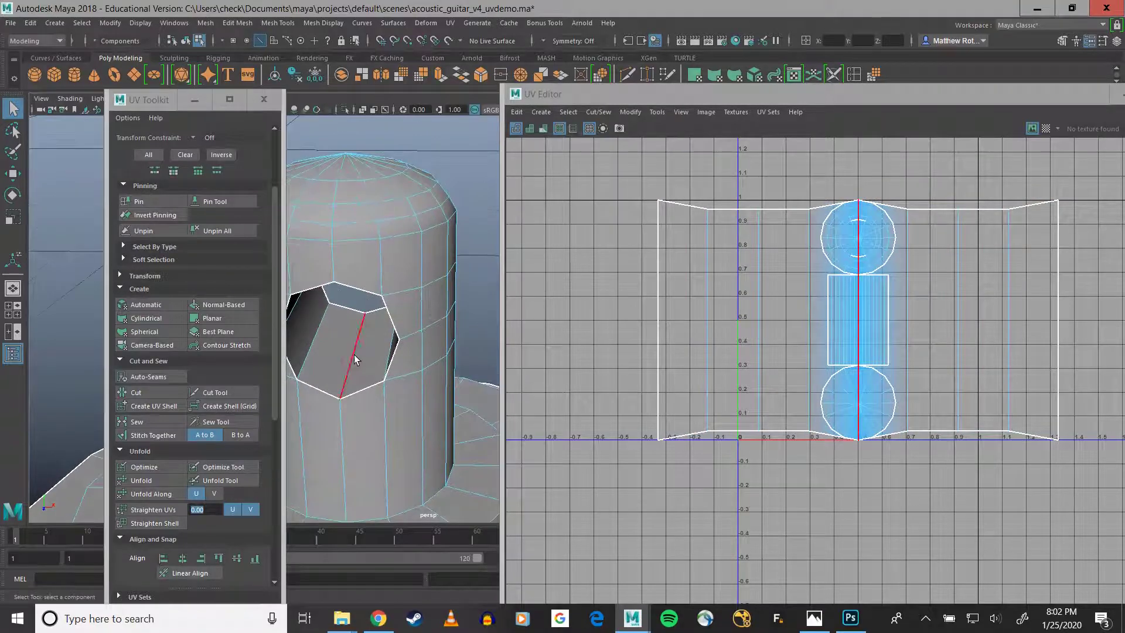
left_click(353, 354)
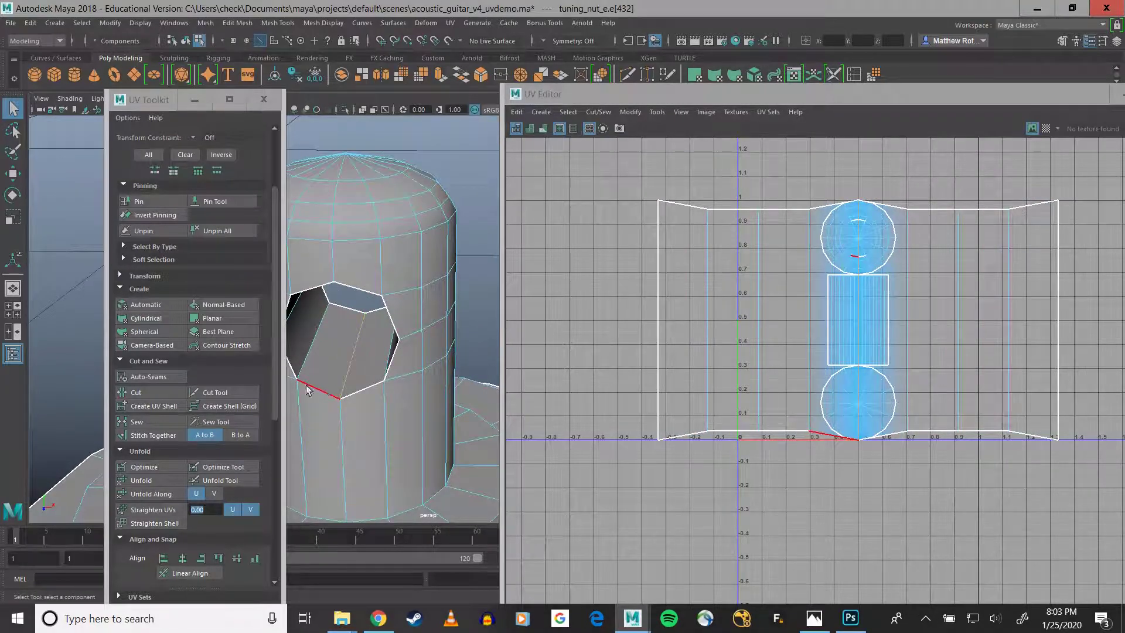
scroll(216, 311, "up", 3)
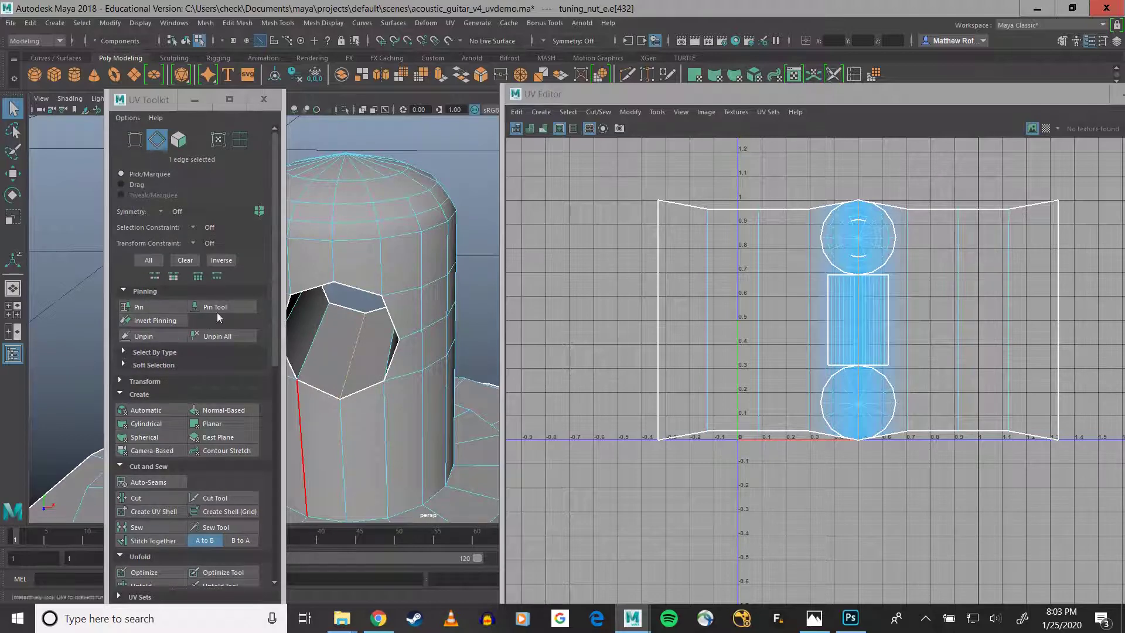
left_click(220, 333)
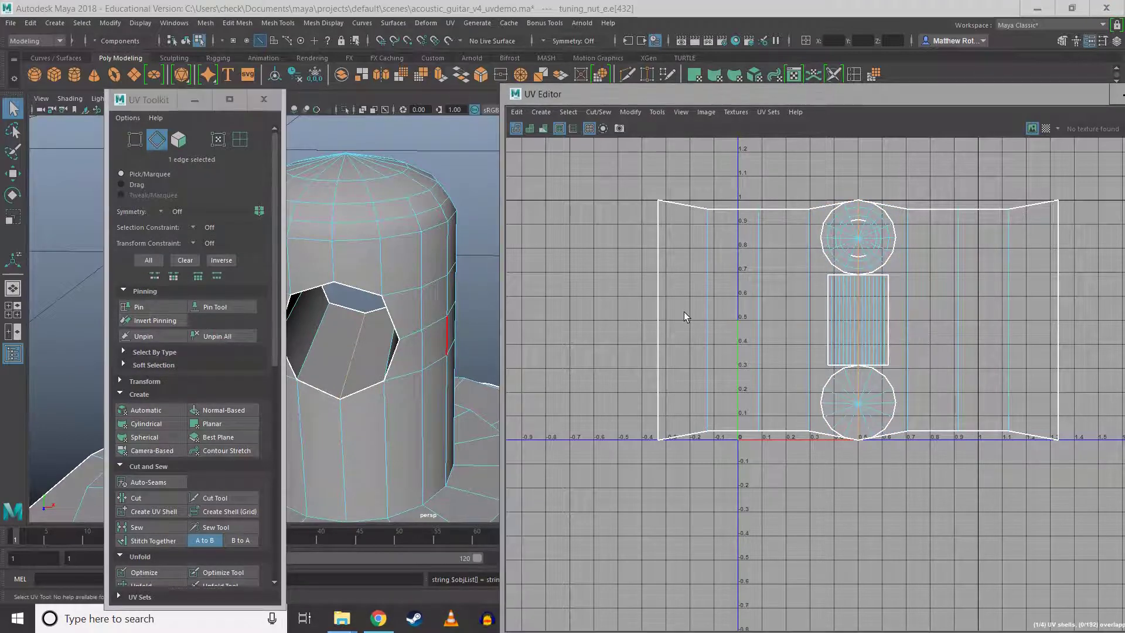
Step: Select the string hole's UV shell and move it straight up about 1.1 units, clear of the 0 to 1 tile
right_click_drag(684, 311, 606, 311)
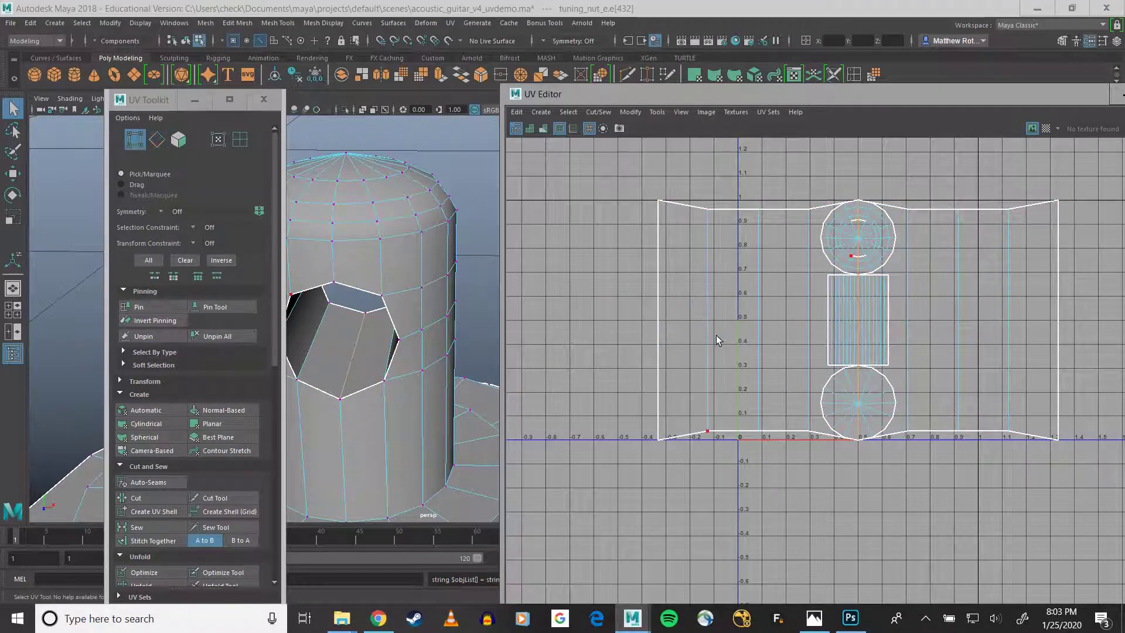
right_click_drag(708, 331, 668, 311)
left_click(743, 325)
scroll(752, 316, "down", 2)
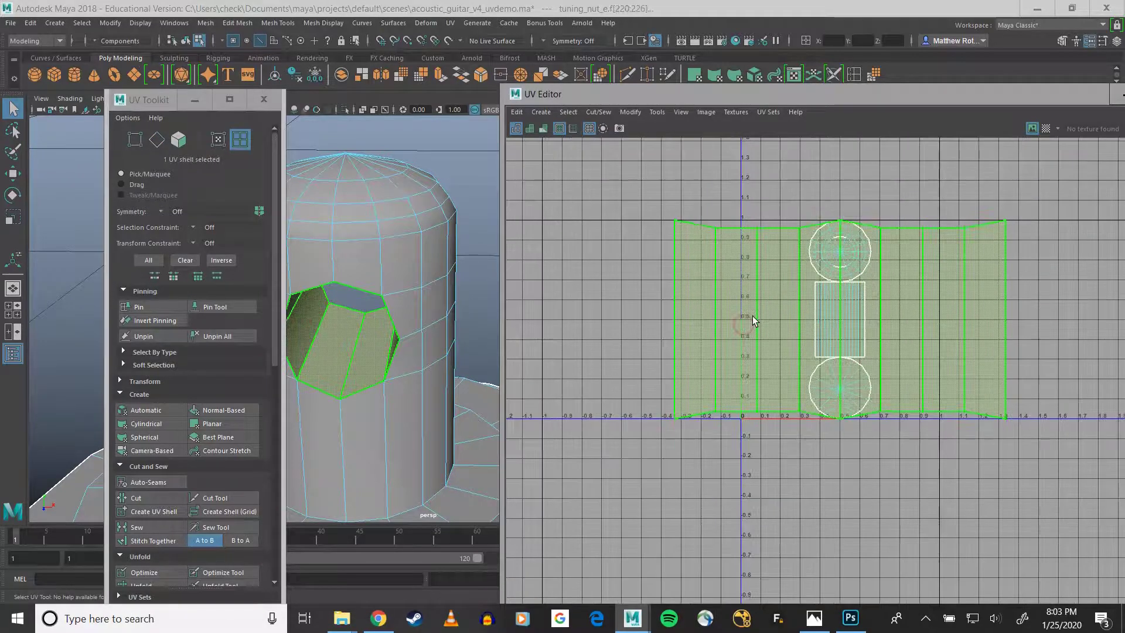
key("w")
left_click_drag(838, 244, 843, 34)
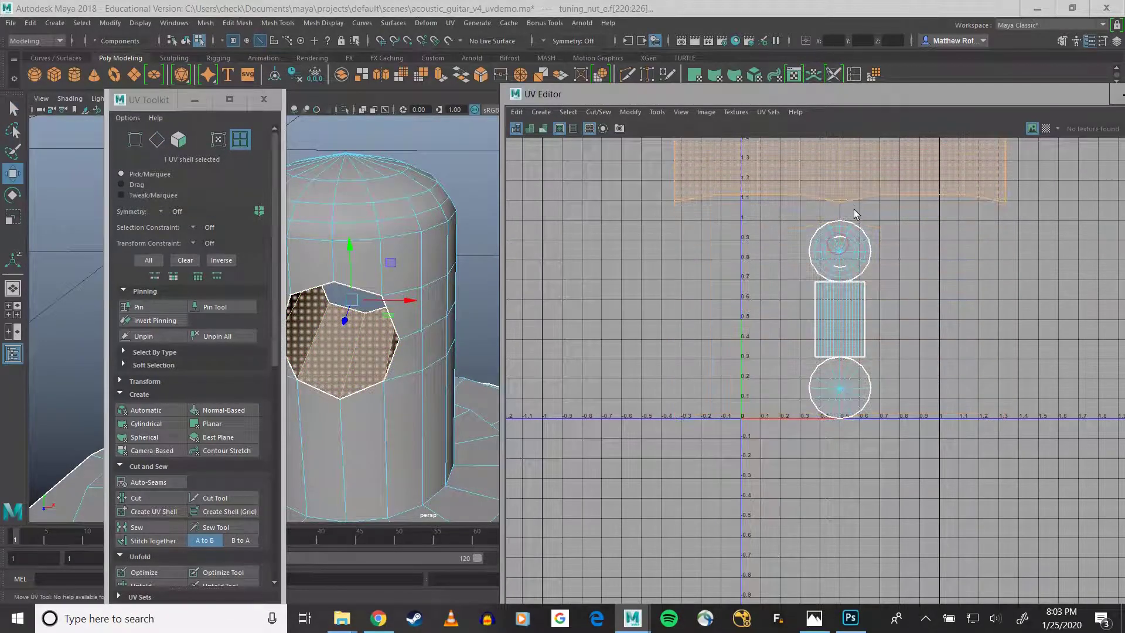
Step: Scale the string hole's UV shell down uniformly to about half its size, about 0.8 units wide
middle_click_drag(854, 214, 833, 331, "alt")
key("r")
left_click_drag(816, 227, 765, 212)
middle_click_drag(669, 344, 730, 275, "alt")
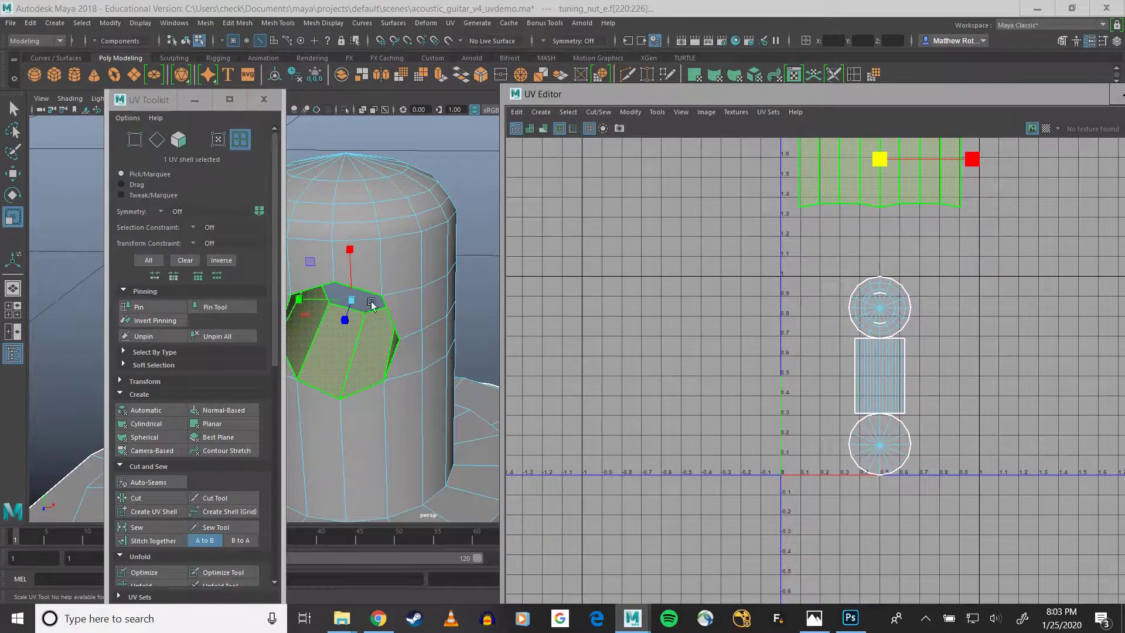
Step: Select the UV shell of the nut's large cylindrical body and assign the existing checker material to its faces
middle_click_drag(371, 303, 382, 248, "alt")
scroll(384, 251, "down", 5)
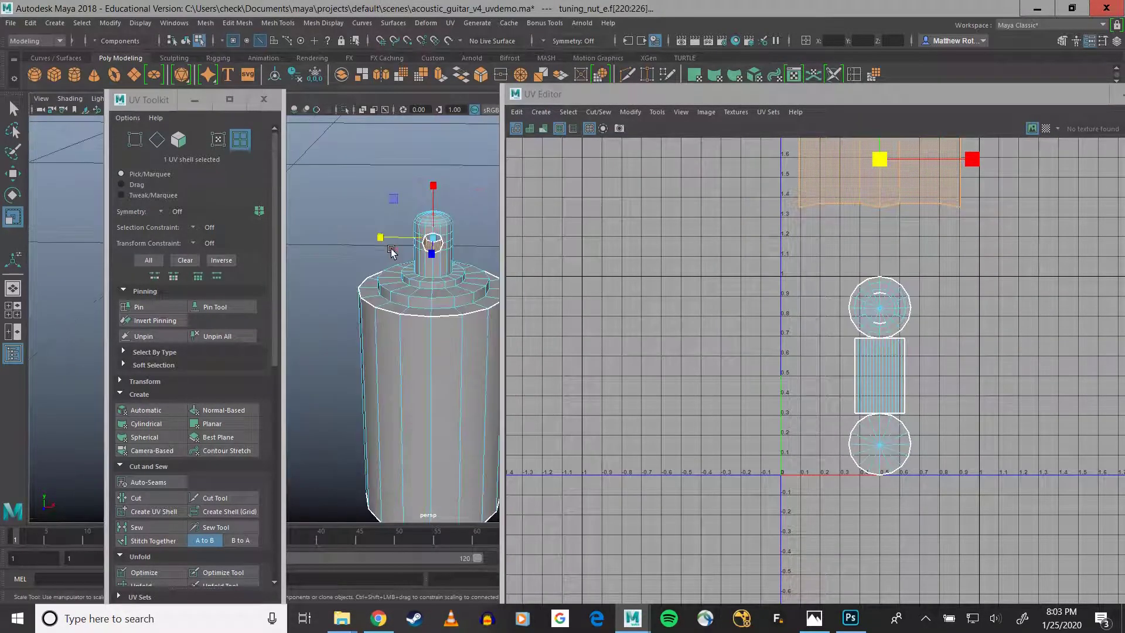
scroll(358, 215, "down", 3)
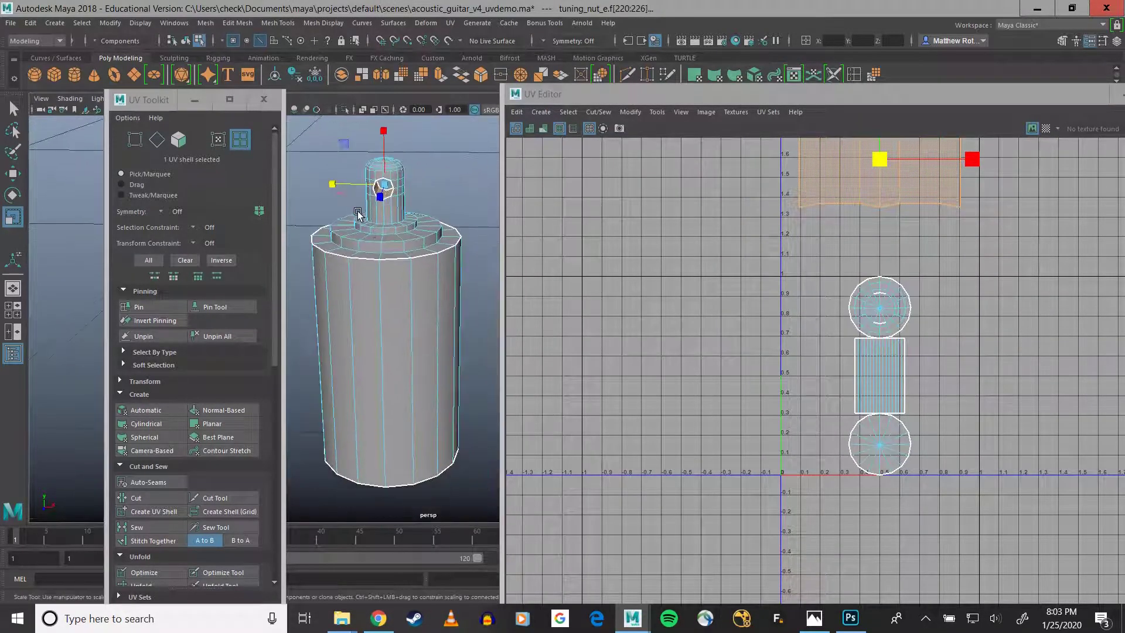
left_click(861, 365)
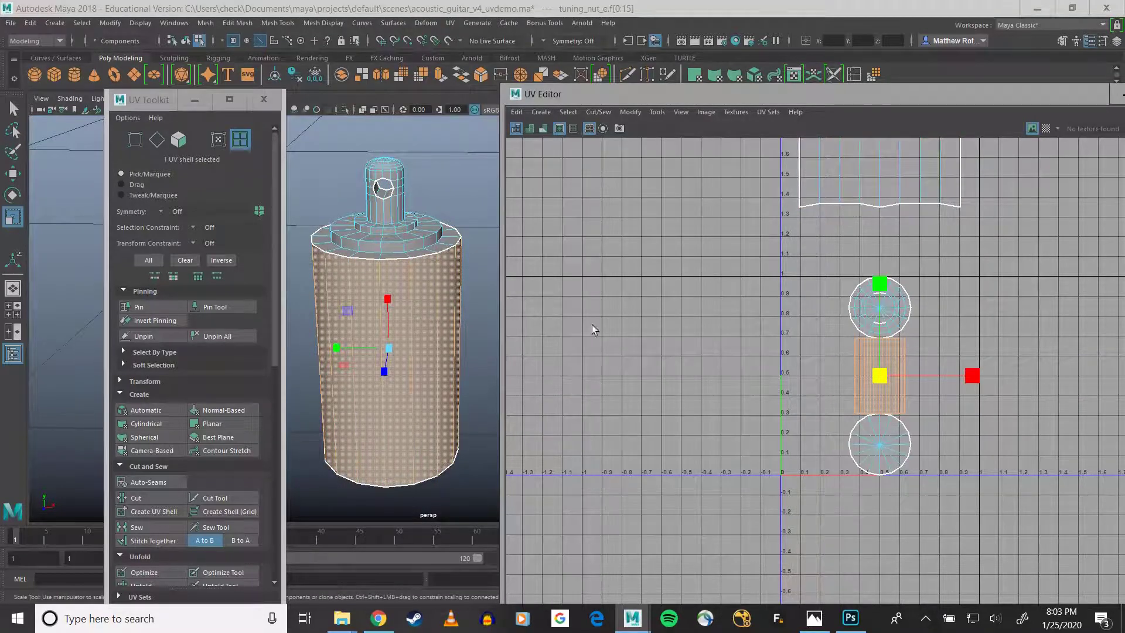
left_click(909, 308)
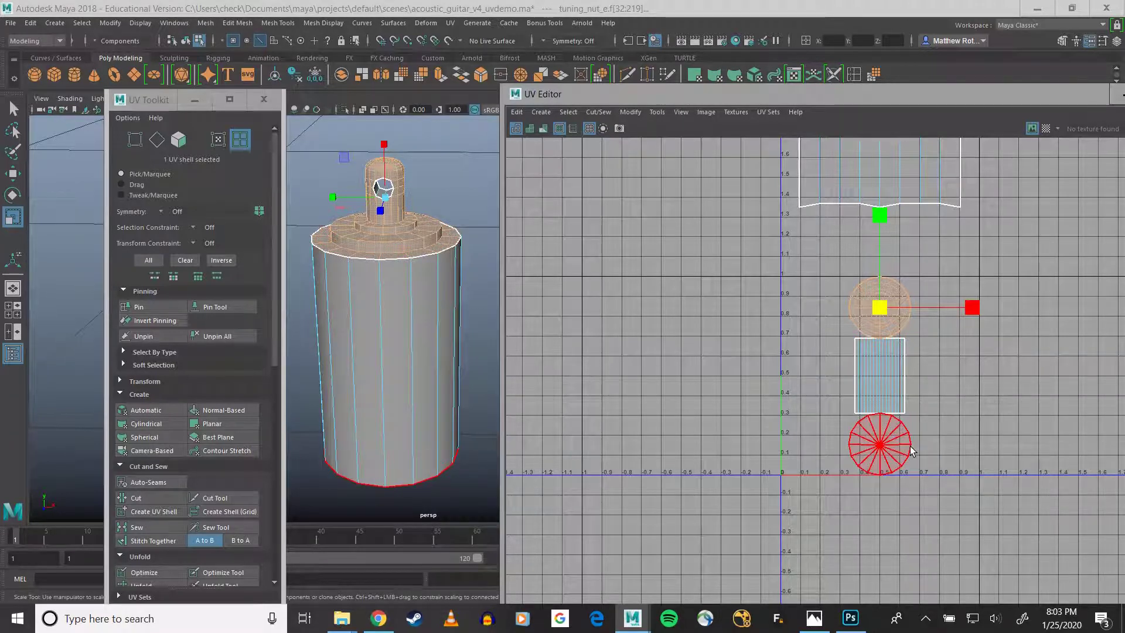
middle_click_drag(347, 291, 366, 319, "alt")
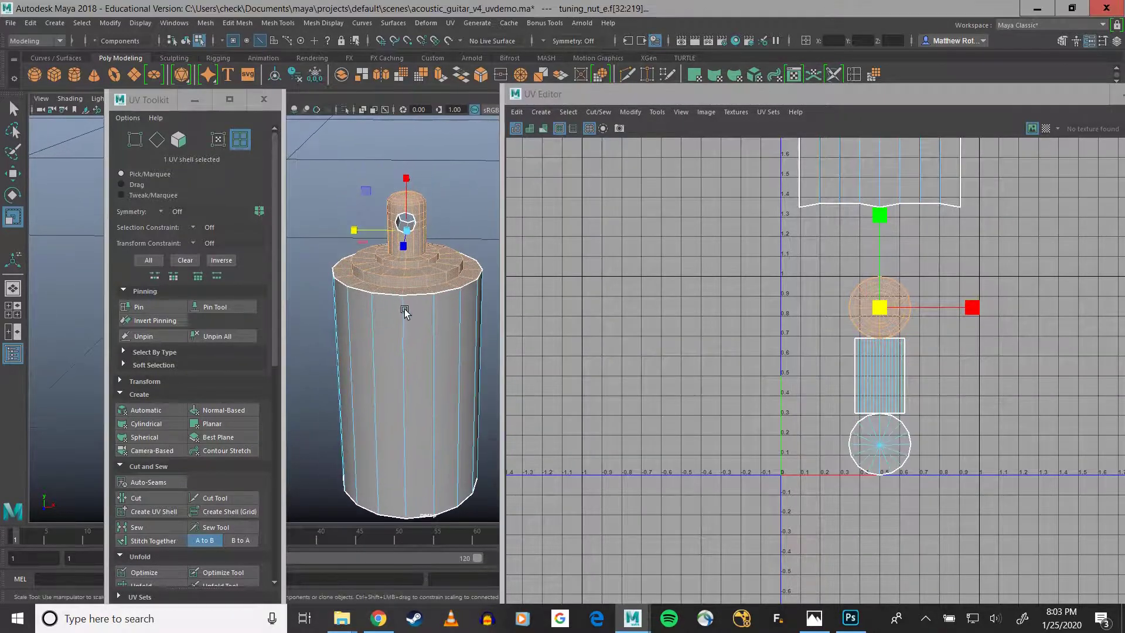
left_click(432, 329)
left_click_drag(456, 354, 597, 338, "alt")
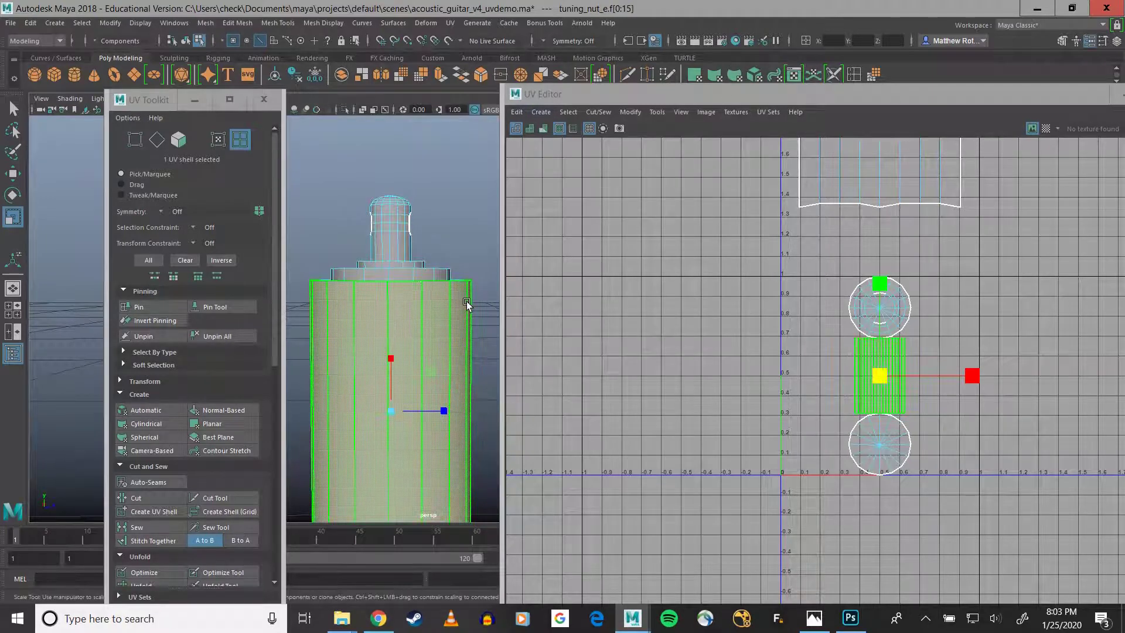
right_click(442, 301)
mouse_move(426, 596)
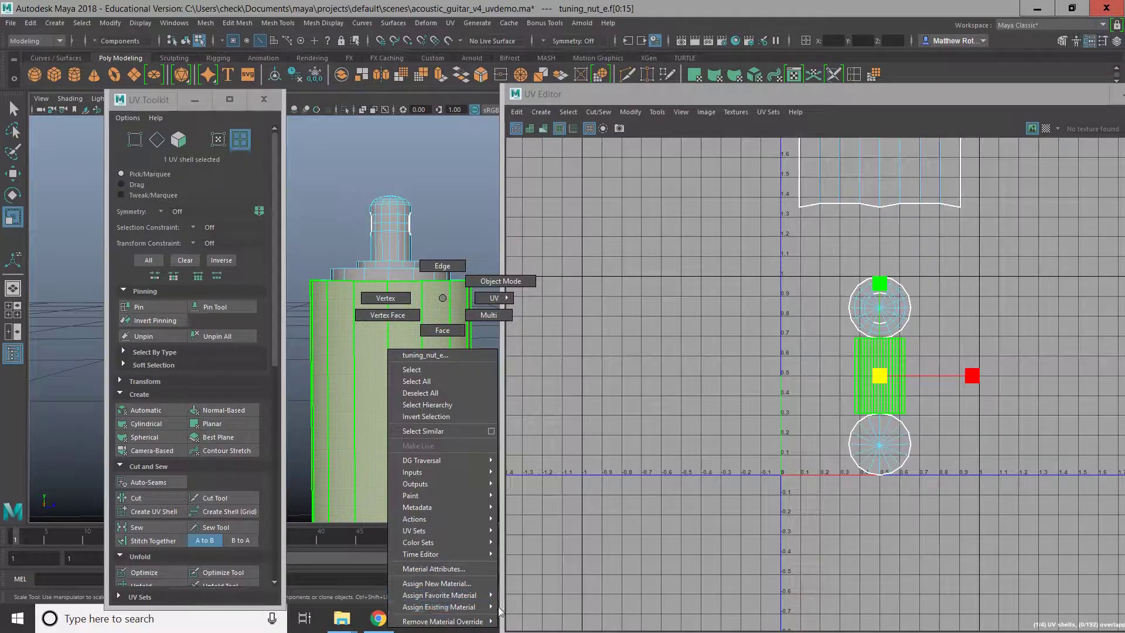
left_click(526, 611)
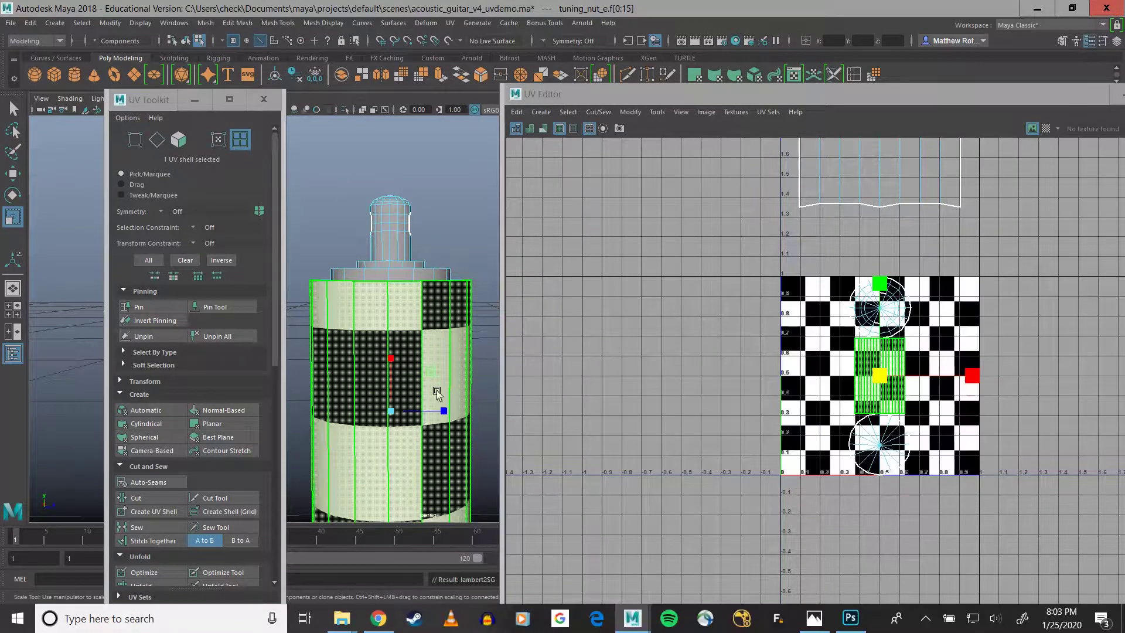
Step: Scale the body's UV shell to even out the checker squares, about 0.74 units wide and 0.4 units tall
scroll(451, 351, "up", 3)
left_click_drag(451, 351, 374, 369, "alt")
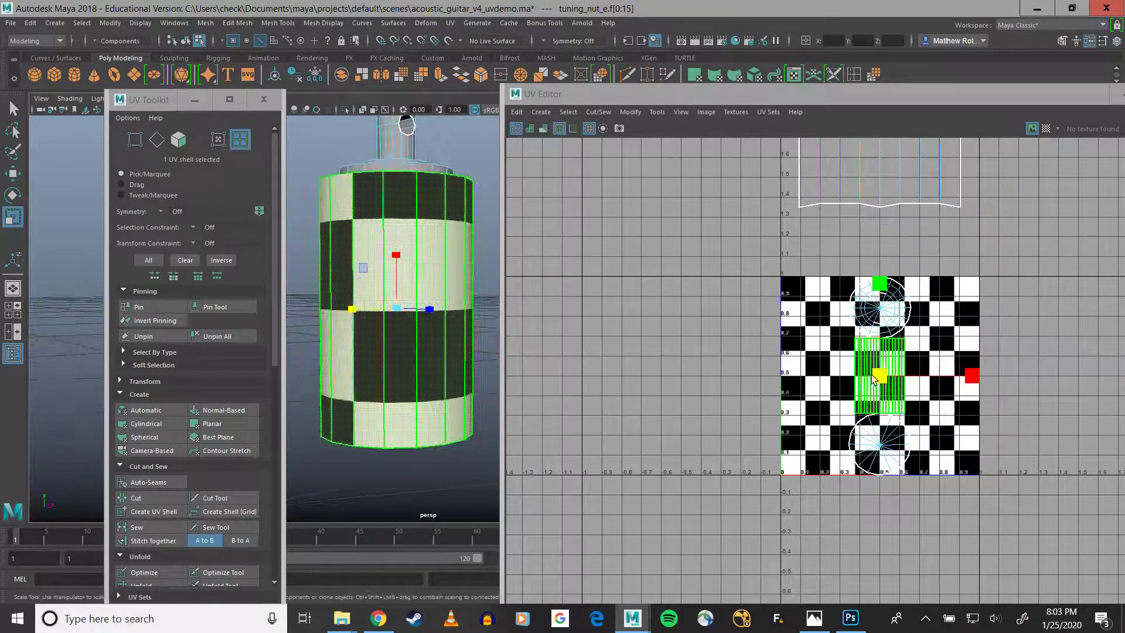
left_click_drag(880, 376, 1122, 369)
mouse_move(970, 377)
left_mouse_down()
mouse_move(991, 378)
mouse_move(972, 376)
left_mouse_up()
left_click_drag(485, 300, 651, 301, "alt")
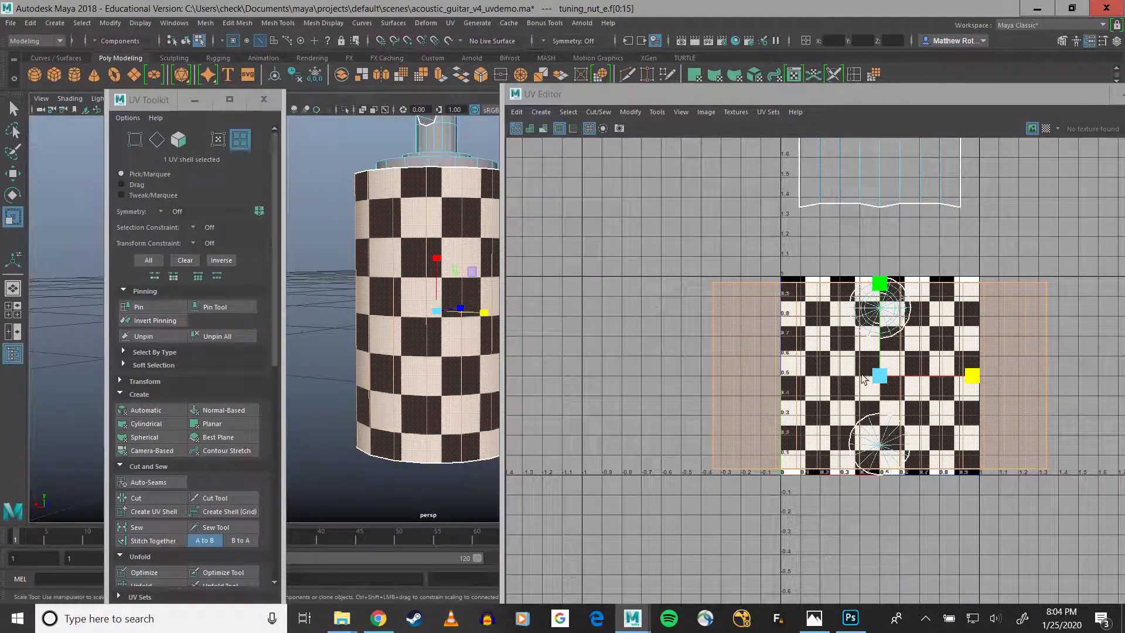
left_click_drag(878, 375, 826, 371)
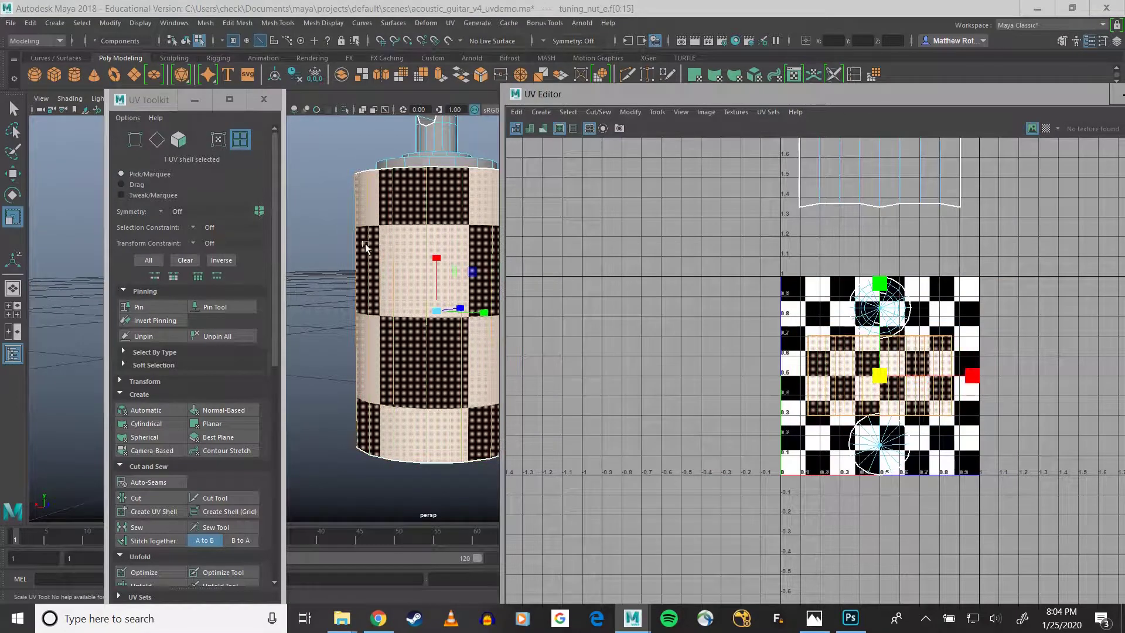
Step: Examine the stepped collar, domed post and string hole on top of the nut against the checkered body
left_click_drag(365, 238, 399, 283, "alt")
middle_click_drag(399, 283, 324, 332, "alt")
scroll(362, 264, "up", 5)
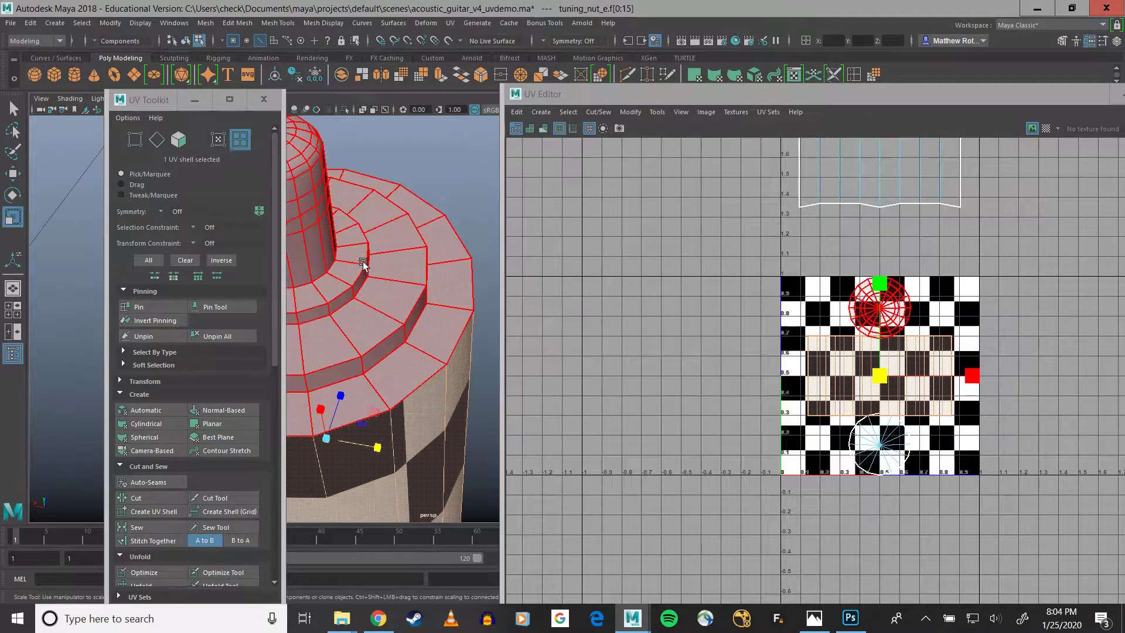
middle_click_drag(363, 264, 469, 261, "alt")
scroll(469, 261, "down", 5)
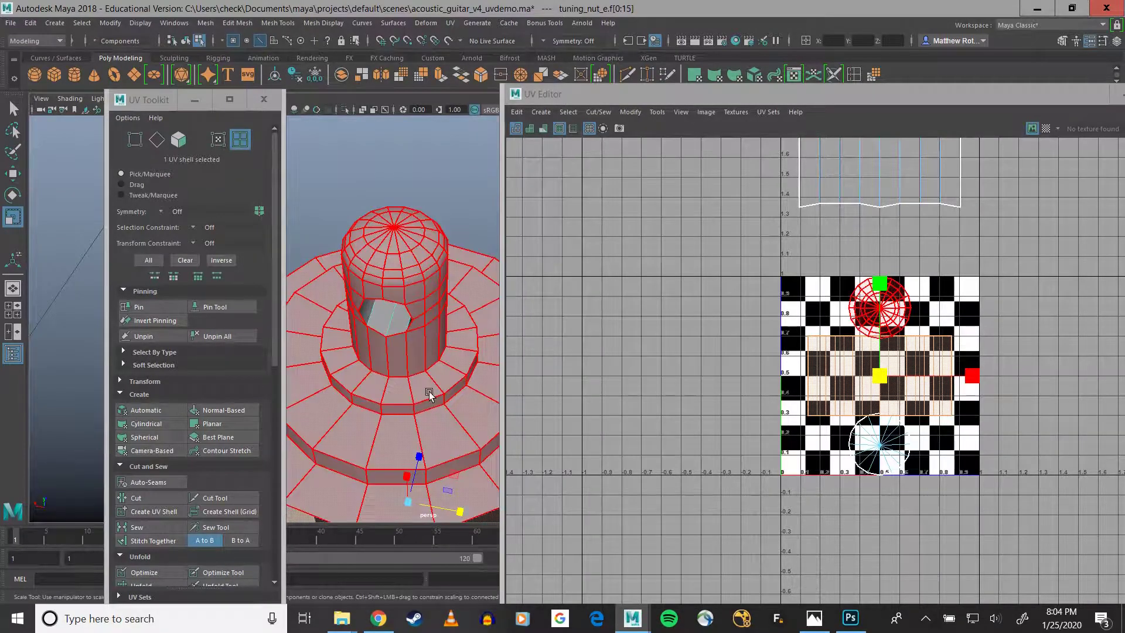
scroll(430, 395, "down", 4)
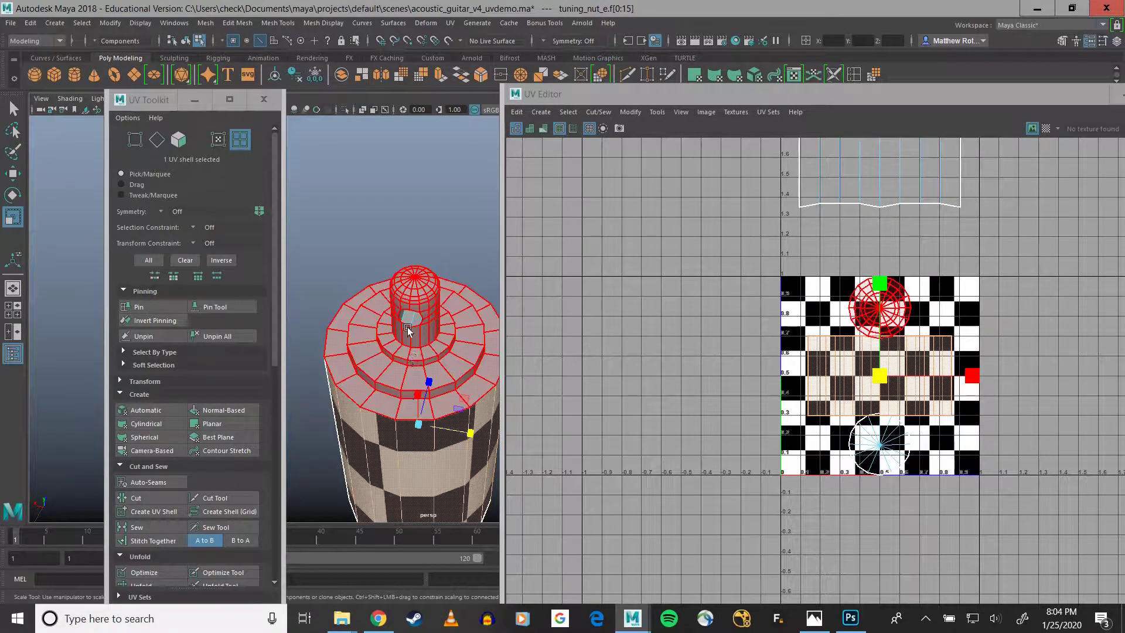
scroll(410, 322, "up", 5)
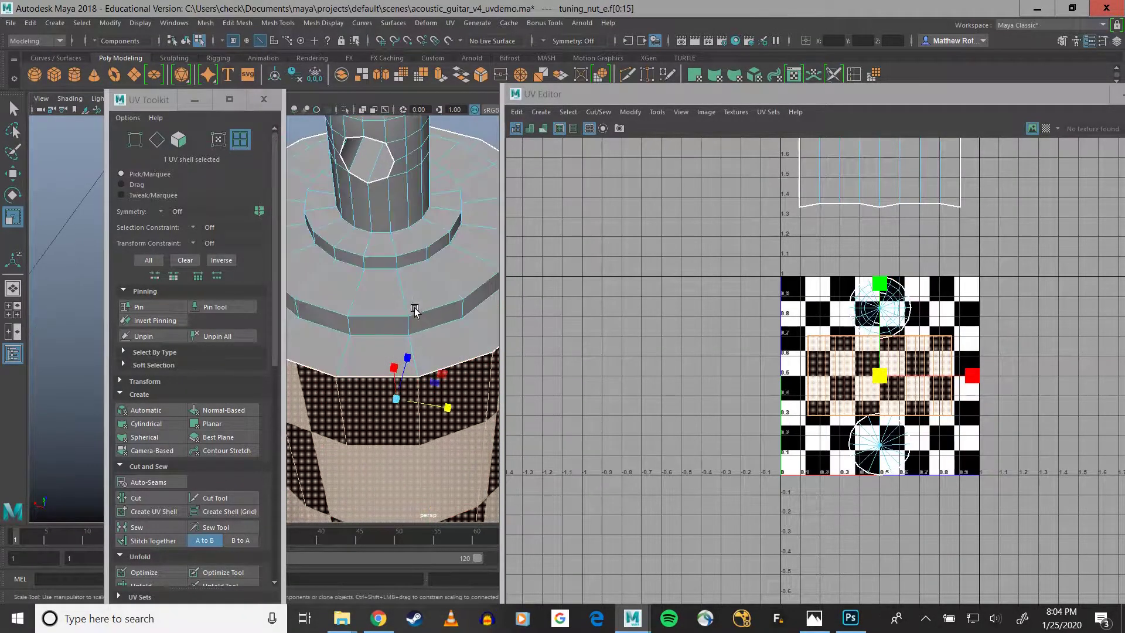
scroll(411, 293, "down", 4)
scroll(410, 281, "up", 1)
left_click_drag(411, 281, 439, 241, "alt")
middle_click_drag(434, 225, 402, 305, "alt")
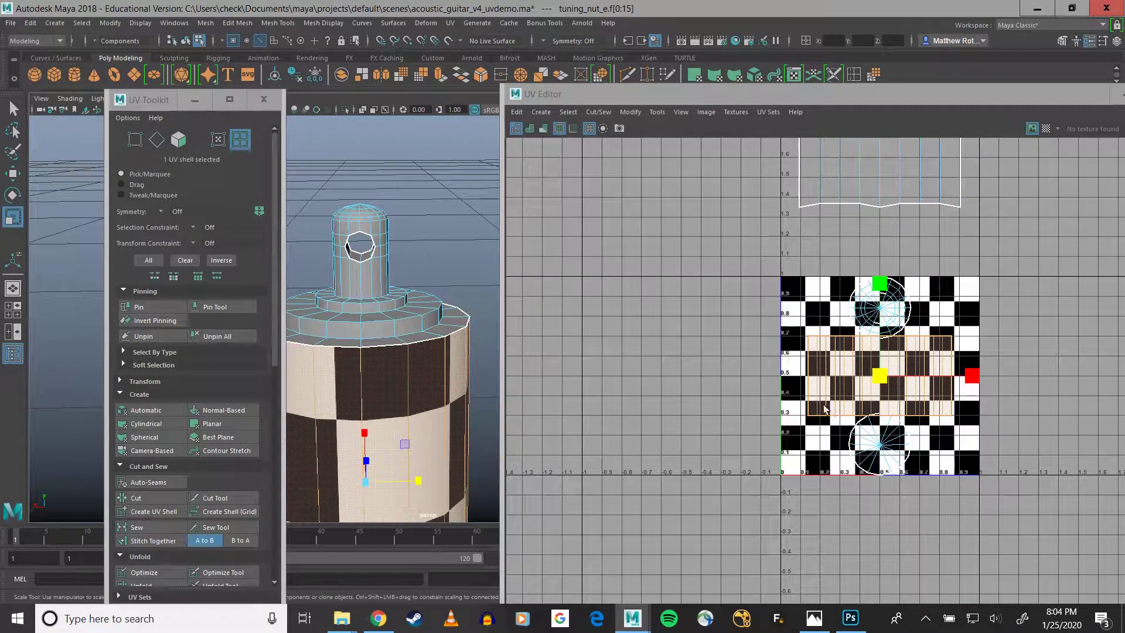
Step: Select the body, top and bottom UV shells together and apply a cylindrical UV projection to them
right_click(383, 299)
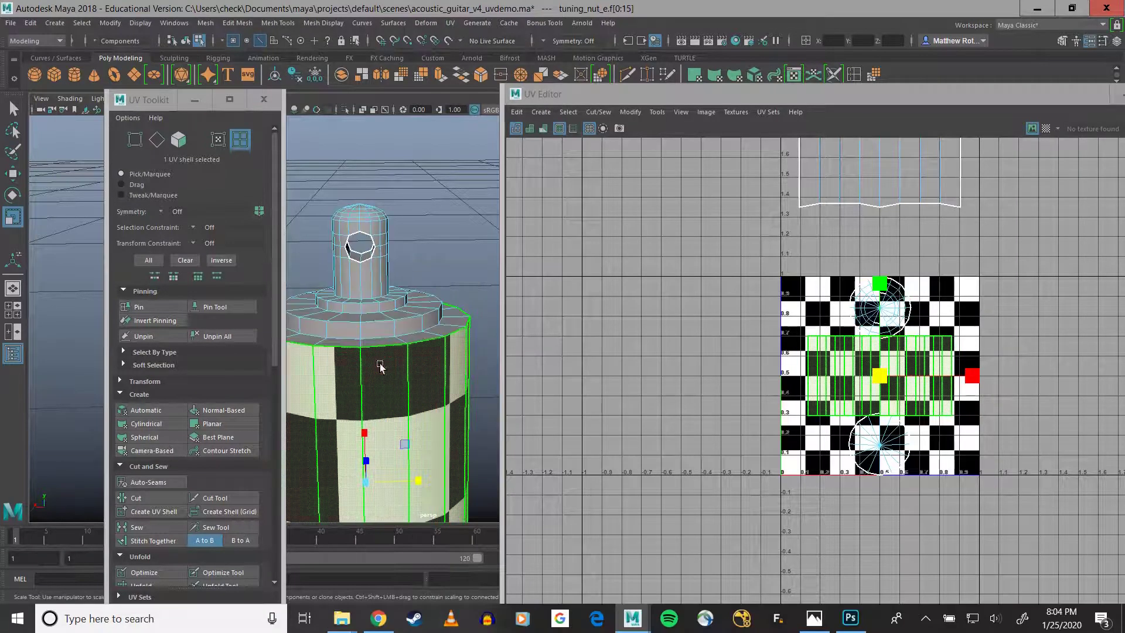
scroll(382, 368, "down", 5)
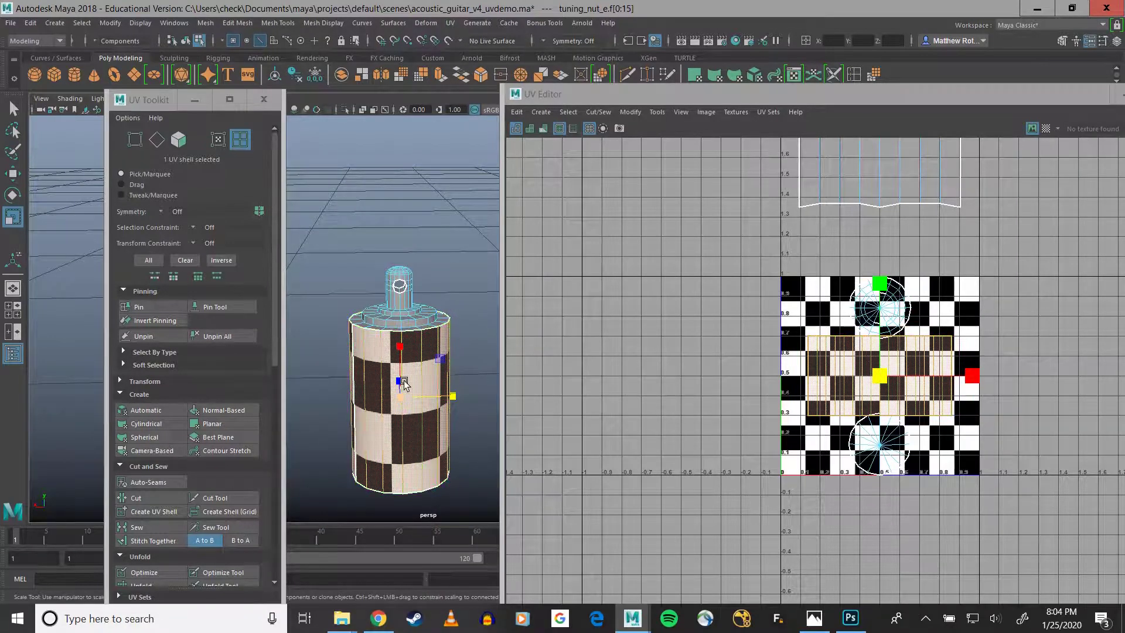
left_click_drag(467, 356, 406, 352, "alt")
right_click_drag(405, 299, 390, 332)
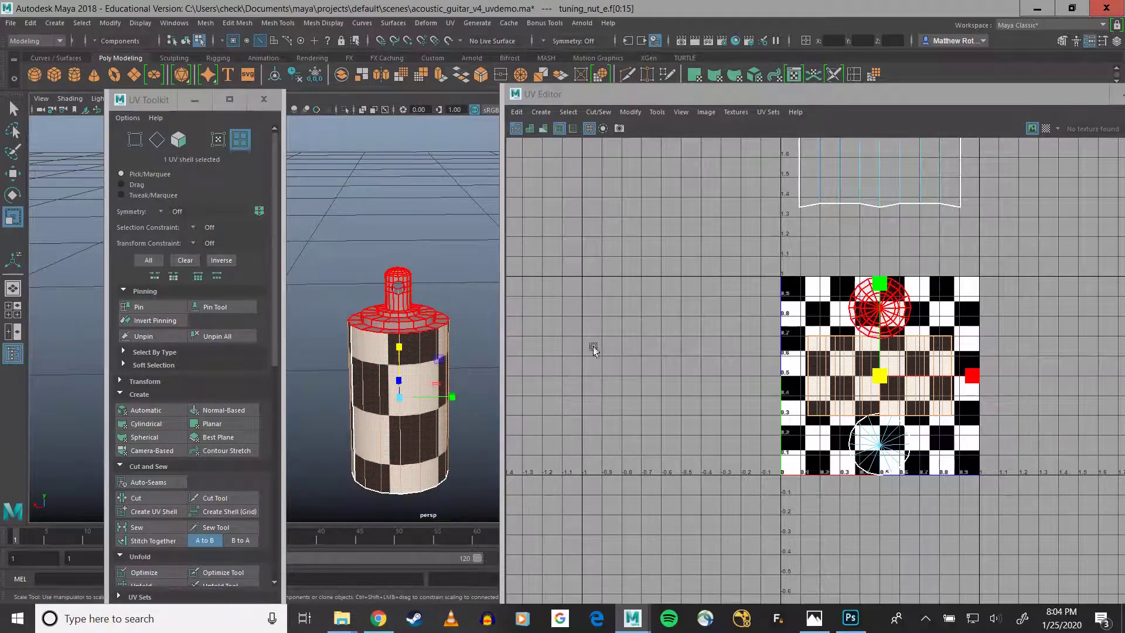
right_click_drag(901, 405, 871, 396)
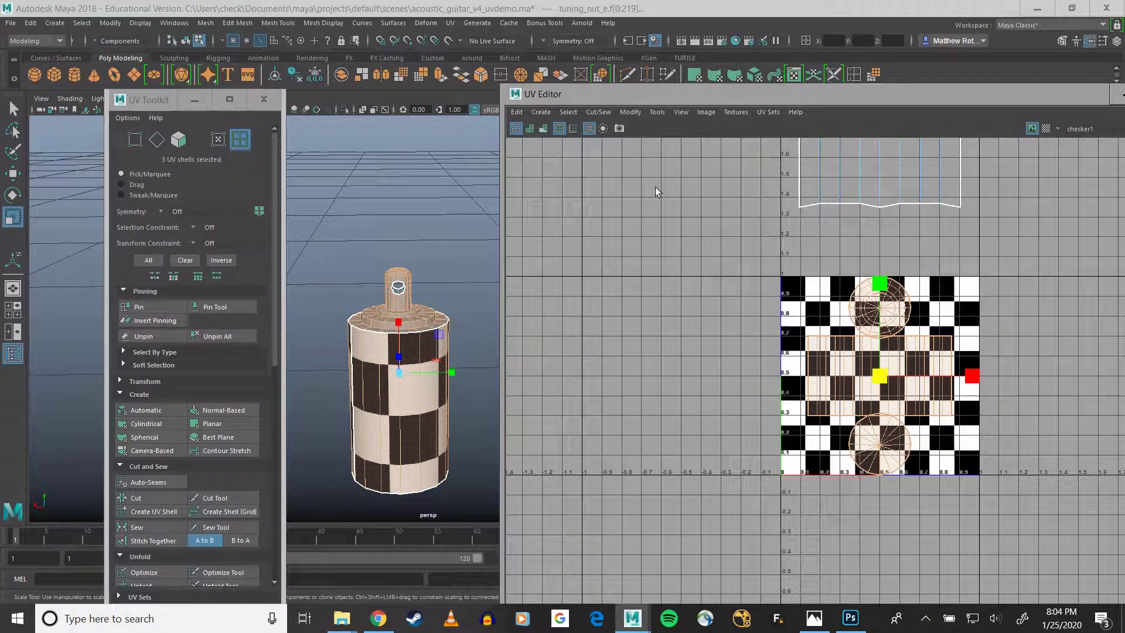
left_click(450, 23)
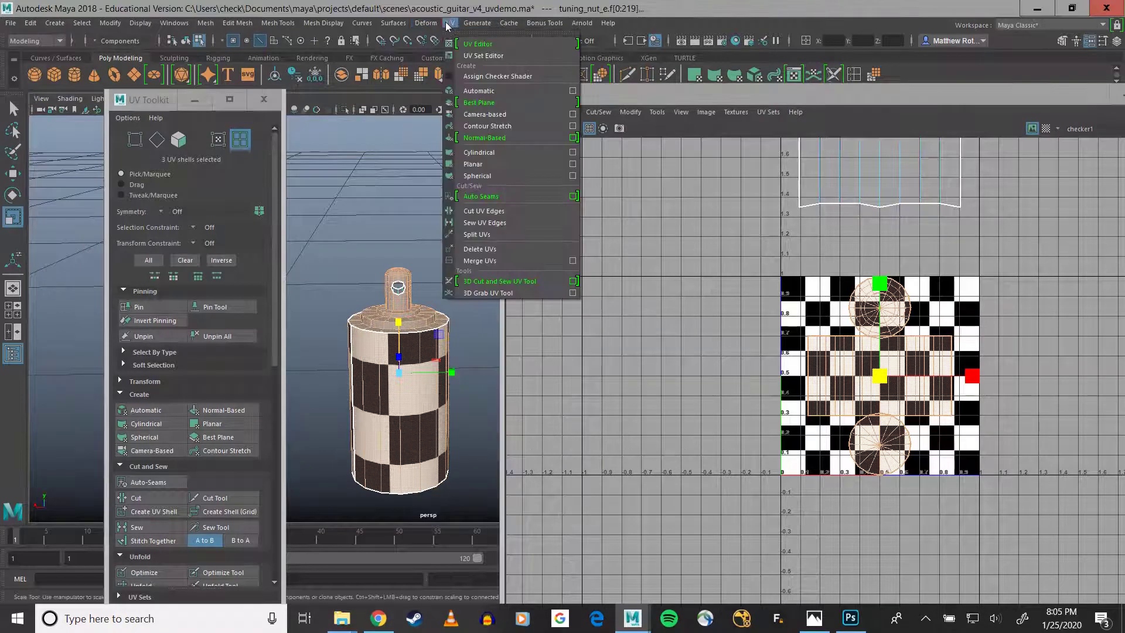
left_click(498, 153)
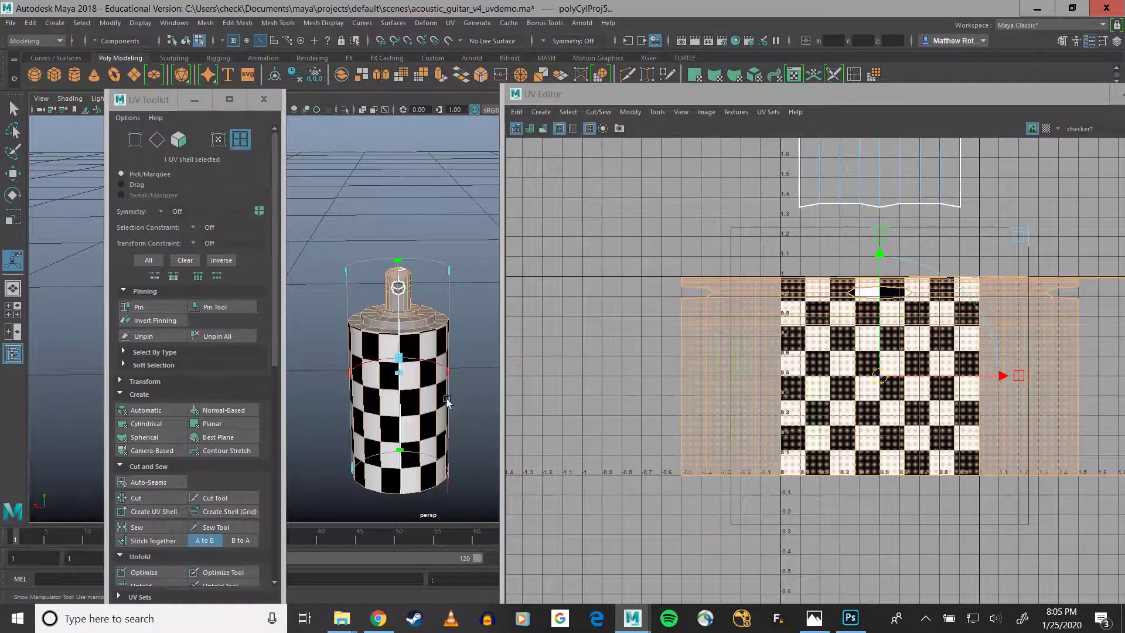
Step: Unfold the cylindrically projected UV shell of the nut's outer surface
left_click(815, 387)
middle_click_drag(812, 382, 761, 314, "alt")
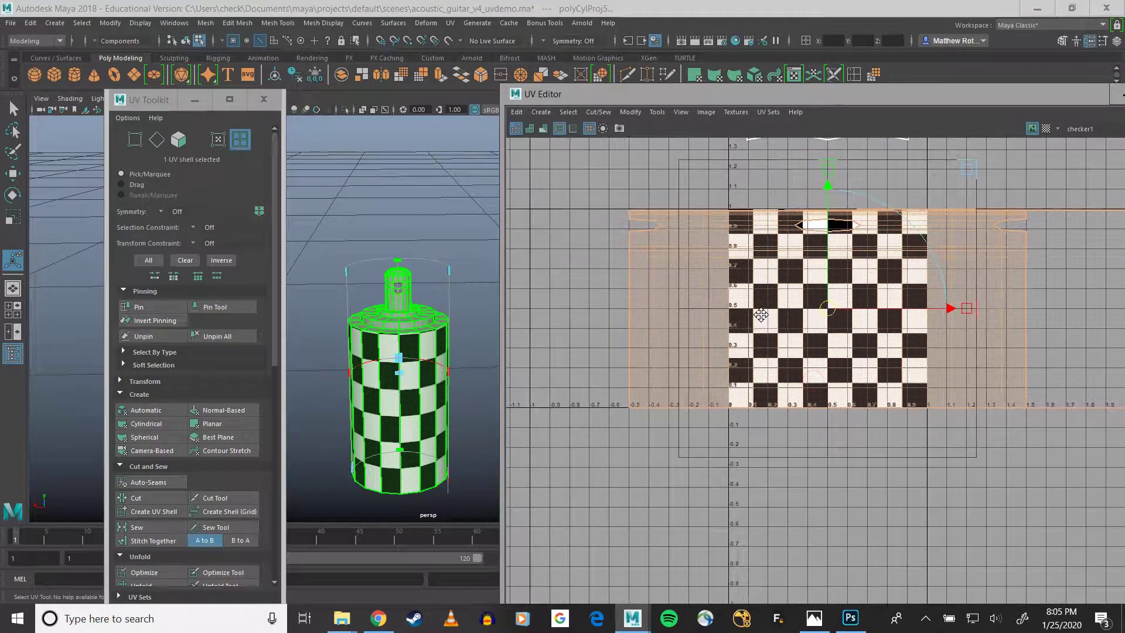
middle_click_drag(968, 331, 786, 285, "alt")
left_click_drag(449, 433, 460, 389, "alt")
middle_click_drag(744, 264, 883, 358, "alt")
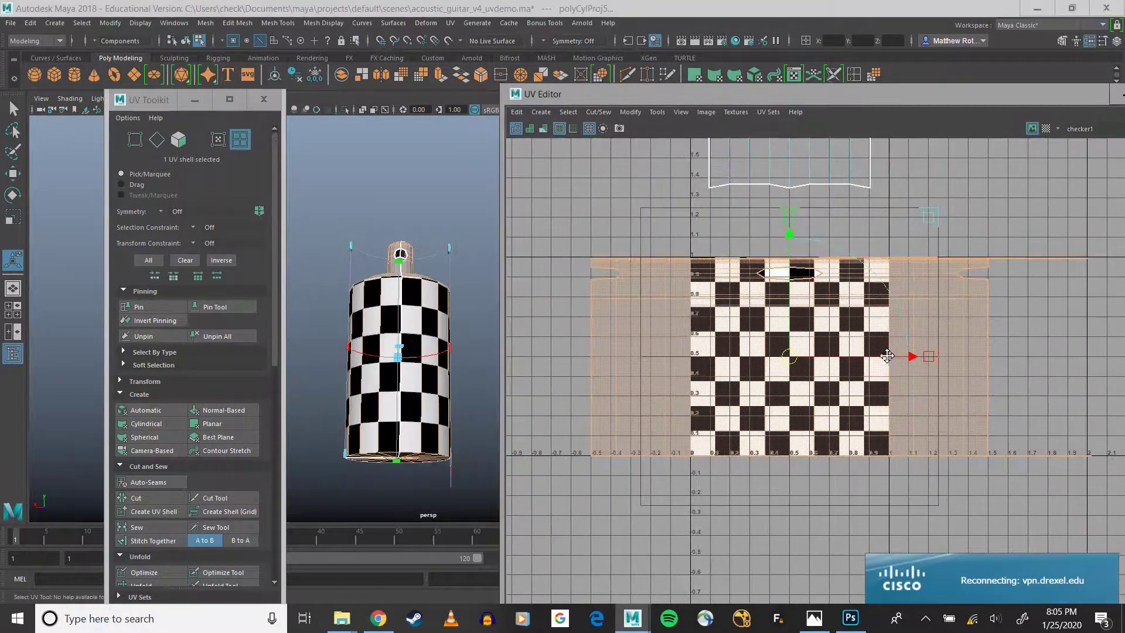
scroll(164, 560, "down", 4)
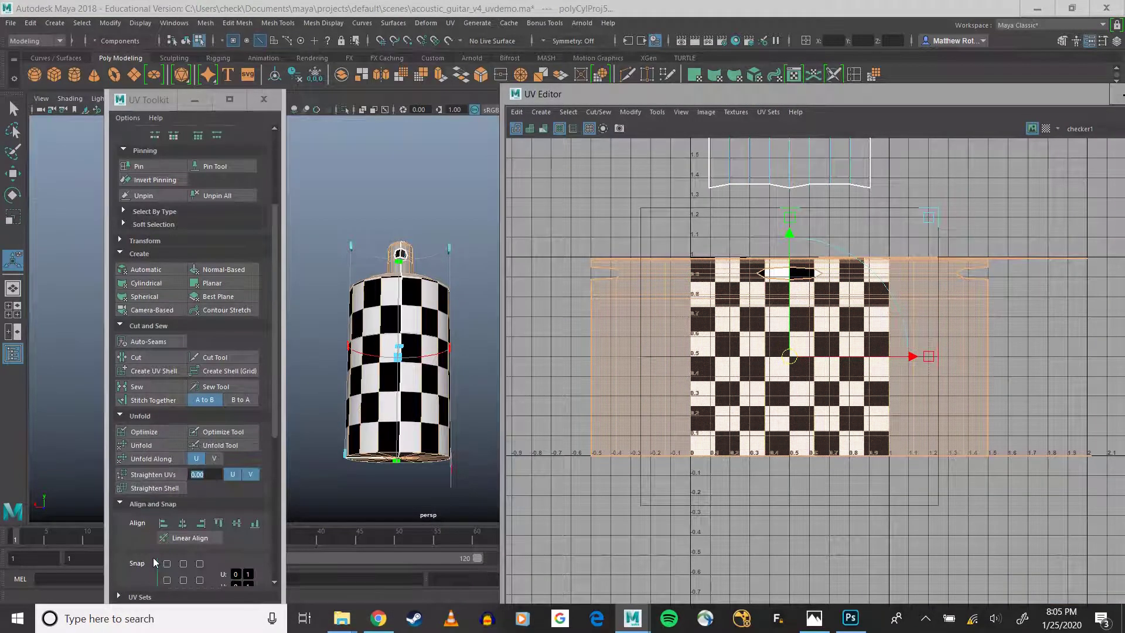
left_click(141, 445)
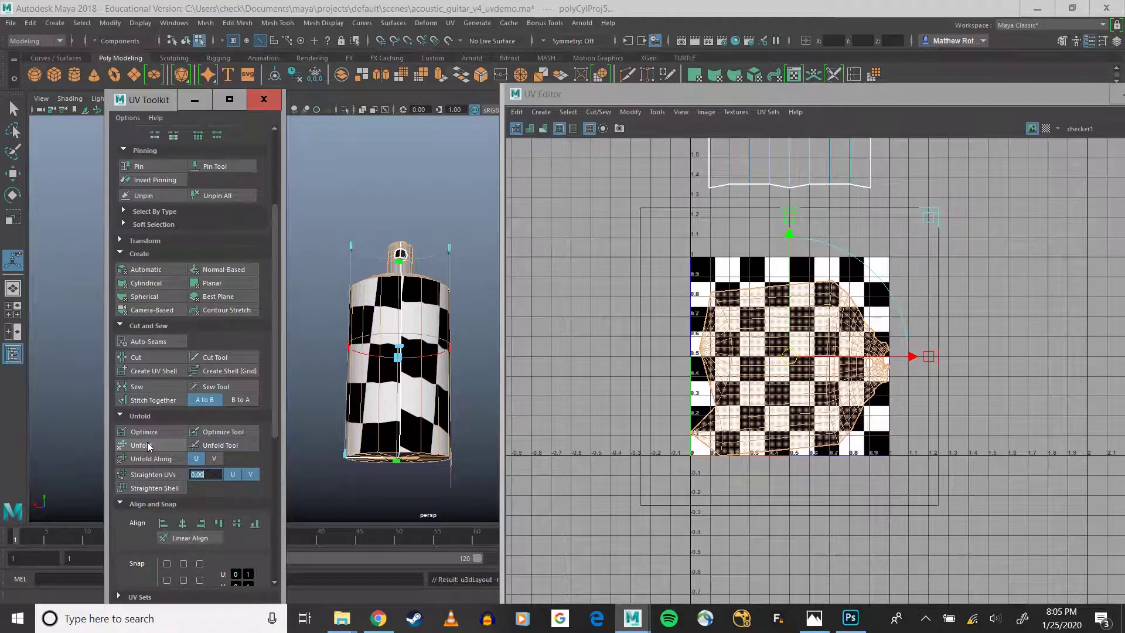
Step: Examine the unfolded outer shell for distortion around the hole and end caps, comparing it with the checkered nut
left_click(867, 378)
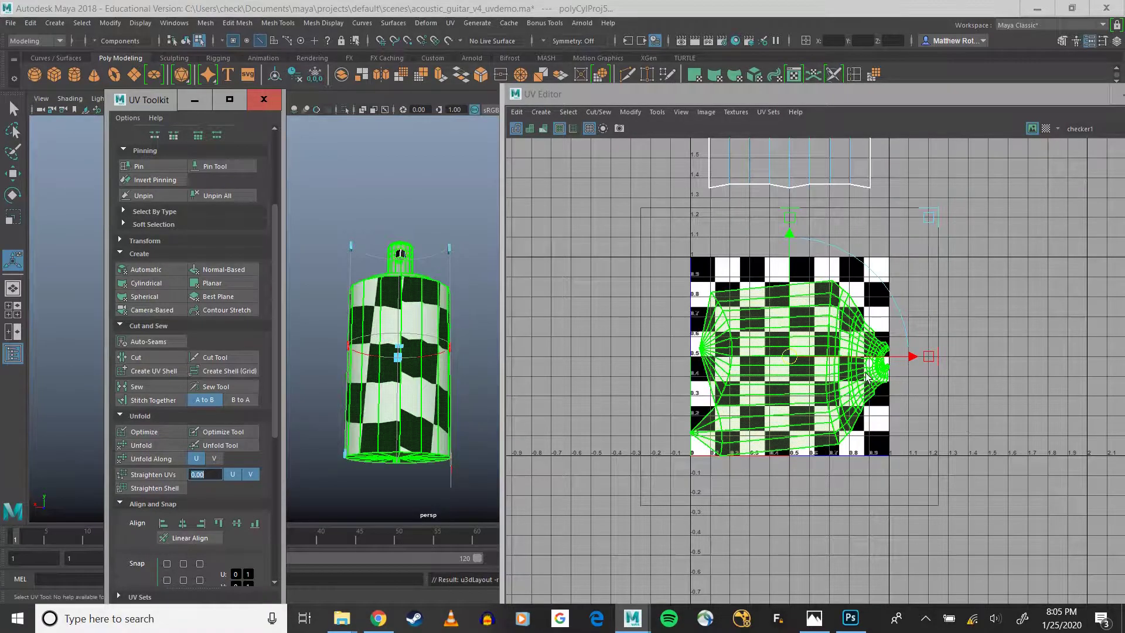
scroll(867, 378, "up", 3)
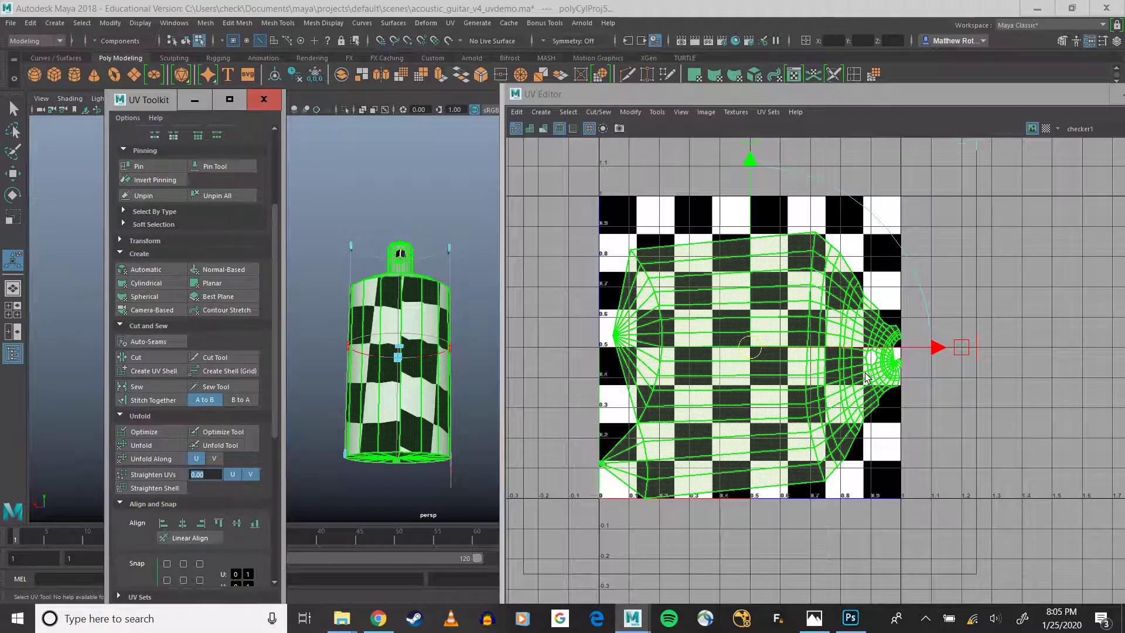
scroll(868, 378, "up", 2)
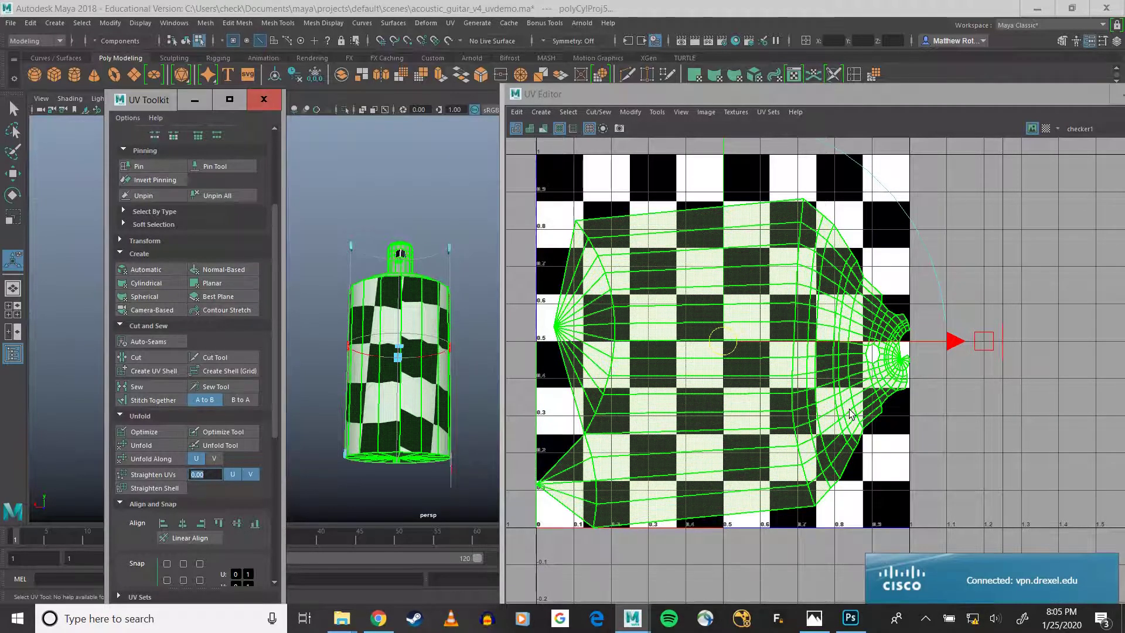
left_click(991, 384)
key("ctrl+z")
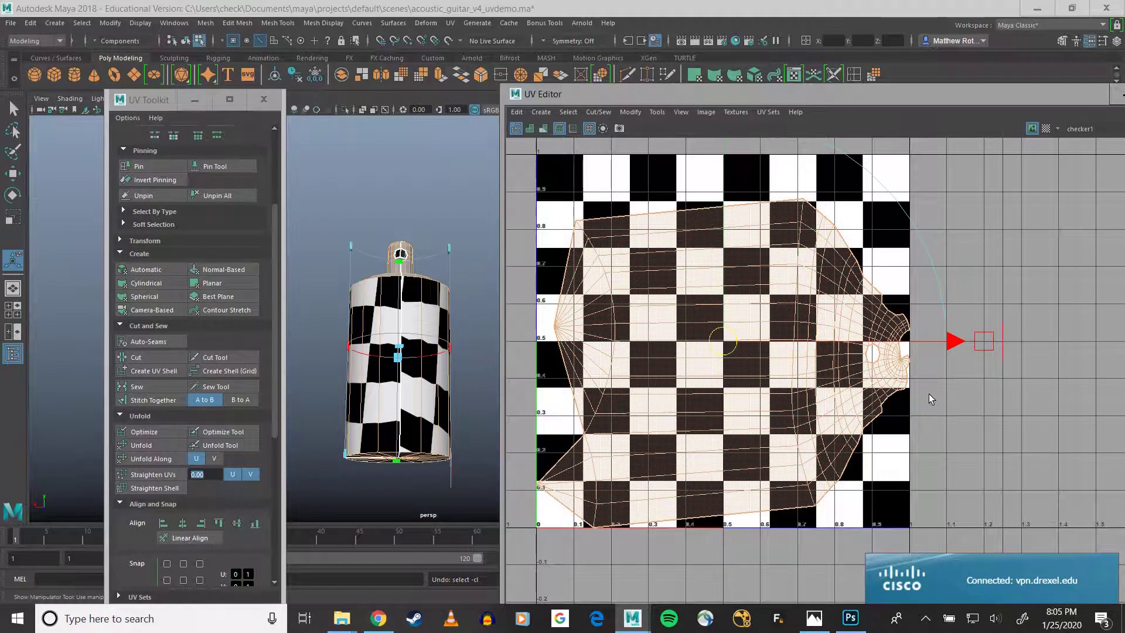
middle_click_drag(756, 411, 797, 418, "alt")
left_click(410, 396)
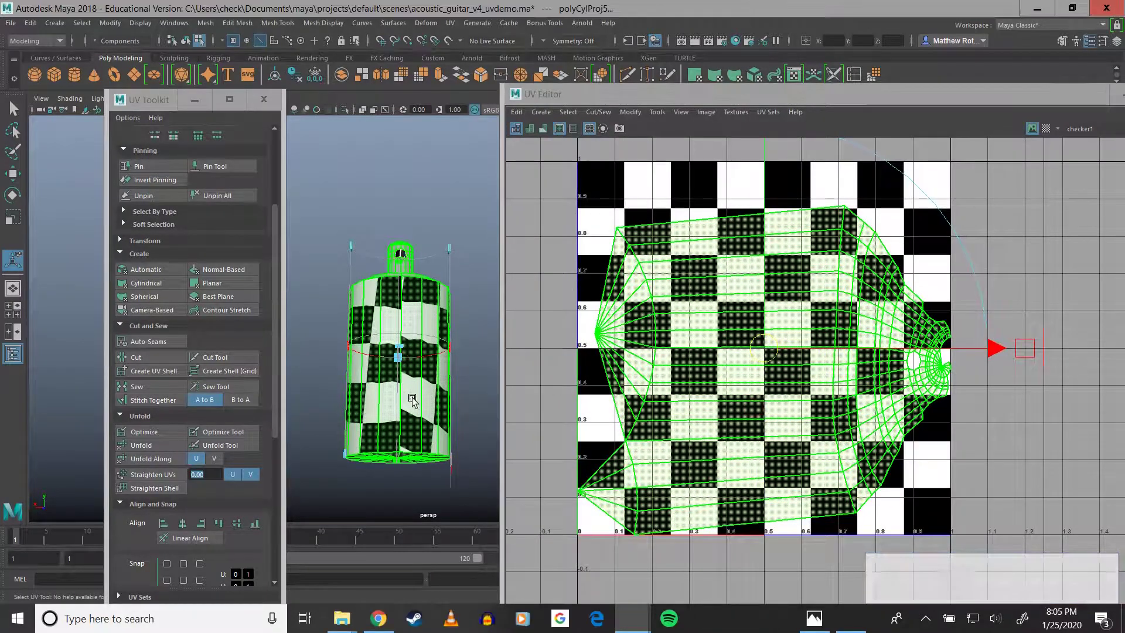
Step: Undo the unfold and the cylindrical projection on the nut's outer surface
left_click_drag(412, 398, 417, 390, "alt")
middle_click_drag(804, 394, 836, 391, "alt")
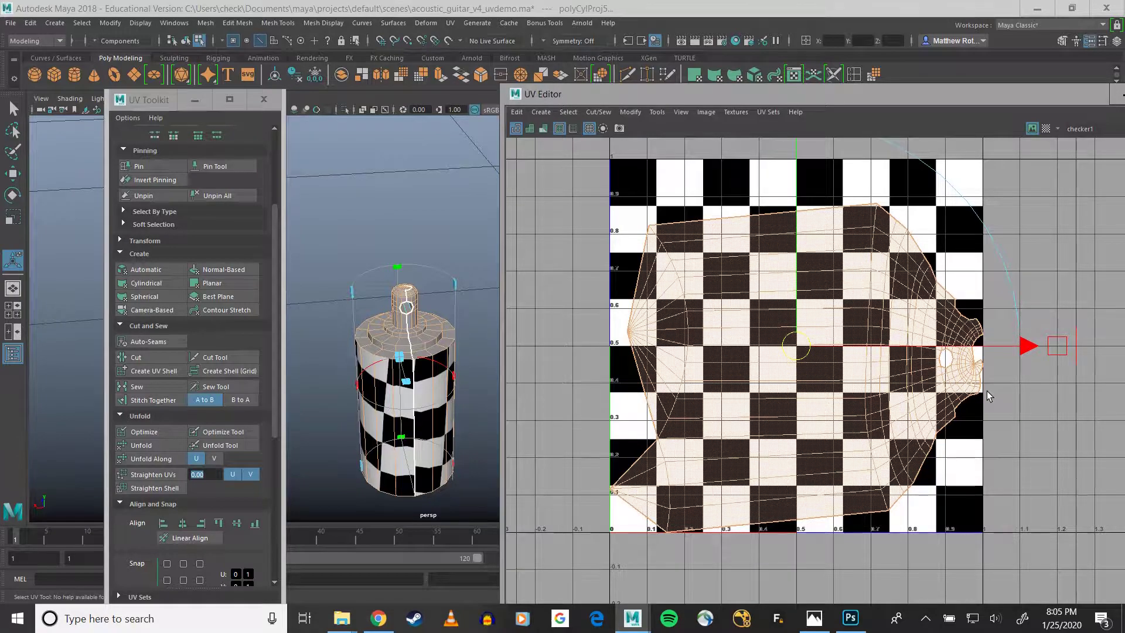
key("ctrl+z")
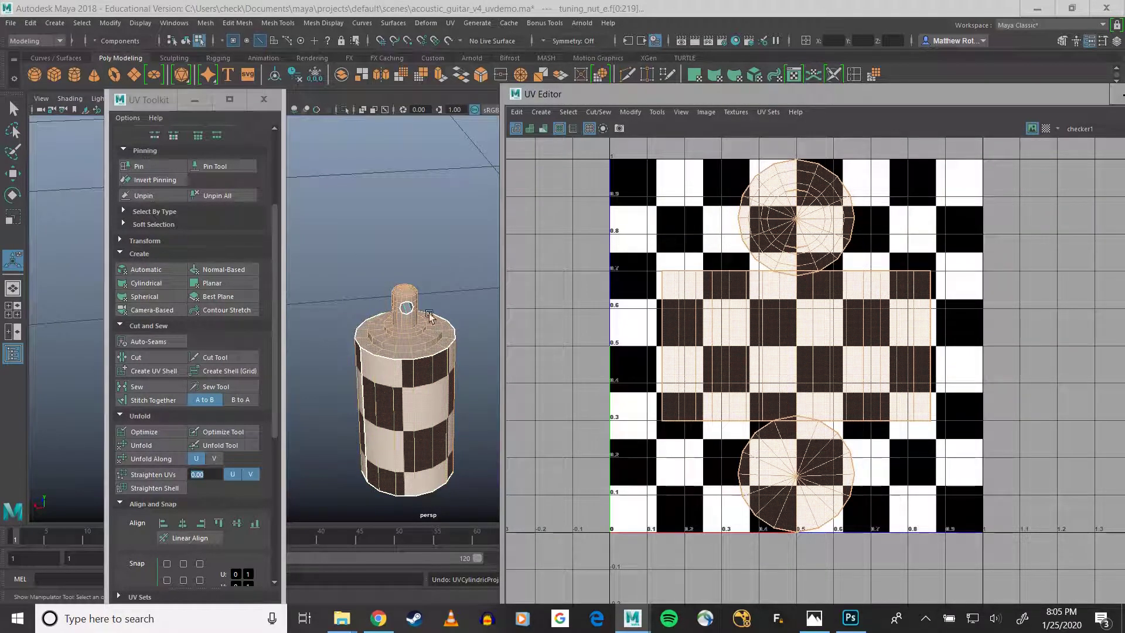
mouse_move(439, 326)
middle_mouse_down("alt")
mouse_move(442, 348)
mouse_move(429, 308)
middle_mouse_up("alt")
scroll(436, 353, "up", 3)
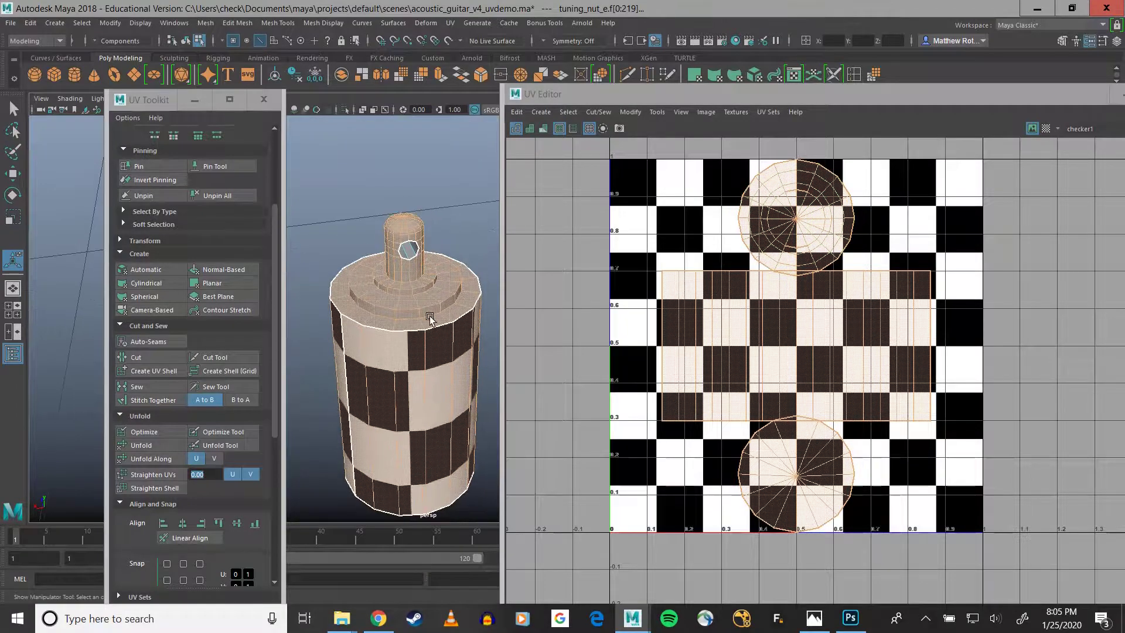
Step: Cut the UVs along the edge loop where the post meets the stepped collar
left_click_drag(430, 308, 374, 332, "alt")
left_click(403, 343)
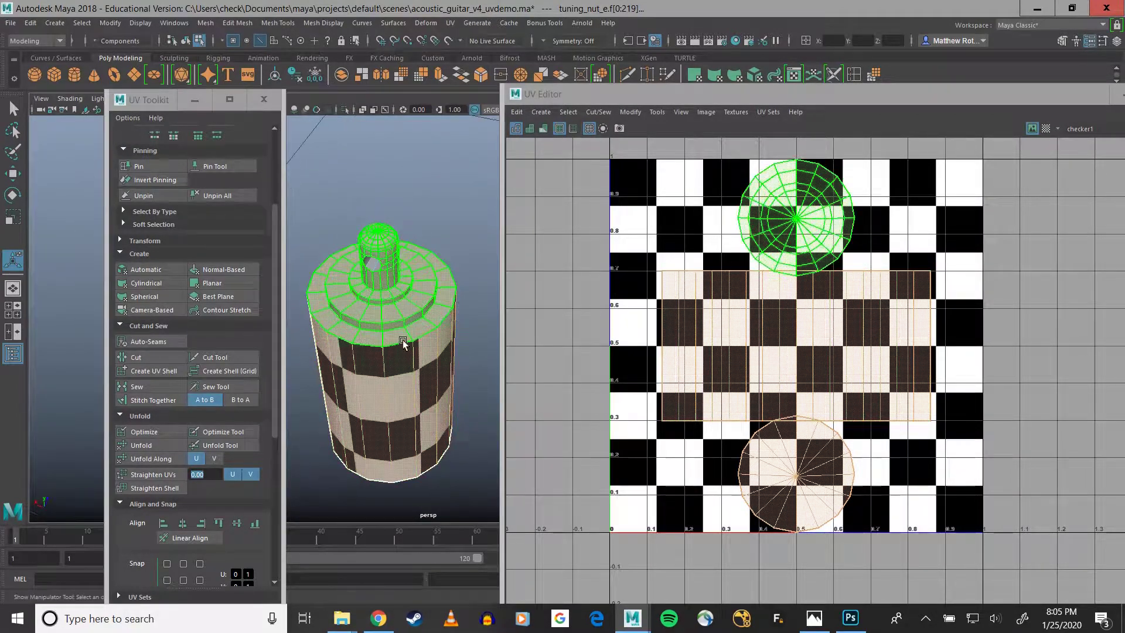
left_click(404, 338)
left_click_drag(477, 338, 497, 322, "alt")
scroll(367, 269, "up", 5)
middle_click_drag(367, 269, 385, 316, "alt")
right_click_drag(389, 369, 392, 255)
left_click(386, 380)
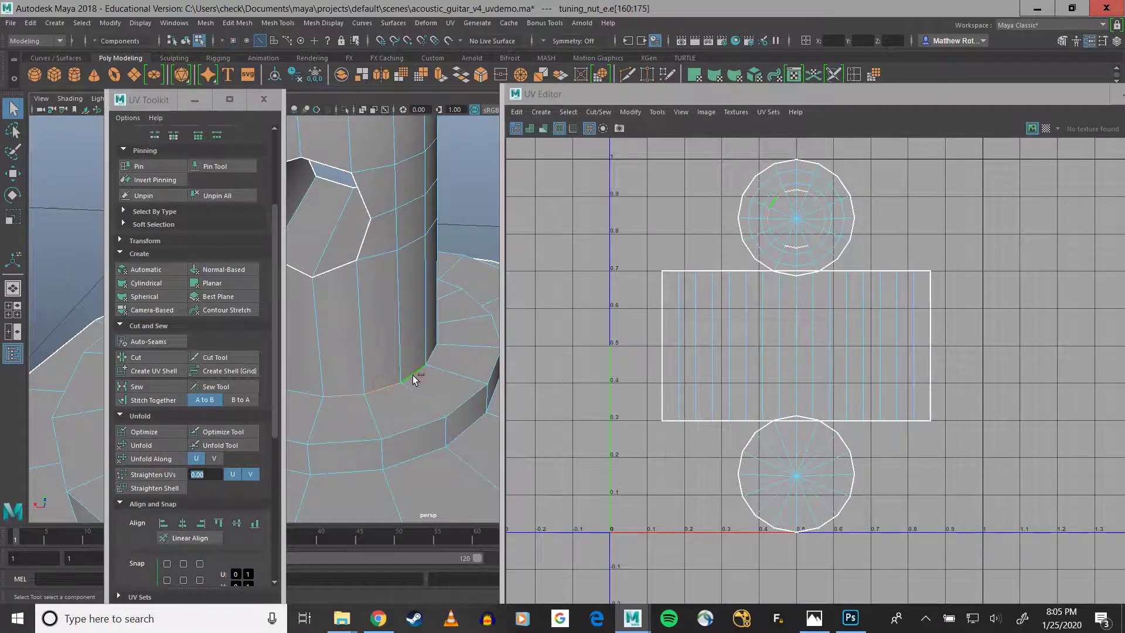
left_click(155, 361)
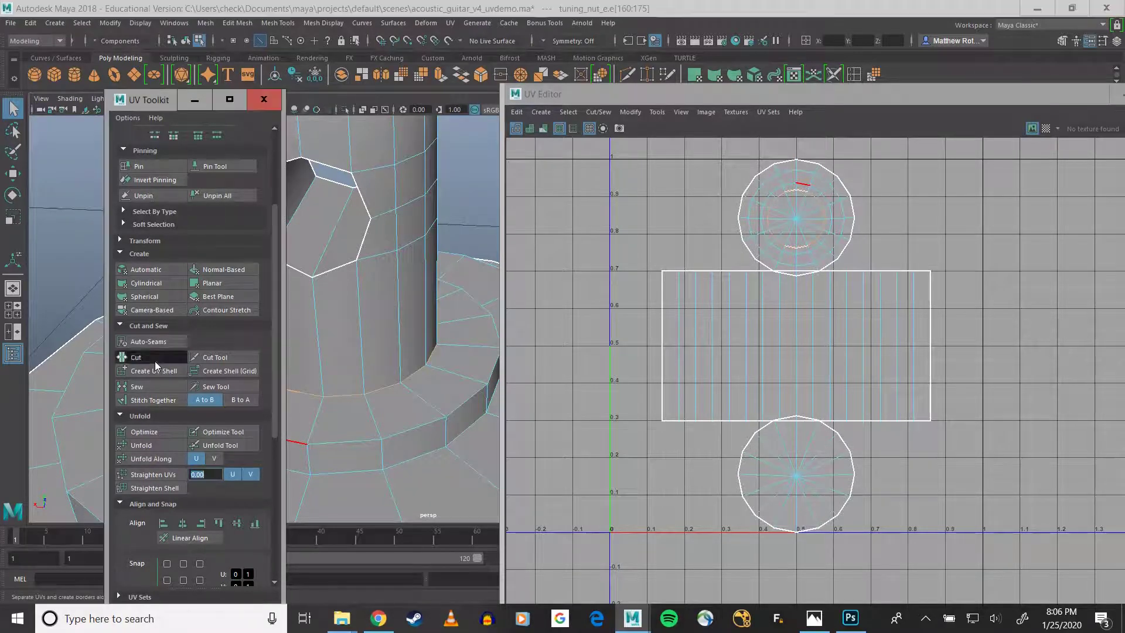
Step: Cut the UVs along the edge loop just below the post's dome, above the string hole
mouse_move(489, 328)
middle_mouse_down("alt")
mouse_move(482, 354)
mouse_move(492, 343)
middle_mouse_up("alt")
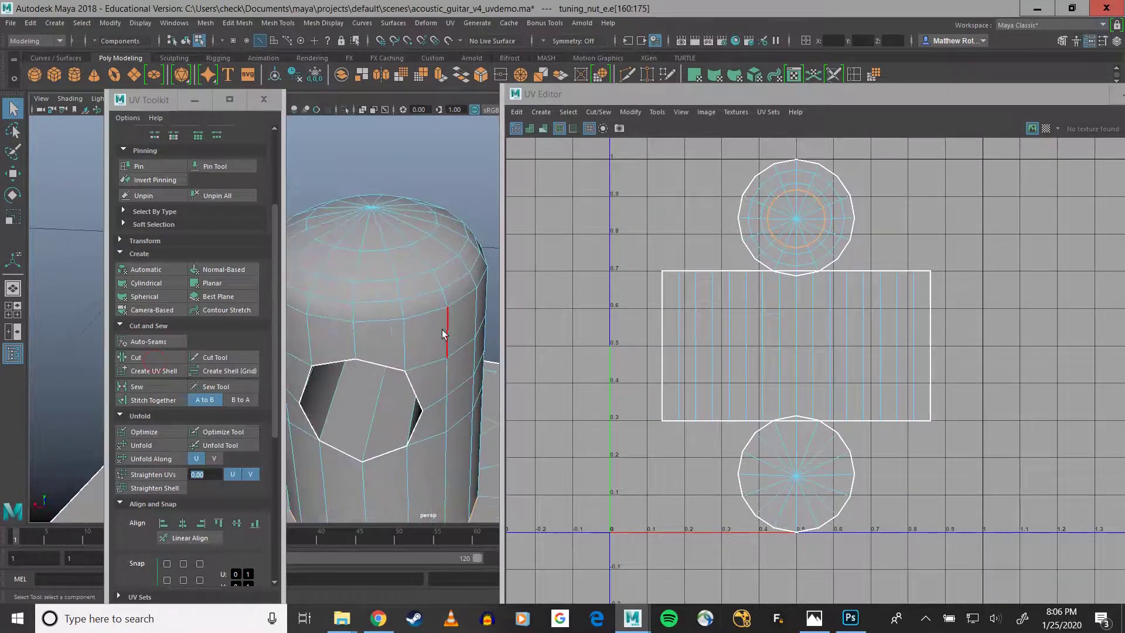
left_click(386, 320)
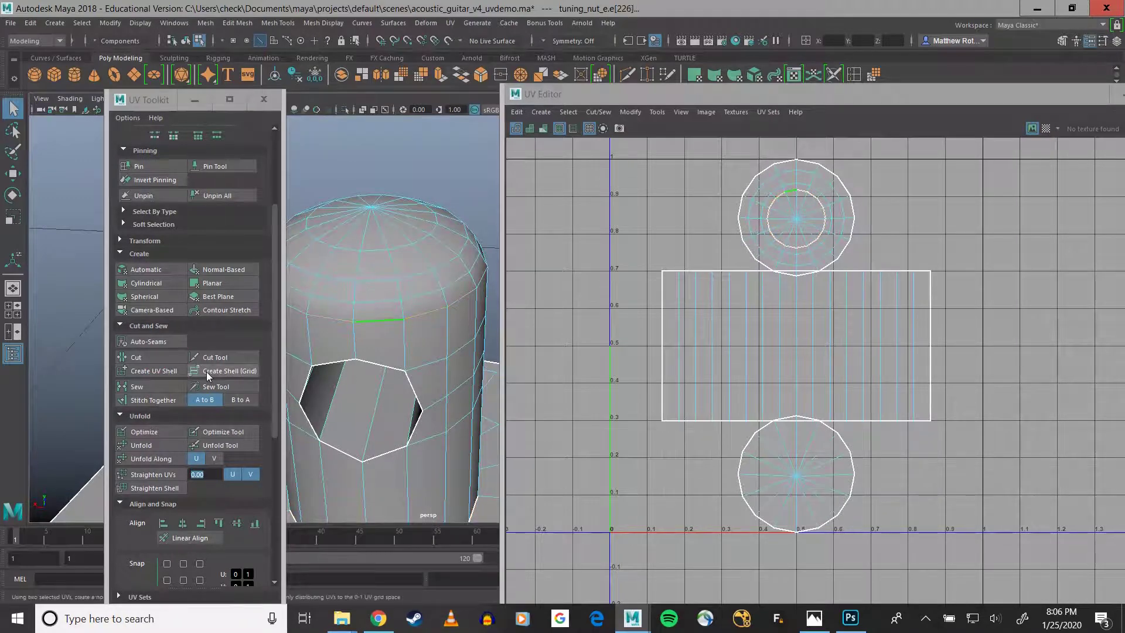
left_click(153, 358)
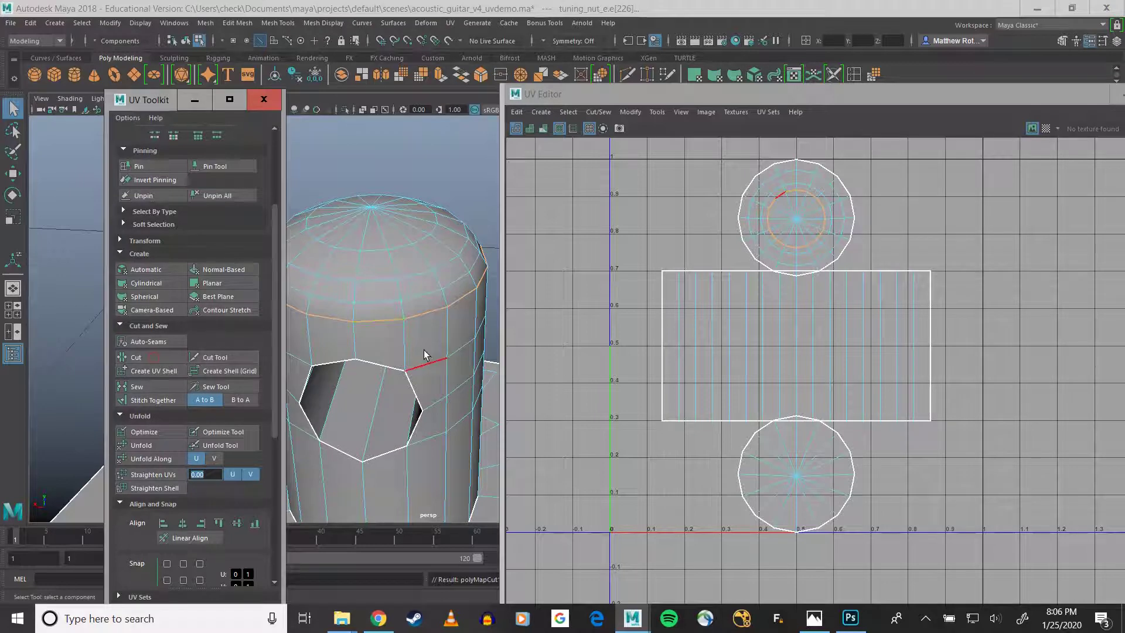
Step: Select all side faces of the post around the string hole and apply a cylindrical UV projection to them
right_click_drag(424, 355, 504, 315)
right_click_drag(655, 320, 638, 312)
left_click(416, 351)
double_click(419, 343)
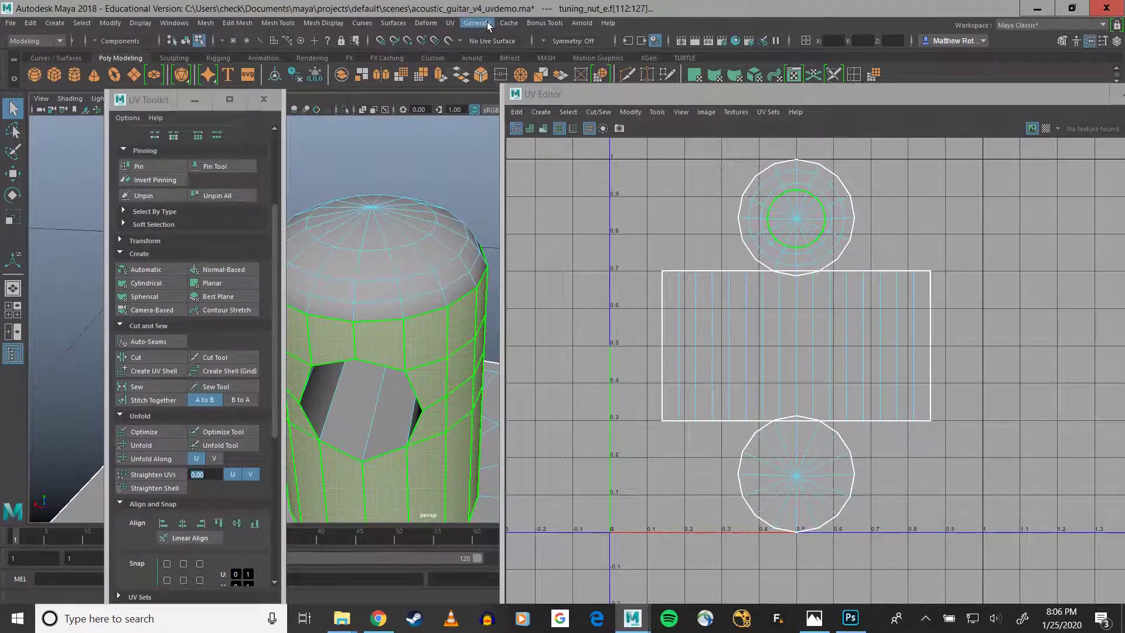
left_click(450, 24)
left_click(487, 152)
scroll(444, 399, "down", 5)
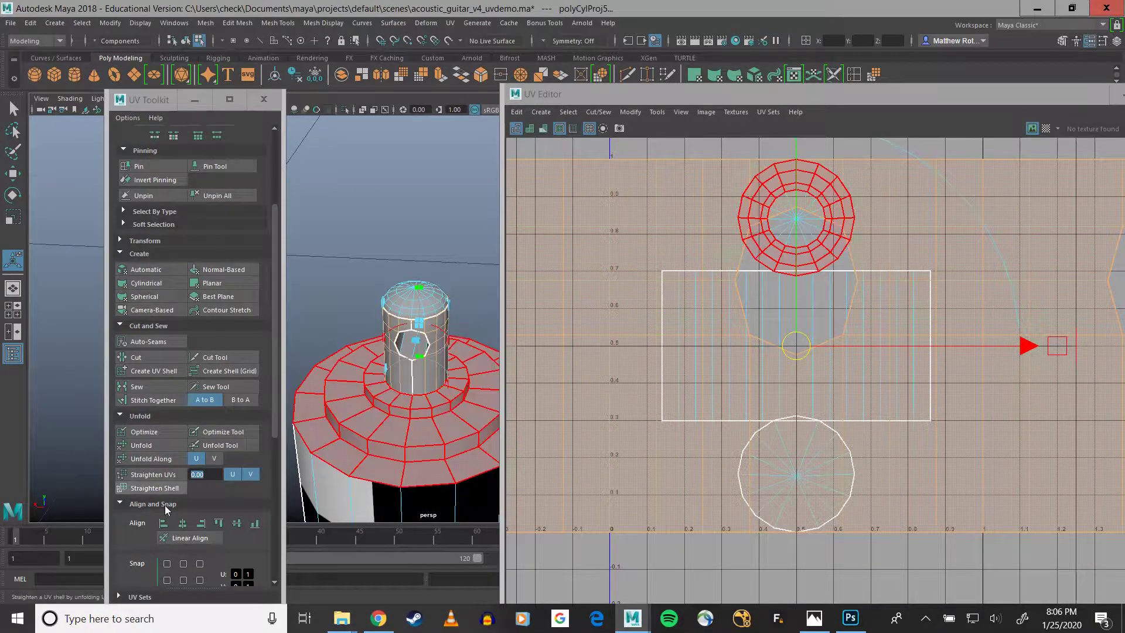
Step: Unfold the post's side shell along U and normalize it in U and V
left_click(159, 459)
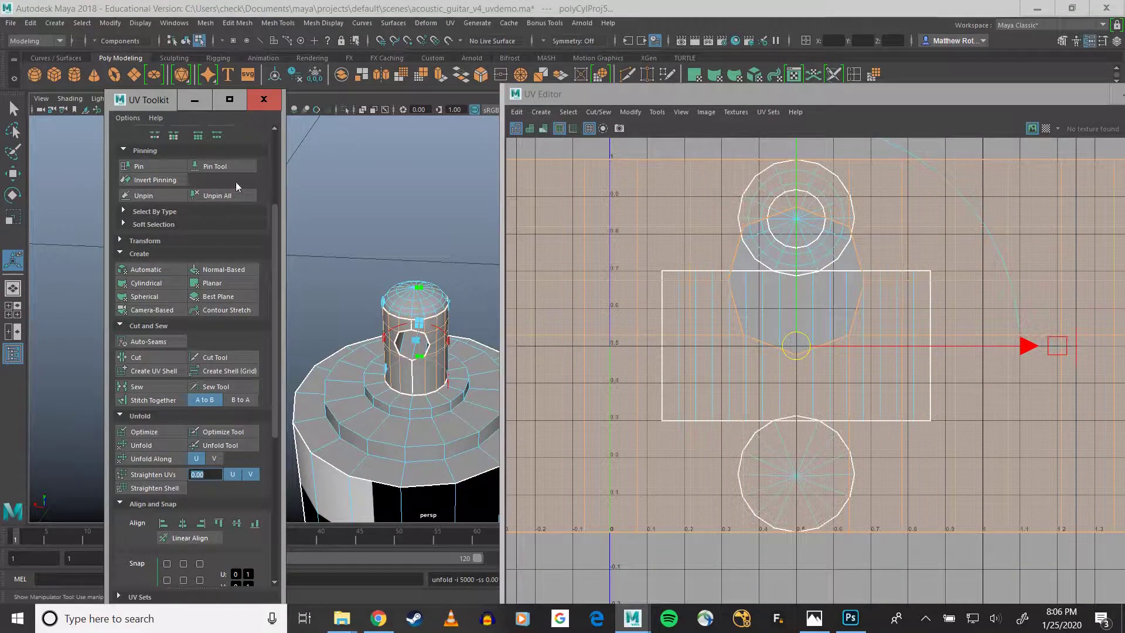
scroll(224, 348, "down", 5)
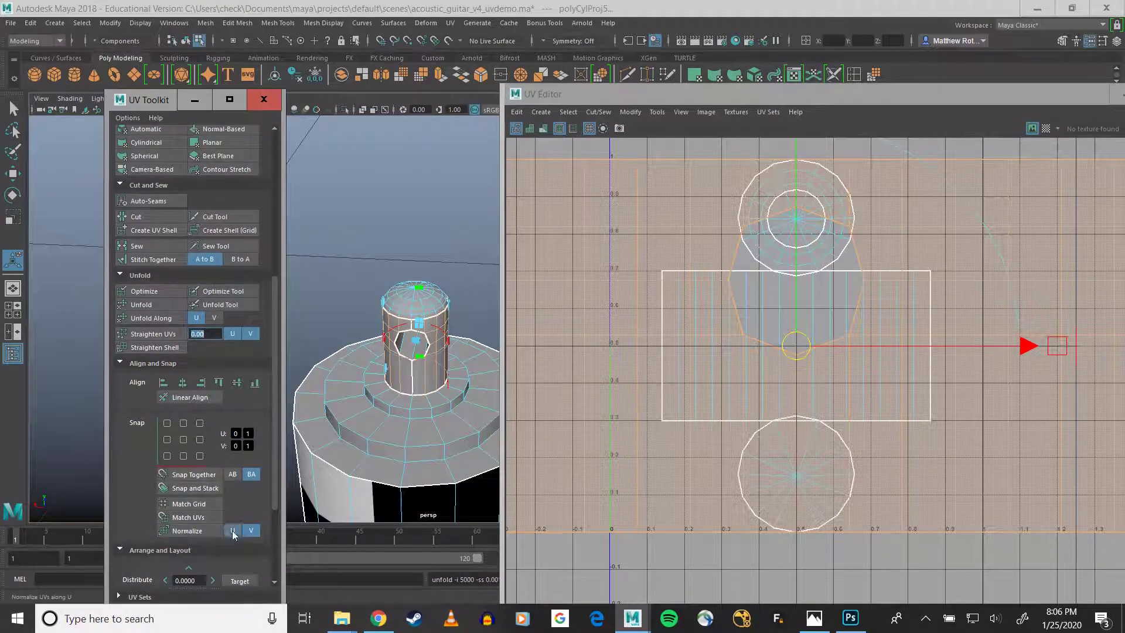
left_click(196, 532)
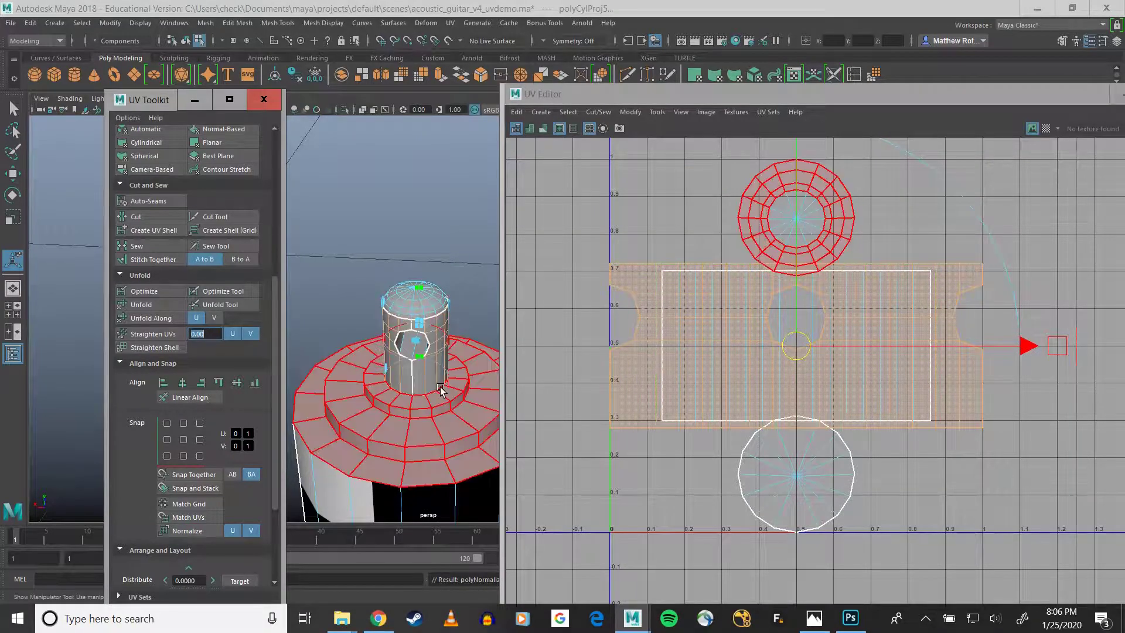
Step: Apply a planar UV projection to the dome on top of the post and unfold its shell
left_click(440, 302)
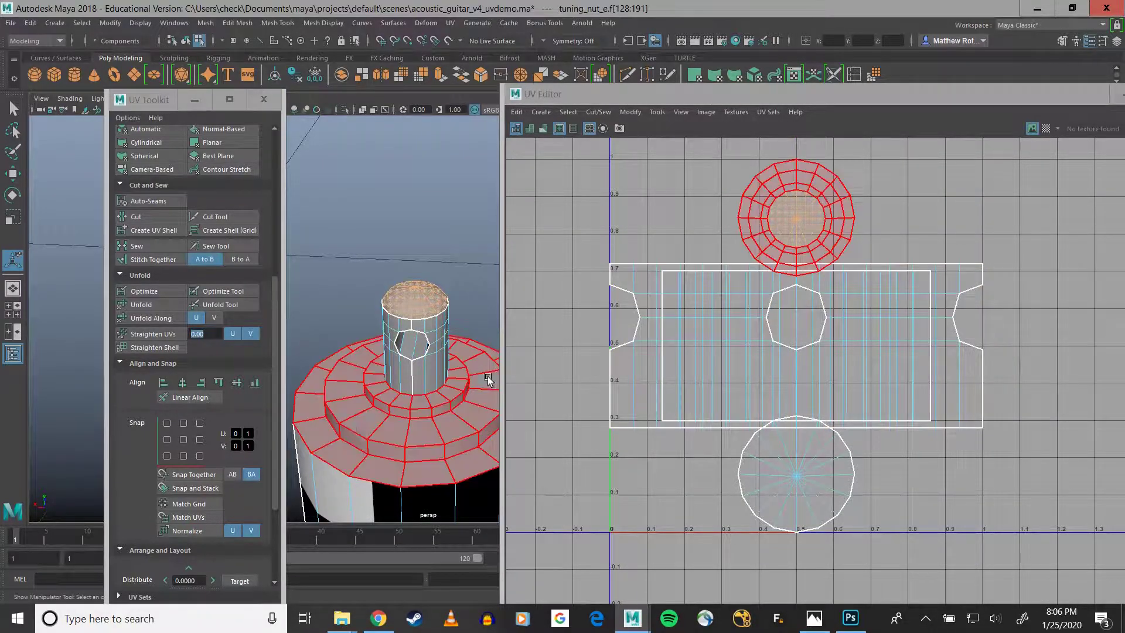
scroll(252, 251, "up", 8)
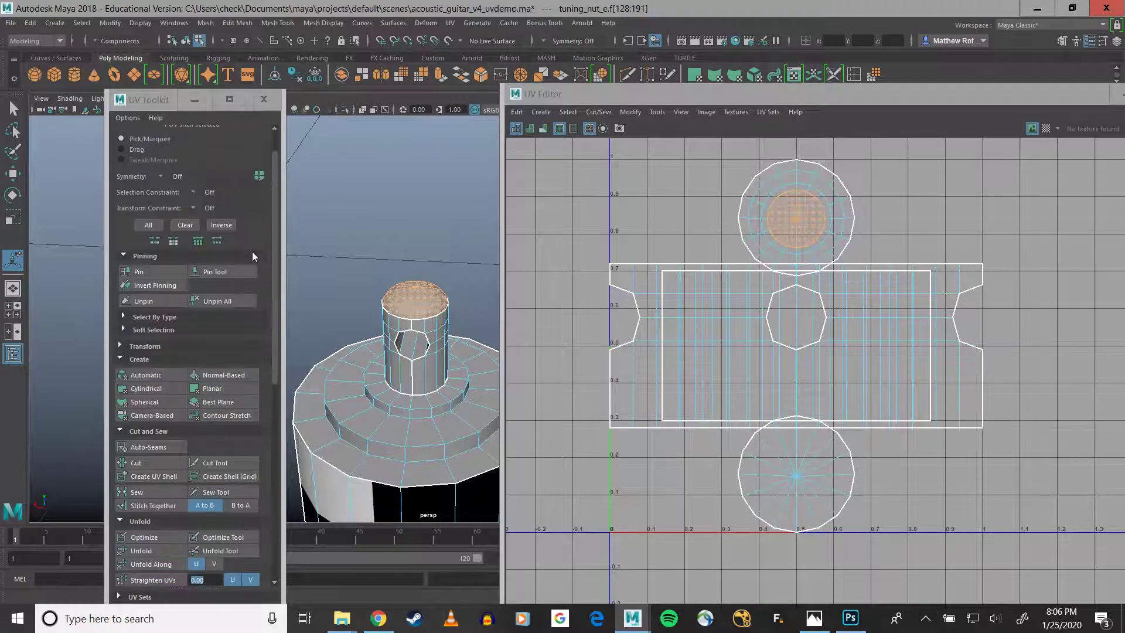
left_click(216, 391)
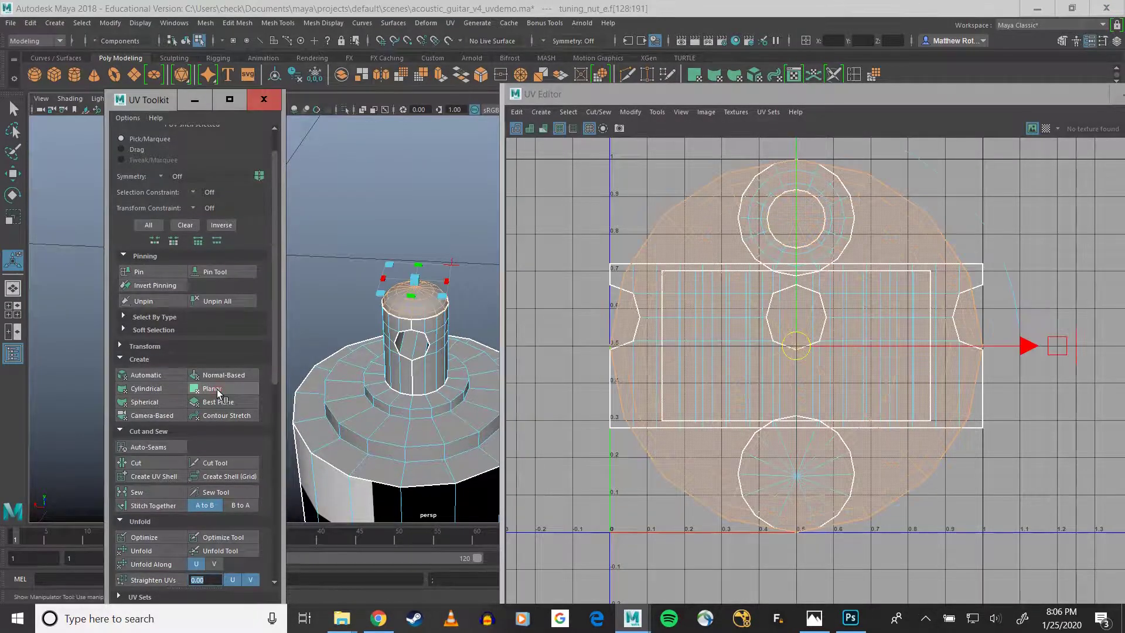
scroll(227, 439, "down", 2)
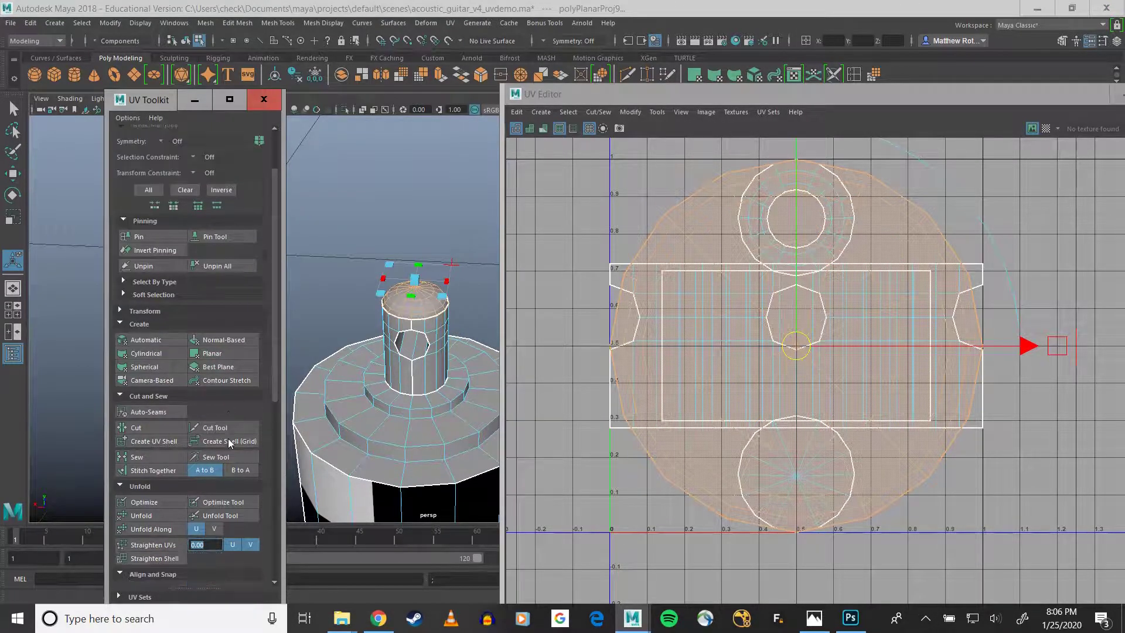
scroll(229, 439, "down", 9)
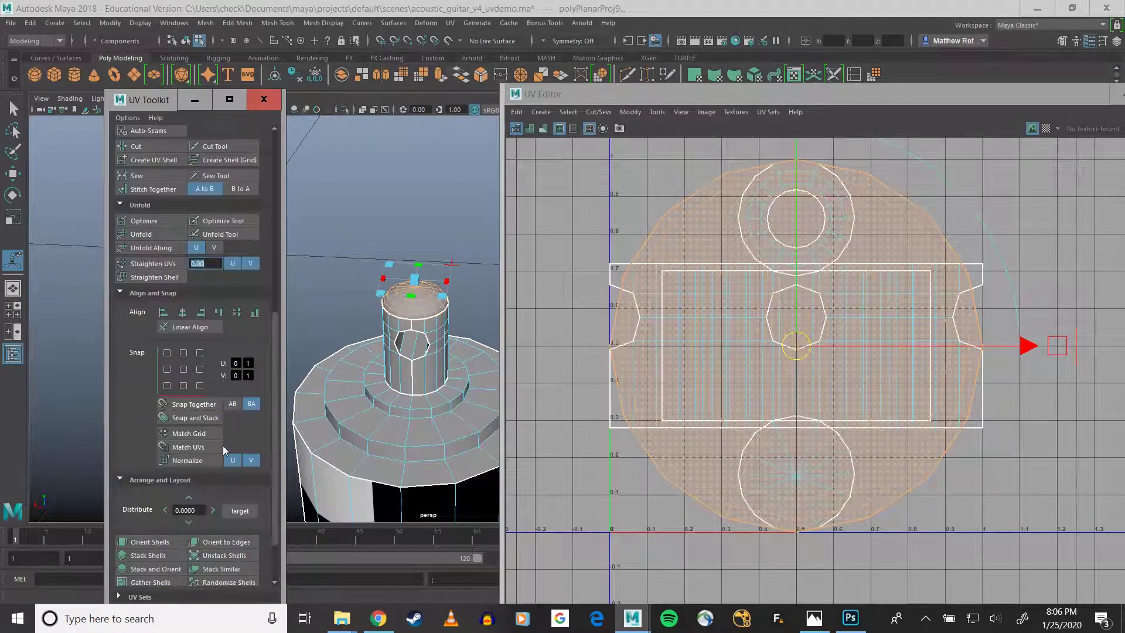
scroll(188, 396, "up", 4)
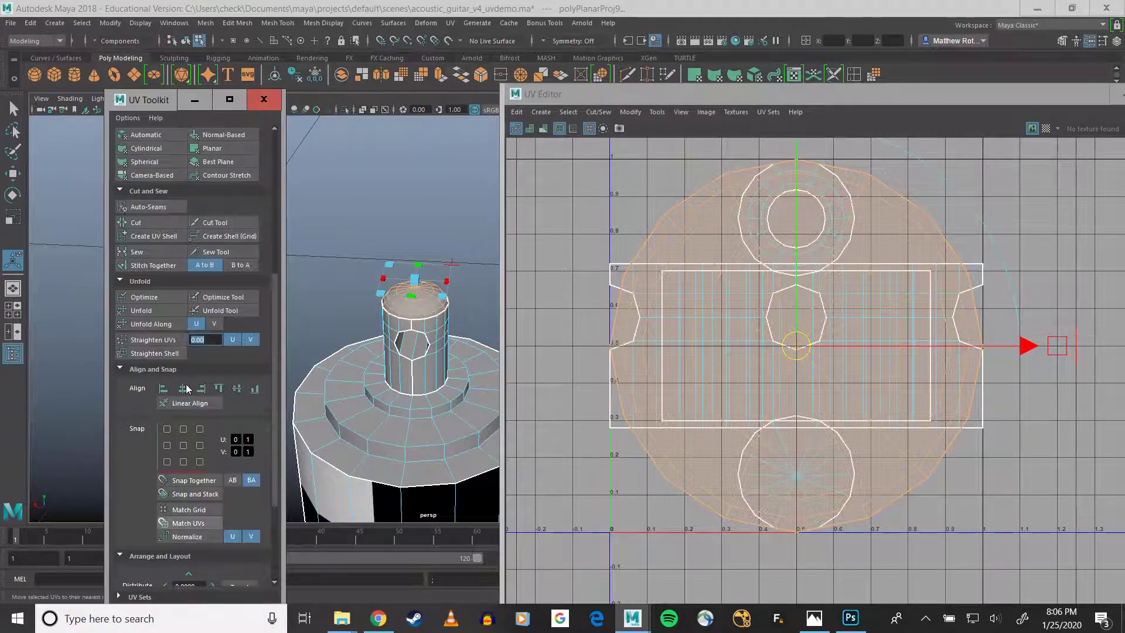
left_click(142, 312)
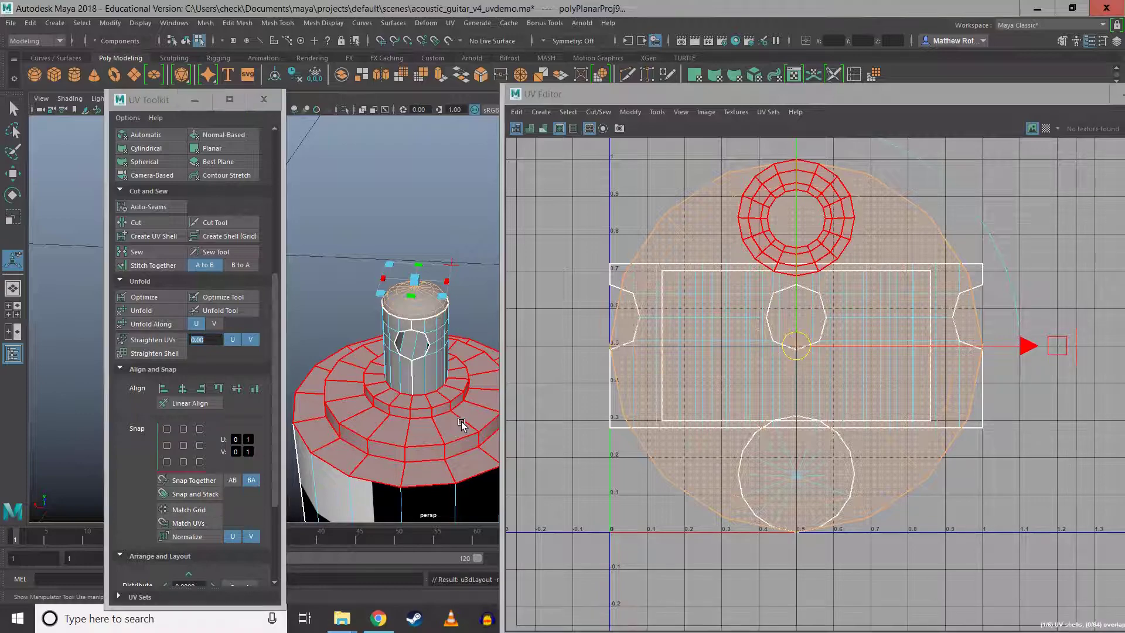
Step: Assign the checker material to the whole nut and inspect the pattern on the dome and post
right_click_drag(454, 345, 517, 283)
left_click(423, 445)
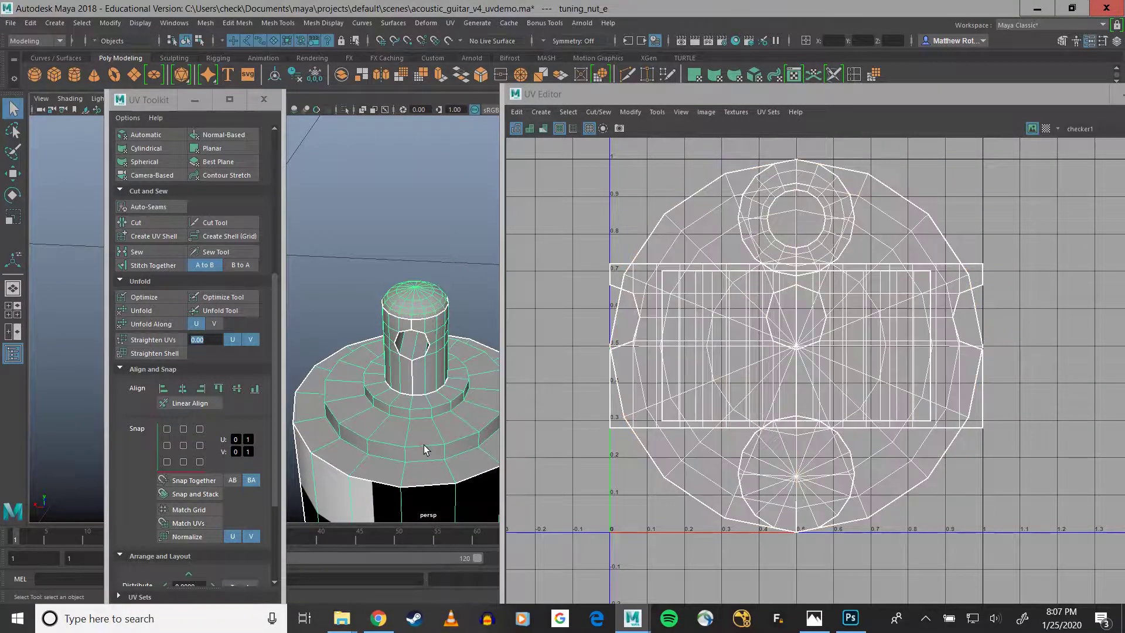
right_click_drag(424, 445, 505, 606)
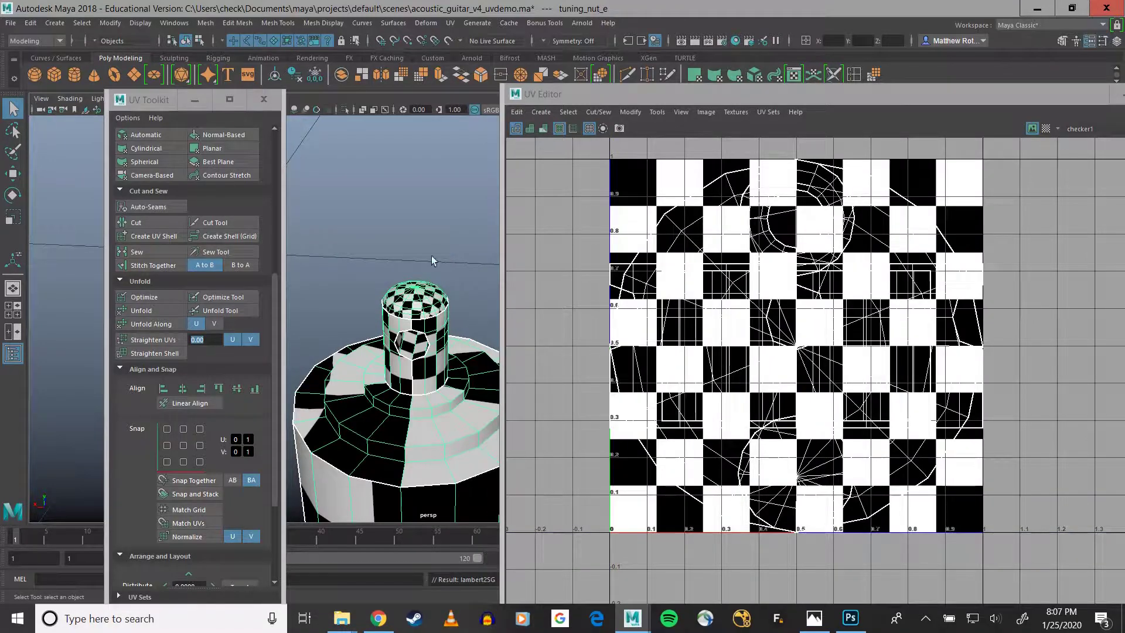
left_click_drag(432, 261, 435, 310, "alt")
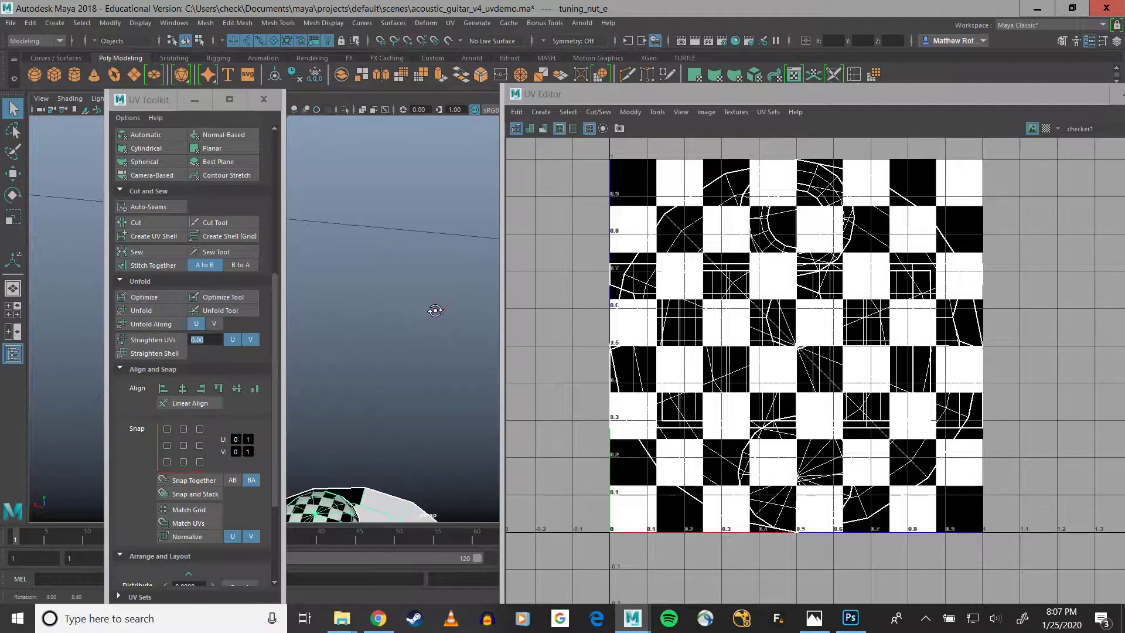
key("f")
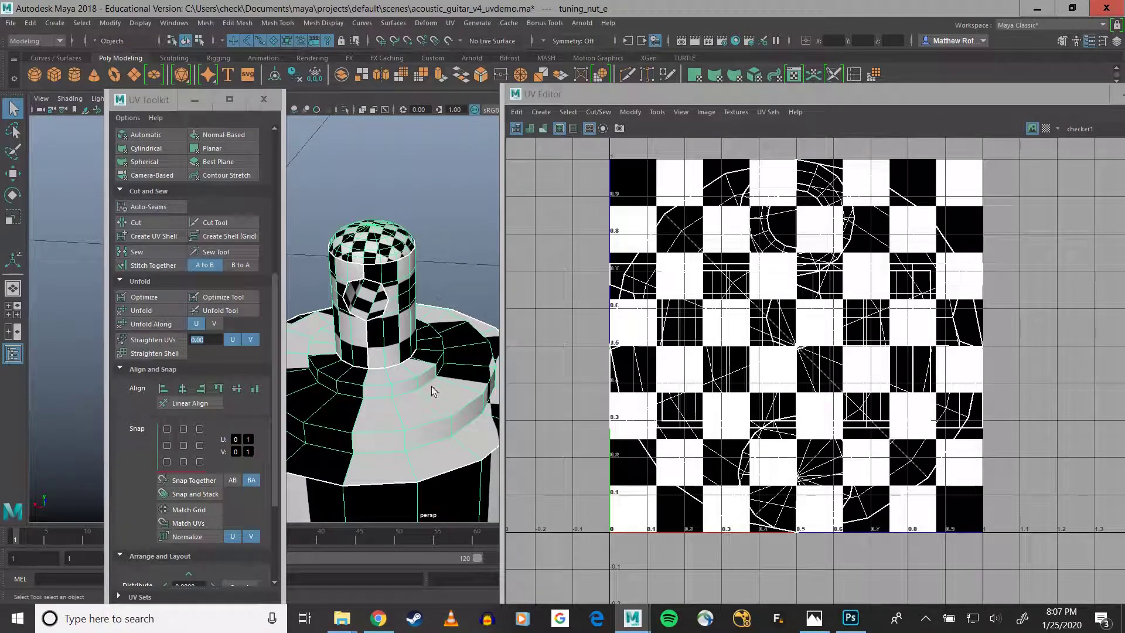
Step: Move the dome's circular UV shell horizontally out of the 0–1 tile into the empty space on its right
scroll(632, 322, "down", 4)
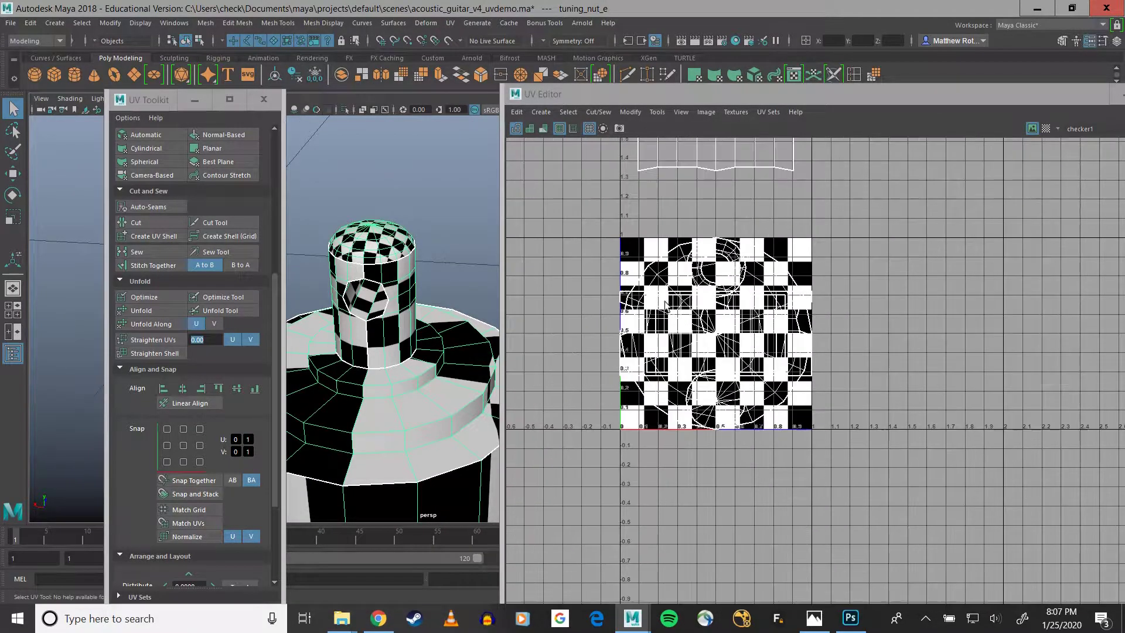
scroll(674, 308, "down", 3)
scroll(732, 340, "up", 2)
right_click_drag(722, 336, 674, 328)
left_click(710, 375)
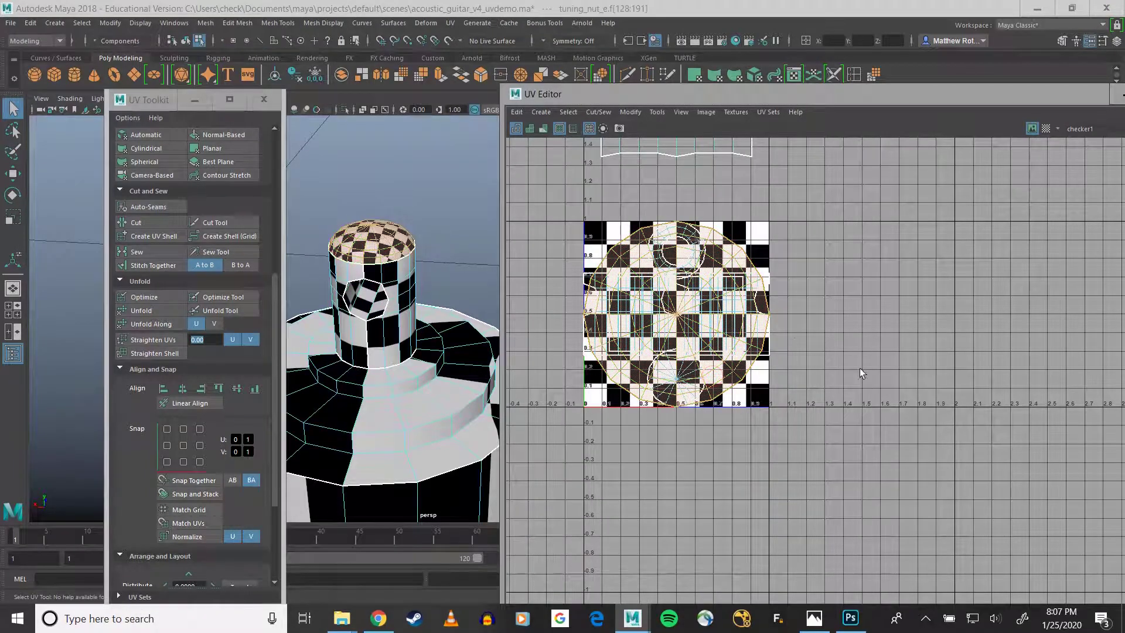
key("w")
left_click_drag(773, 314, 1034, 314)
Step: Move the post's side shell above the dome's circular shell and the body's rectangular shell below the dome shell, outside the 0–1 tile
left_click(713, 339)
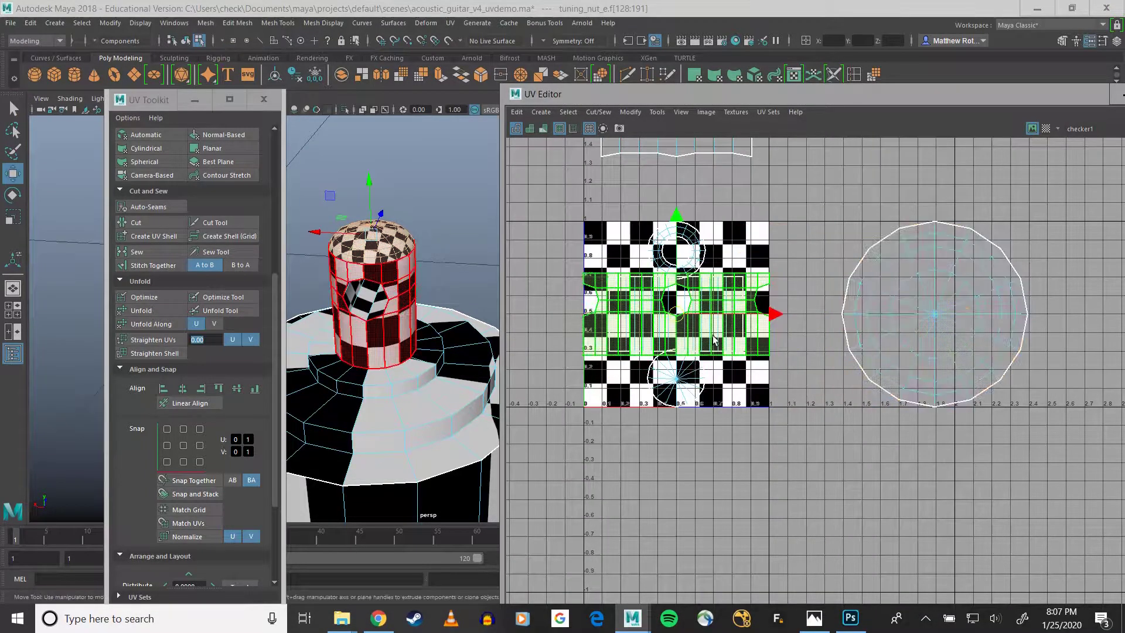
left_click_drag(676, 314, 890, 175)
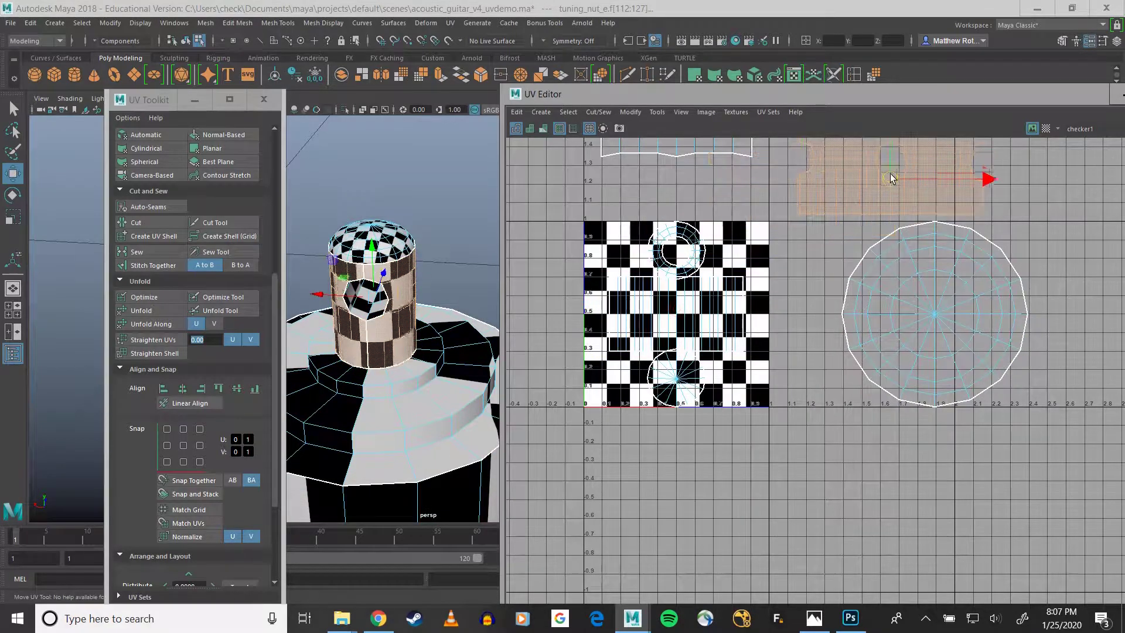
left_click(697, 350)
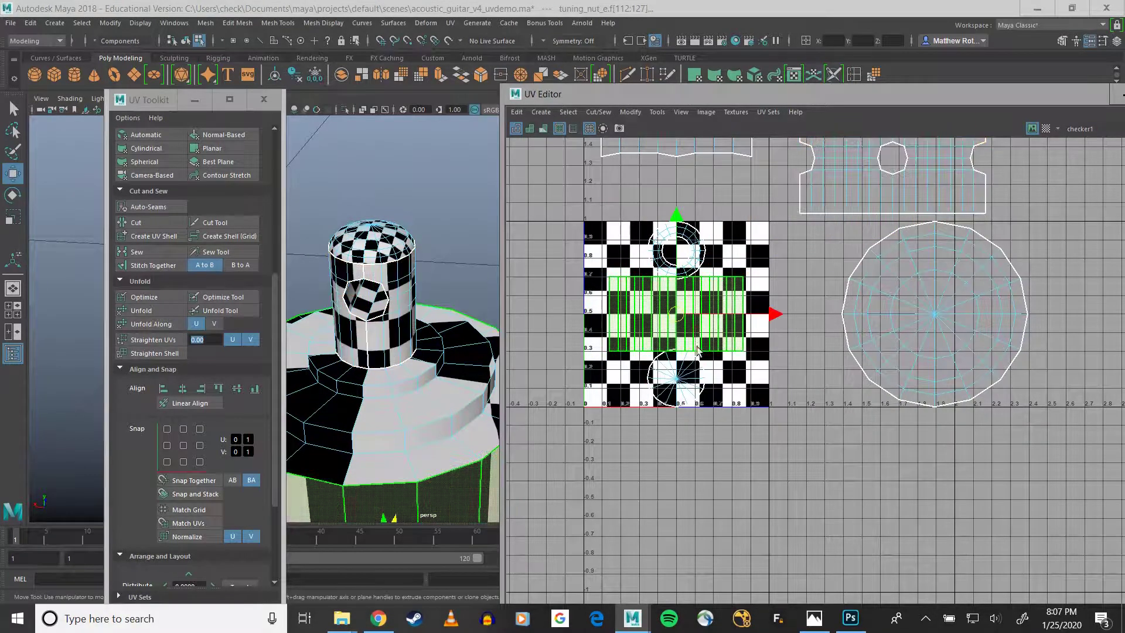
left_click_drag(685, 316, 837, 441)
middle_click_drag(622, 361, 778, 382, "alt")
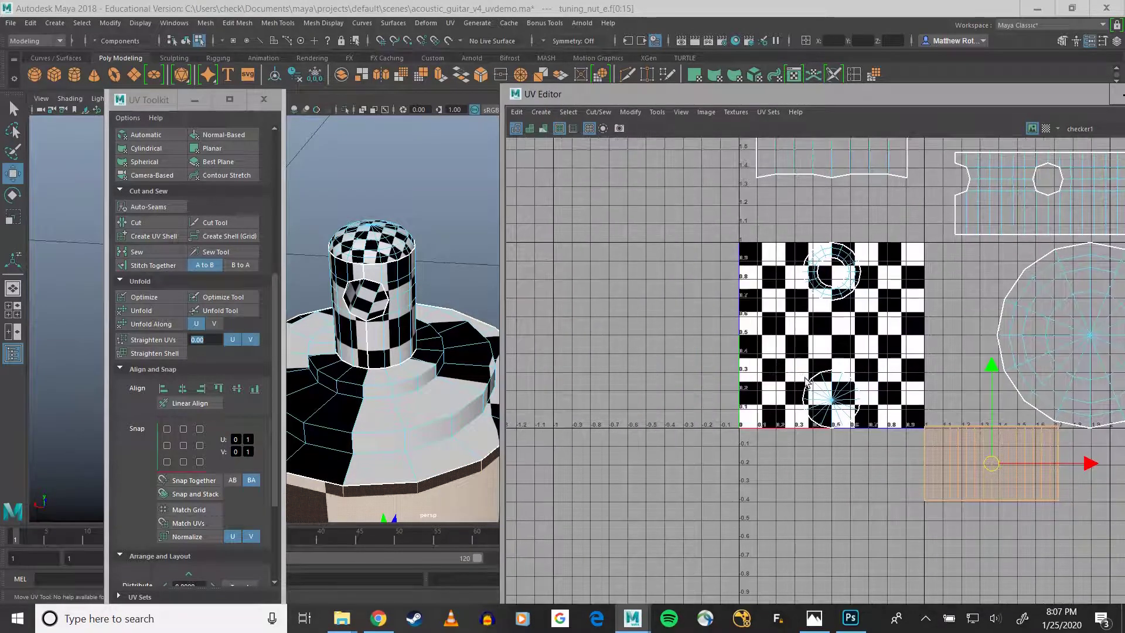
Step: Select the stepped collar's shell on top of the nut's body and unfold its UVs
left_click_drag(417, 425, 401, 383, "alt")
middle_click_drag(383, 327, 428, 336, "alt")
right_click_drag(416, 347, 386, 220, "alt")
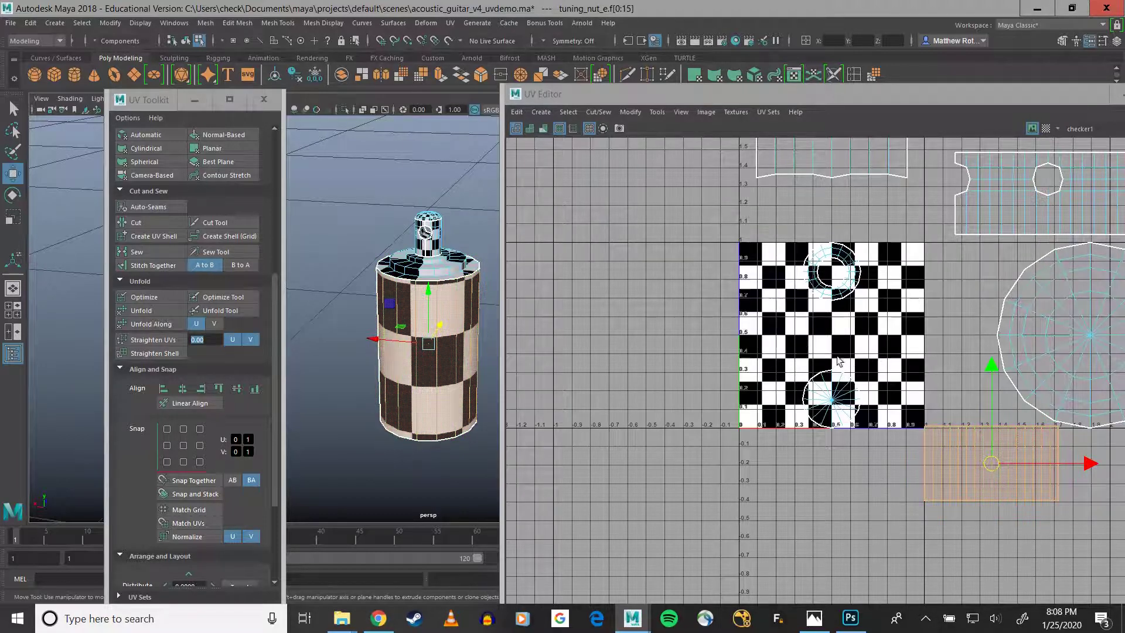
left_click_drag(462, 394, 441, 409, "alt")
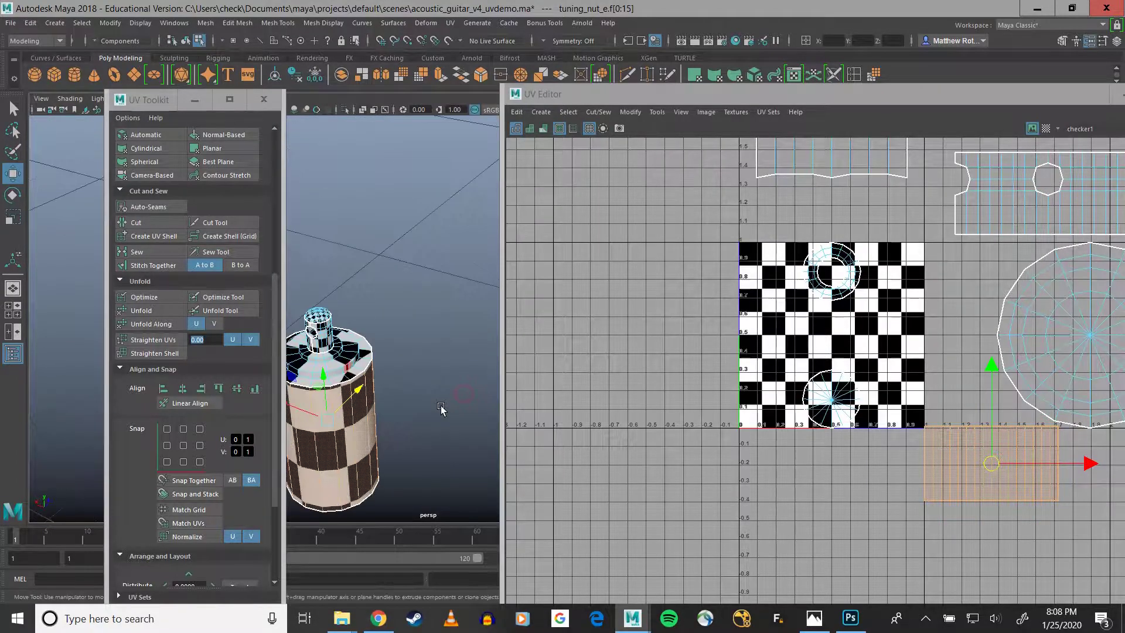
middle_click_drag(431, 378, 474, 332, "alt")
scroll(446, 358, "up", 4)
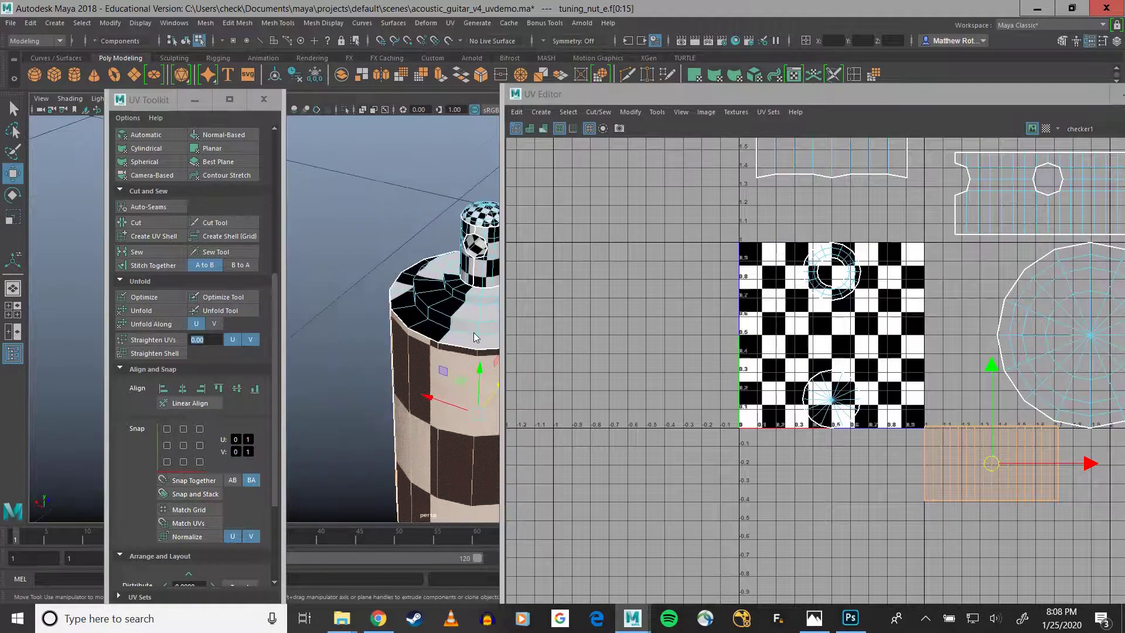
left_click_drag(475, 337, 450, 328, "alt")
left_click(448, 328)
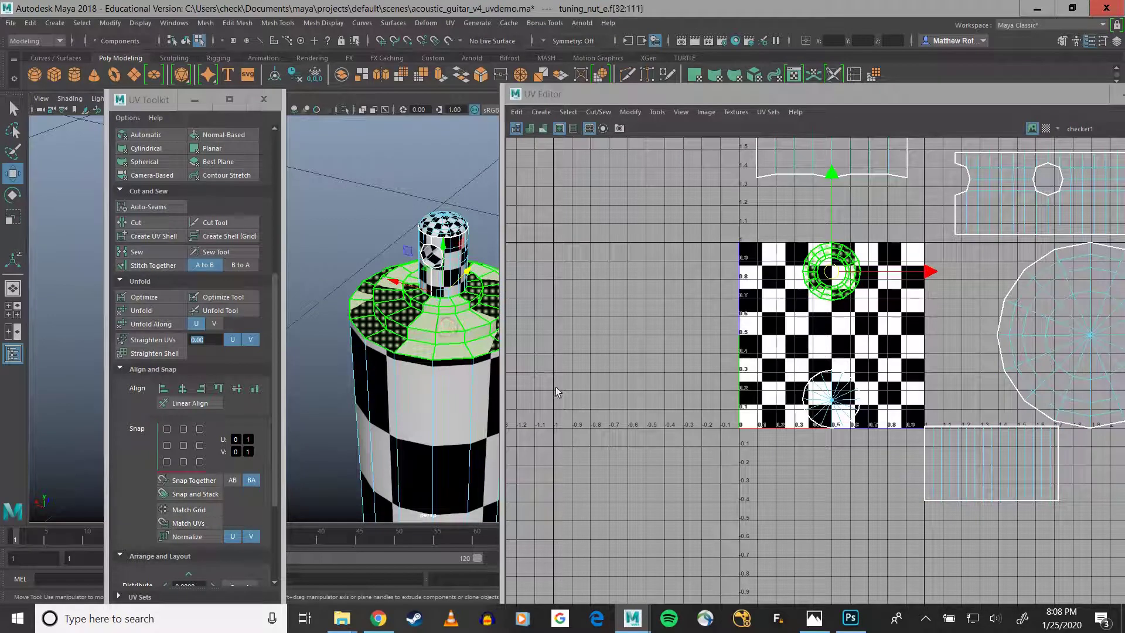
middle_click_drag(445, 334, 367, 350, "alt")
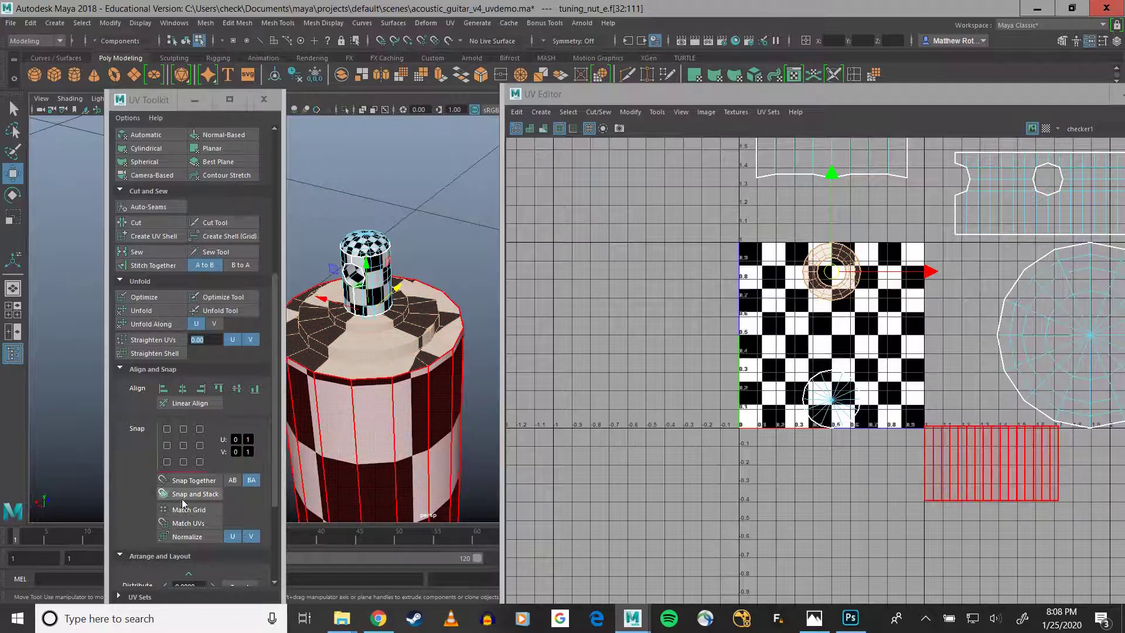
scroll(136, 499, "down", 4)
scroll(144, 481, "up", 5)
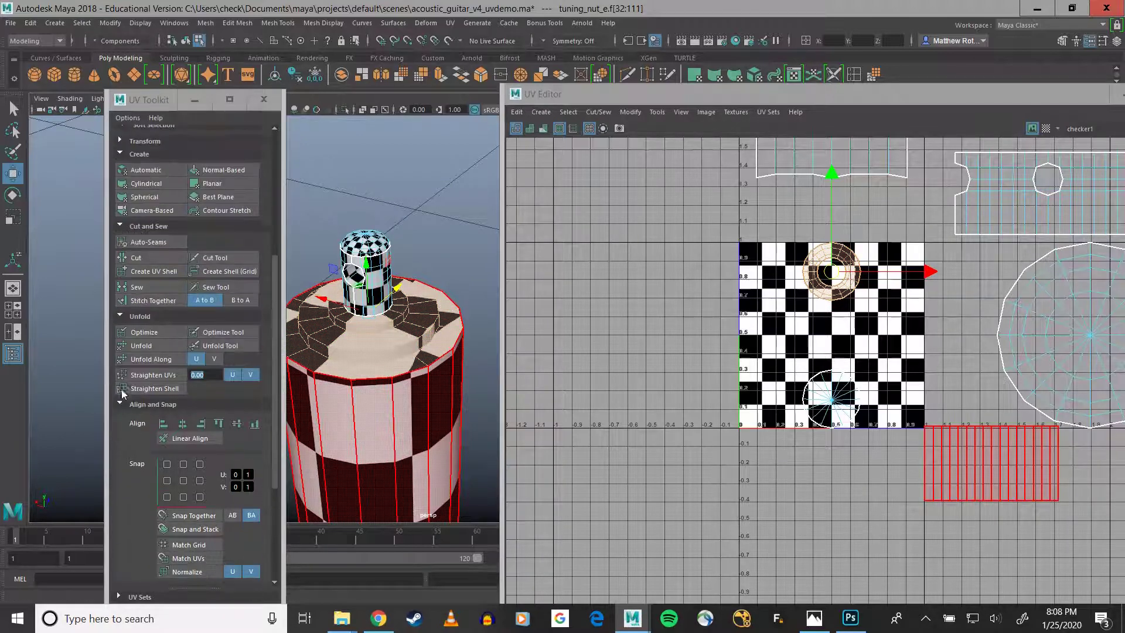
left_click(139, 347)
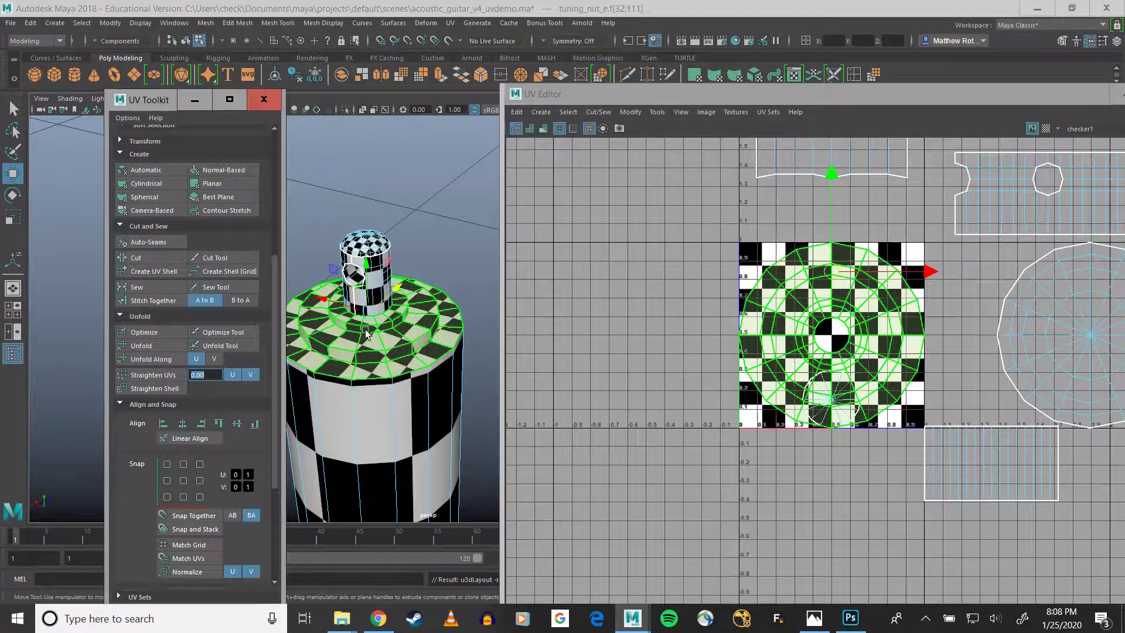
Step: Scale the collar's circular UV shell down uniformly inside the 0–1 tile and inspect the checker pattern on the body's bottom cap
left_click_drag(410, 351, 446, 317, "alt")
scroll(444, 317, "up", 3)
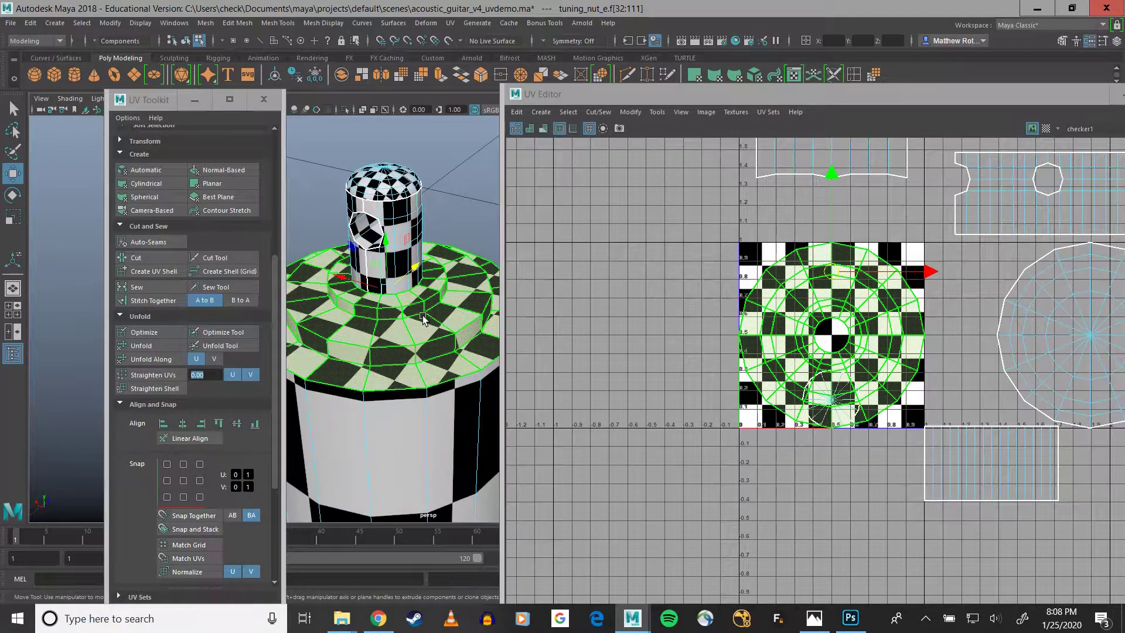
key("r")
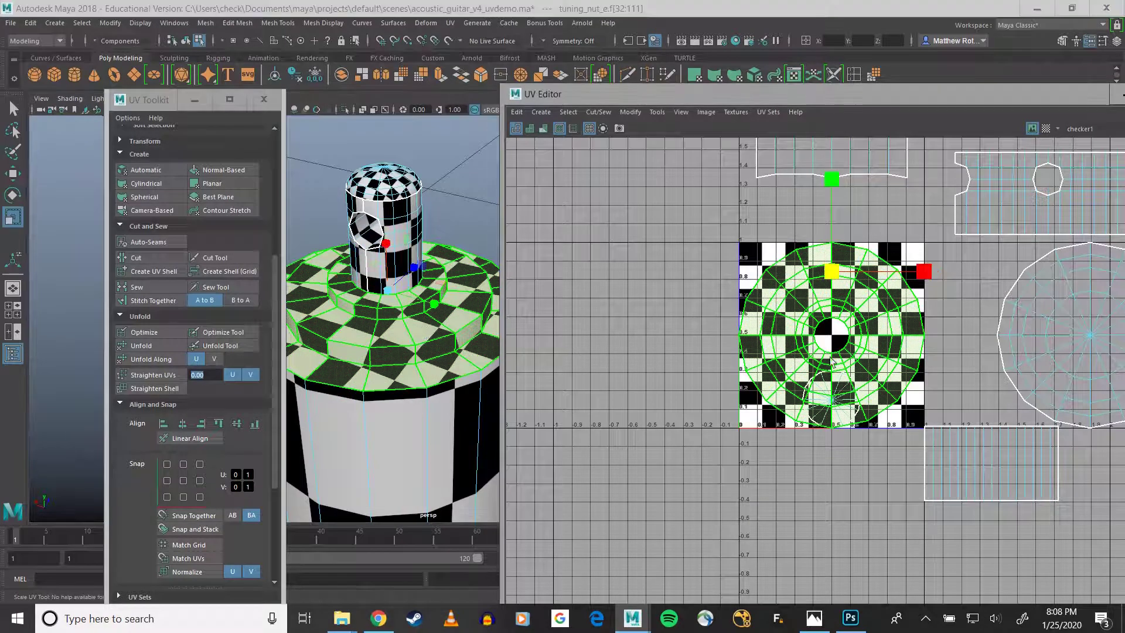
left_click_drag(832, 272, 781, 281)
middle_click_drag(450, 408, 452, 297, "alt")
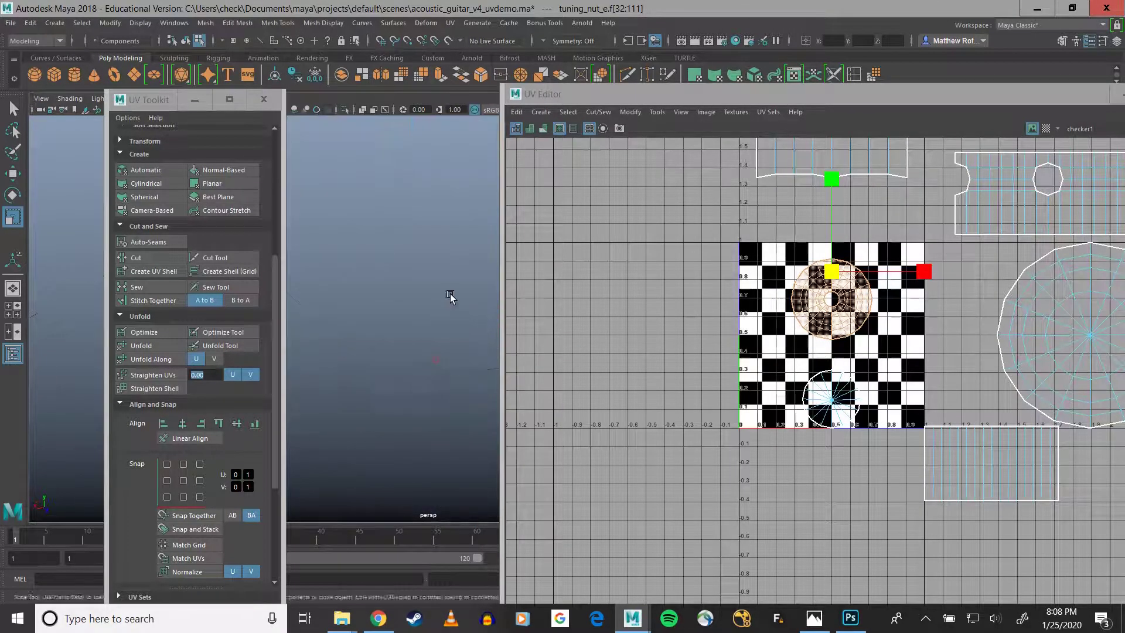
middle_click_drag(428, 333, 427, 437, "alt")
scroll(428, 429, "down", 5)
left_click_drag(427, 426, 424, 314, "alt")
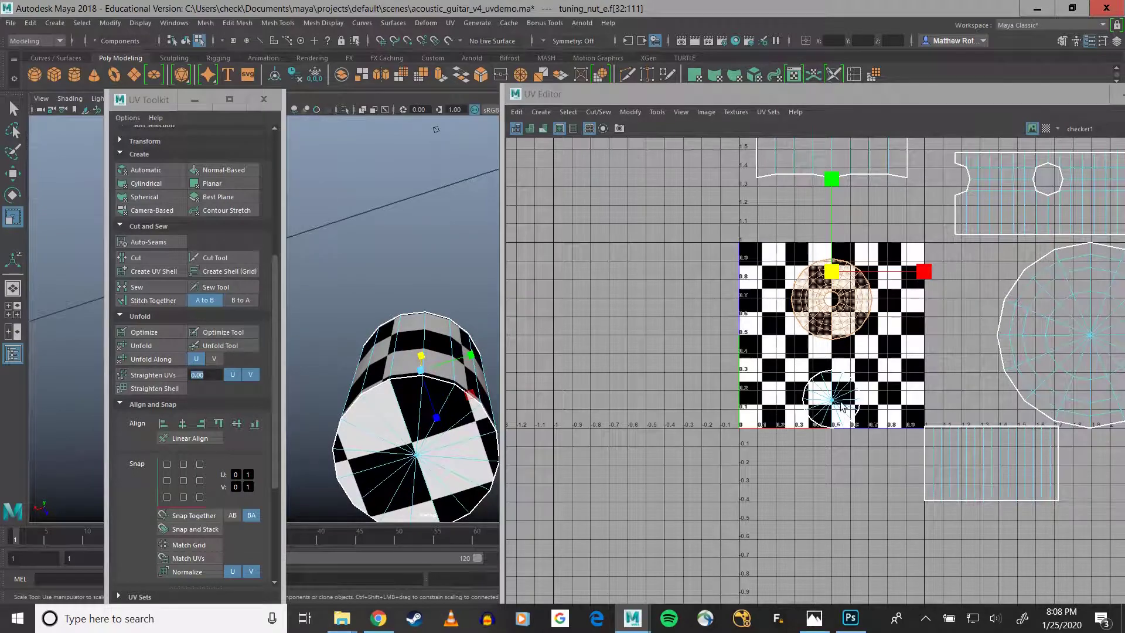
Step: Select all UV shells of the tuning nut and replace their checker material with the default initial shading material
scroll(842, 406, "down", 1)
middle_click_drag(868, 372, 724, 416, "alt")
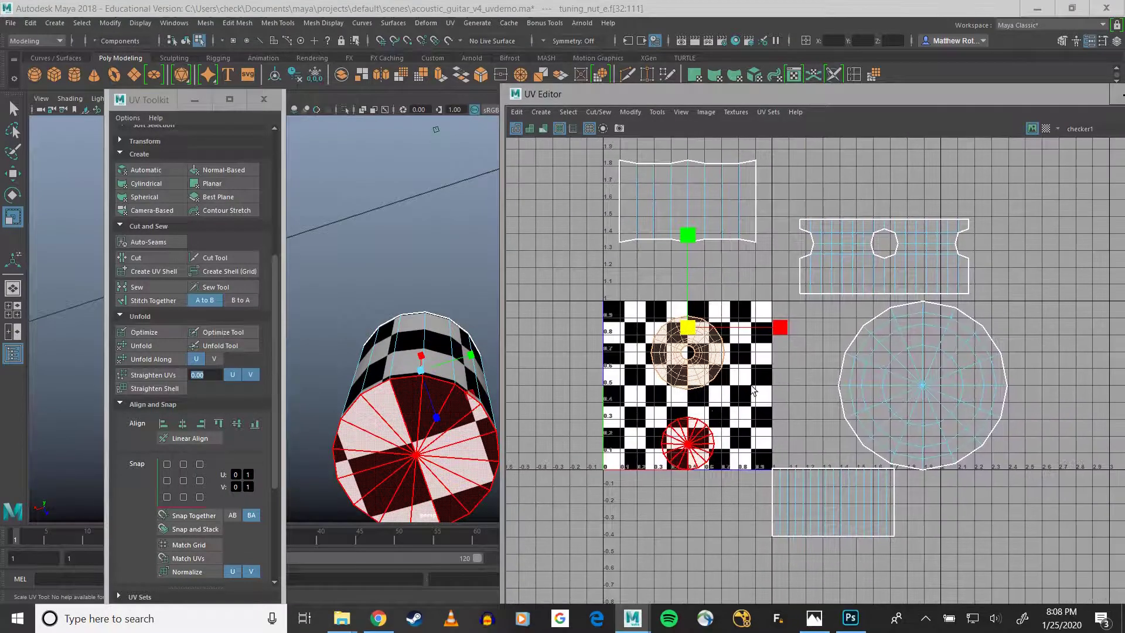
left_click_drag(567, 152, 1018, 563)
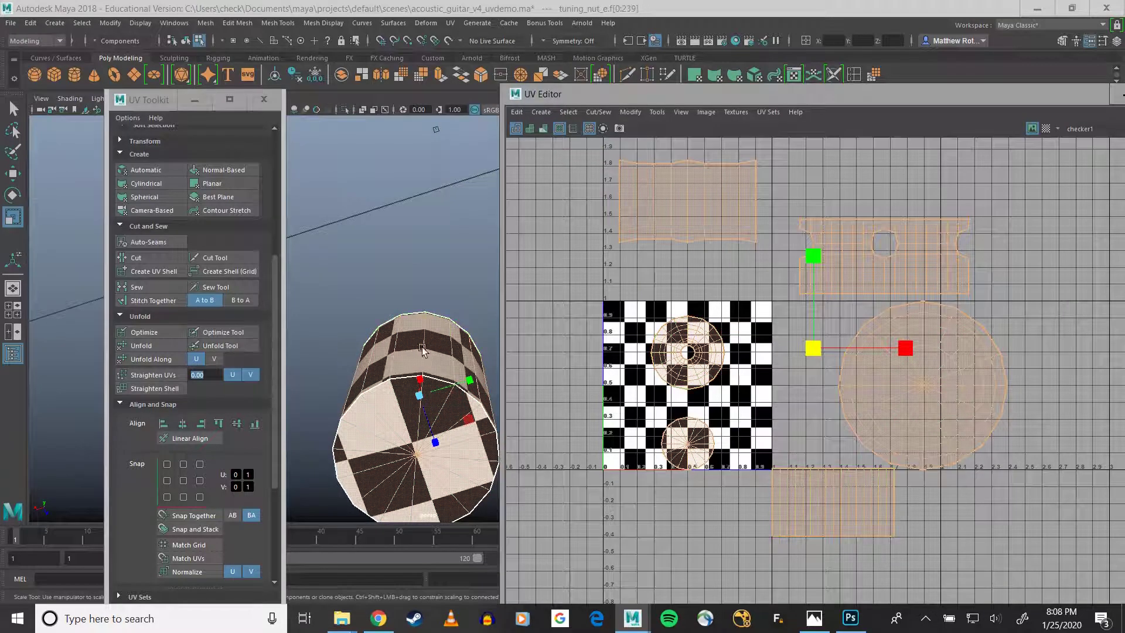
left_click_drag(403, 297, 416, 232, "alt")
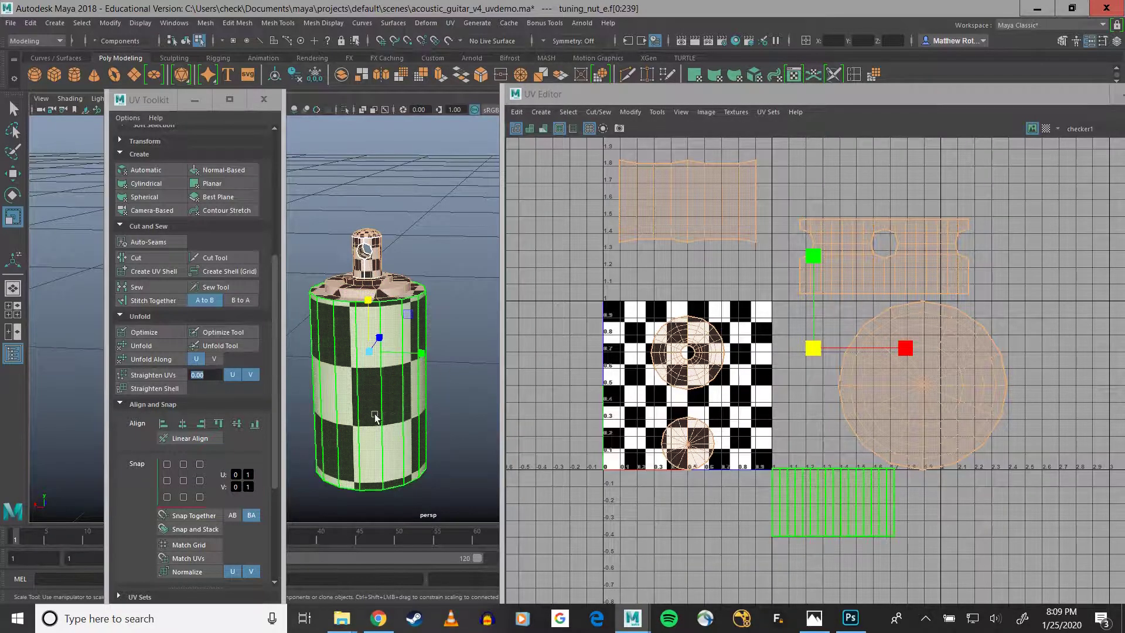
right_click_drag(376, 418, 461, 594)
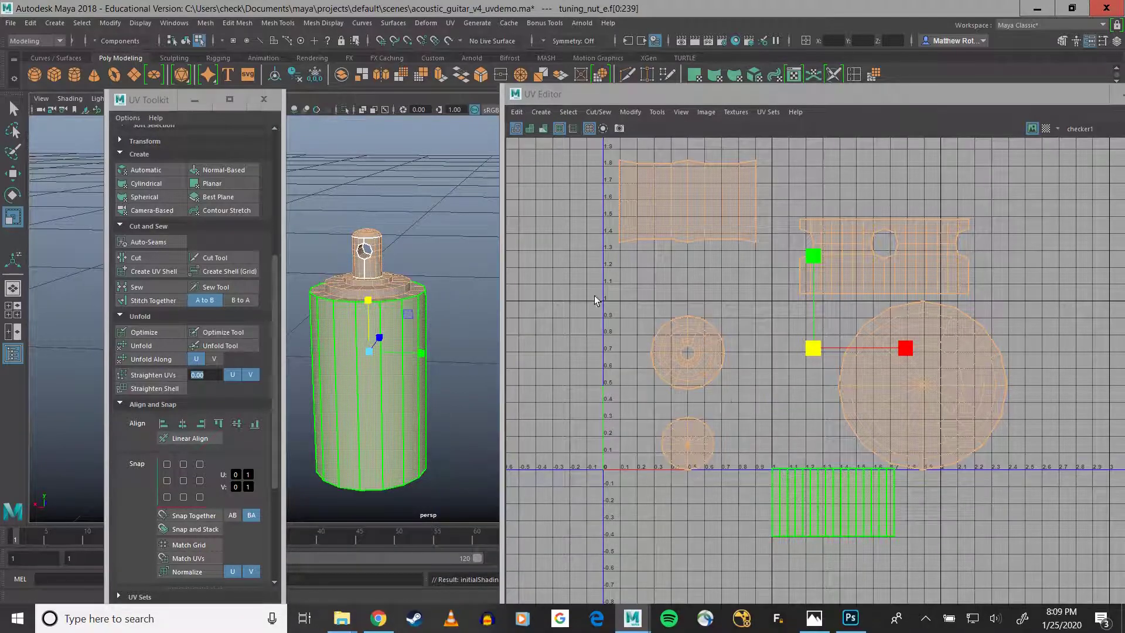
Step: Pack all of the nut's UV shells into the 0–1 tile with the automatic Layout
left_click_drag(153, 99, 205, 40)
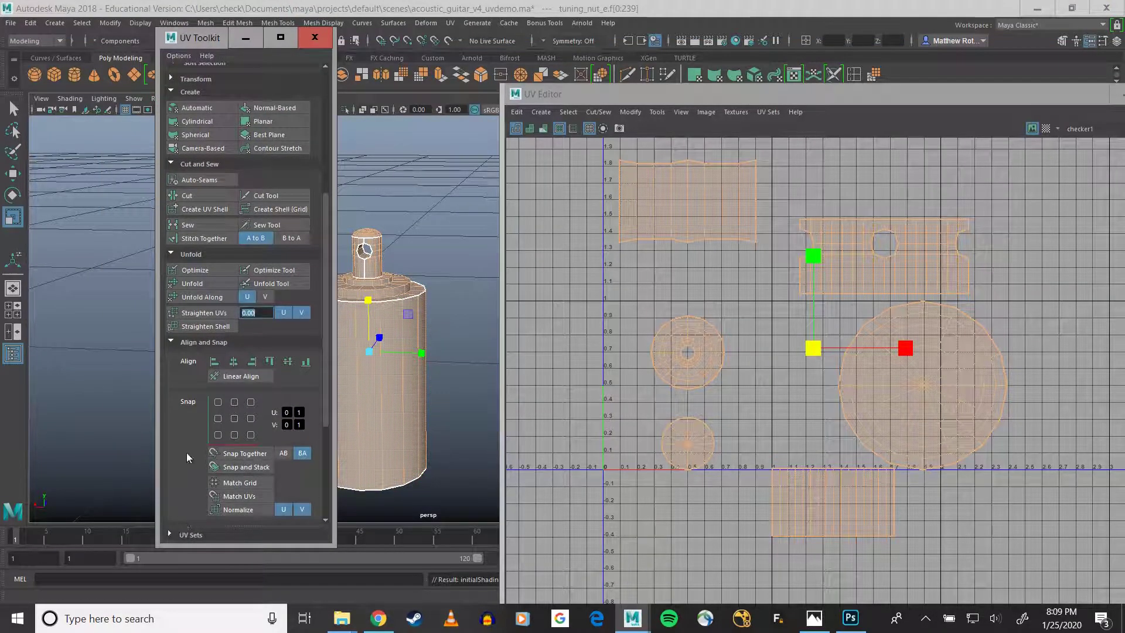
scroll(184, 450, "down", 5)
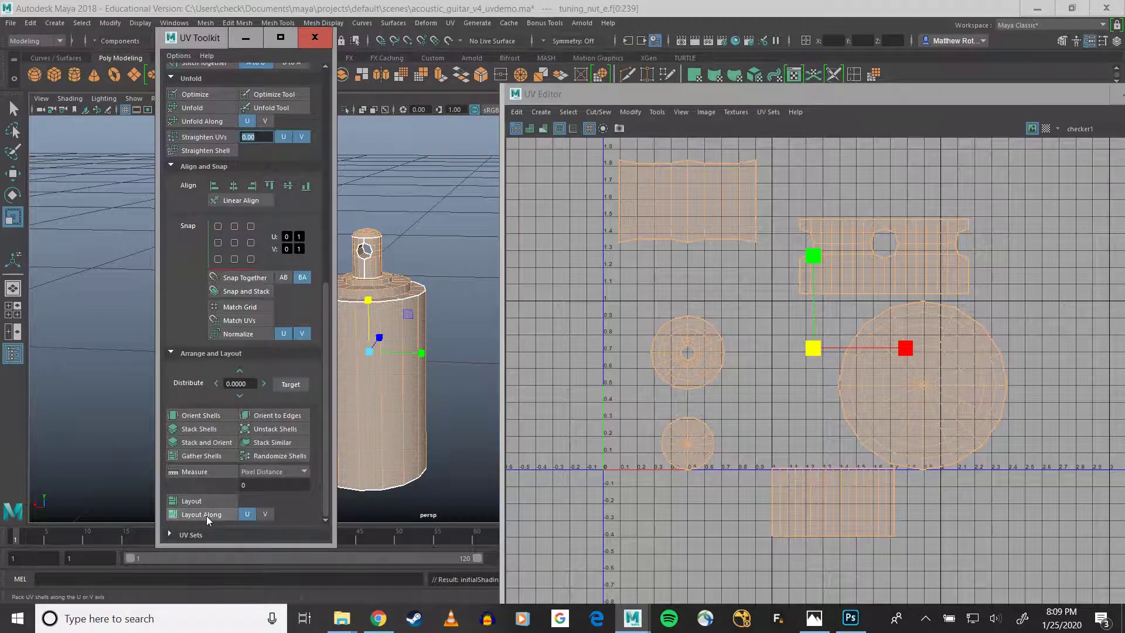
left_click(194, 502)
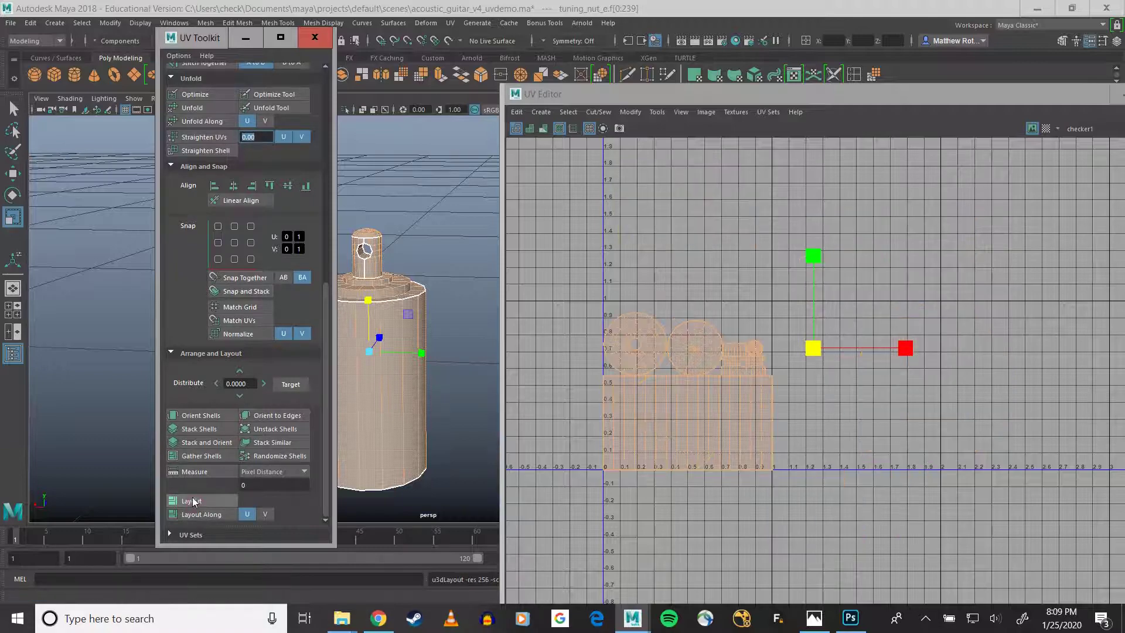
Step: Examine the packed body and collar shells by selecting each and comparing it with its part of the nut
scroll(668, 345, "up", 1)
scroll(668, 346, "up", 2)
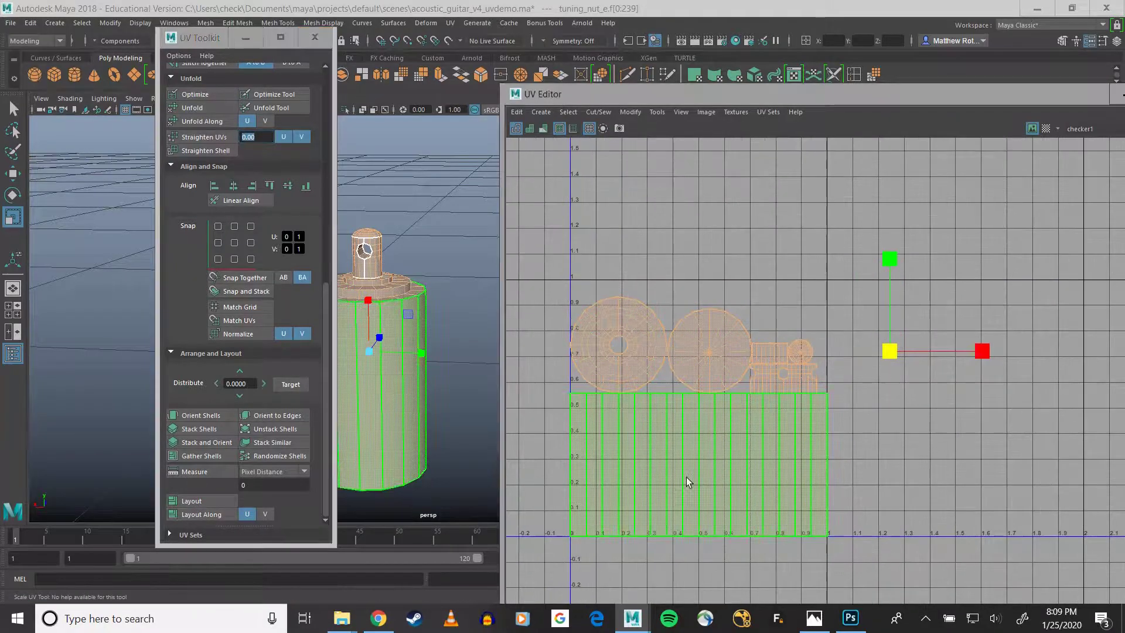
left_click(635, 490)
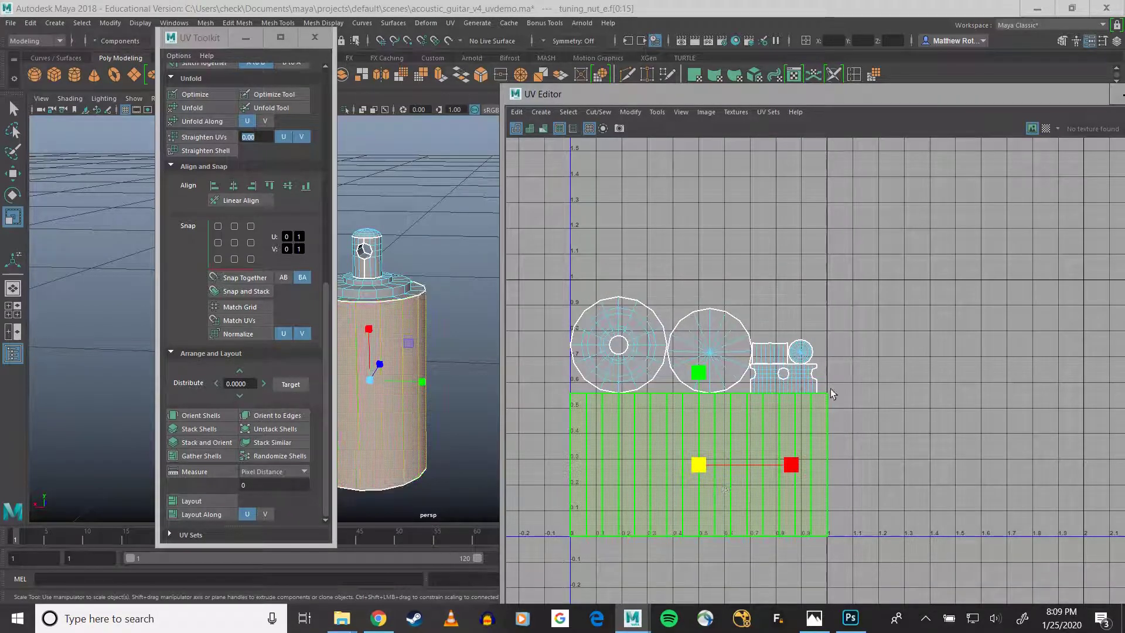
middle_click_drag(867, 352, 1019, 327, "alt")
left_click(781, 317)
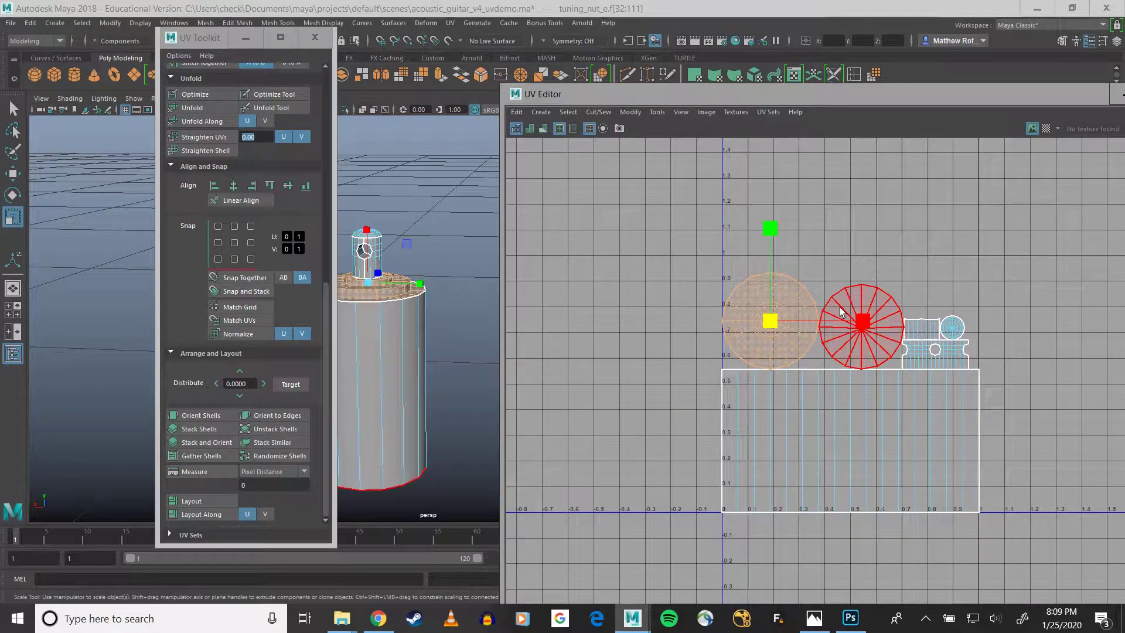
right_click_drag(914, 326, 978, 302, "alt")
middle_click_drag(977, 302, 911, 359, "alt")
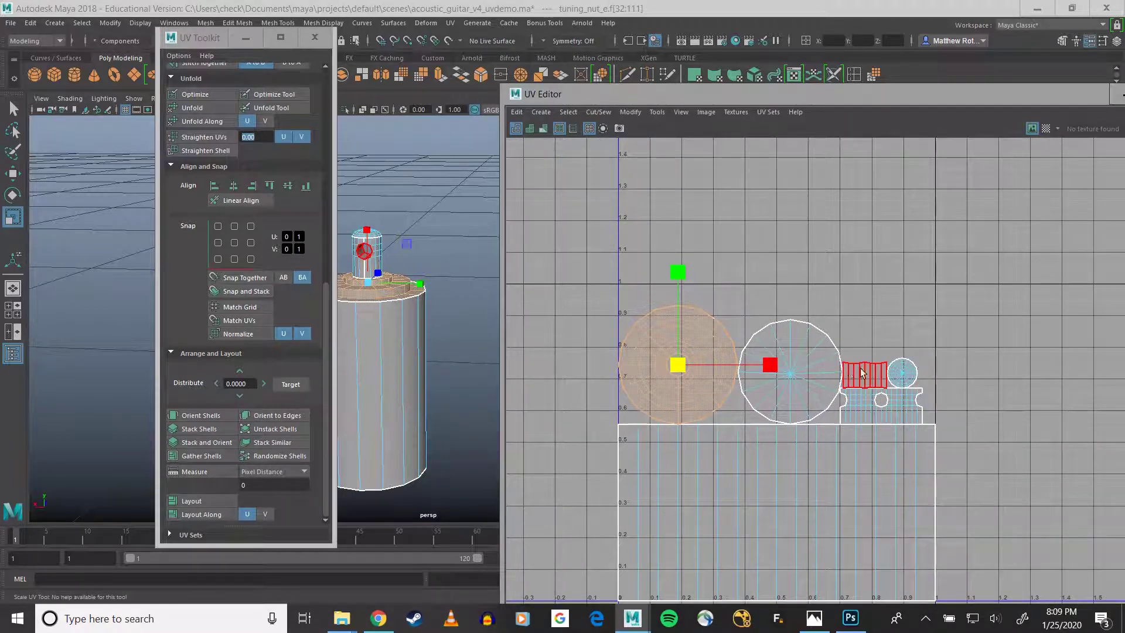
Step: Rotate the post hole's inner shell upright, straighten it with Orient Shells, and move it to the 0–1 tile's upper-right corner
left_click(861, 372)
key("e")
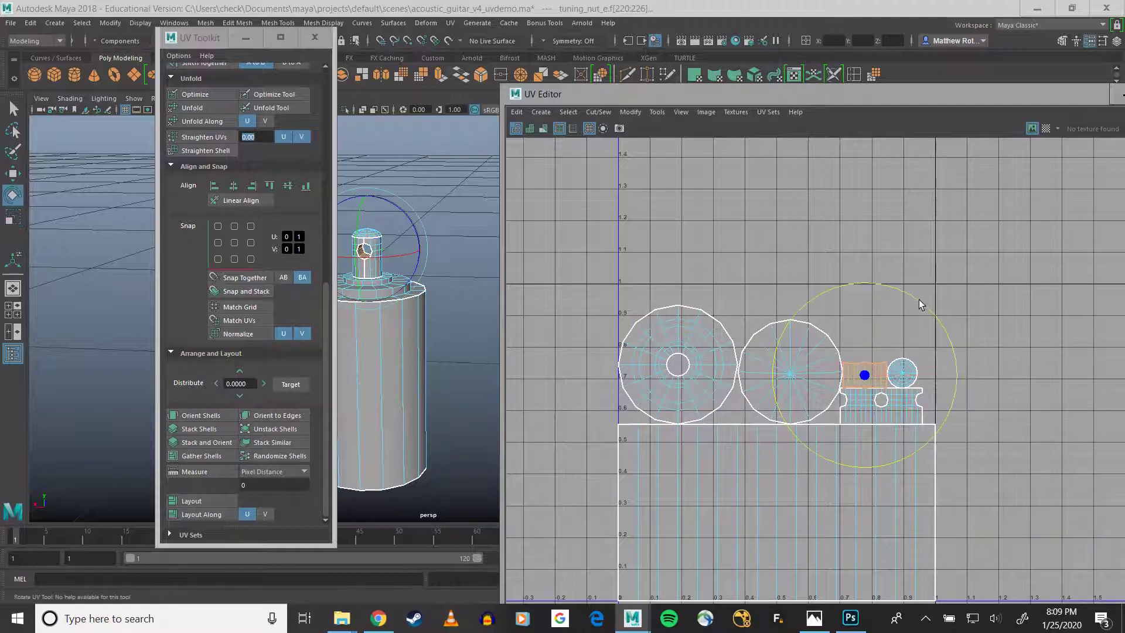
left_click_drag(921, 304, 984, 455)
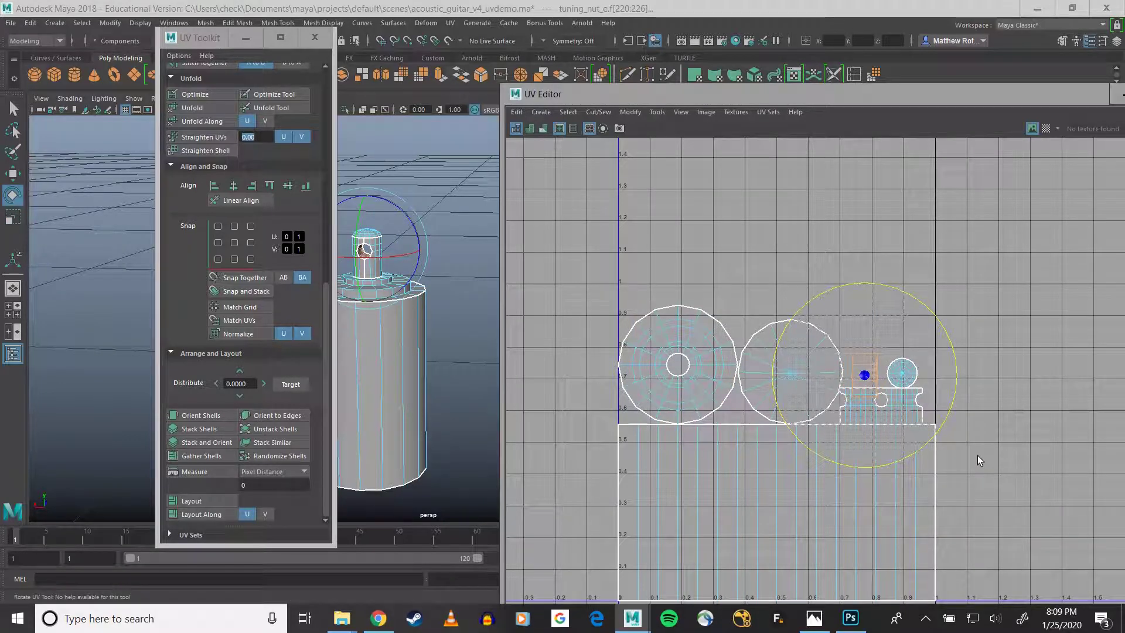
left_click(211, 417)
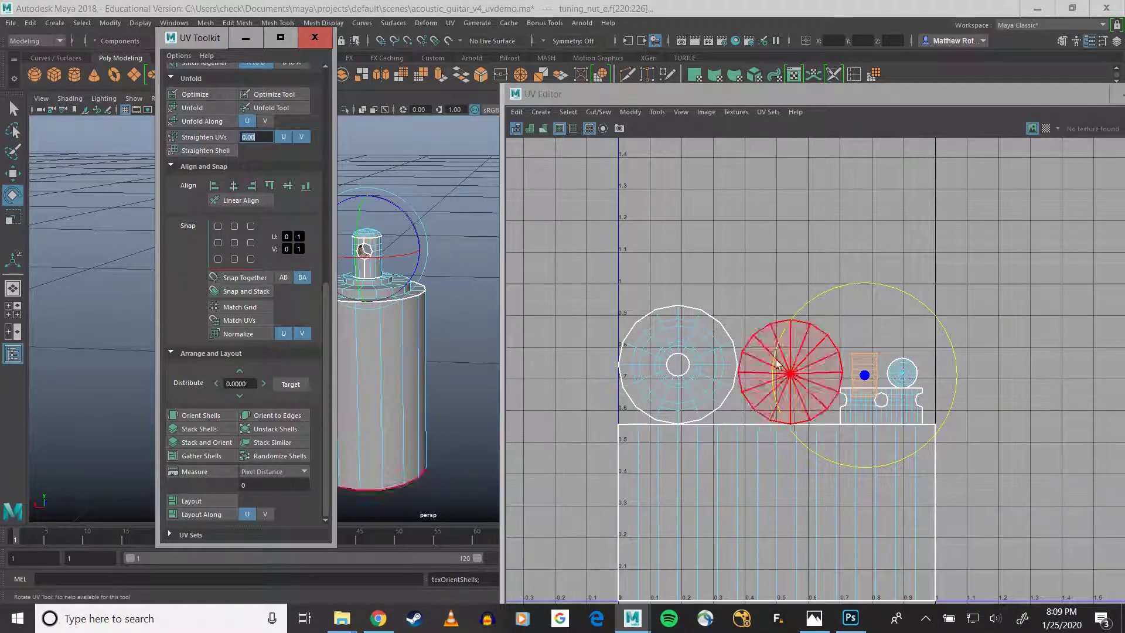
left_click(12, 173)
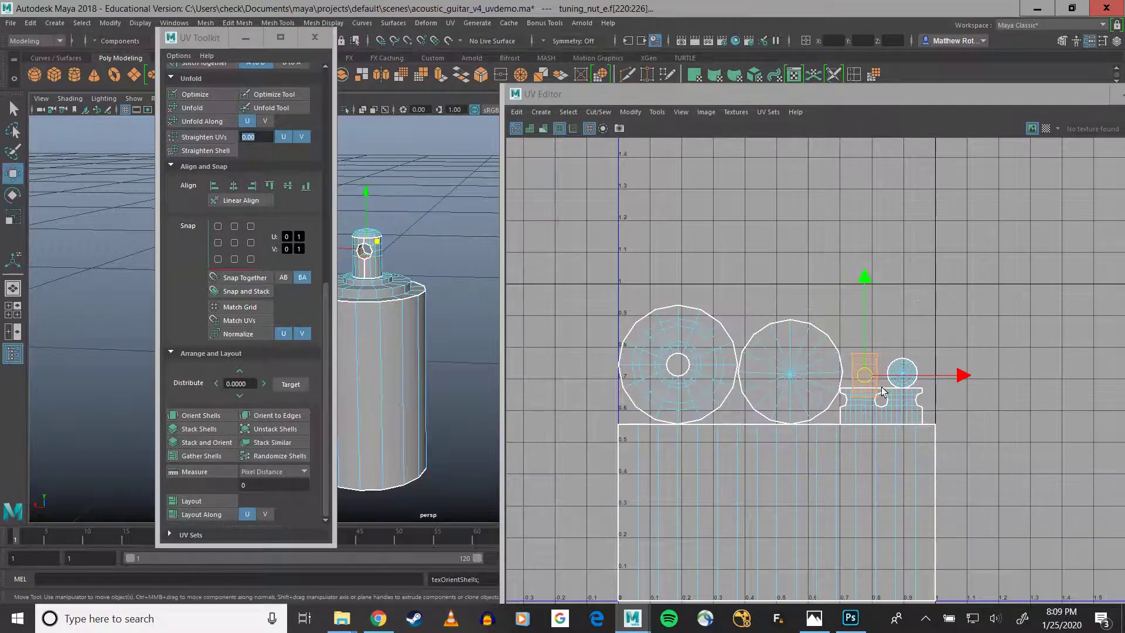
left_click_drag(865, 382, 922, 318)
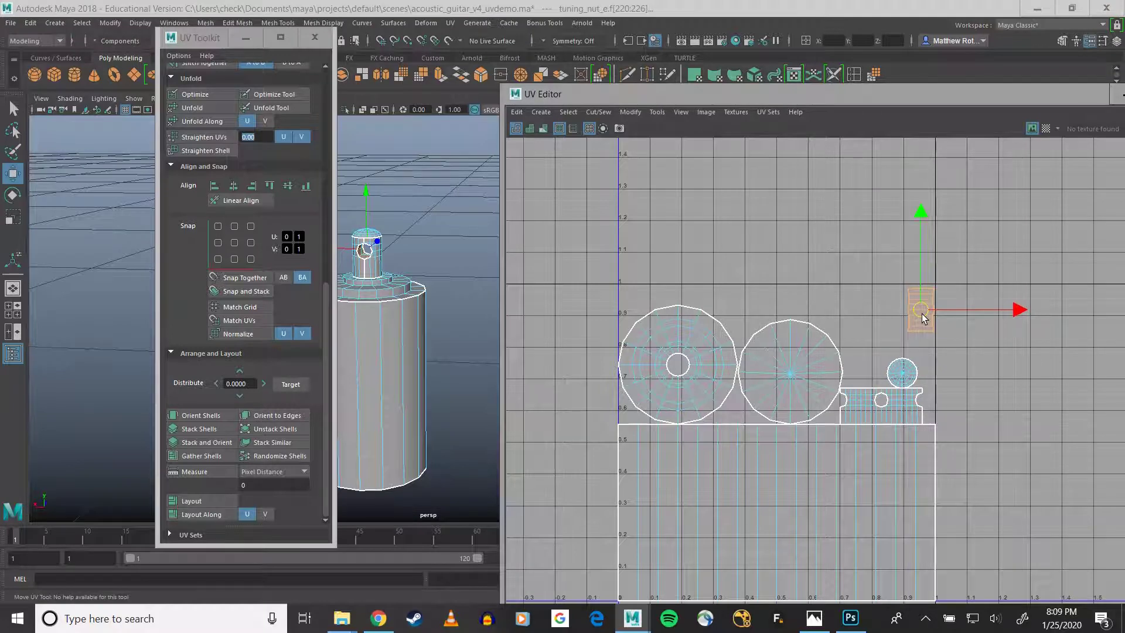
Step: Move the dome's small circular shell directly below the hole's shell and shift the post's side shell against the tile's right edge
left_click(902, 372)
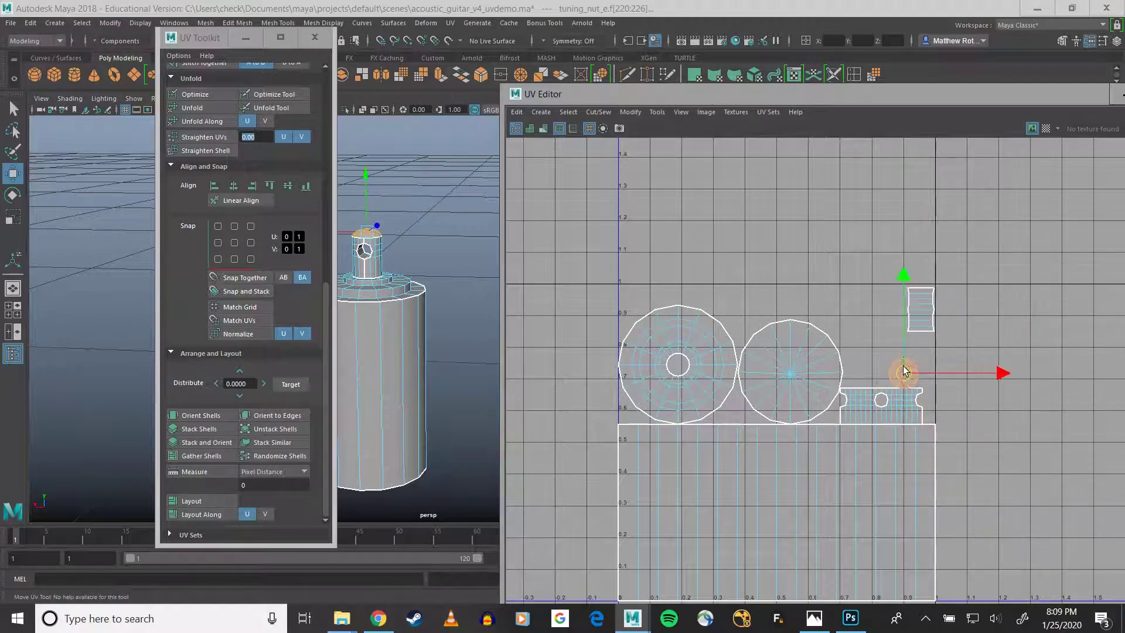
left_click_drag(902, 371, 917, 350)
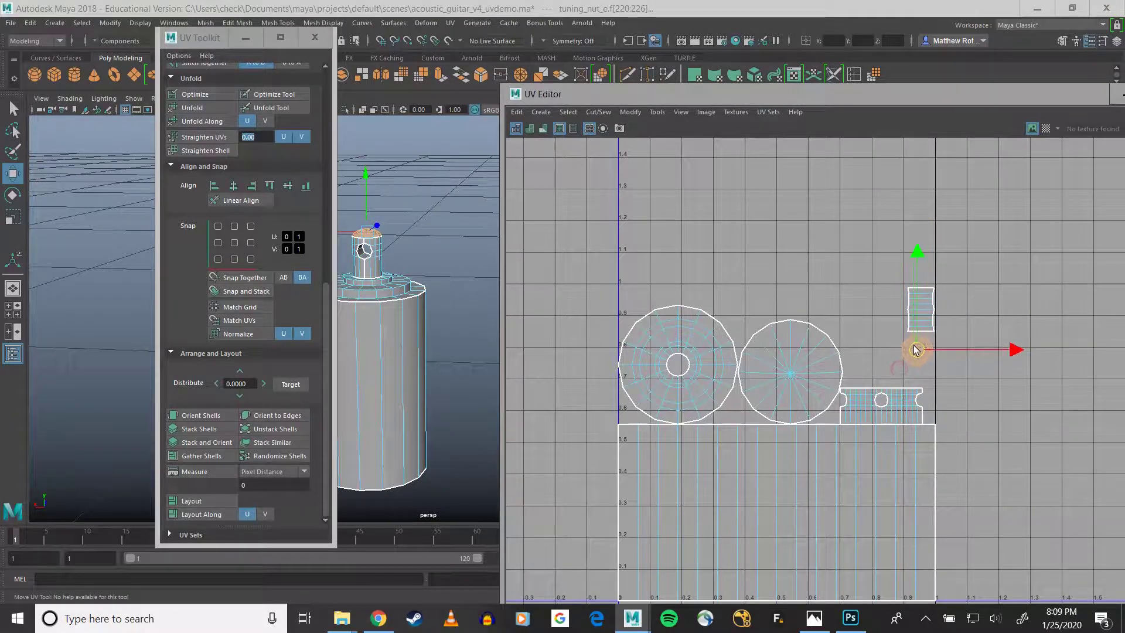
left_click(896, 414)
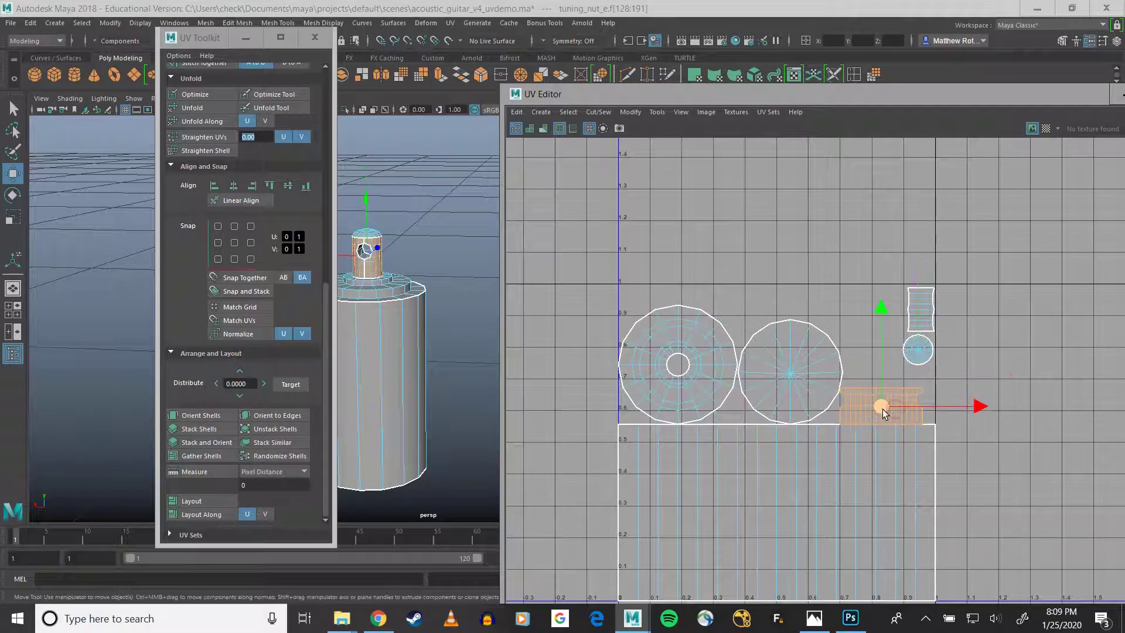
left_click_drag(885, 413, 894, 410)
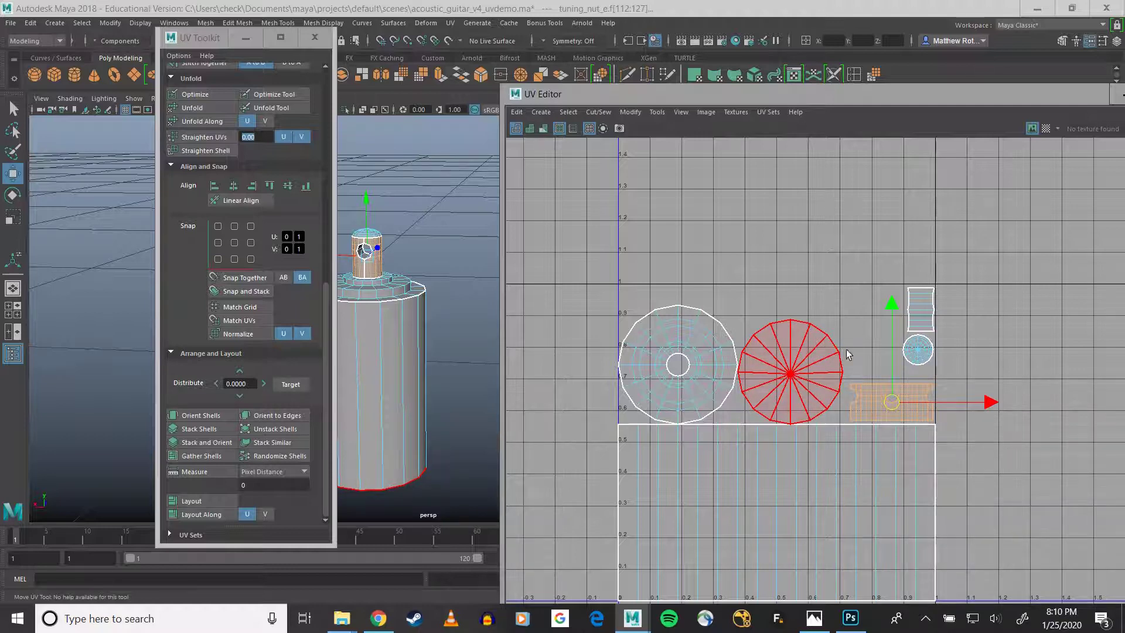
Step: Move the bottom cap's circular shell to the tile's upper edge and scale it up to match the collar shell's size
scroll(756, 358, "up", 2)
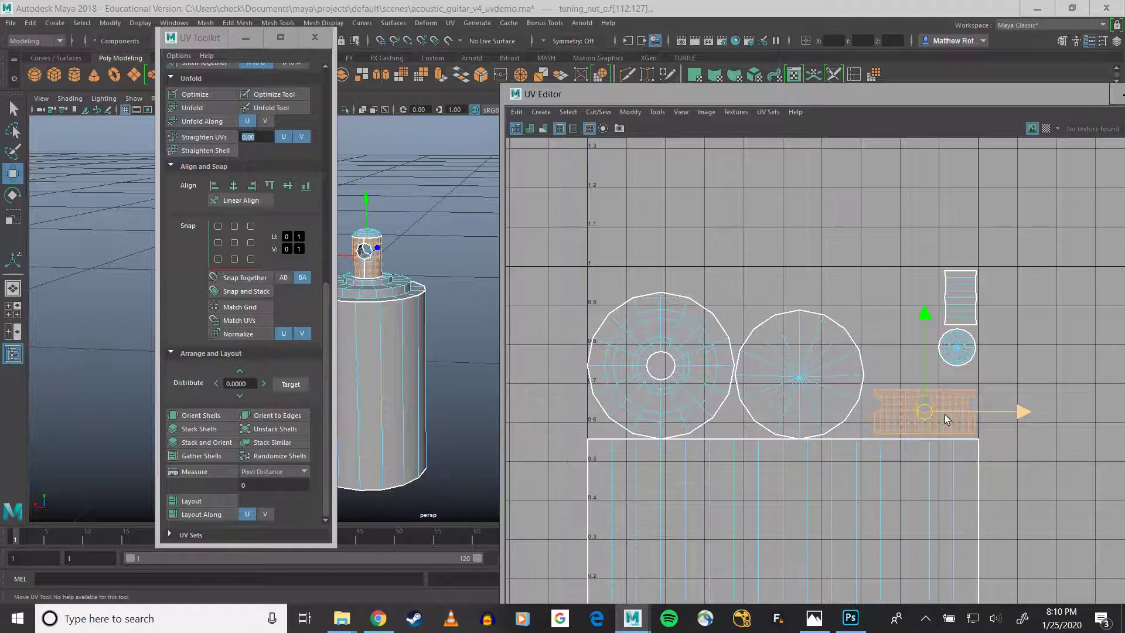
left_click(812, 375)
left_click_drag(811, 375, 829, 342)
key("r")
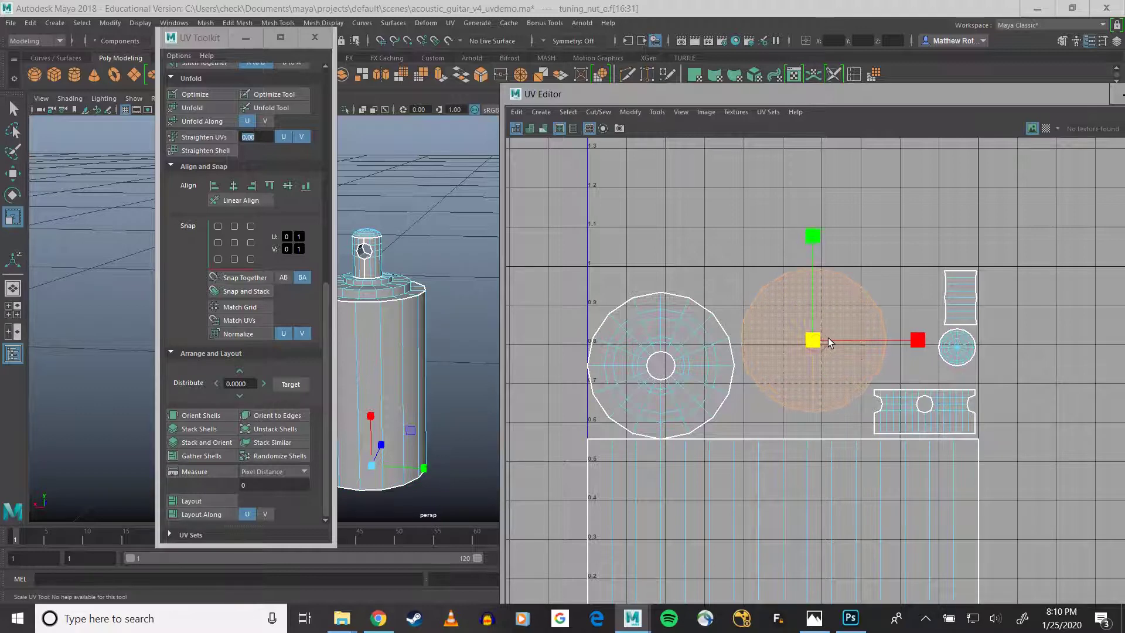
key("w")
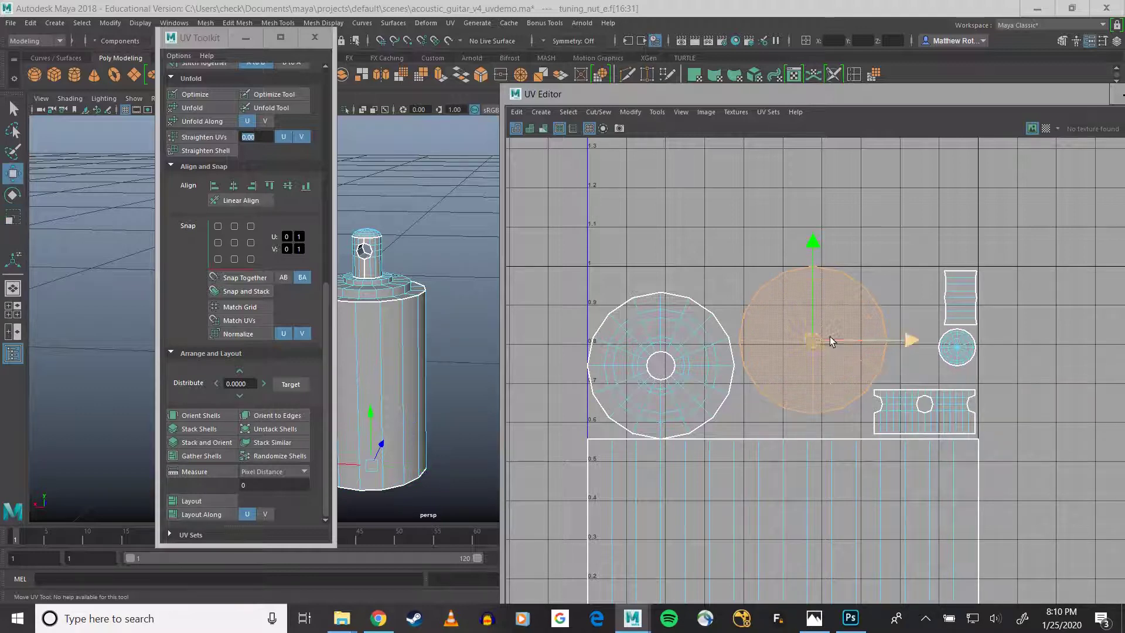
left_click(711, 366)
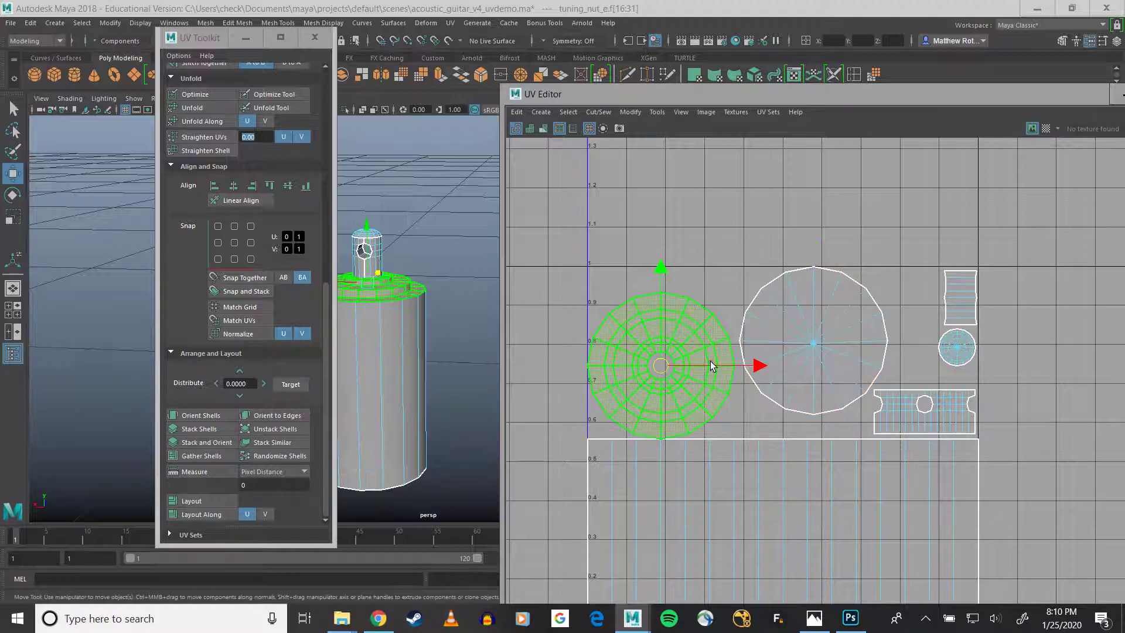
Step: Nudge the collar's circular shell slightly up and in from the tile's edge, beside the bottom cap's shell
left_click(675, 329)
left_click_drag(666, 336, 665, 331)
key("r")
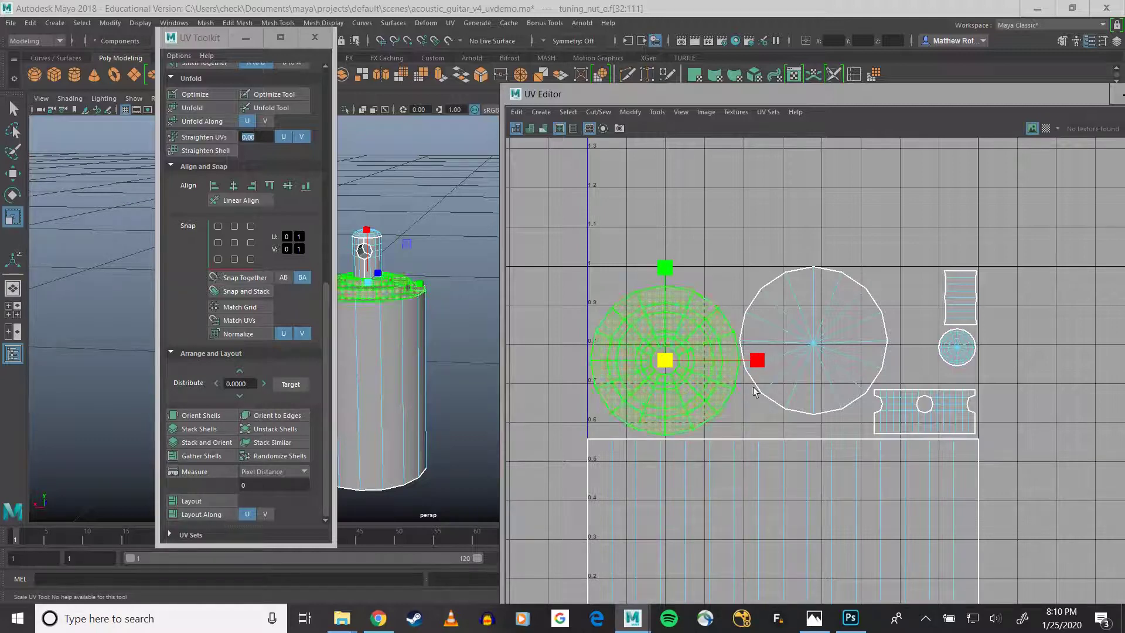
scroll(793, 398, "down", 2)
left_click_drag(797, 401, 790, 282, "alt")
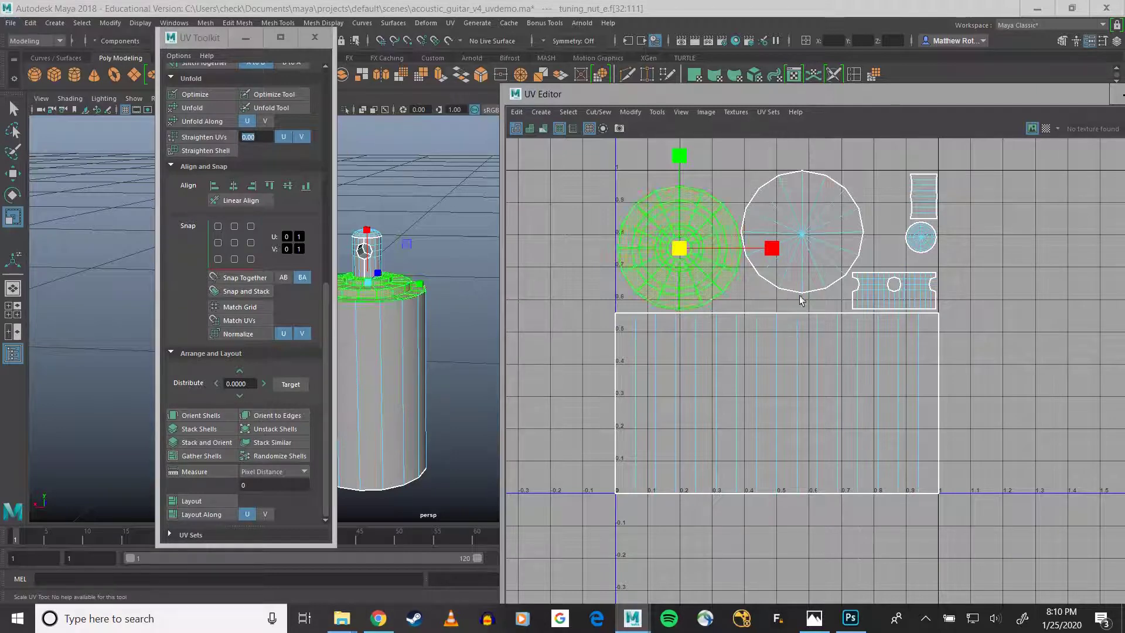
Step: Select all of the nut's UVs and open the UV Snapshot options
right_click(830, 285)
right_click_drag(830, 285, 881, 287)
left_click_drag(530, 143, 1092, 351)
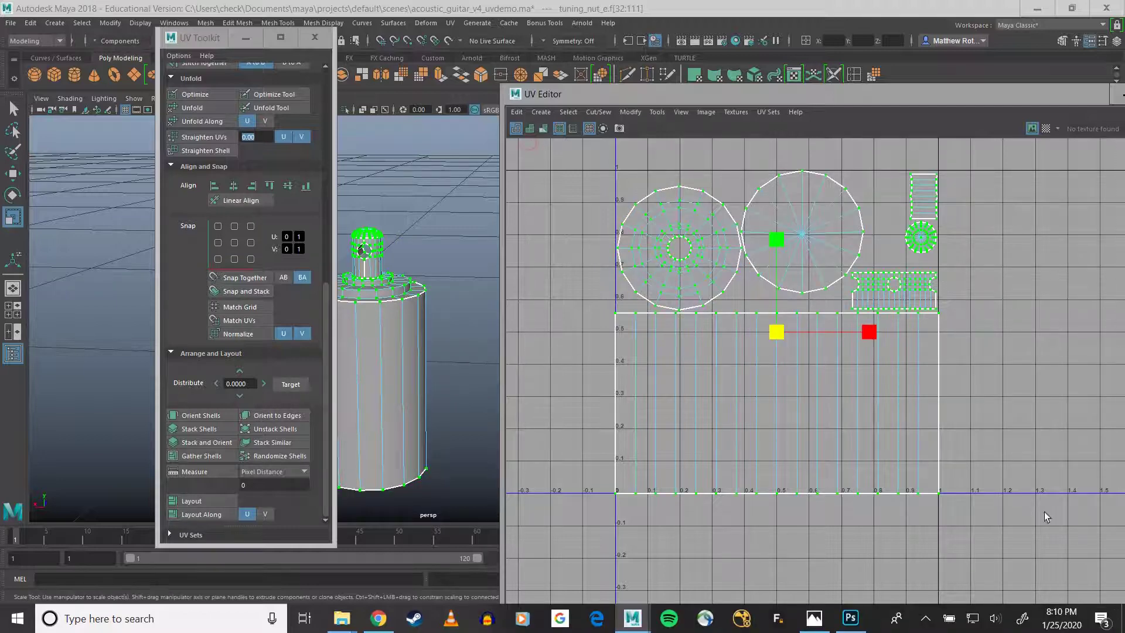
left_click(763, 112)
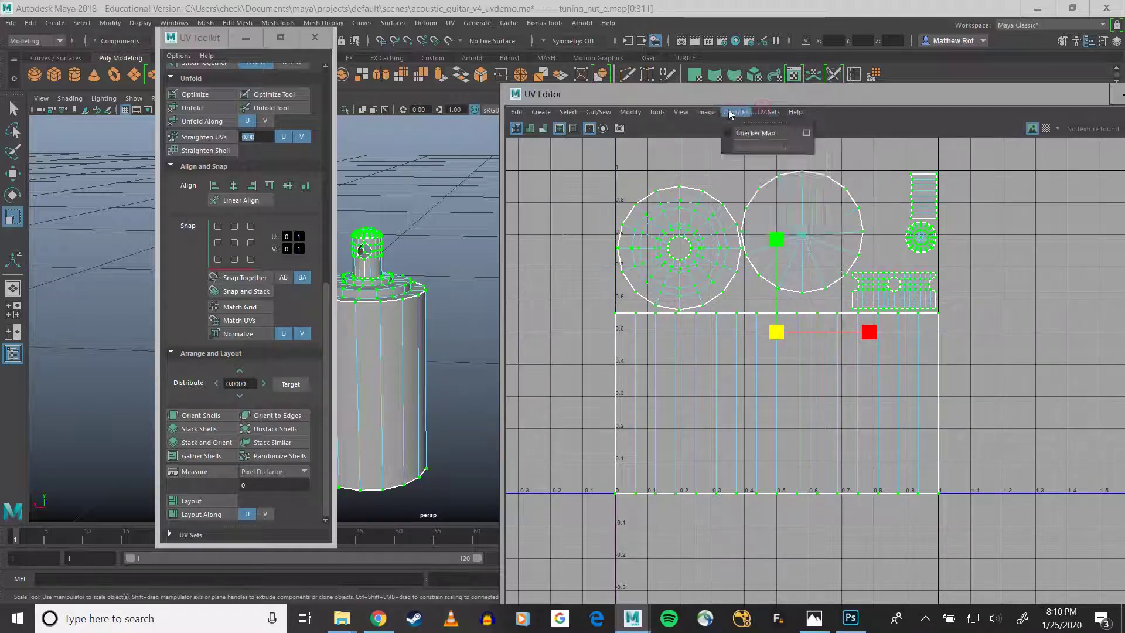
mouse_move(709, 112)
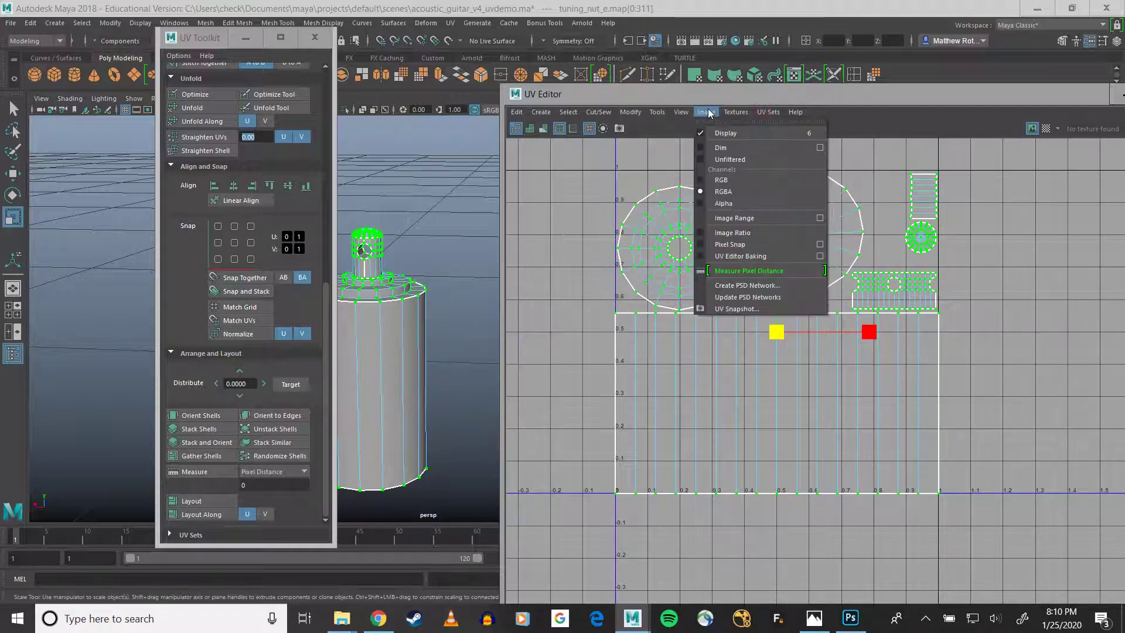
left_click(750, 309)
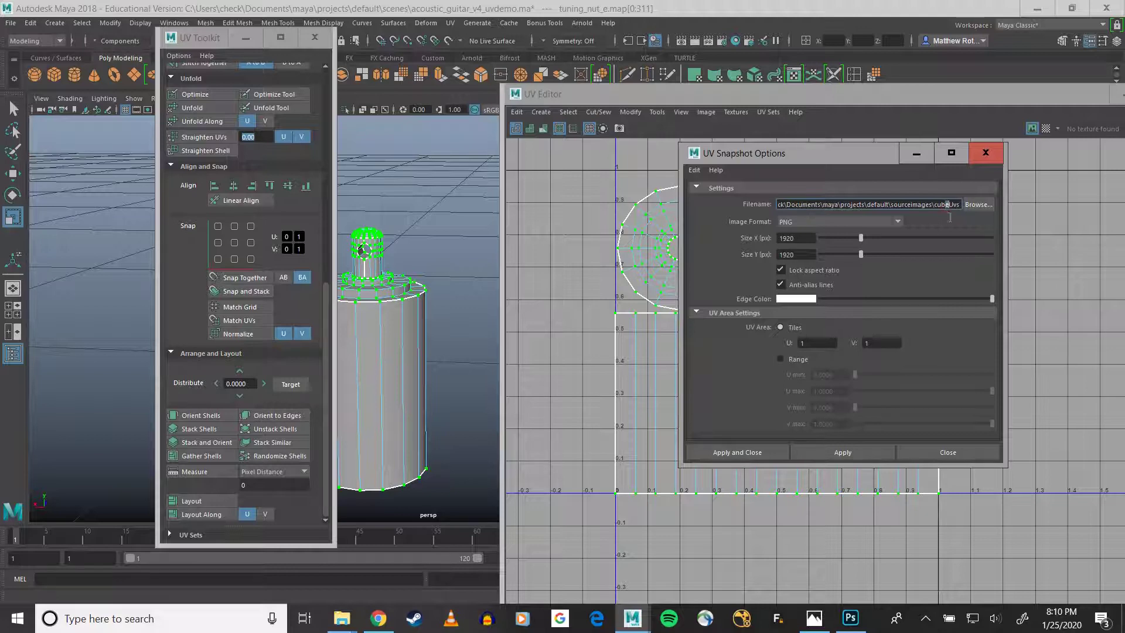
Step: Save the UV snapshot to the sourceimages folder as a PNG named tuning_knob_Uvs
key("BackSpace")
key("BackSpace")
key("BackSpace")
key("BackSpace")
type("tuning_")
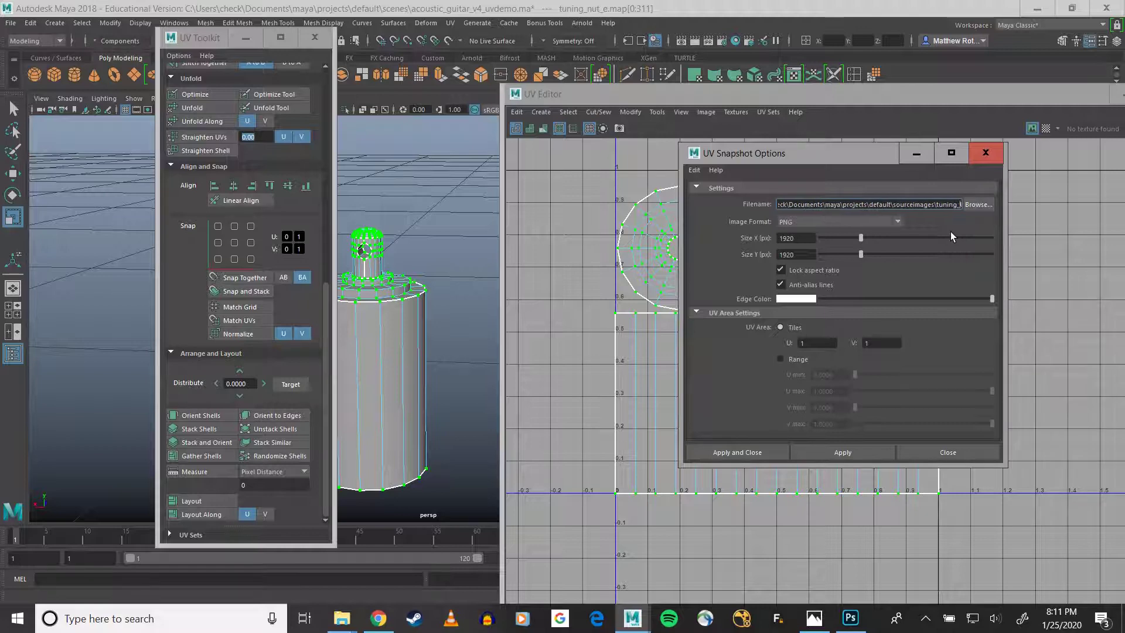
type("knob_")
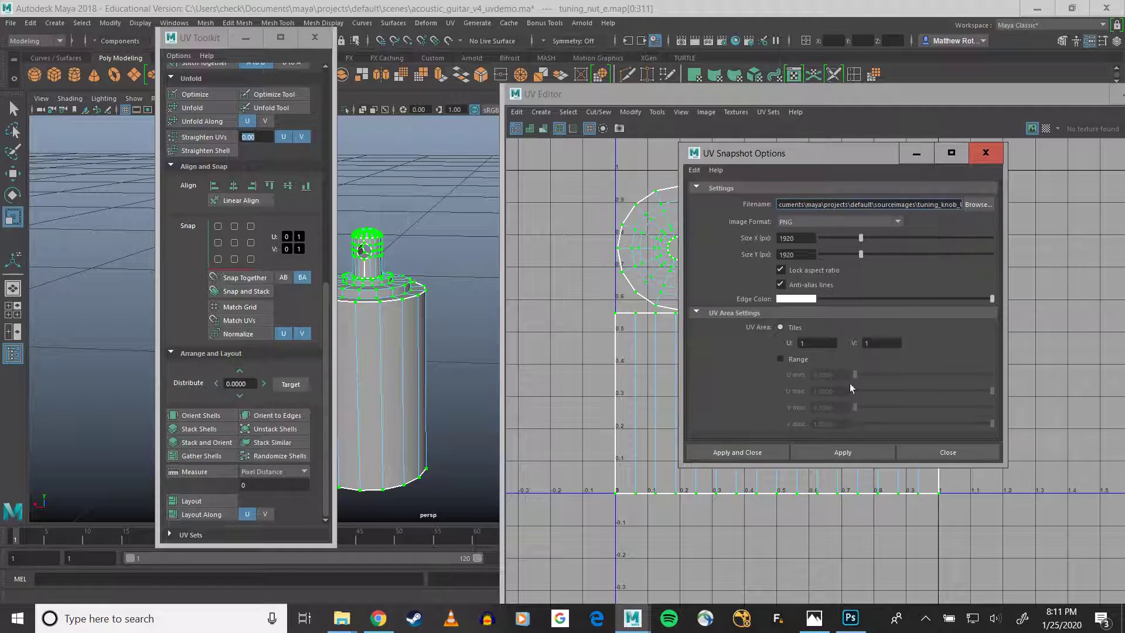
left_click(975, 203)
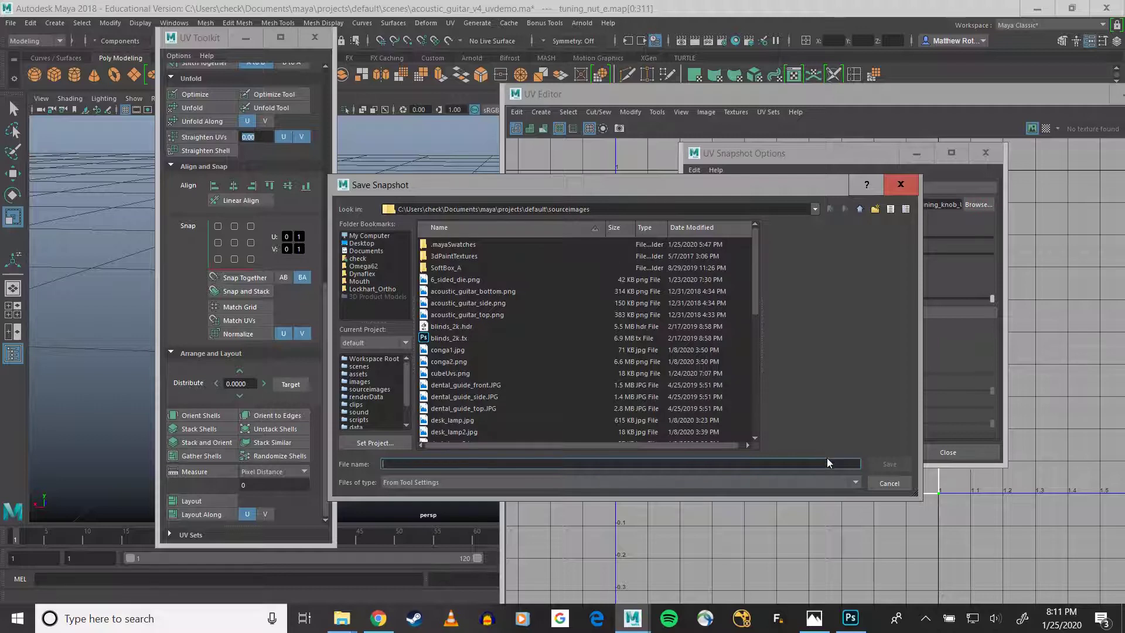
left_click(878, 482)
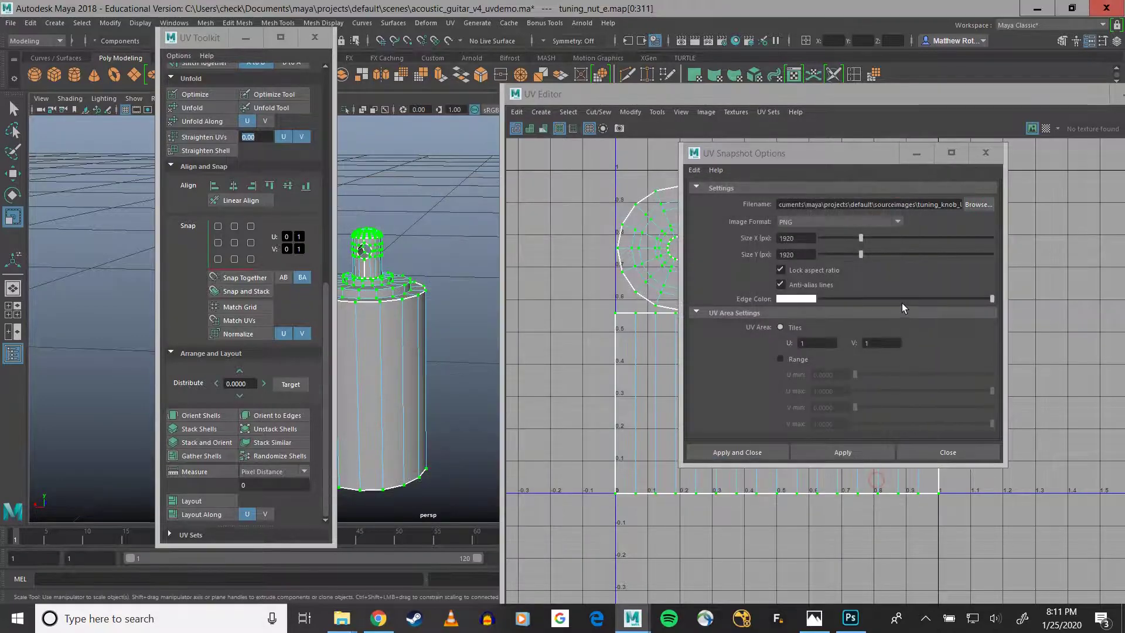
left_click(754, 453)
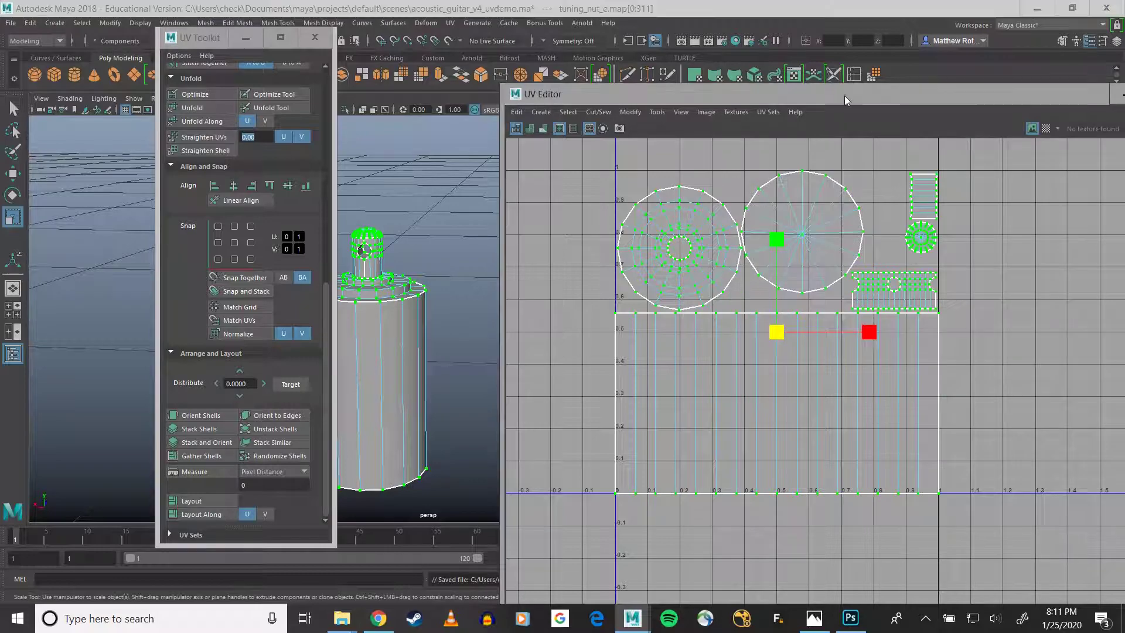
Step: Switch to Photoshop and open tuning_knob_Uvs.png from the sourceimages folder
left_click_drag(845, 96, 45, 245)
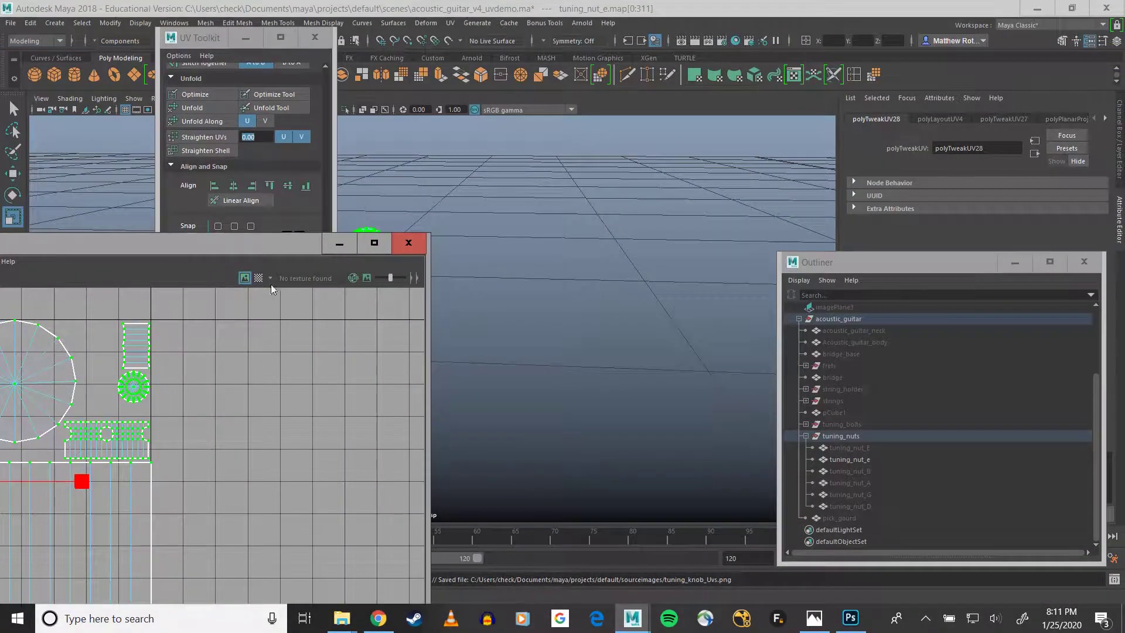
left_click_drag(262, 247, 824, 46)
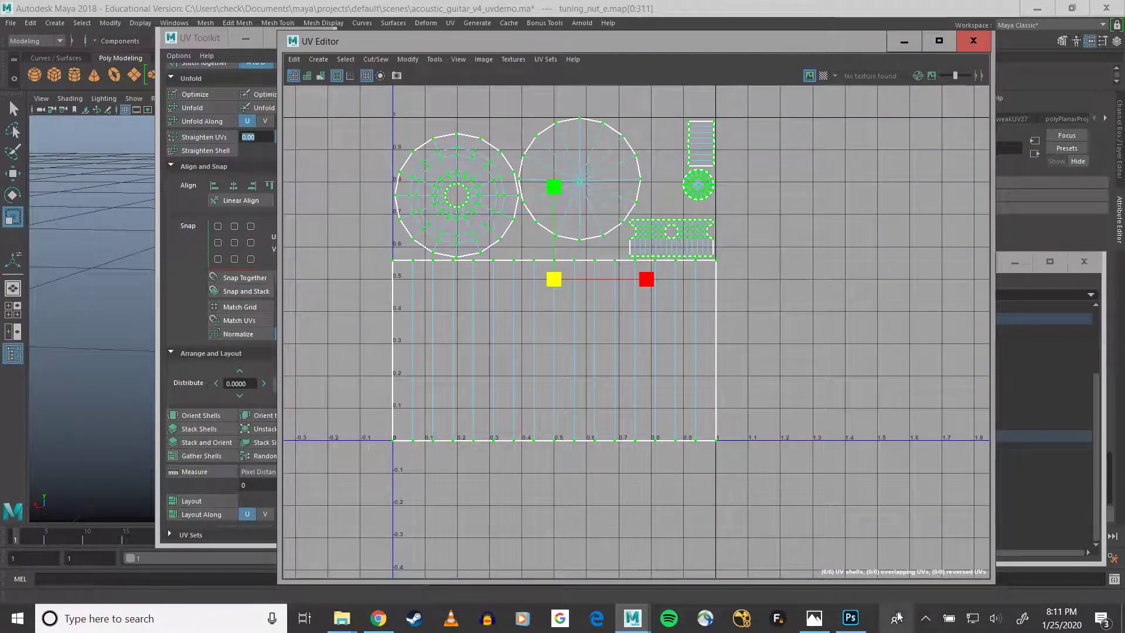
left_click(850, 619)
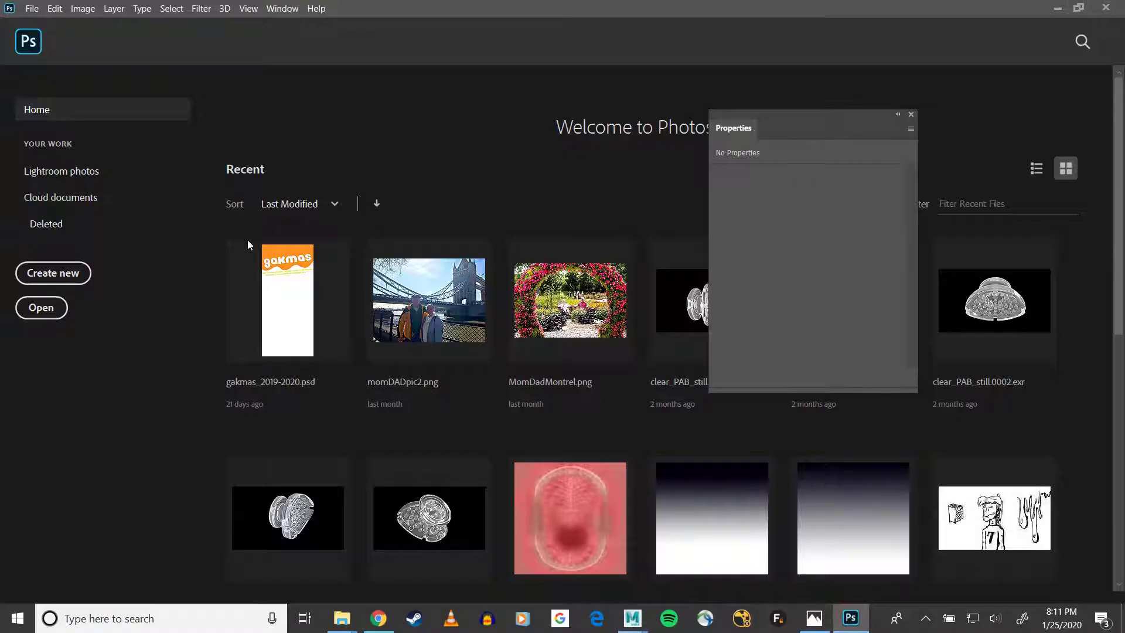
left_click(41, 308)
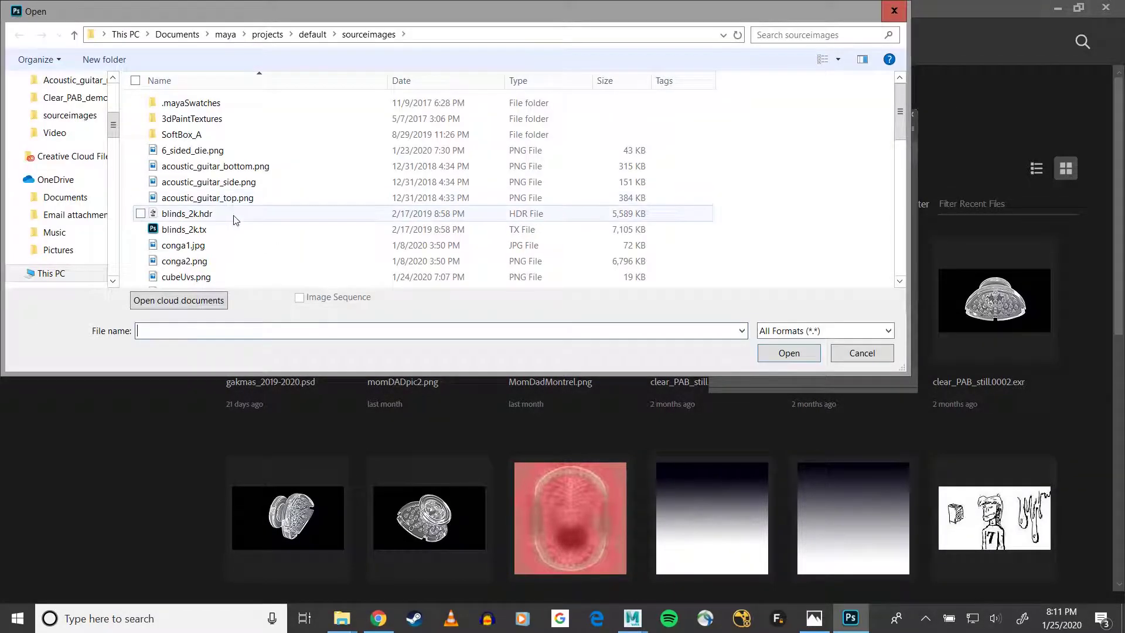
scroll(234, 220, "down", 2)
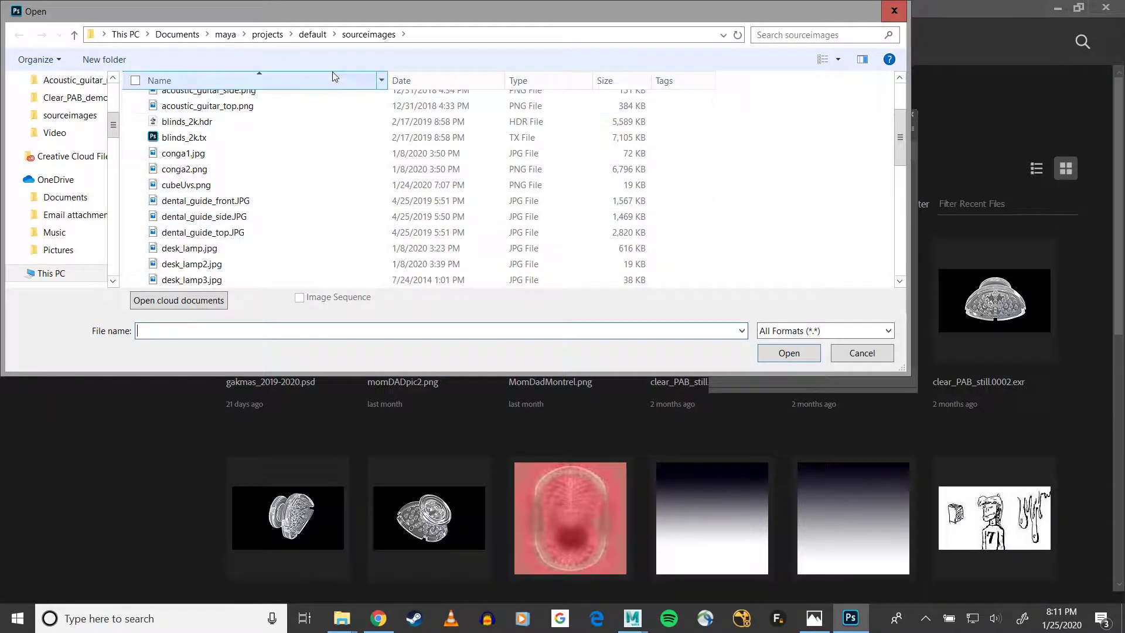
scroll(337, 173, "down", 5)
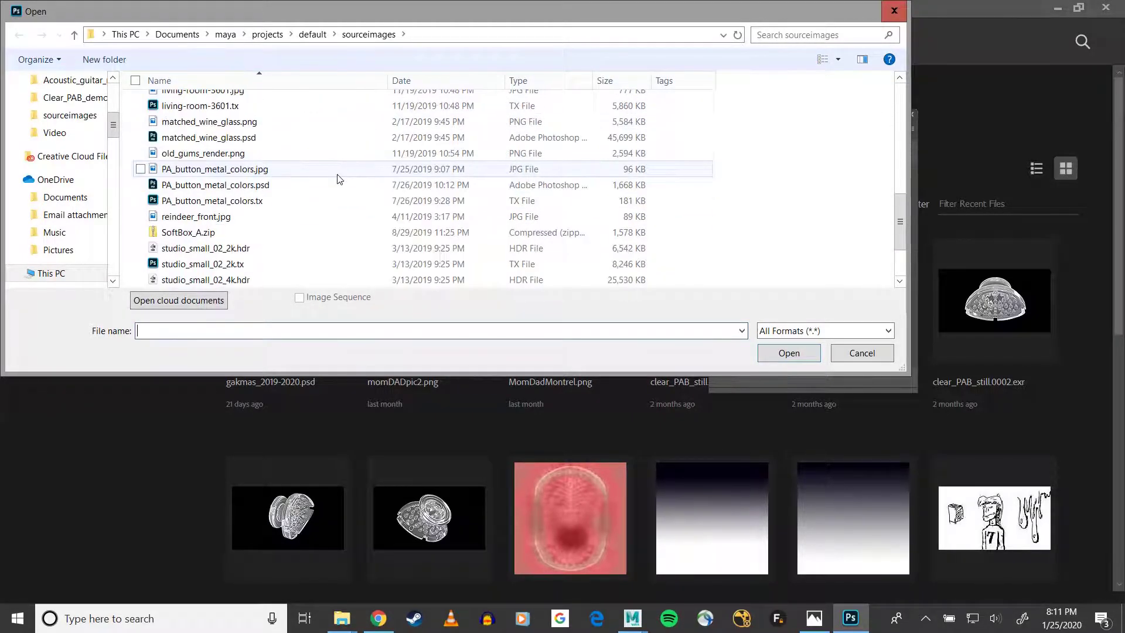
scroll(338, 178, "down", 2)
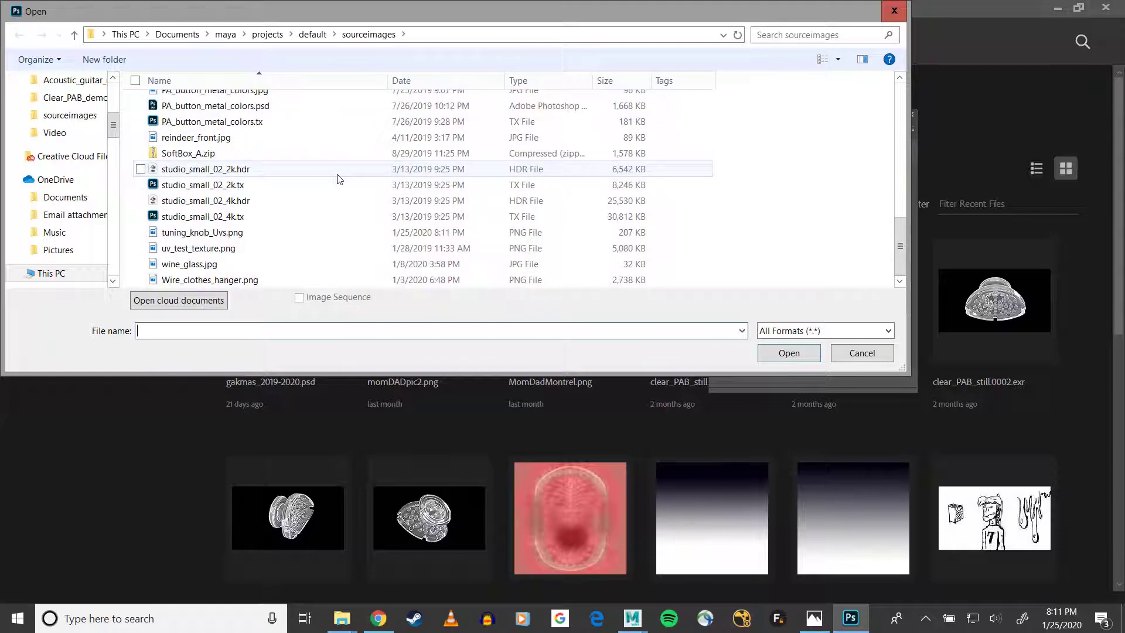
left_click(234, 232)
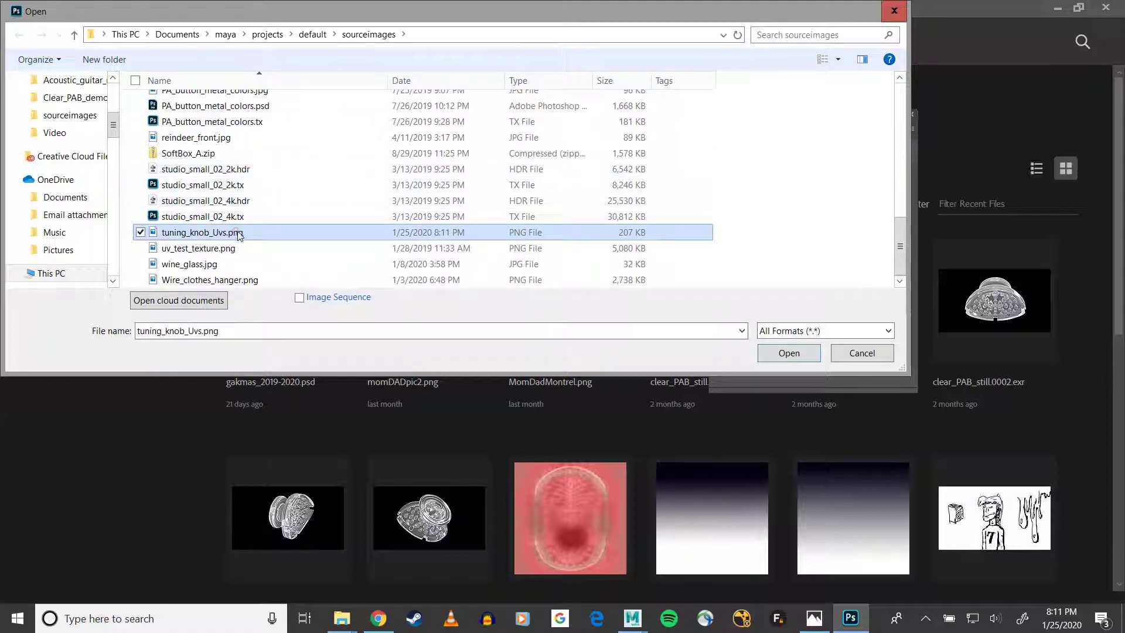
left_click(796, 359)
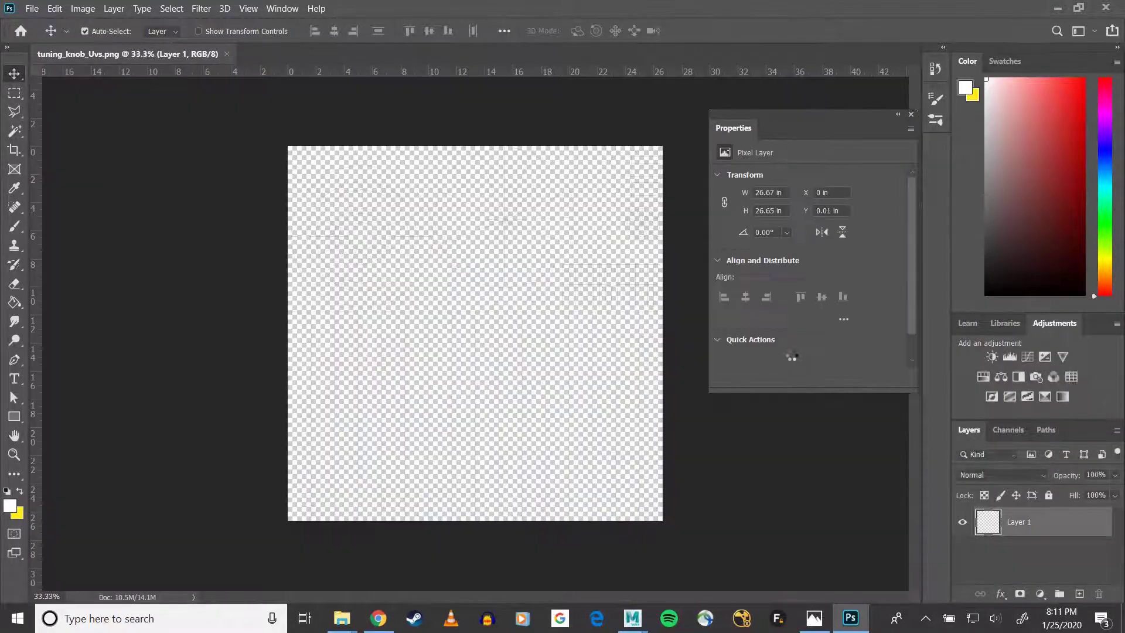
Step: Add a new layer beneath the UV wireframe layer and fill it with black
left_click(1079, 593)
left_click_drag(1034, 523, 1032, 564)
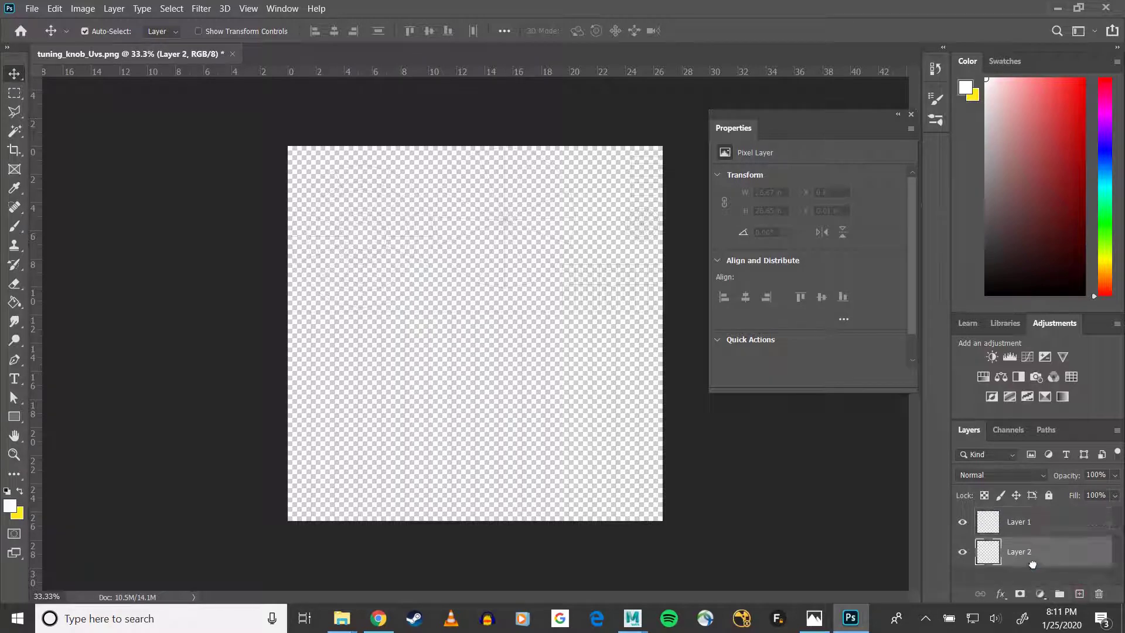
left_click(997, 252)
left_click_drag(997, 252, 985, 295)
key("alt+BackSpace")
scroll(485, 320, "up", 5, "alt")
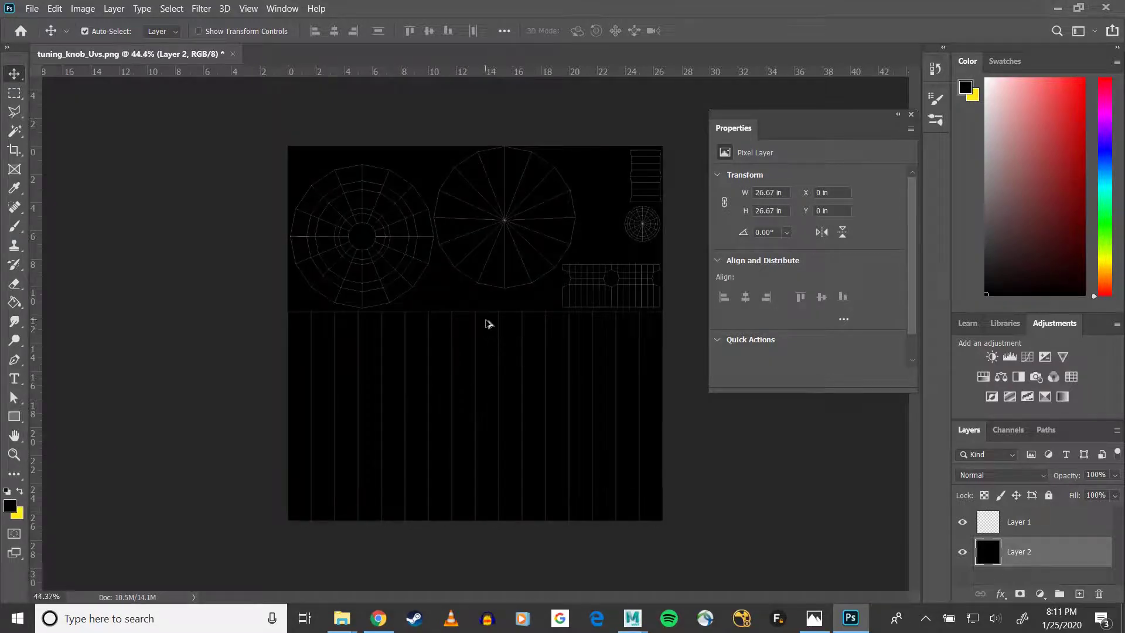
scroll(485, 320, "down", 3, "alt")
scroll(485, 320, "up", 1, "alt")
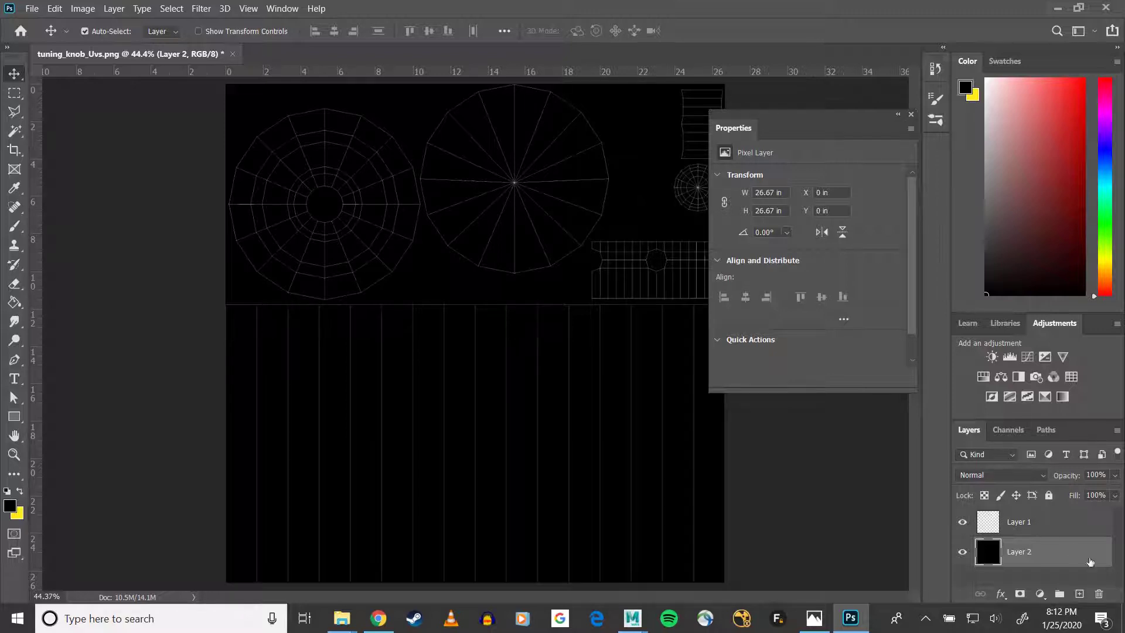
Step: Add two empty layers between the UV wireframe and the black layer, and hide the black layer
left_click(1079, 593)
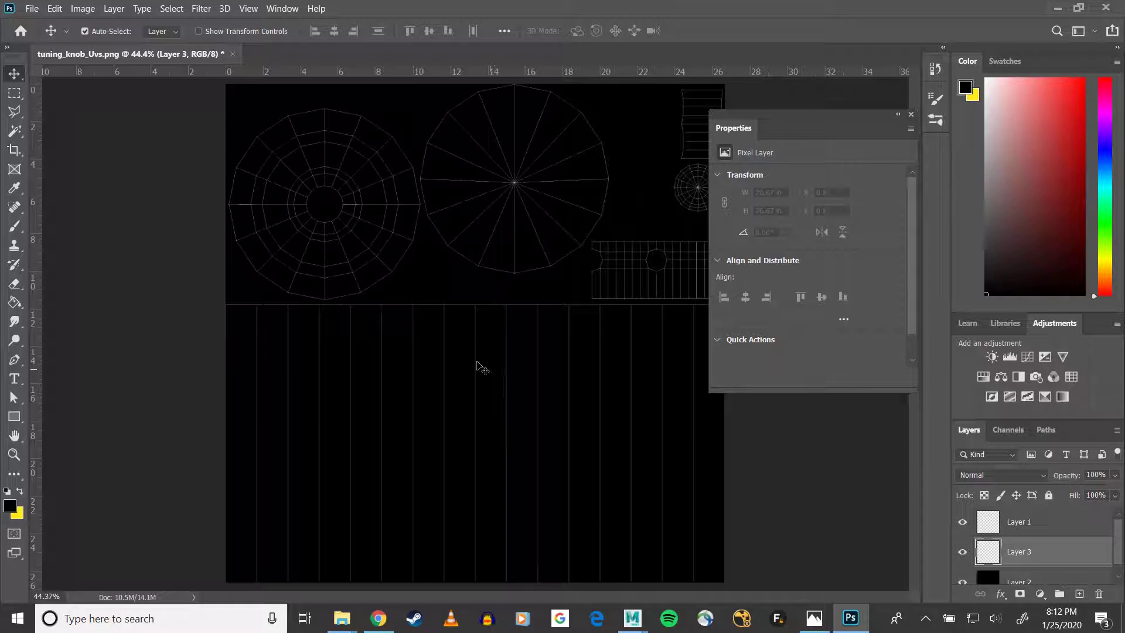
left_click(896, 116)
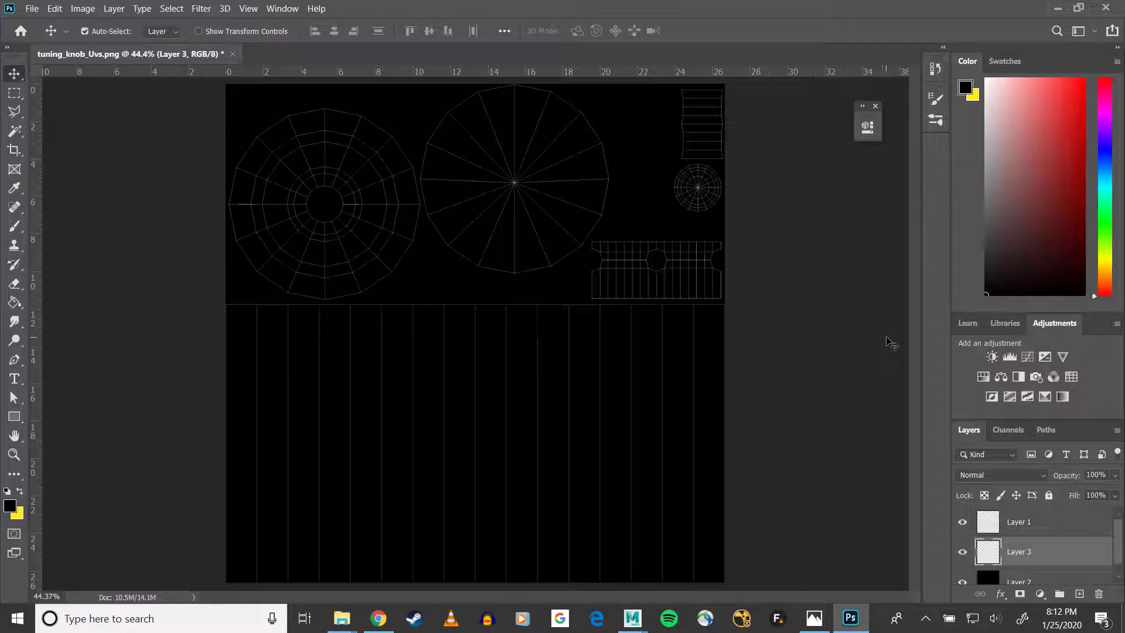
left_click(963, 583)
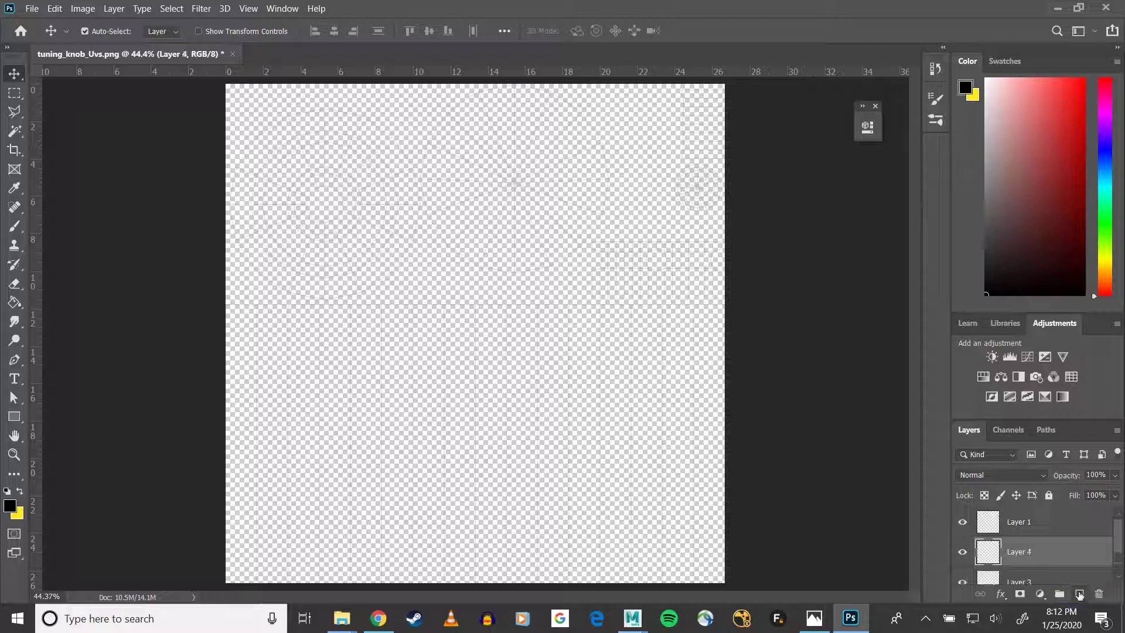
scroll(1014, 567, "down", 1)
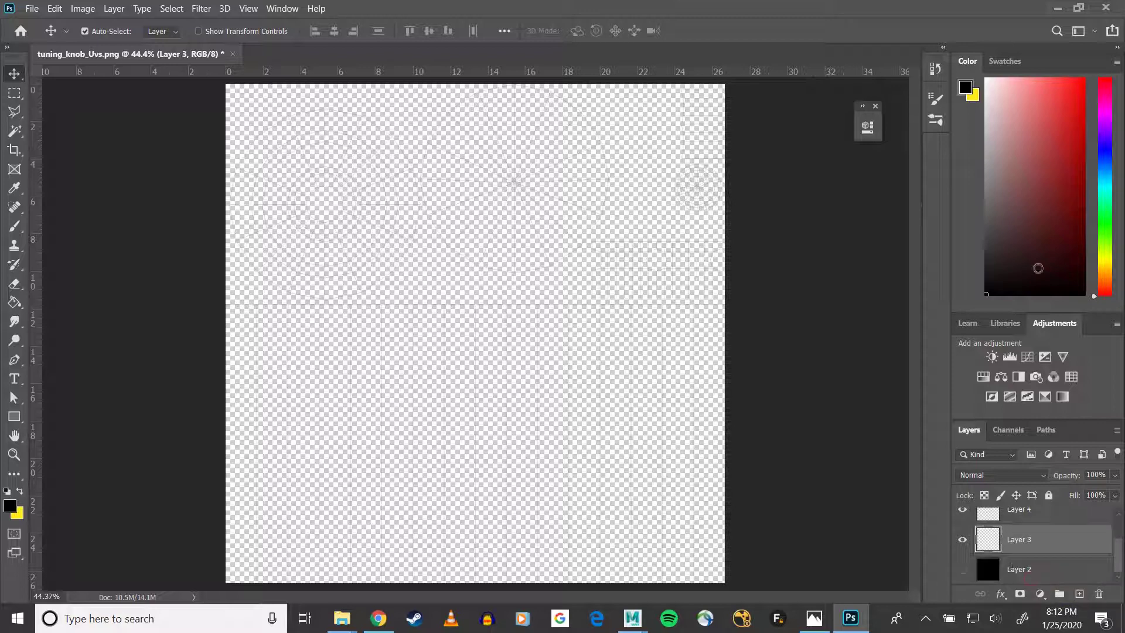
Step: Set the foreground color to a neutral grey with 0% saturation and 50% brightness
left_click(986, 79)
left_click(1000, 65)
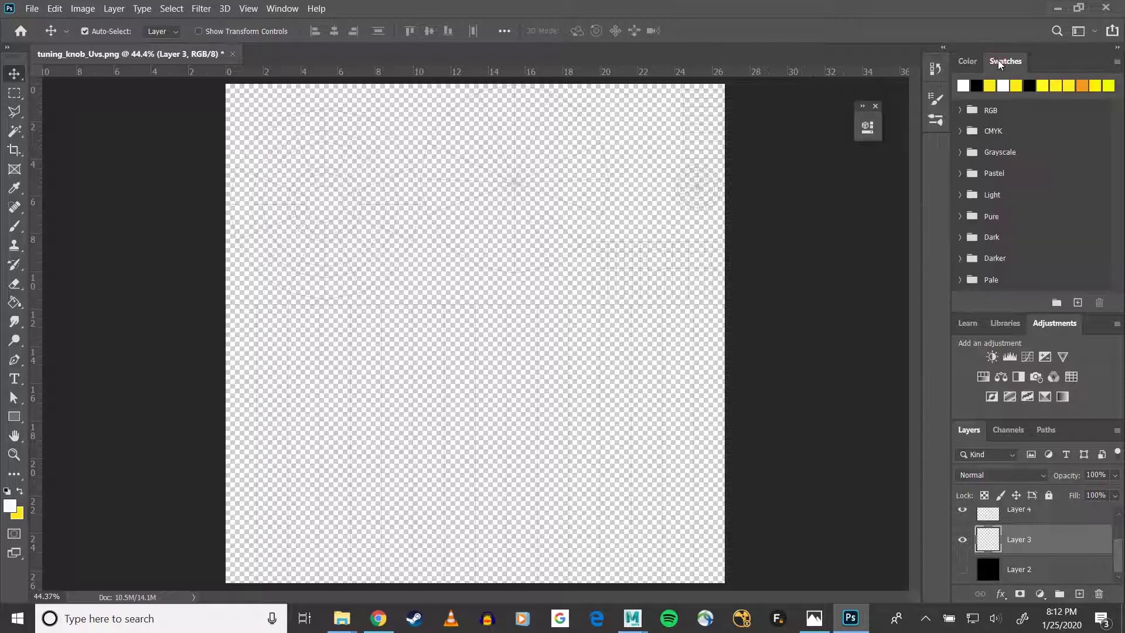
left_click(965, 61)
left_click(1061, 126)
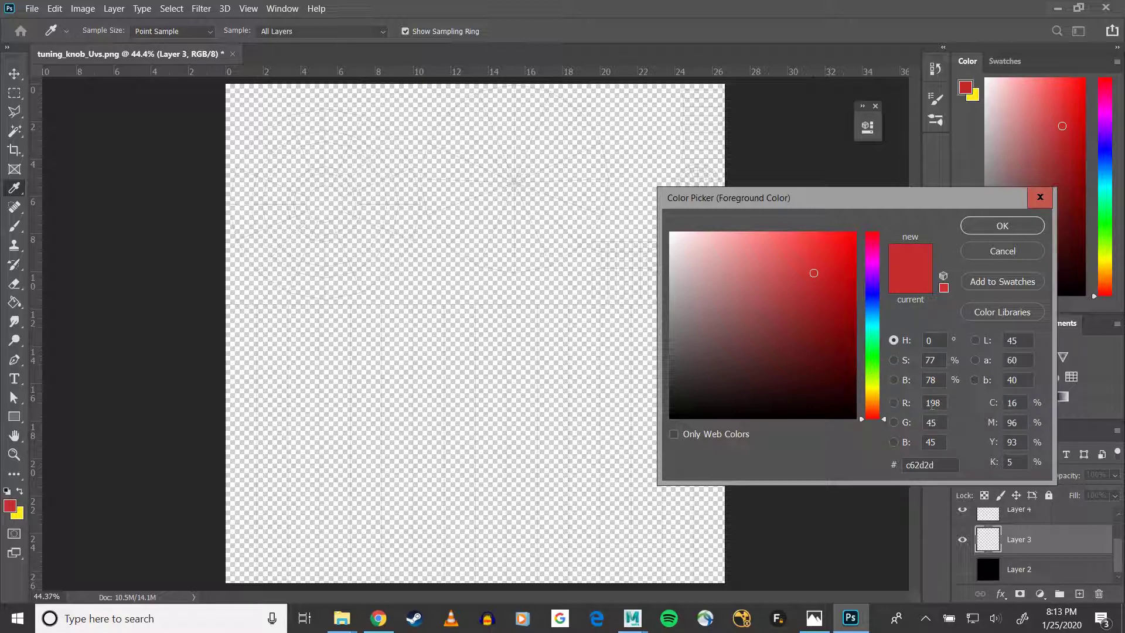
left_click_drag(940, 379, 829, 365)
type("50")
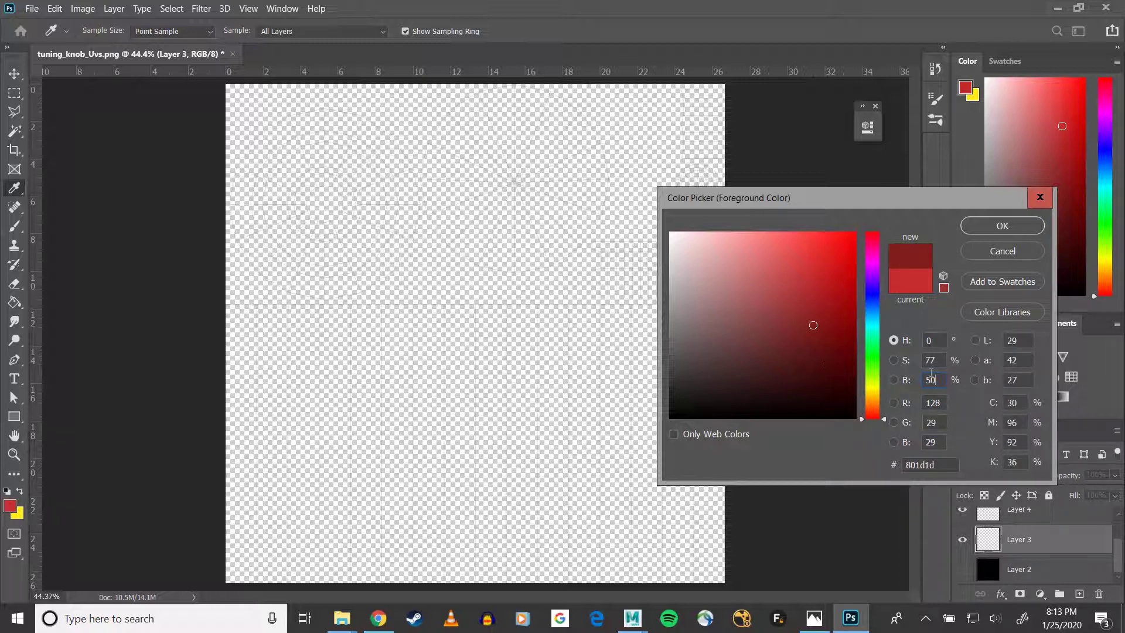
left_click_drag(938, 360, 872, 360)
type("0")
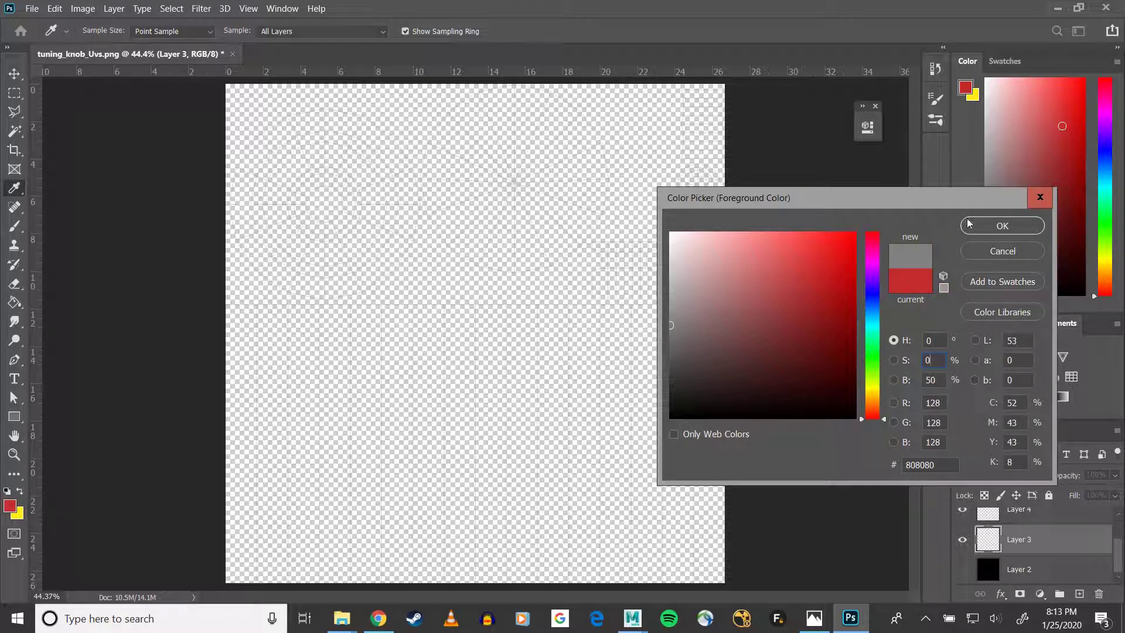
left_click(1002, 226)
Step: Fill Layer 3, directly above the hidden black layer, with the grey foreground color
key("v")
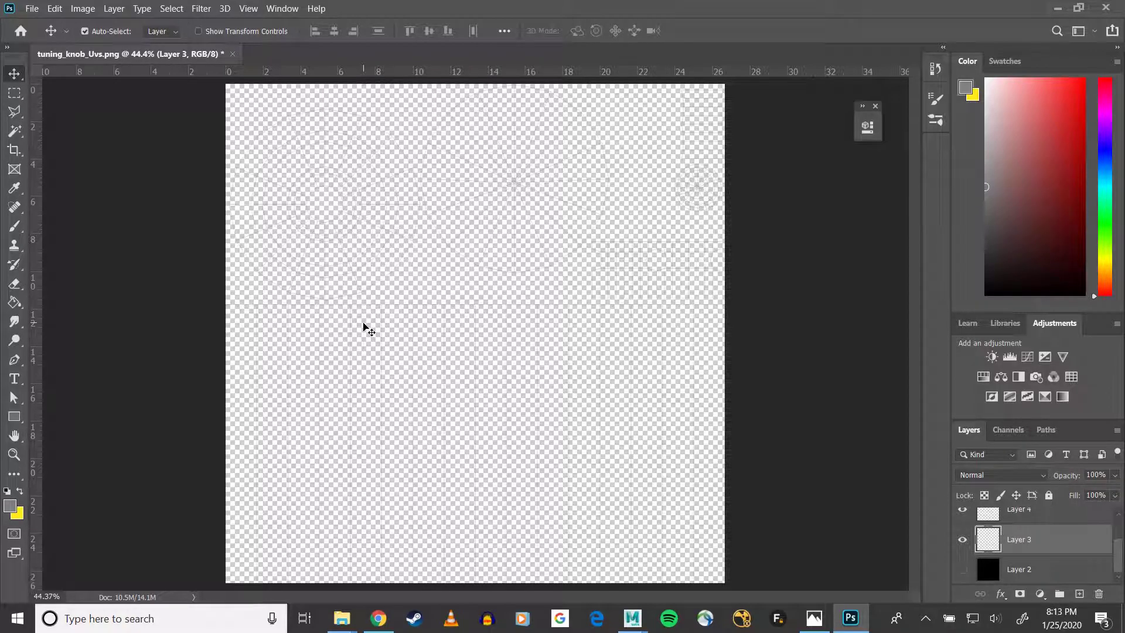
key("alt+BackSpace")
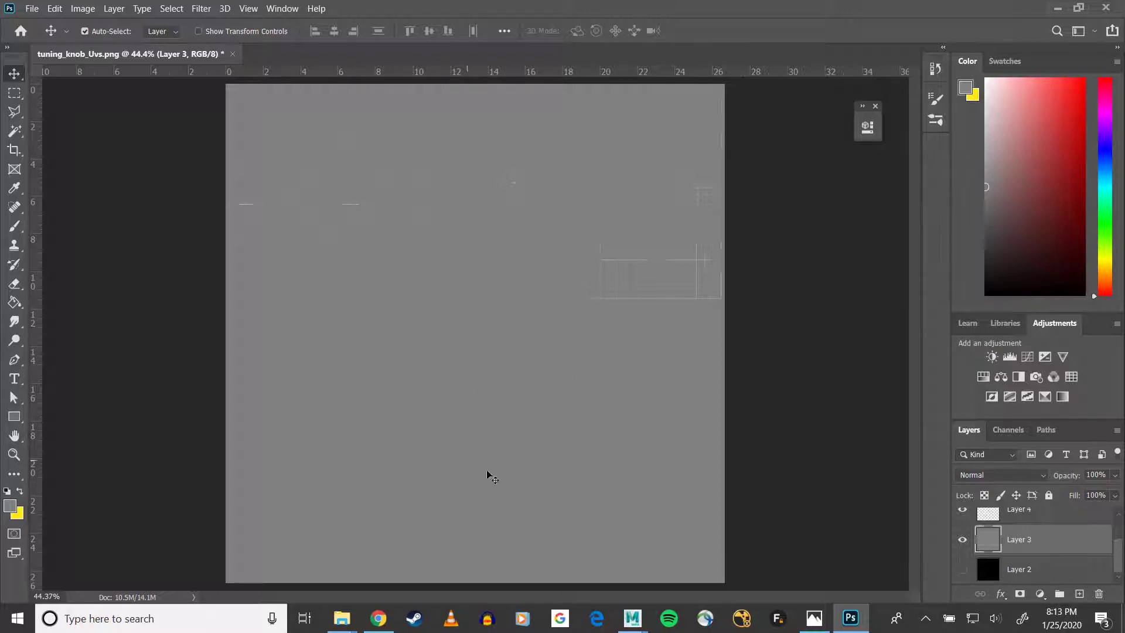
scroll(472, 402, "up", 3, "alt")
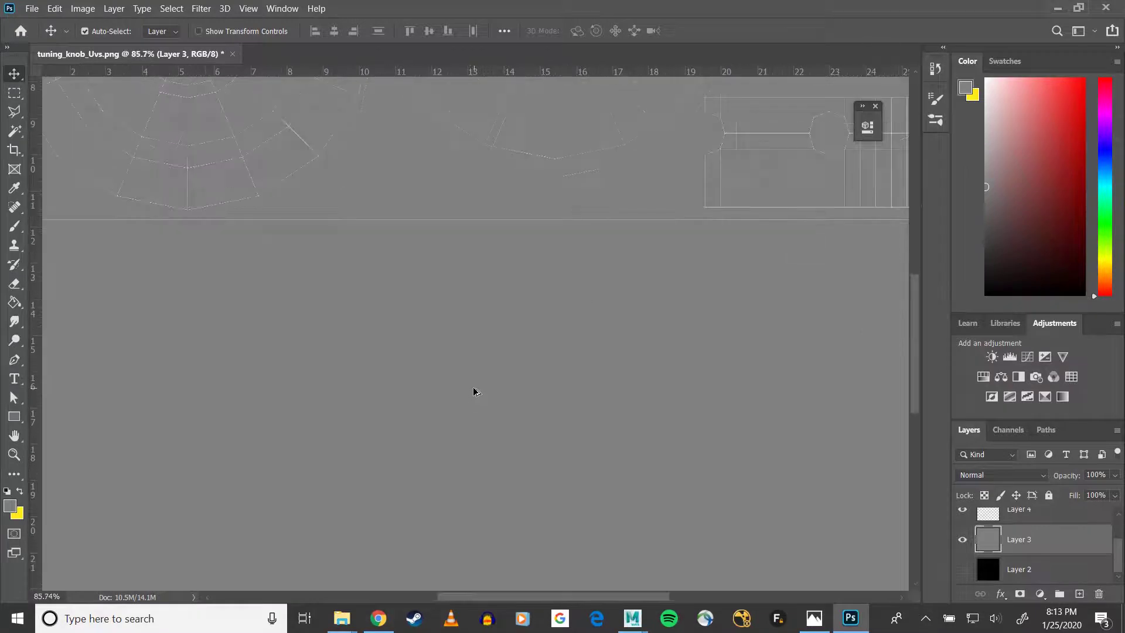
scroll(489, 385, "down", 3, "alt")
scroll(489, 385, "up", 2, "alt")
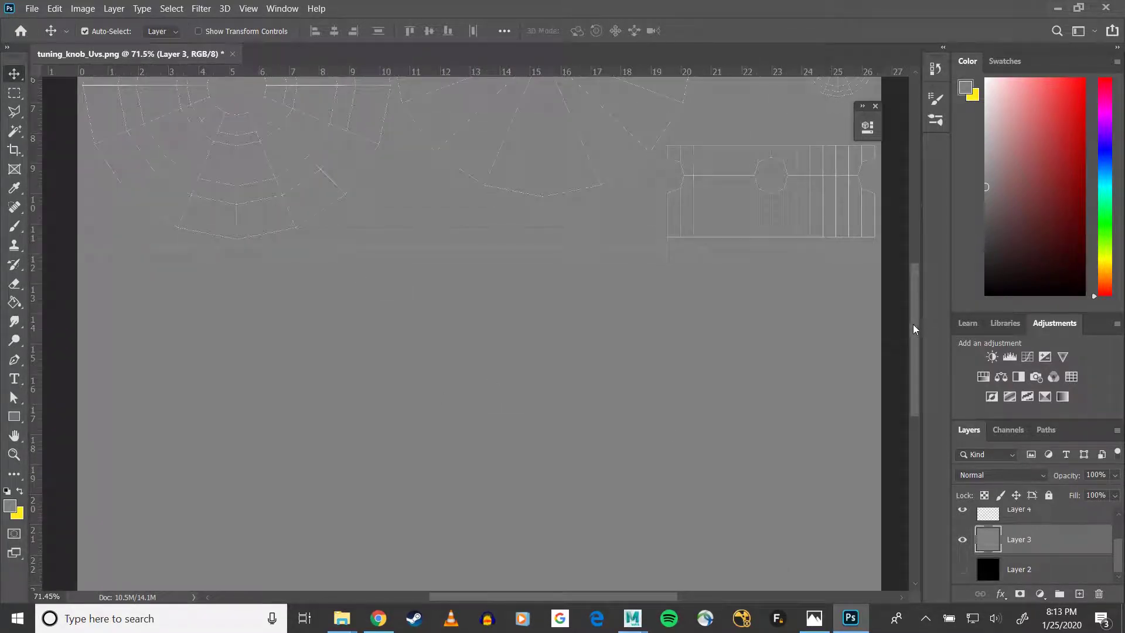
Step: Add a new layer directly above the grey Layer 3 and rename it "scratch"
left_click_drag(913, 325, 904, 363)
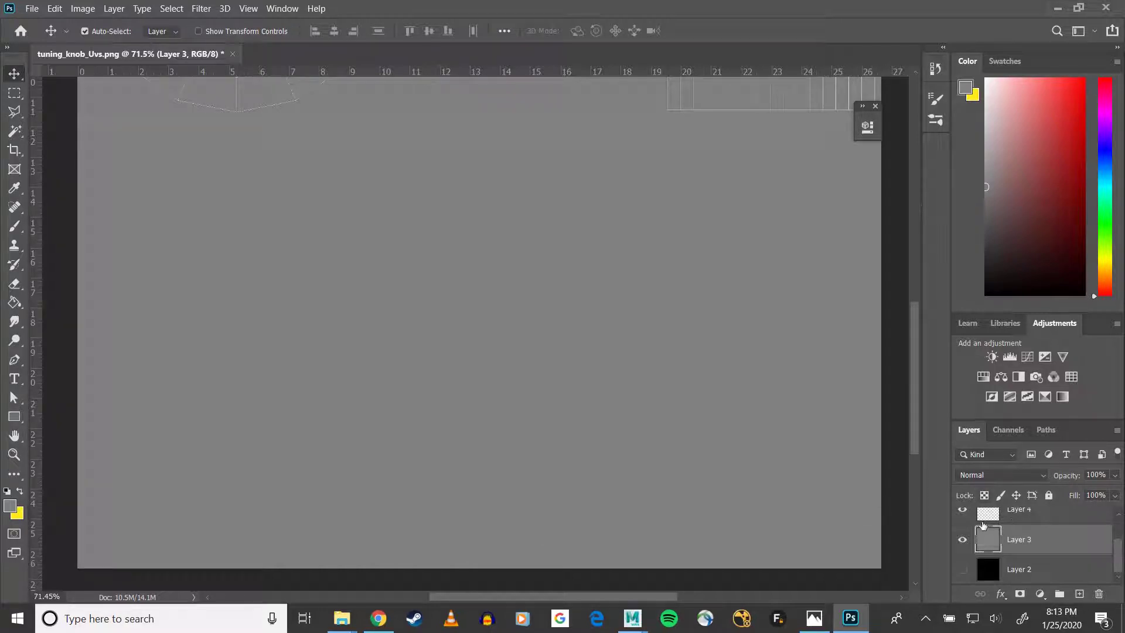
left_click(1079, 594)
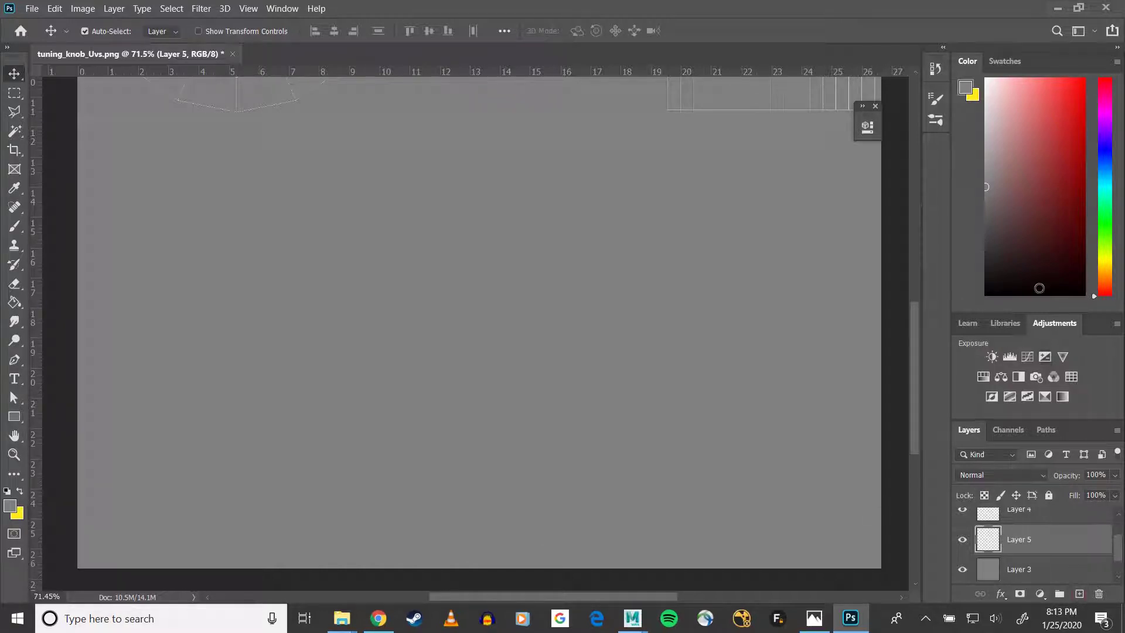
double_click(1022, 539)
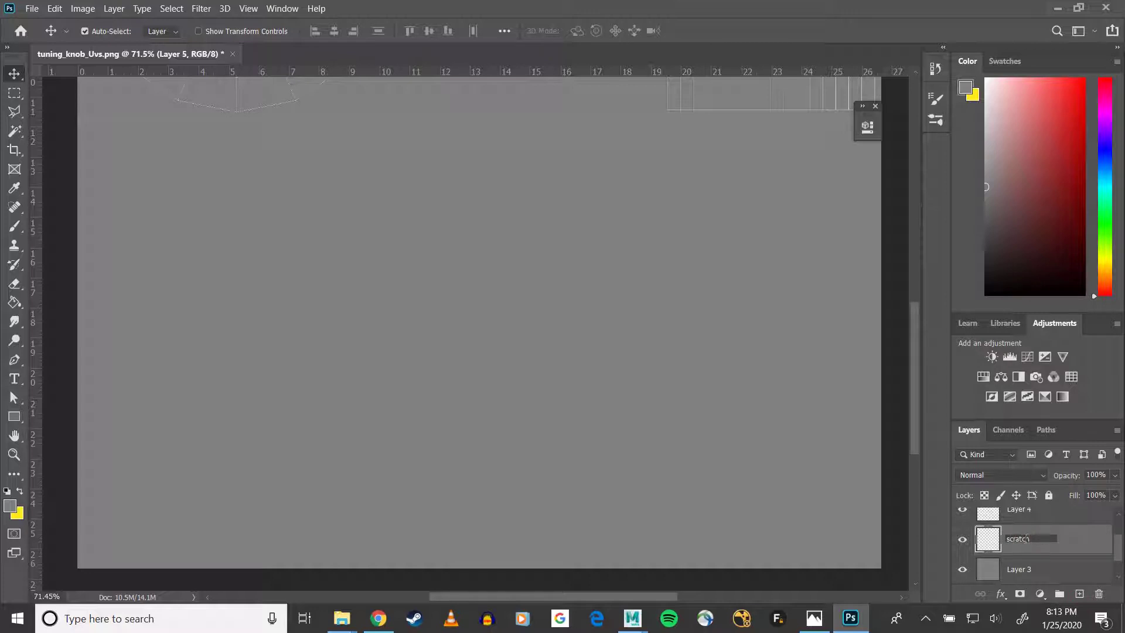
key("Return")
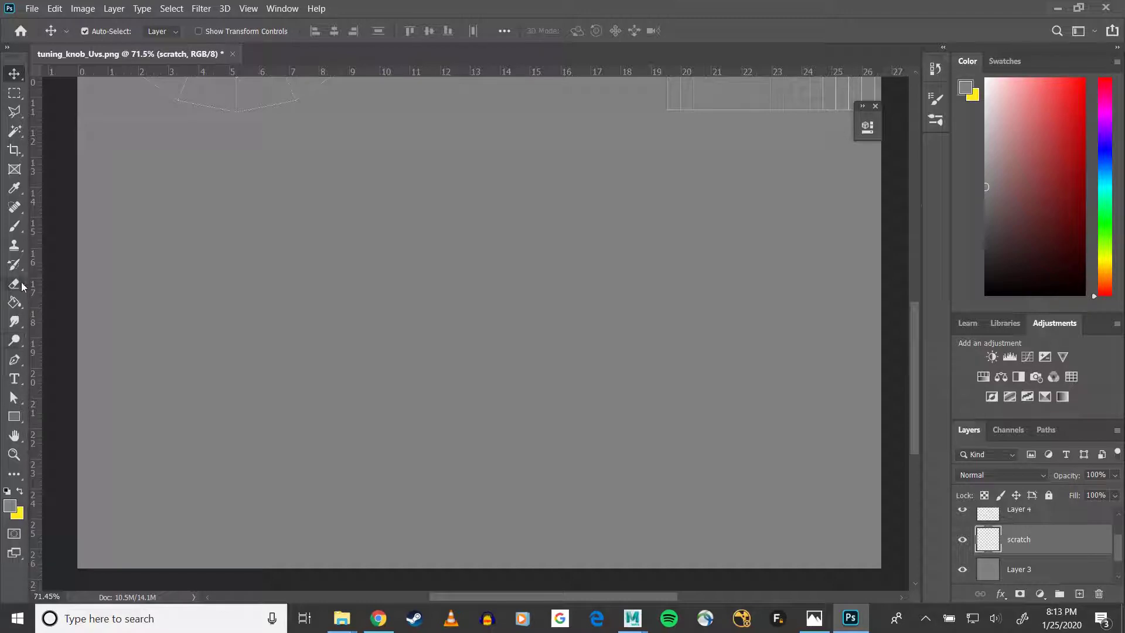
Step: Activate the Brush tool with a black foreground color and display the library of brush presets
left_click(15, 229)
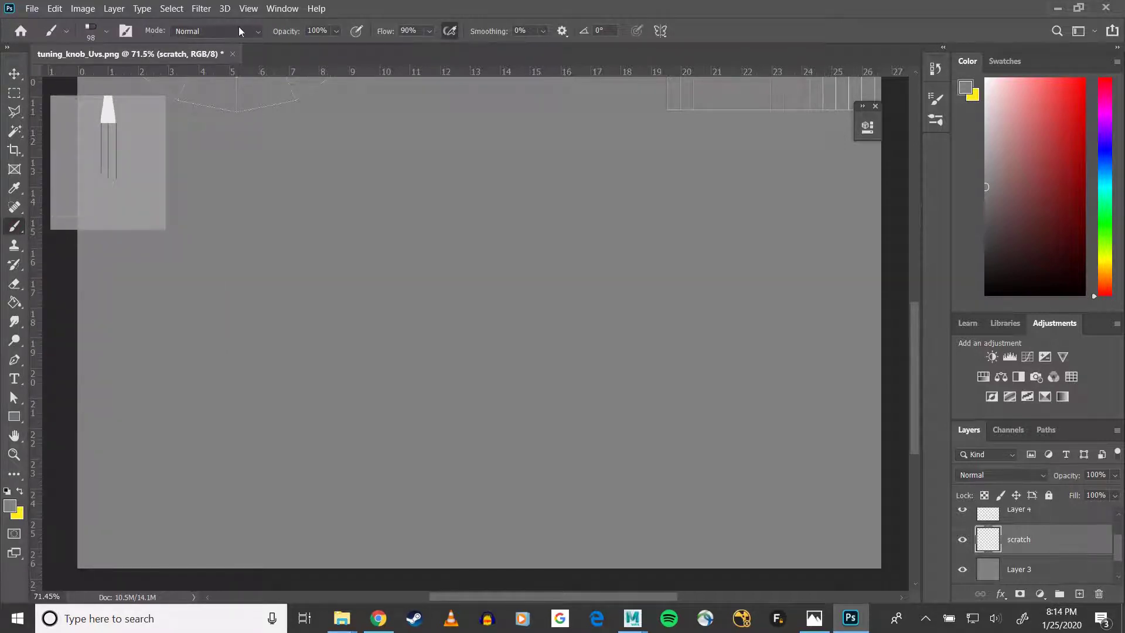
left_click_drag(1010, 287, 986, 294)
left_click(934, 106)
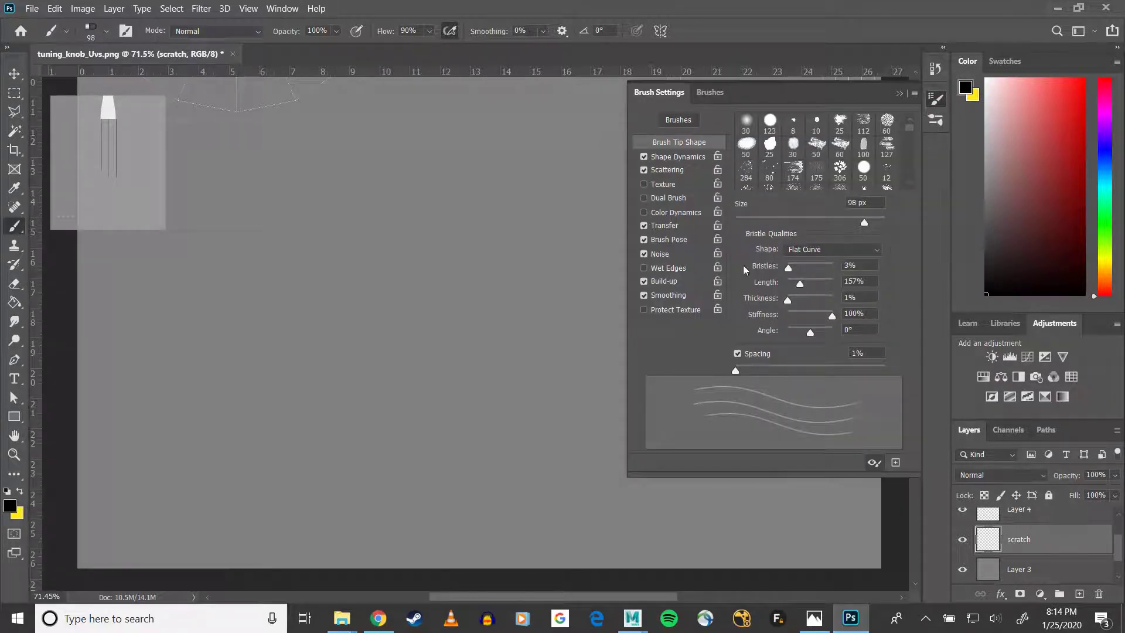
left_click(709, 93)
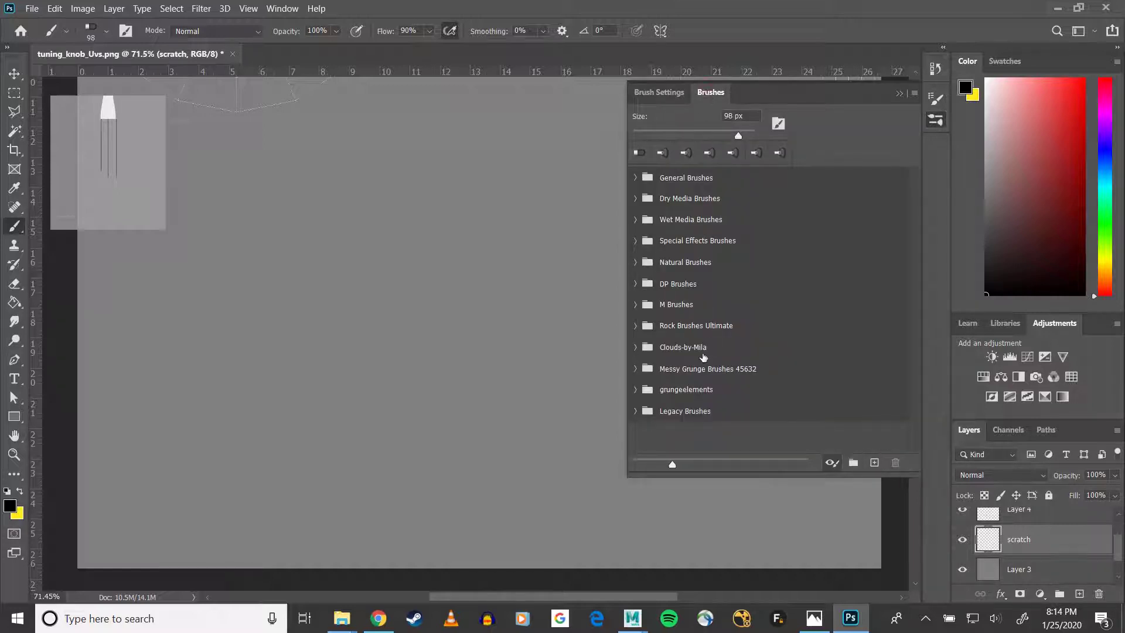
Step: Examine the Dry Media, Natural and DP brush sets for a brush suited to scratches
scroll(703, 356, "down", 2)
scroll(704, 356, "up", 3)
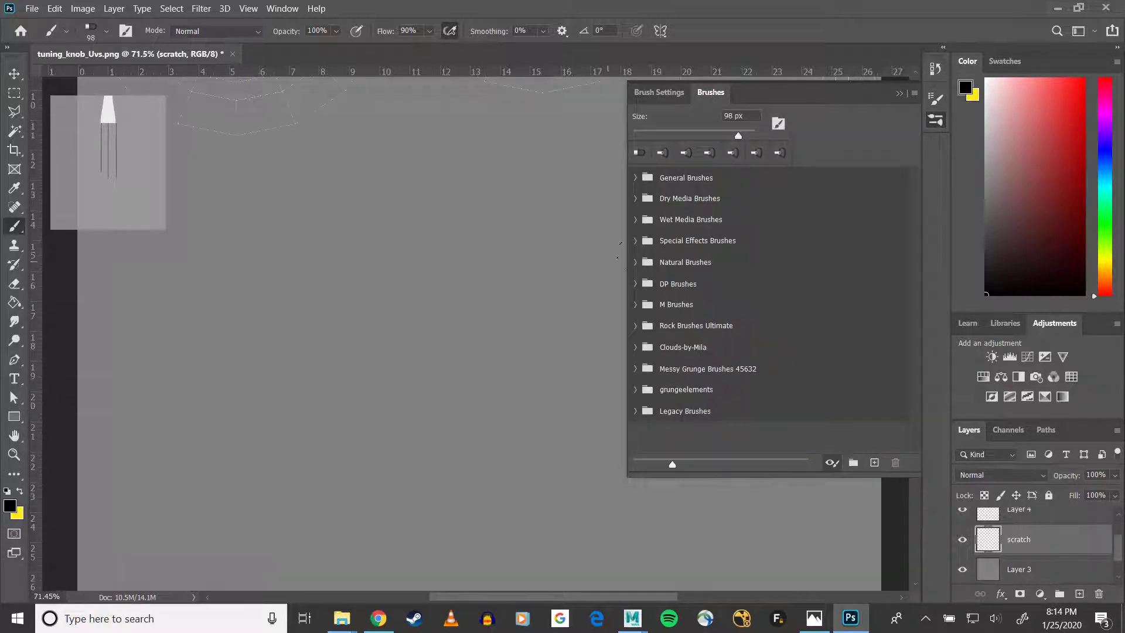
left_click(635, 198)
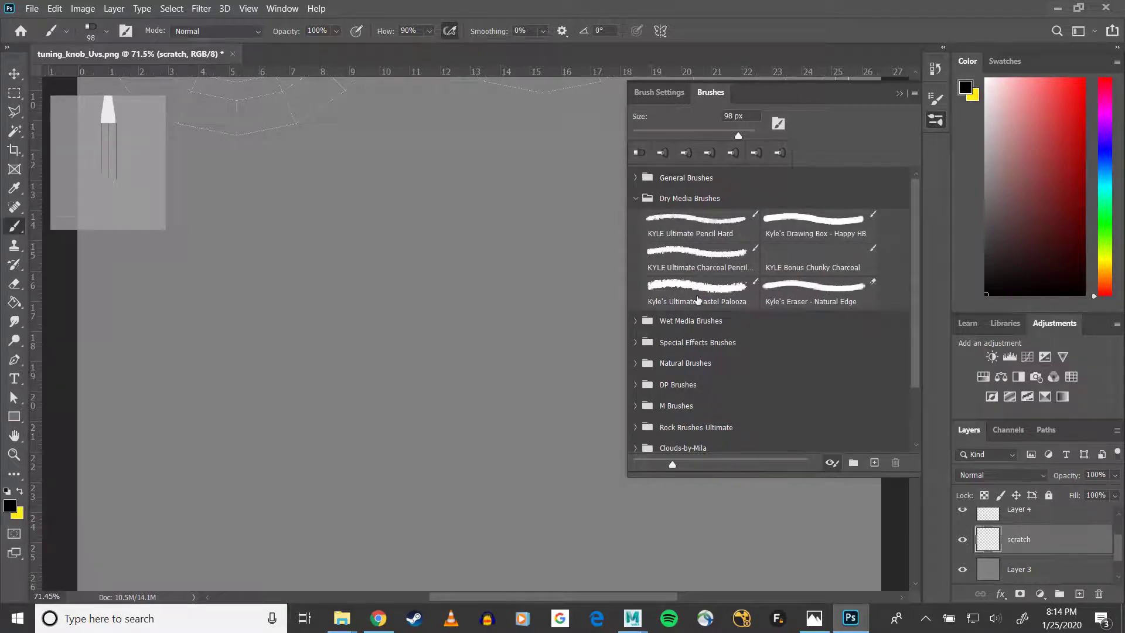
scroll(682, 302, "down", 2)
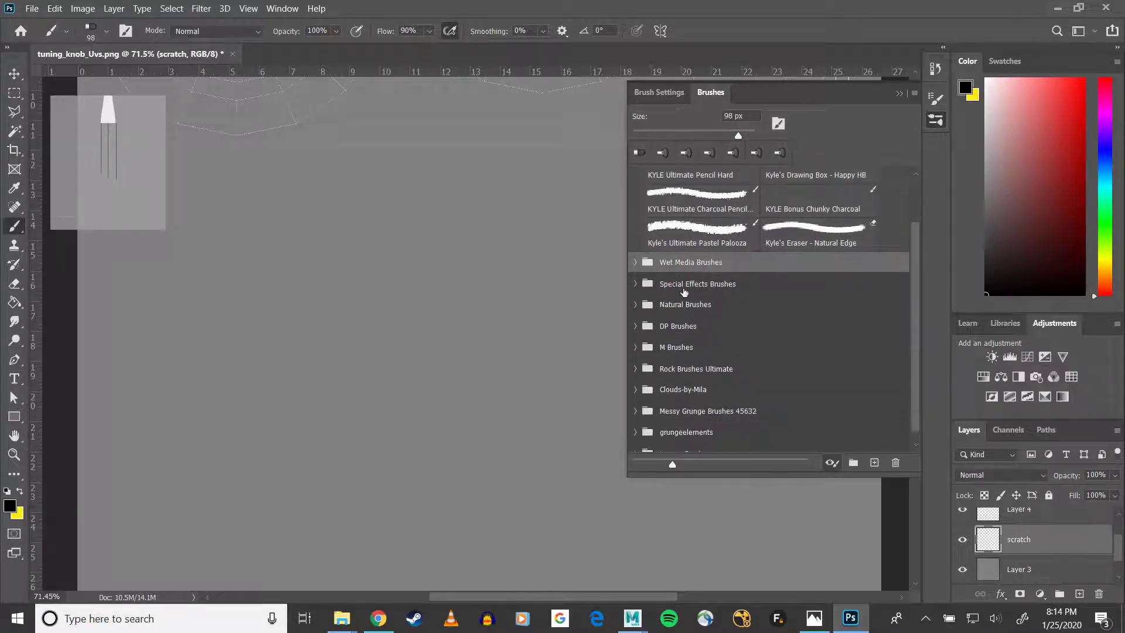
left_click(635, 305)
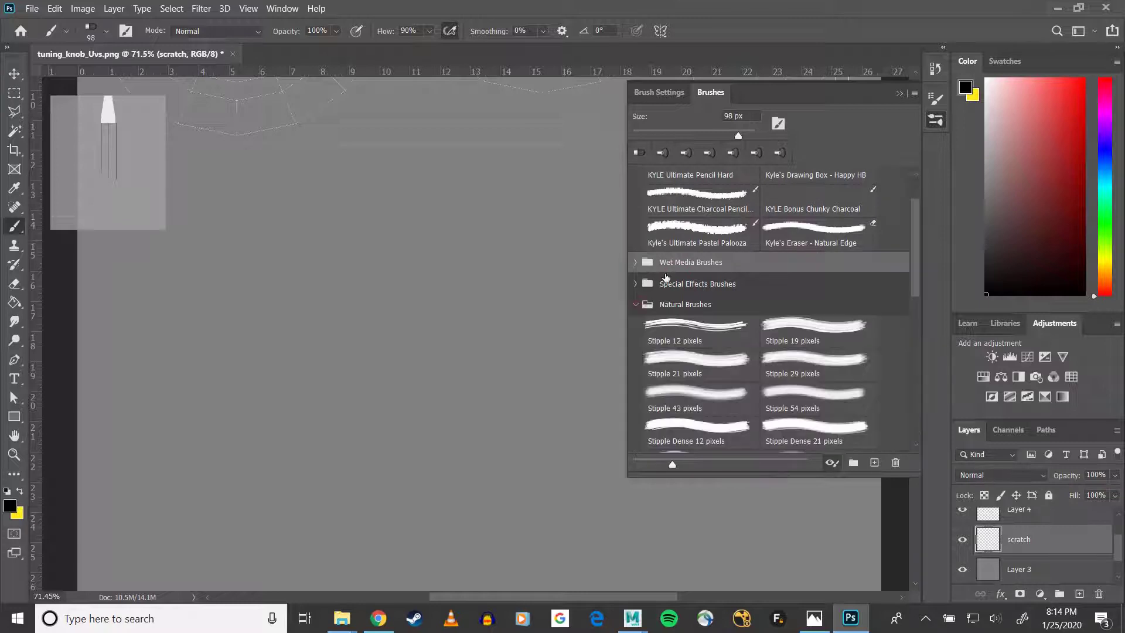
scroll(666, 278, "down", 4)
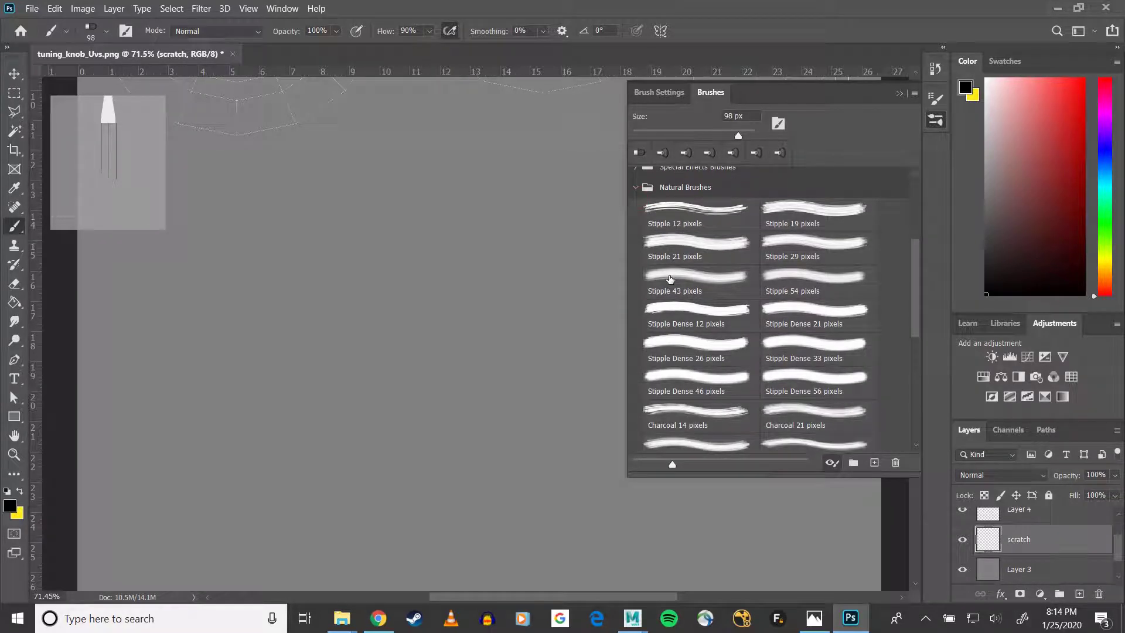
left_click(670, 279)
scroll(670, 279, "down", 3)
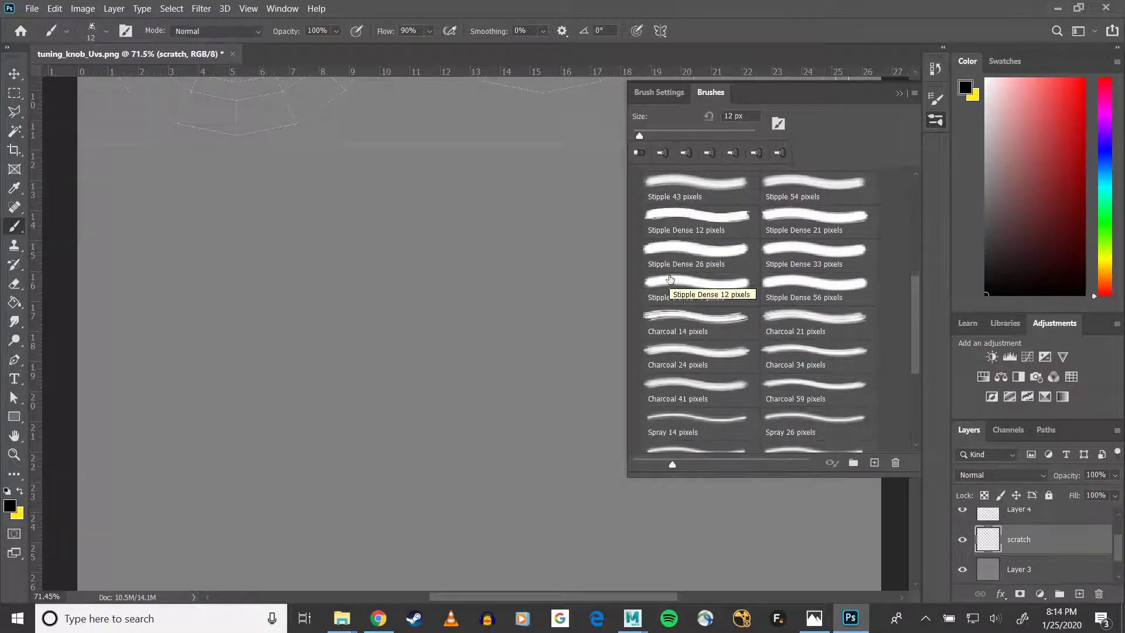
left_click(669, 279)
scroll(670, 280, "down", 2)
left_click(669, 279)
scroll(670, 280, "down", 1)
left_click(670, 279)
left_click(747, 322)
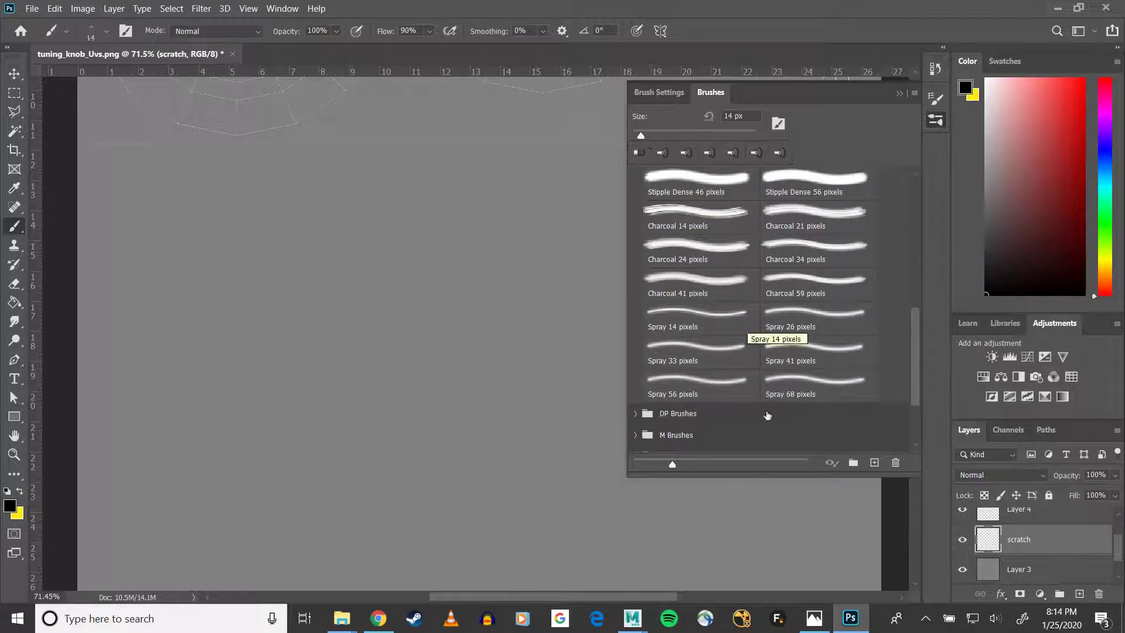
left_click(839, 390)
left_click(677, 419)
scroll(685, 413, "down", 2)
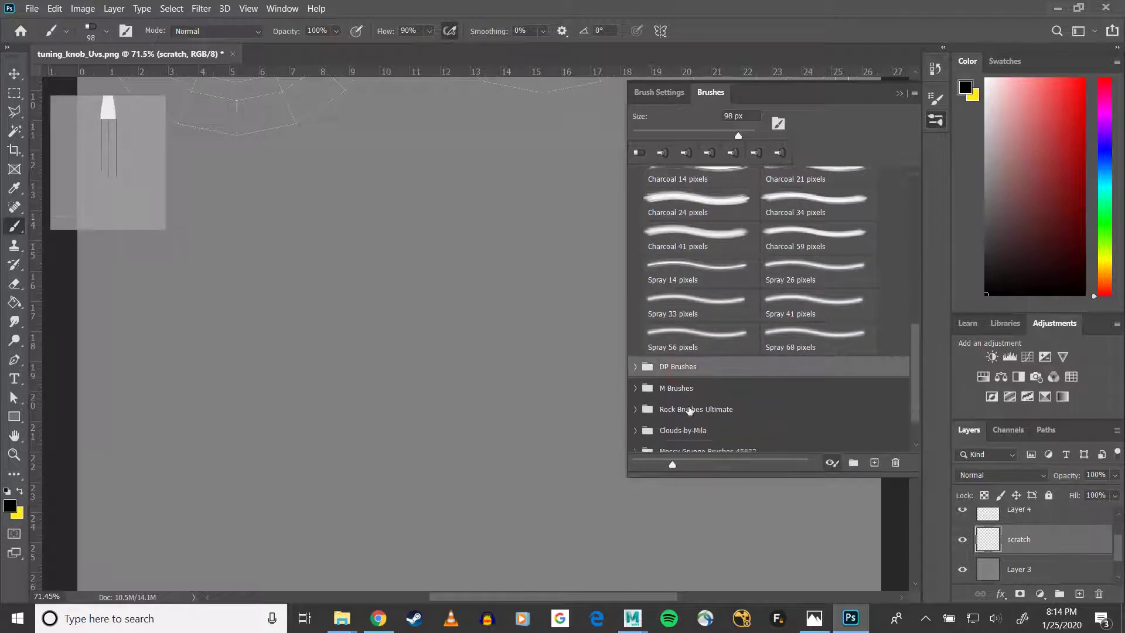
scroll(698, 404, "down", 2)
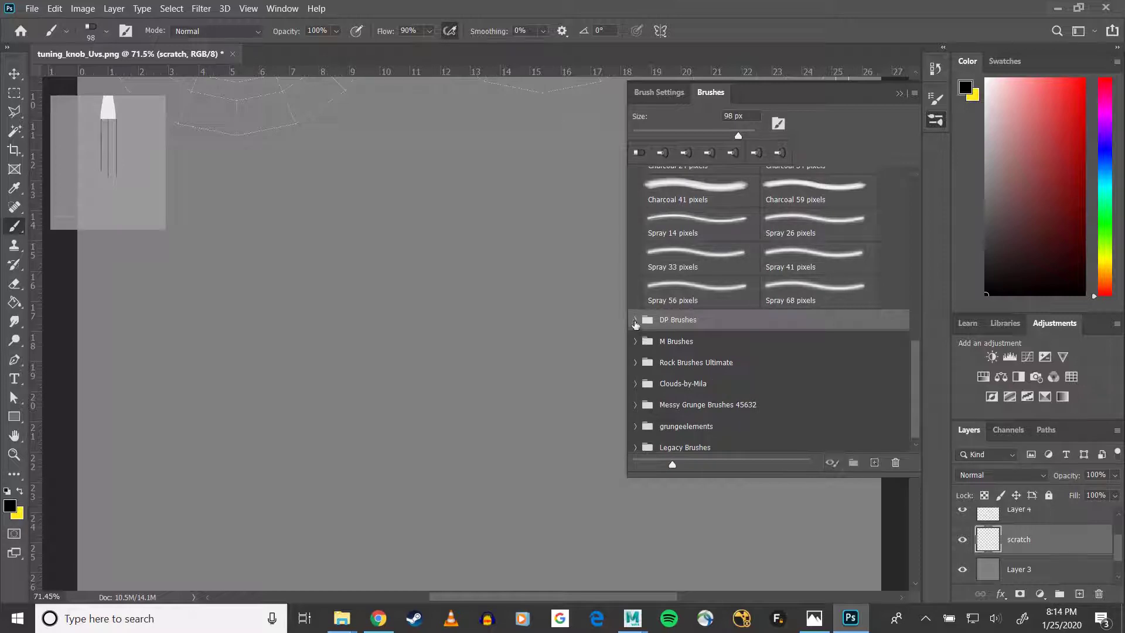
left_click(635, 320)
left_click(634, 320)
scroll(716, 302, "up", 8)
scroll(721, 304, "up", 10)
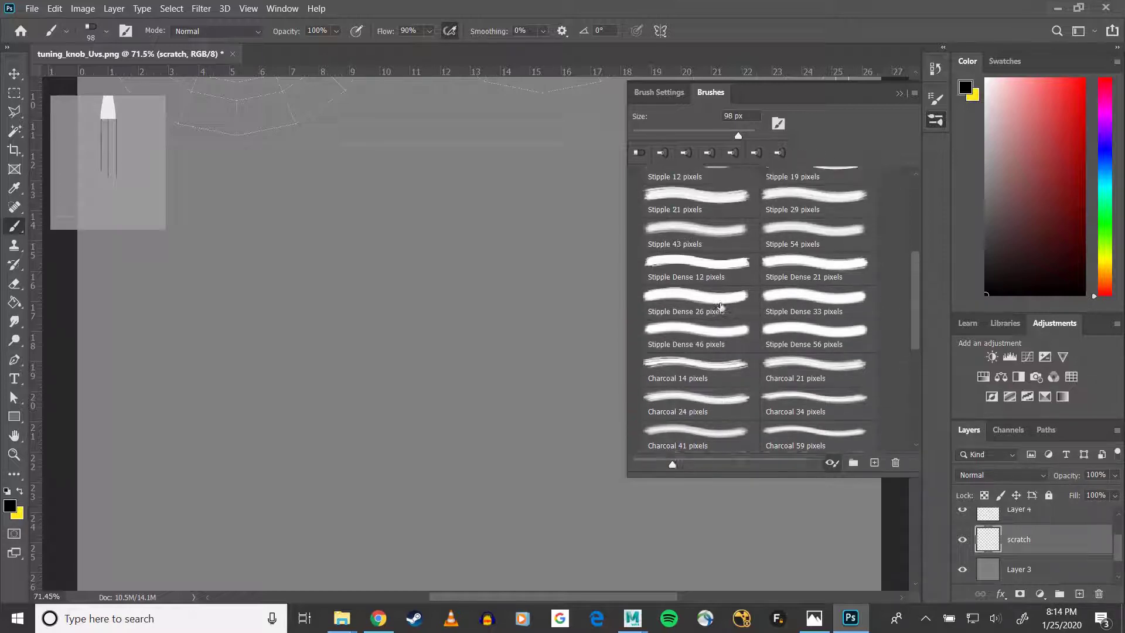
scroll(654, 286, "up", 2)
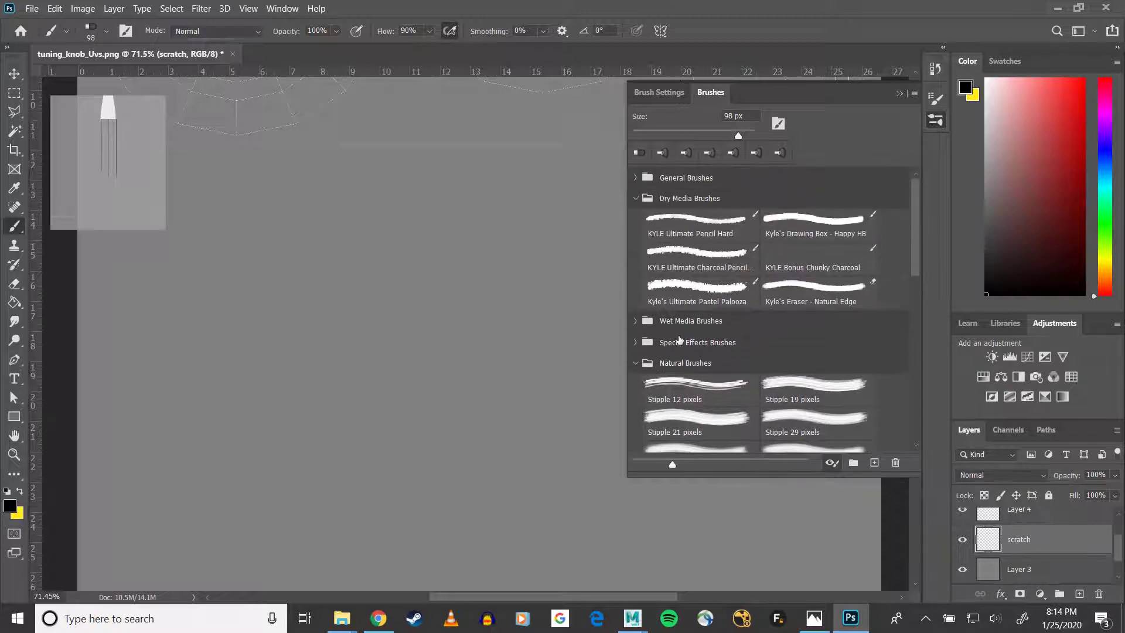
Step: Look through the Special Effects, Wet Media and General brush sets for a scratch-like brush
left_click(634, 345)
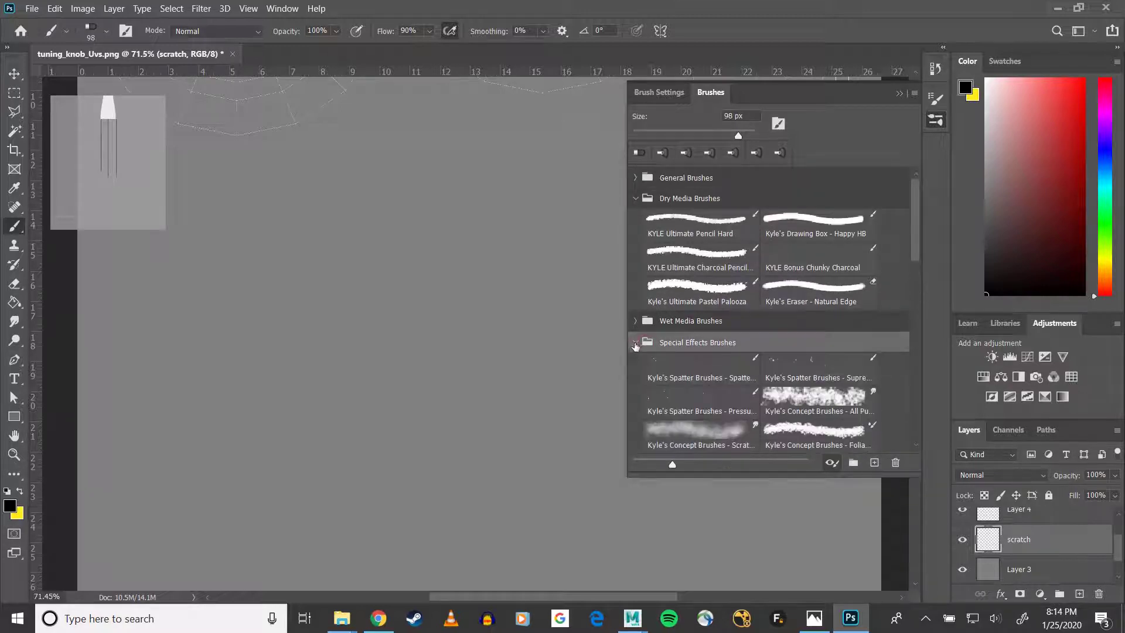
scroll(644, 346, "down", 3)
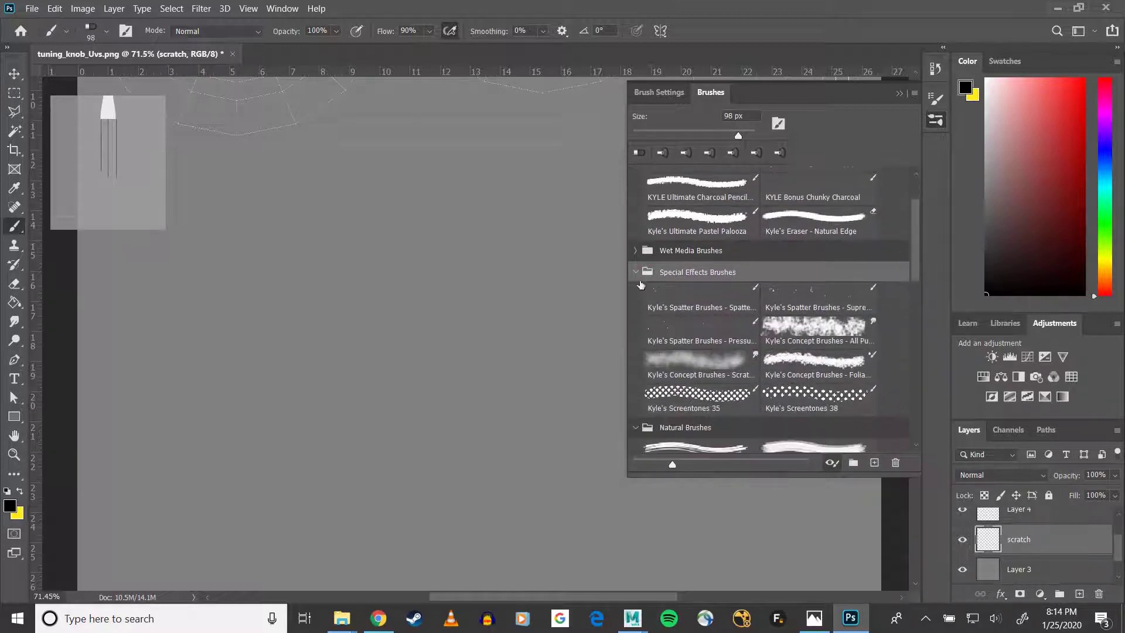
left_click(636, 272)
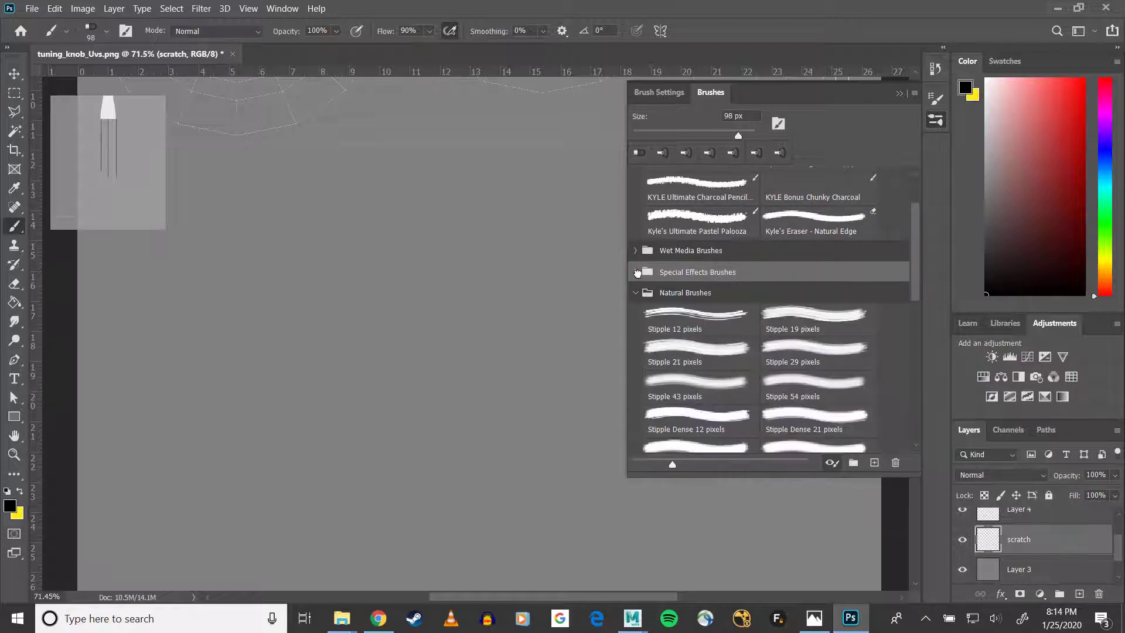
left_click(637, 251)
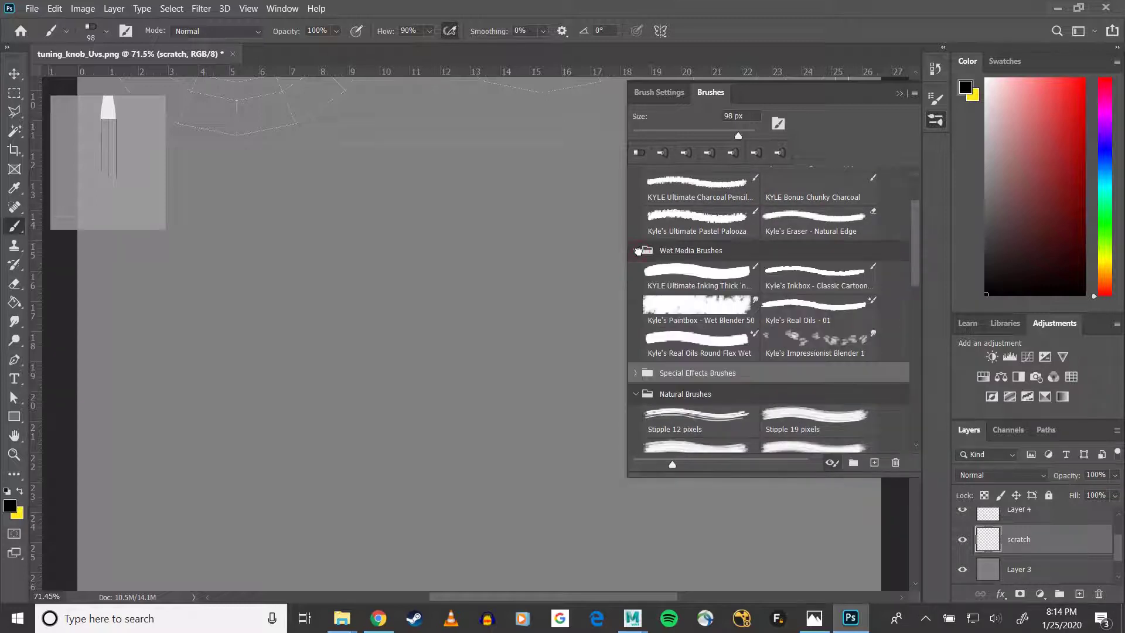
left_click(638, 250)
scroll(638, 252, "up", 3)
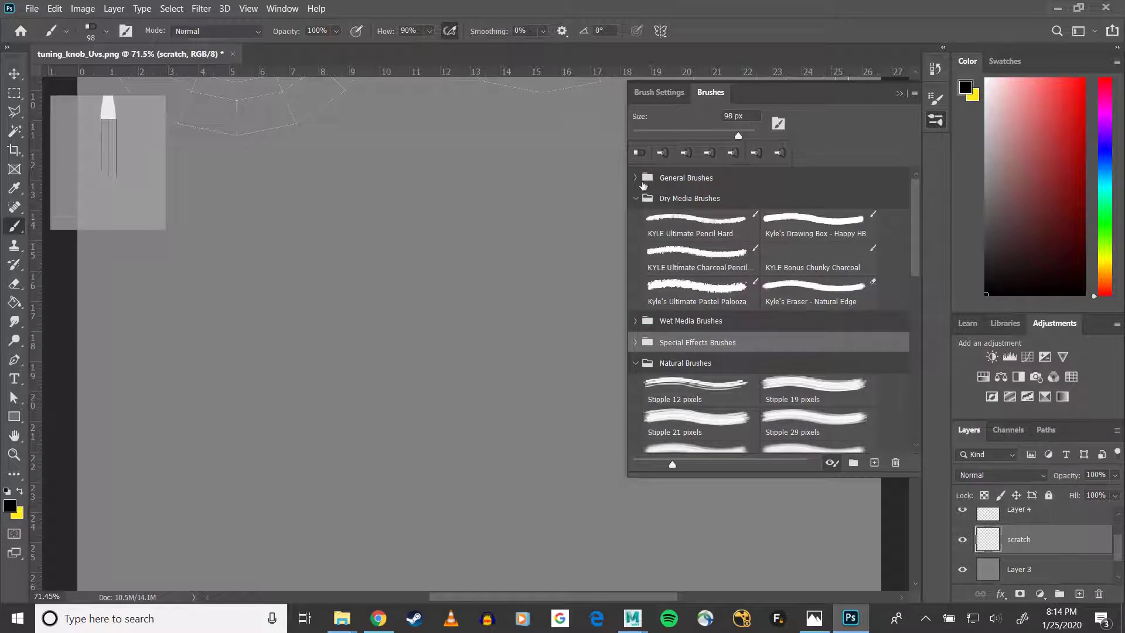
left_click(638, 179)
left_click(638, 179)
Step: Choose the "crosshatch gesture" brush from the M Brushes set
scroll(724, 305, "down", 1)
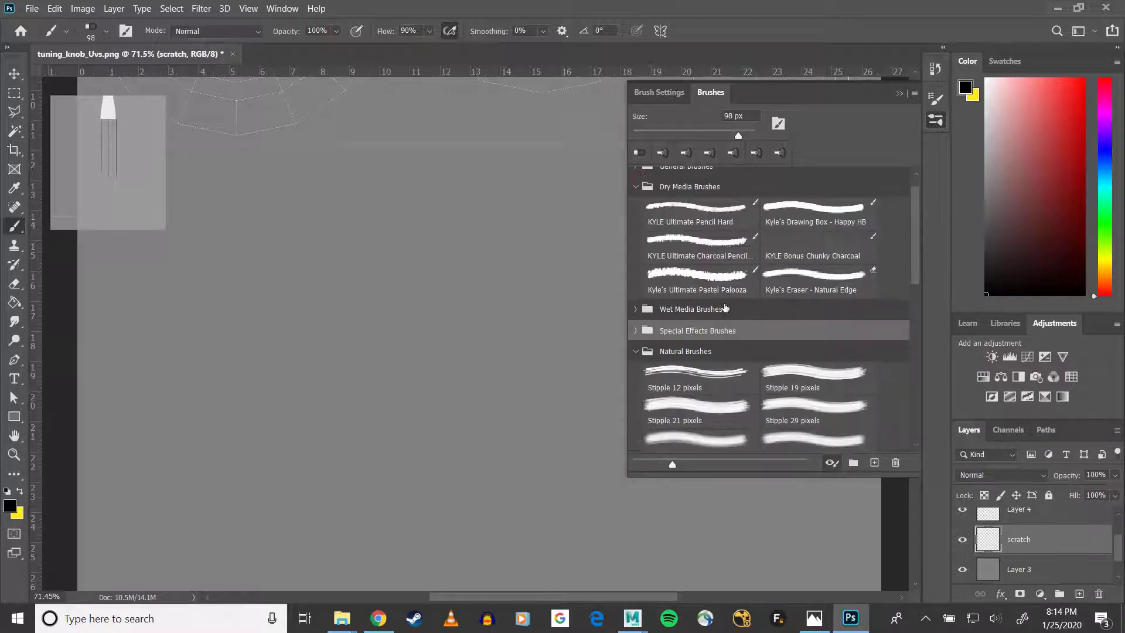
scroll(725, 307, "down", 2)
left_click_drag(915, 268, 911, 391)
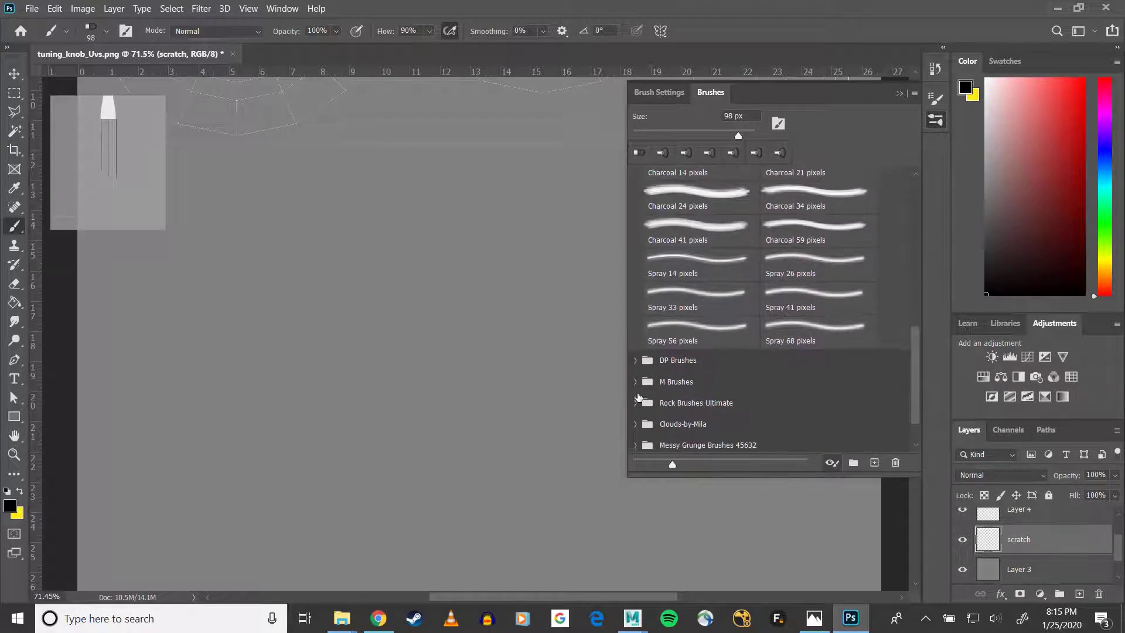
left_click(637, 382)
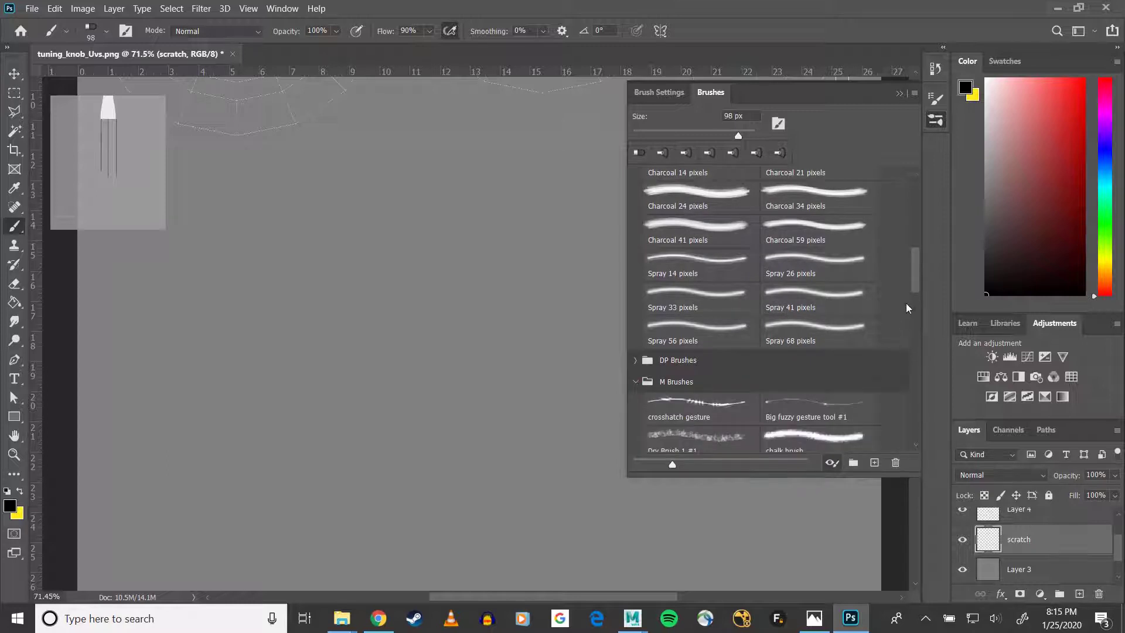
mouse_move(913, 284)
left_mouse_down()
mouse_move(915, 328)
mouse_move(916, 316)
left_mouse_up()
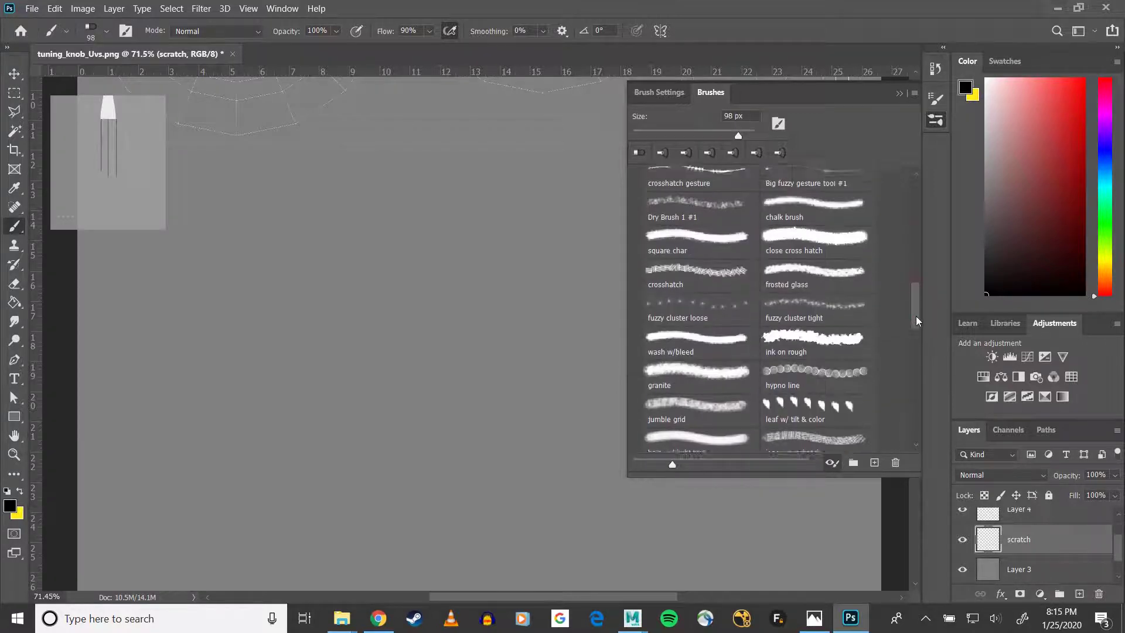
left_click(667, 212)
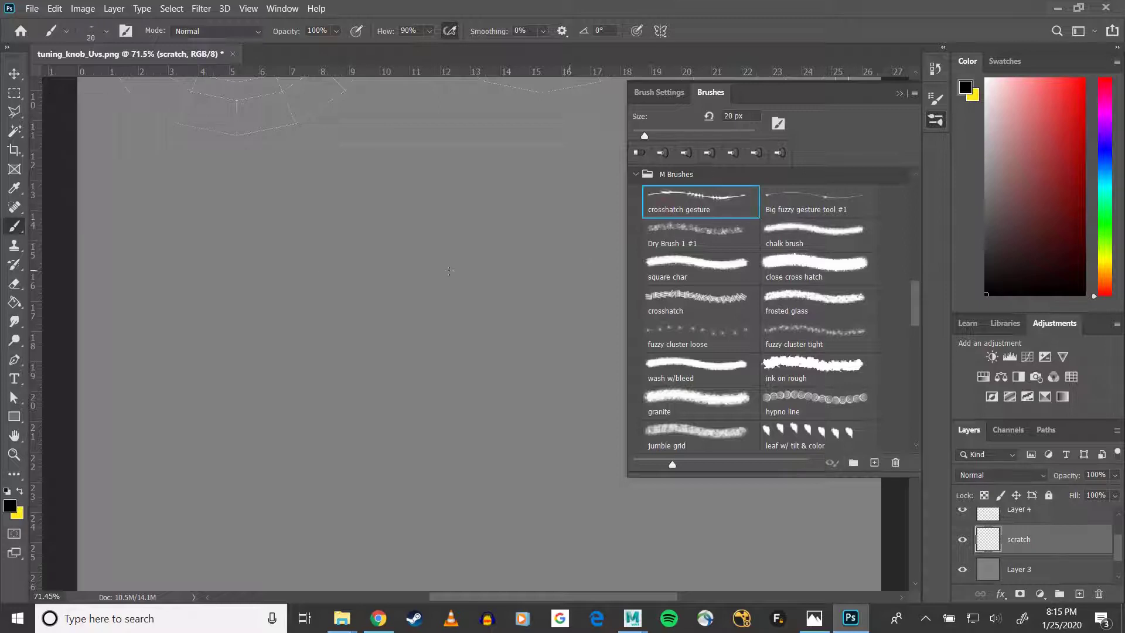
Step: Paint scattered straight and curved black scratch strokes, some crossing, on the scratch layer in the empty area below the UV shells
left_click_drag(183, 240, 339, 381)
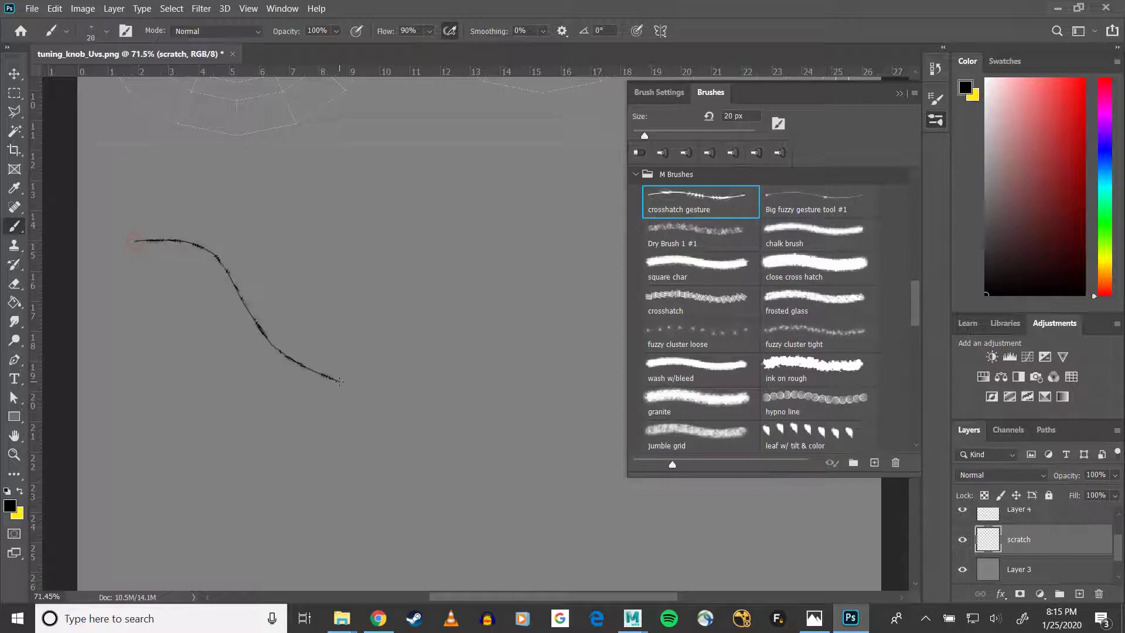
left_click_drag(612, 220, 580, 519)
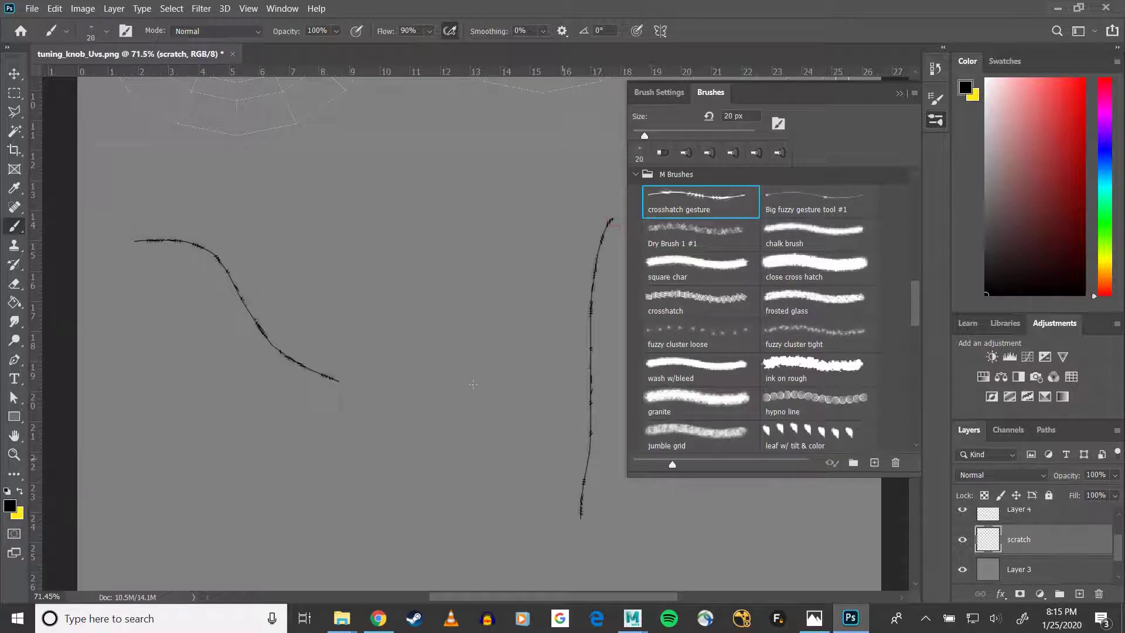
left_click_drag(408, 267, 492, 394)
left_click_drag(549, 284, 493, 489)
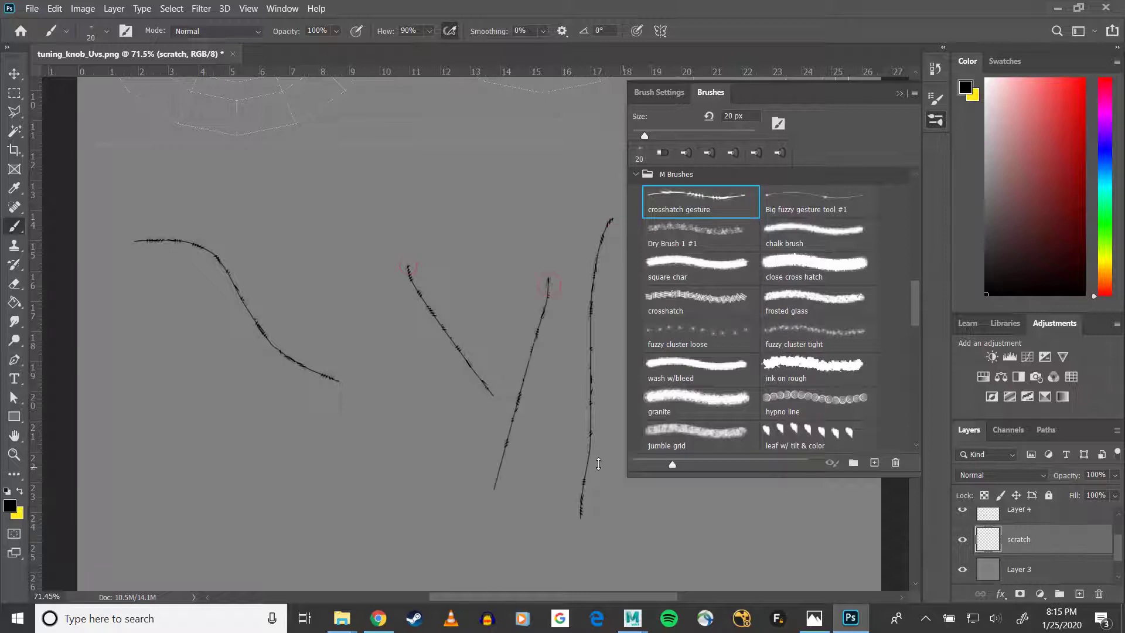
scroll(598, 464, "down", 1)
left_click_drag(121, 398, 387, 472)
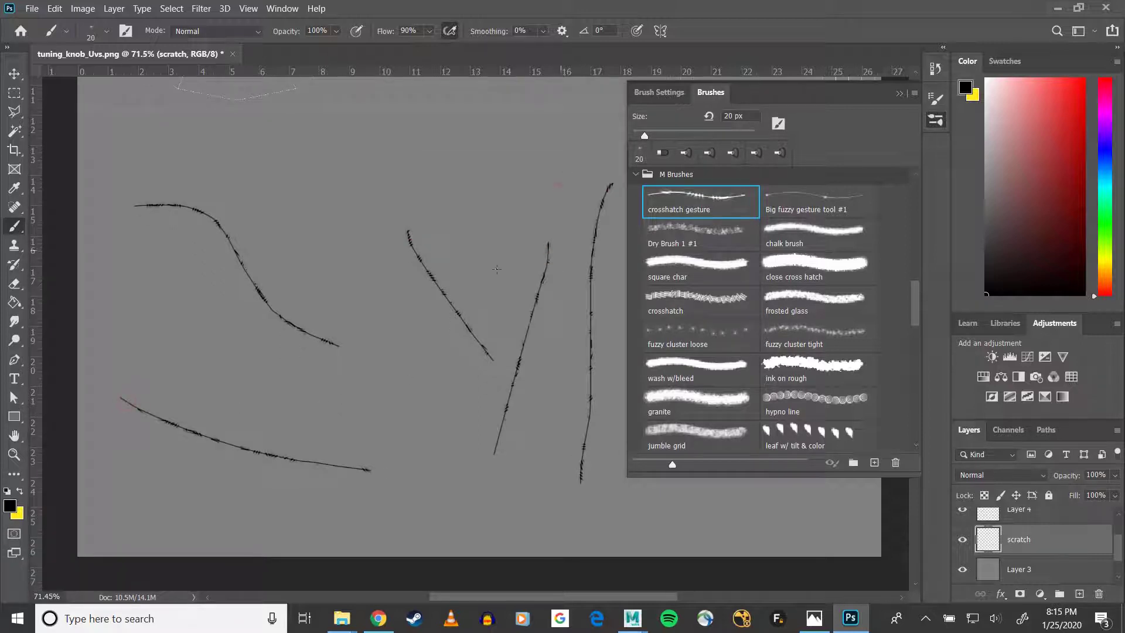
left_click_drag(553, 191, 462, 321)
mouse_move(454, 272)
left_mouse_down()
mouse_move(405, 346)
mouse_move(432, 381)
left_mouse_up()
left_click_drag(384, 287, 491, 363)
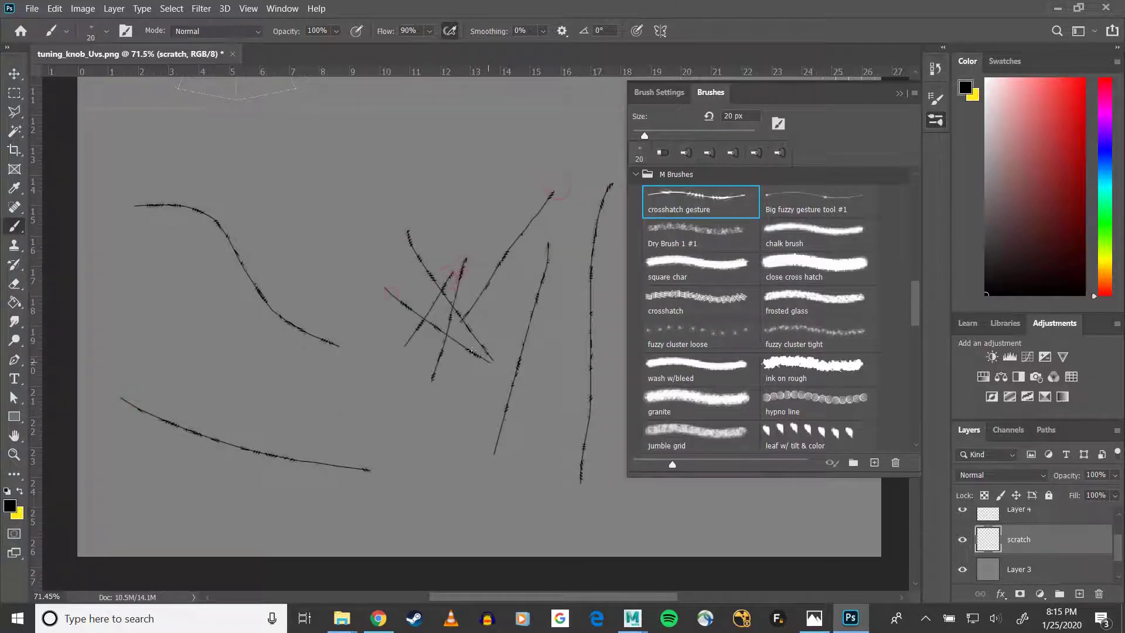
Step: Paint two curved black scratches at the lower-right edge of the left circular UV shell
scroll(472, 351, "up", 6)
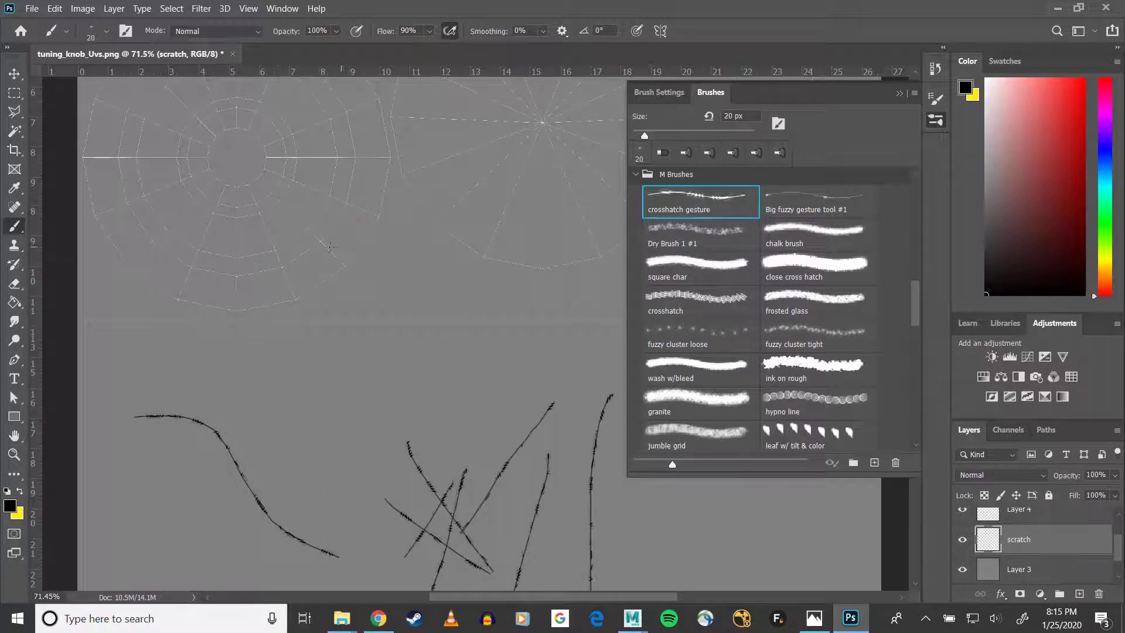
left_click_drag(358, 221, 401, 333)
left_click_drag(380, 177, 313, 214)
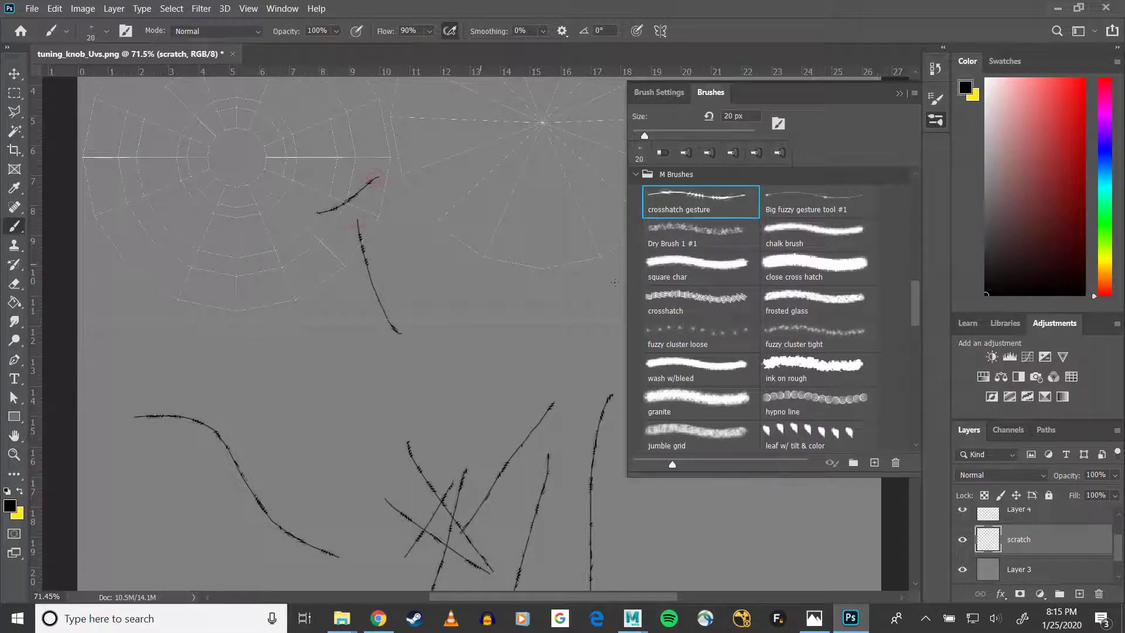
Step: Paint two crossing black scratches over the centre of the right circular UV shell and a long near-horizontal scratch in the empty lower-right area
scroll(640, 374, "up", 2)
scroll(527, 235, "up", 1)
left_click_drag(477, 143, 554, 197)
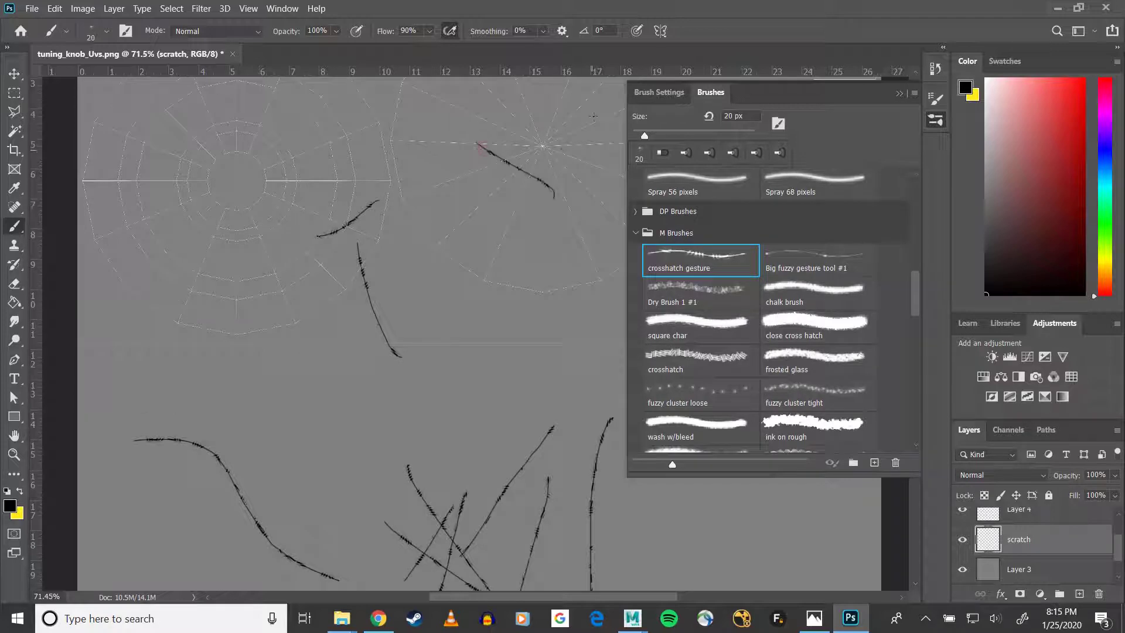
left_click_drag(593, 116, 508, 191)
scroll(653, 531, "down", 2)
left_click_drag(599, 515, 799, 533)
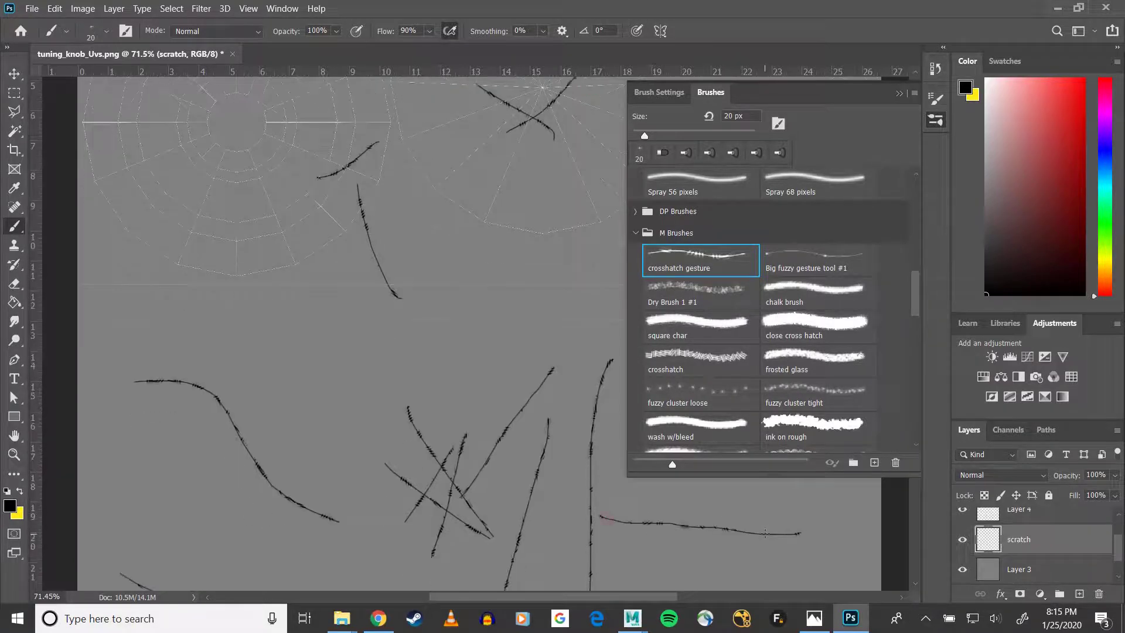
Step: Turn on Wet Edges for the crosshatch gesture brush and paint two short scratches above the crossing strokes below the UV shells
scroll(799, 534, "down", 2)
left_click(657, 92)
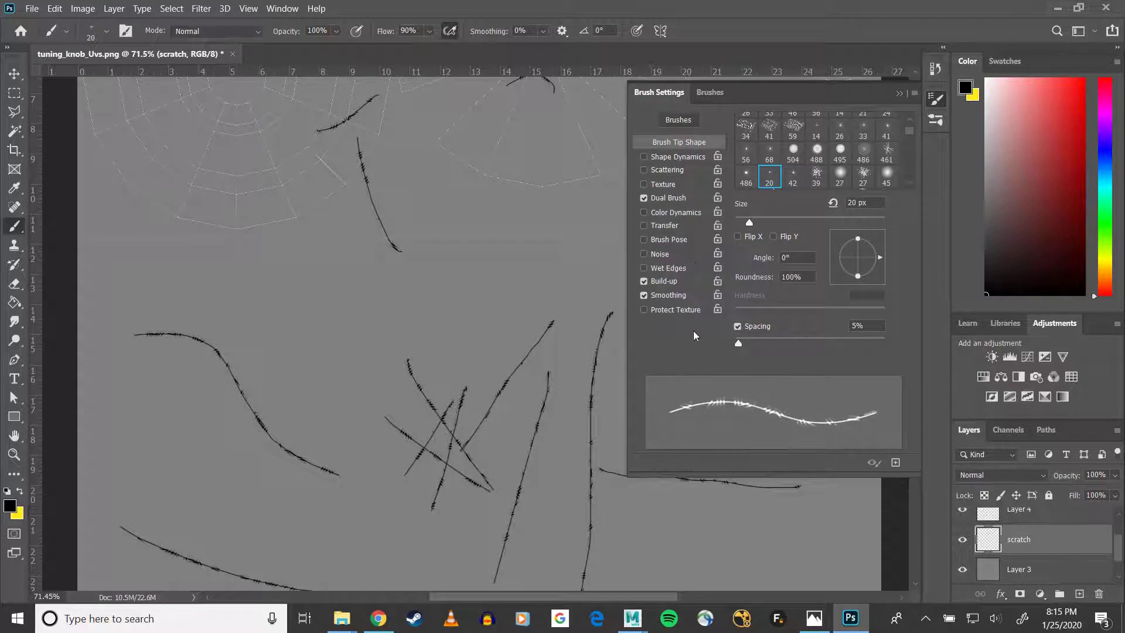
left_click(661, 271)
left_click_drag(474, 304, 528, 367)
left_click_drag(530, 267, 413, 291)
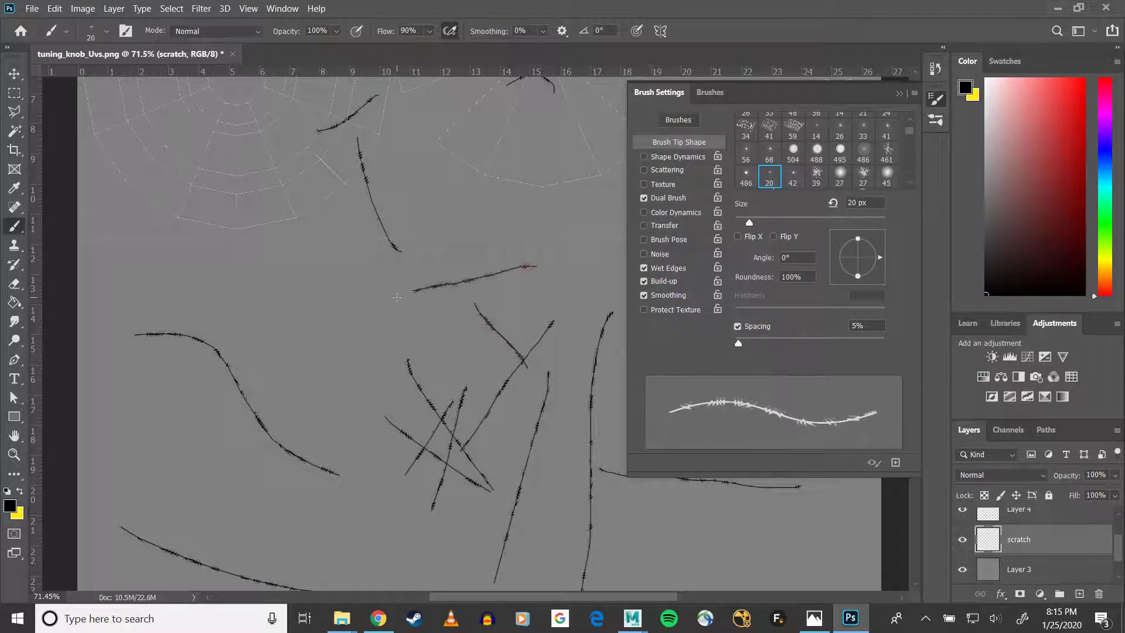
Step: Enlarge the brush to 60 px and paint a thick diagonal scratch in the empty area below the left circular UV shell
key("bracketright")
key("bracketright")
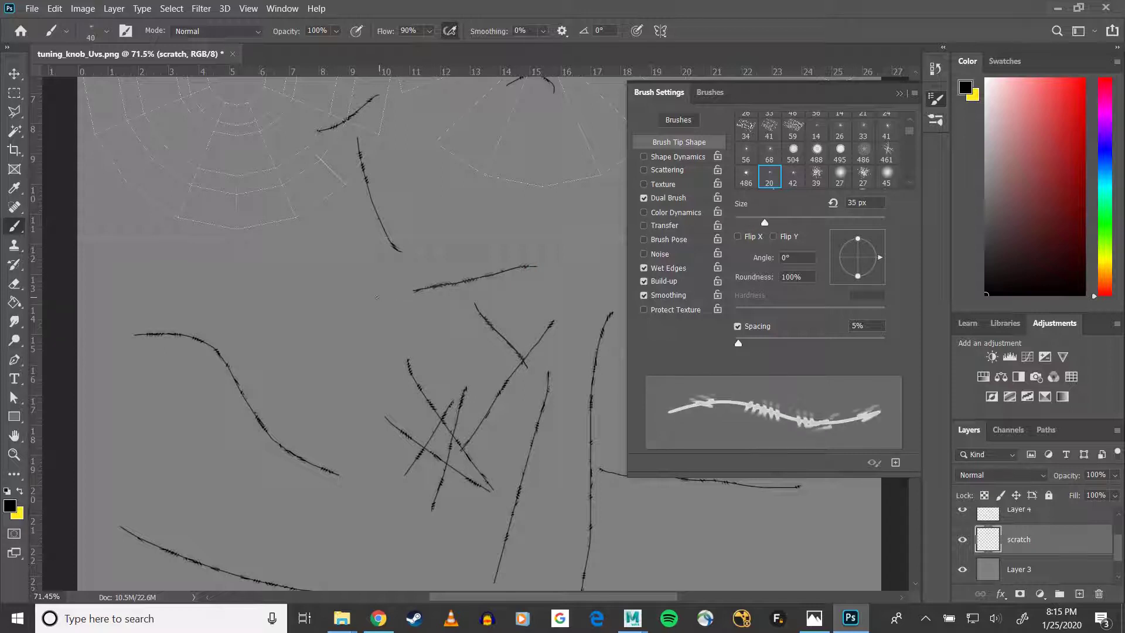
key("bracketright")
left_click_drag(363, 268, 304, 367)
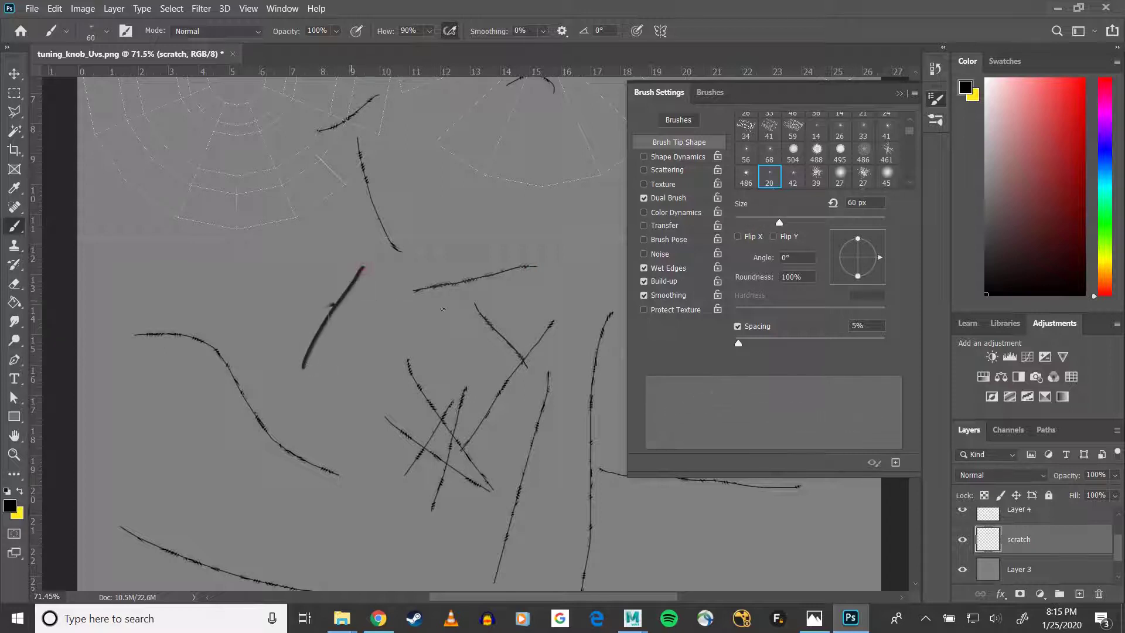
Step: Reduce the brush to 45 px and paint two scratches on the lower part of the right circular UV shell and one on the left shell
key("bracketleft")
key("bracketleft")
left_click_drag(468, 151, 519, 194)
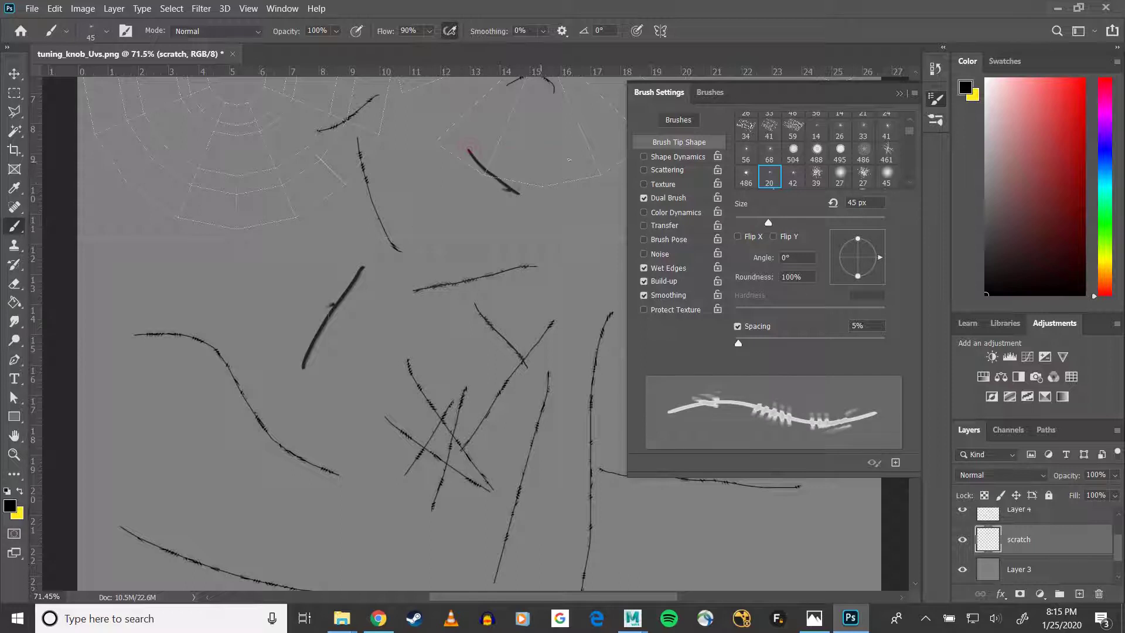
scroll(568, 159, "up", 3)
left_click_drag(597, 158, 594, 256)
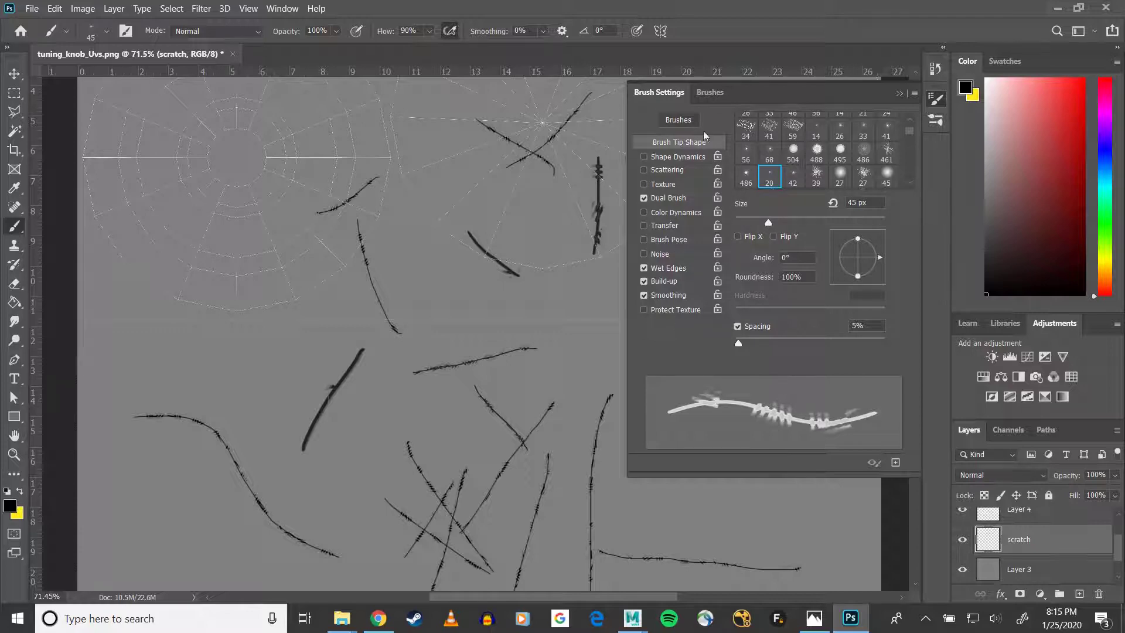
left_click(711, 92)
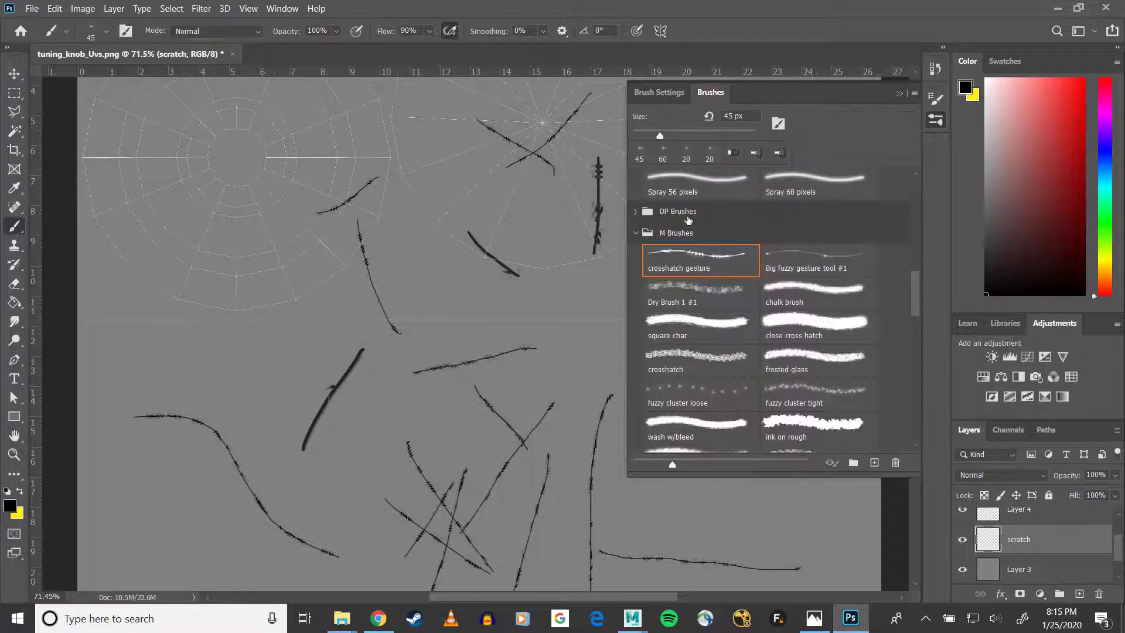
left_click_drag(108, 125, 146, 208)
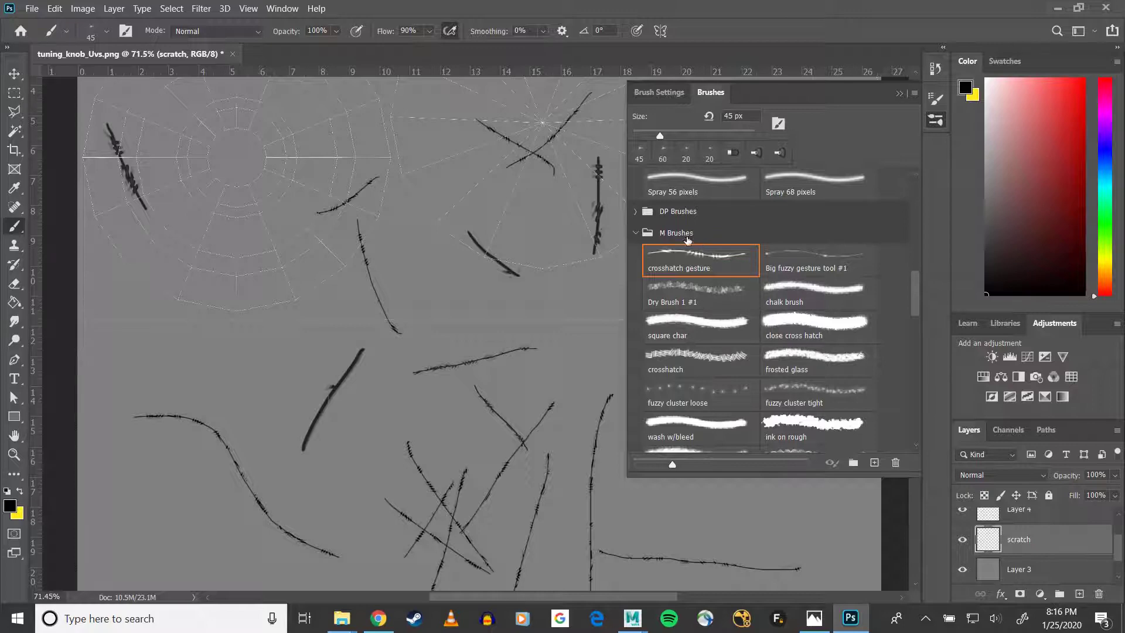
Step: Collapse the M Brushes set and expand the Legacy Brushes set
left_click(635, 233)
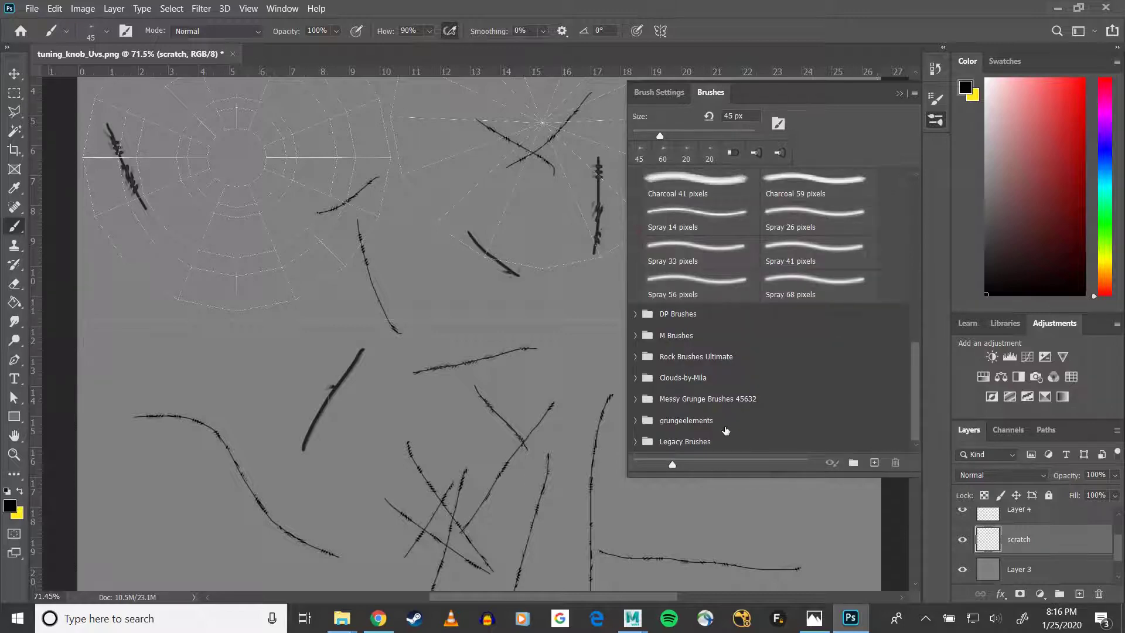
left_click(636, 443)
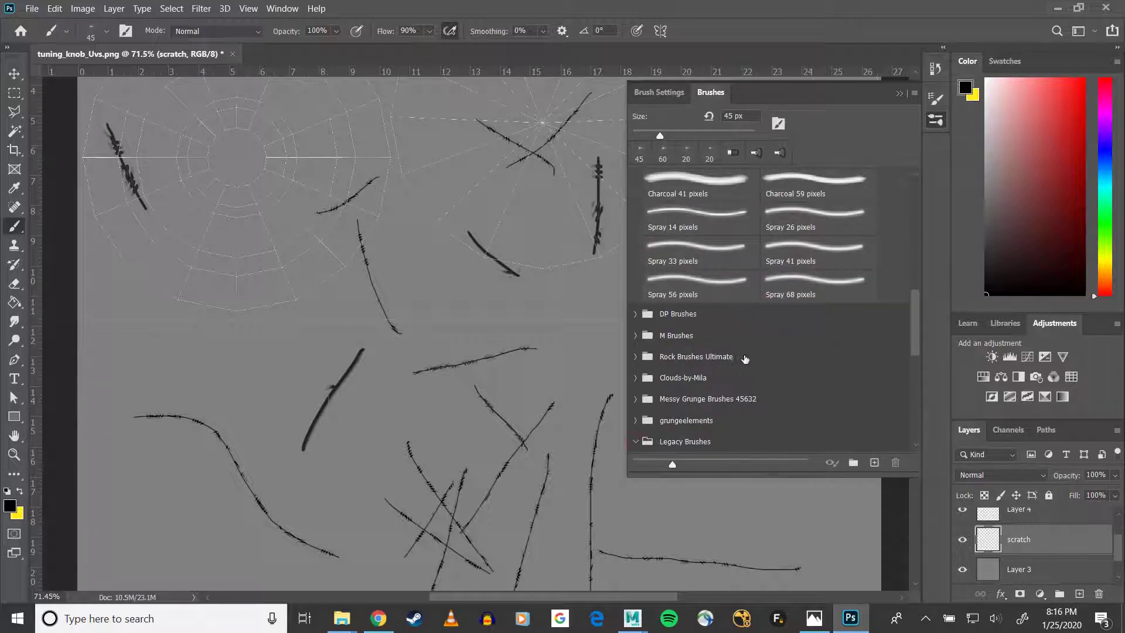
scroll(749, 375, "down", 1)
Step: Examine the tool preset options, the brush preset options with their loadable brush sets, and the new brush settings, without saving a preset
left_click(66, 33)
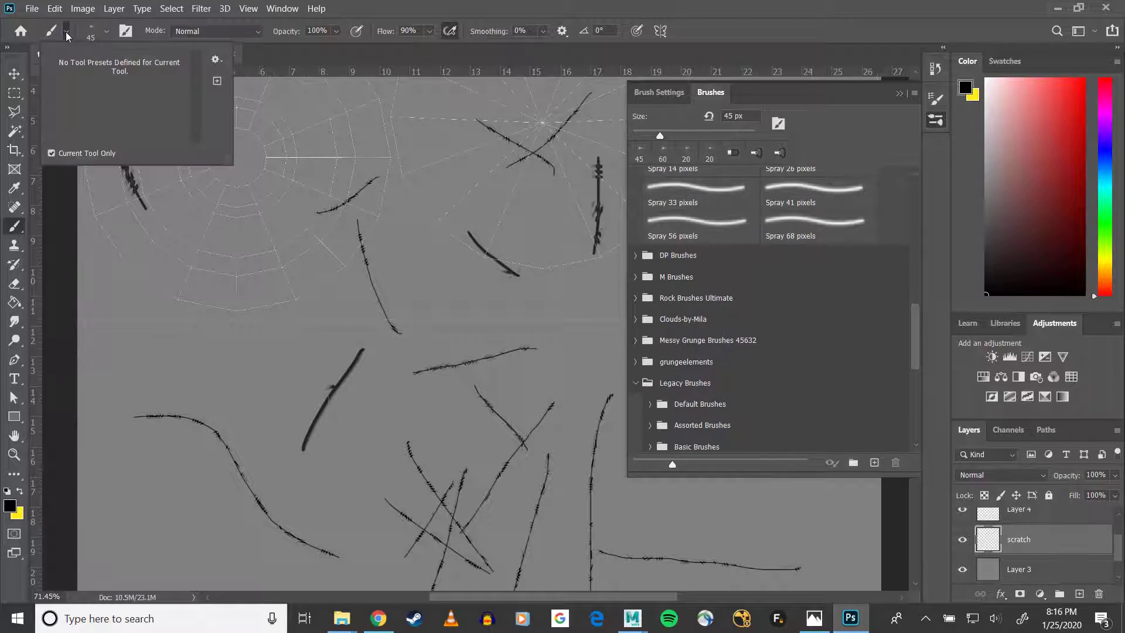
left_click(216, 60)
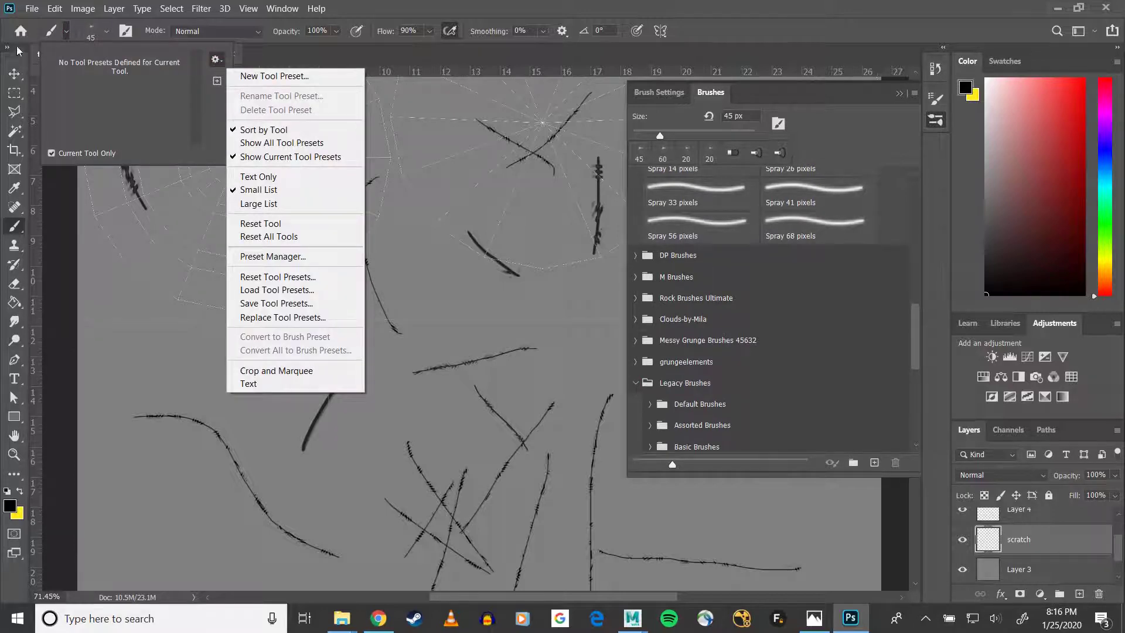
left_click(103, 32)
left_click(107, 32)
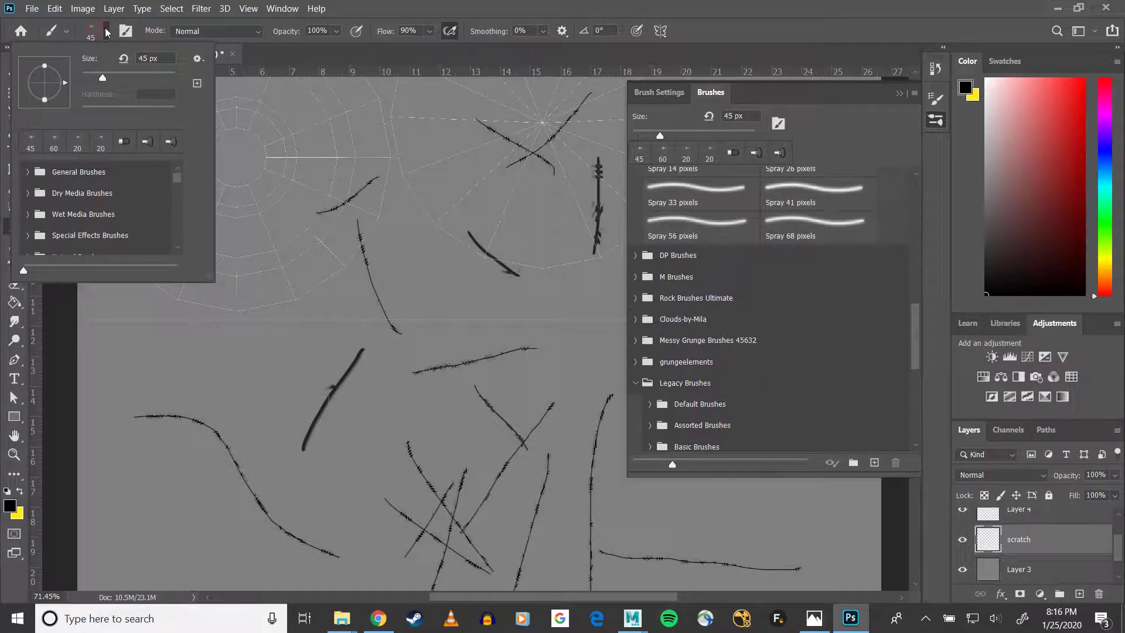
left_click(198, 60)
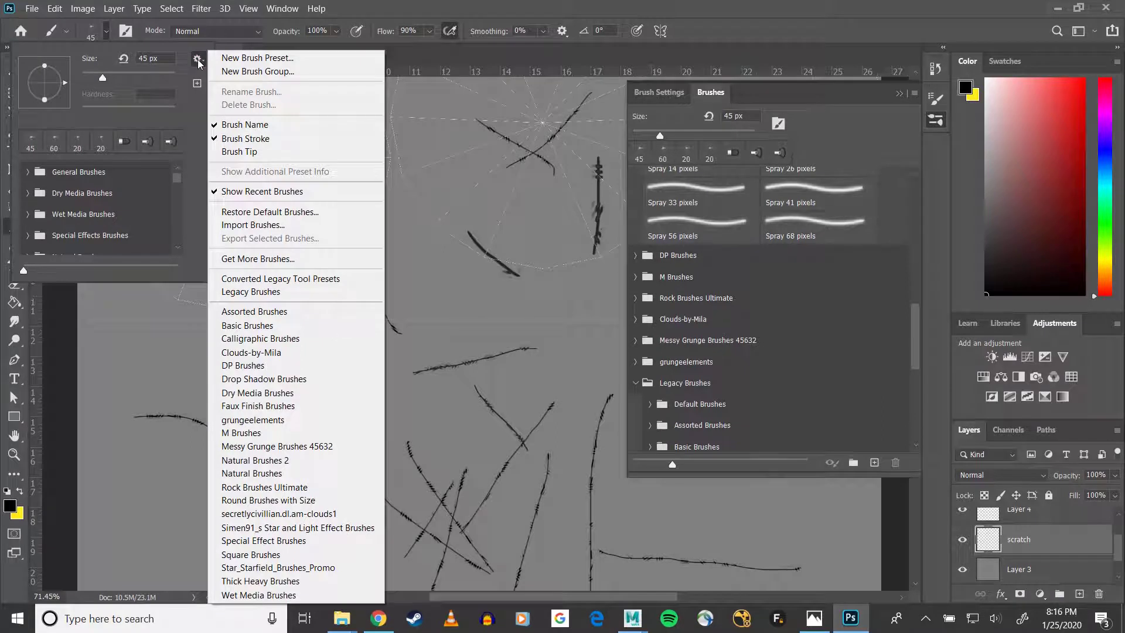
left_click(198, 85)
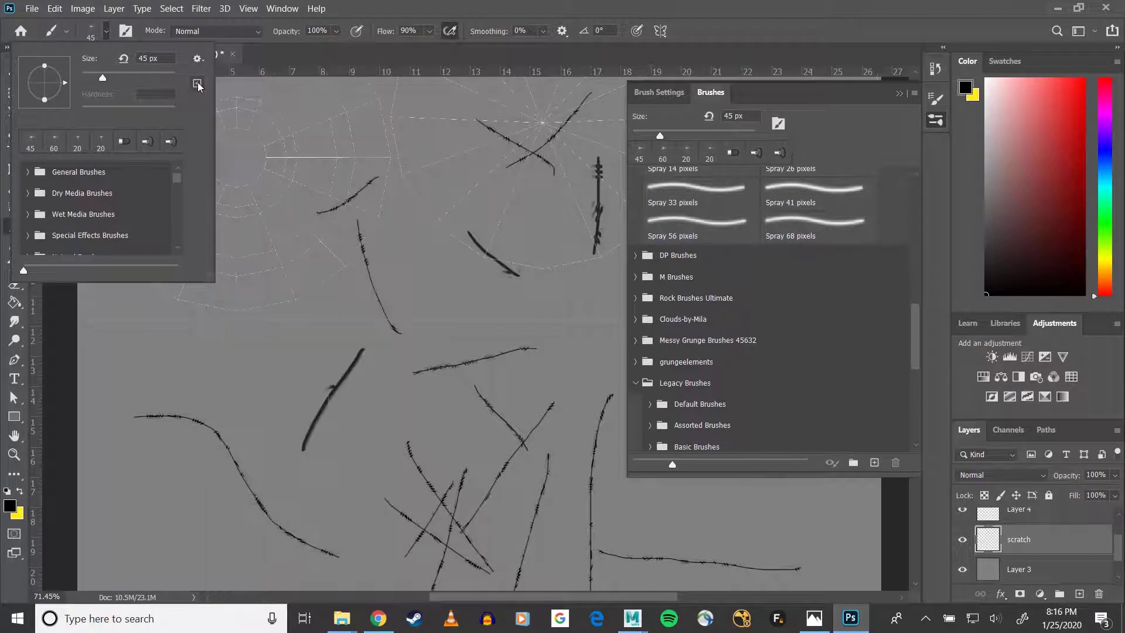
left_click(197, 84)
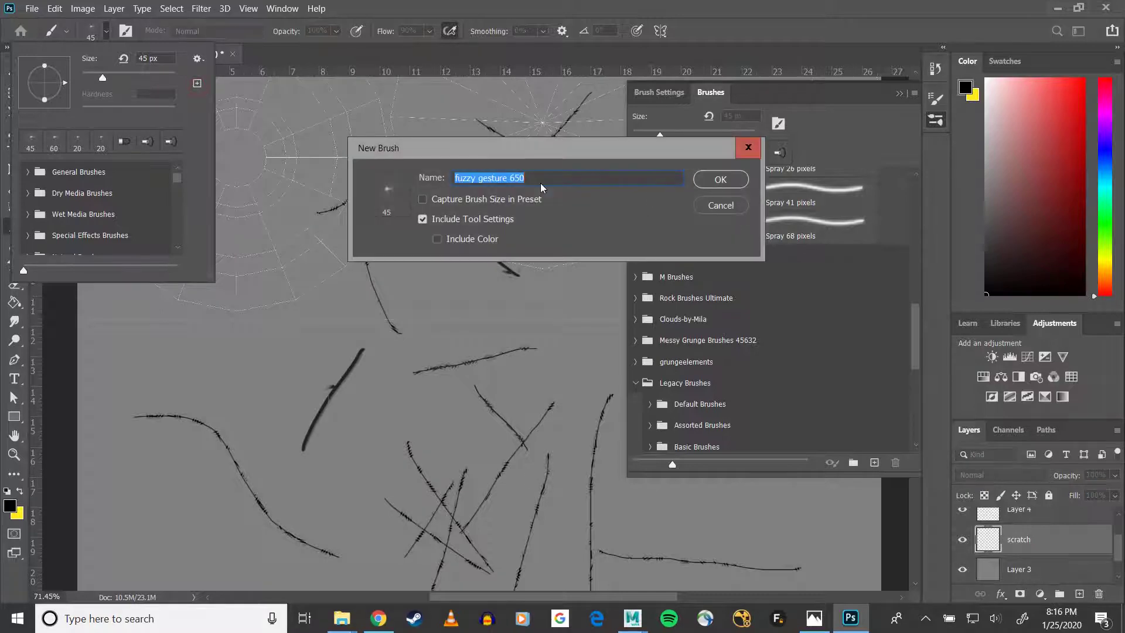
left_click(730, 208)
left_click(196, 58)
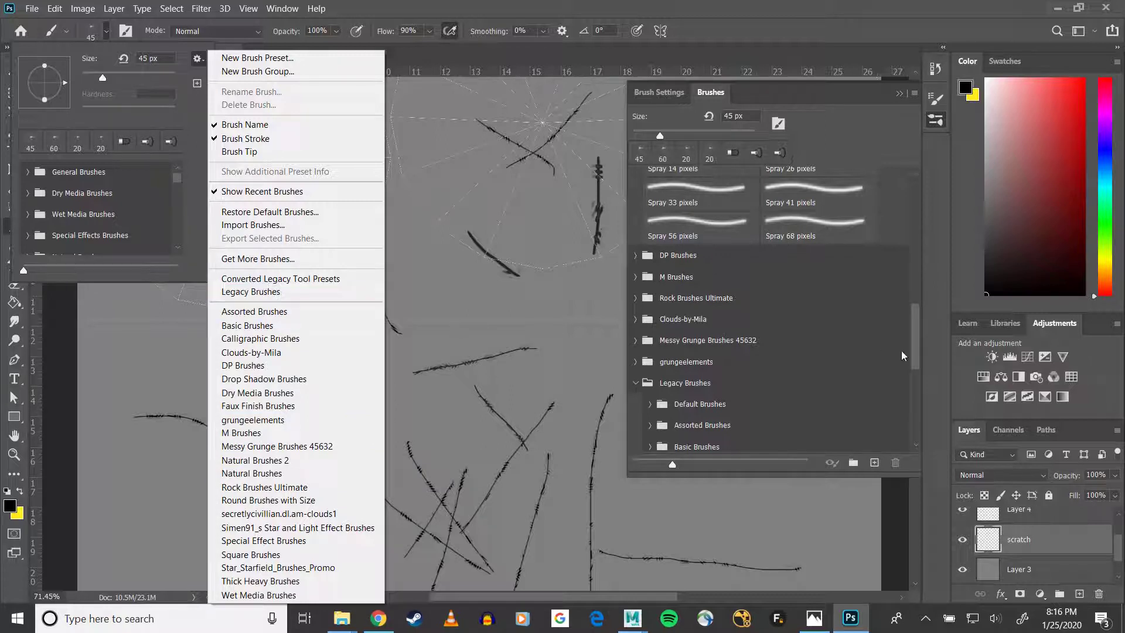
left_click(747, 393)
Step: Expand the Calligraphic Brushes set within Legacy Brushes and look through its brushes
scroll(734, 399, "down", 3)
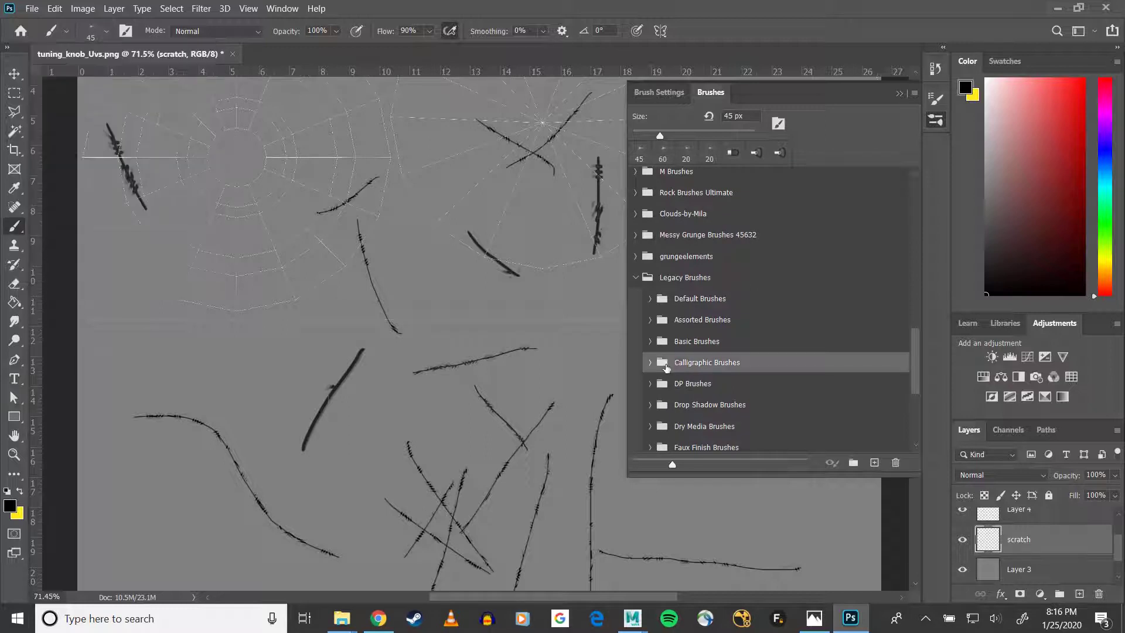
left_click(651, 363)
scroll(650, 365, "down", 5)
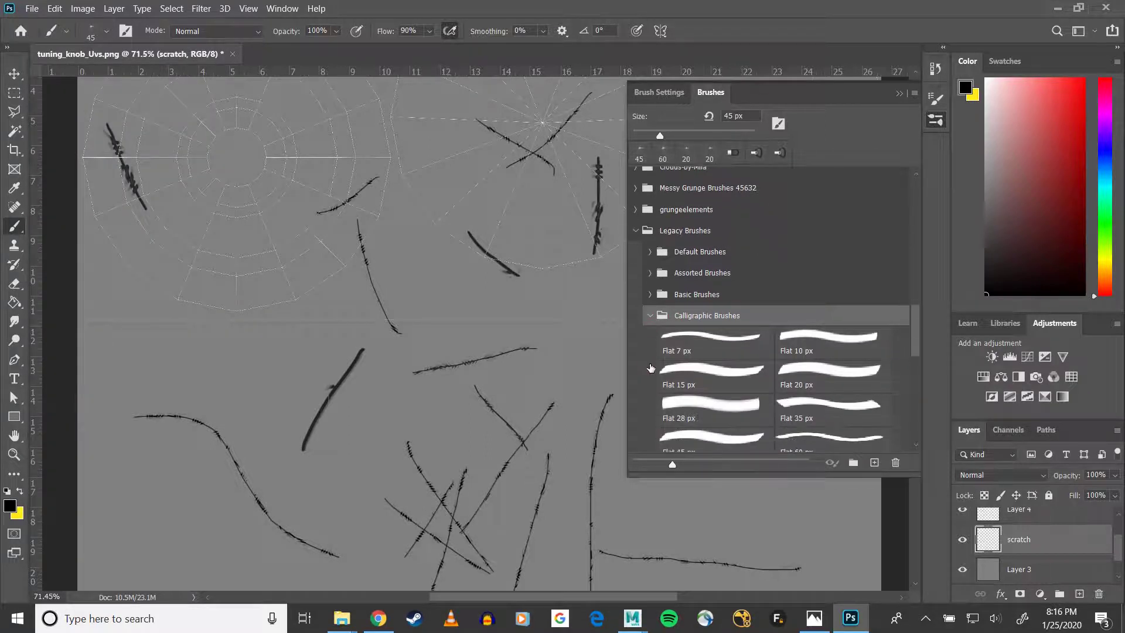
scroll(649, 364, "down", 2)
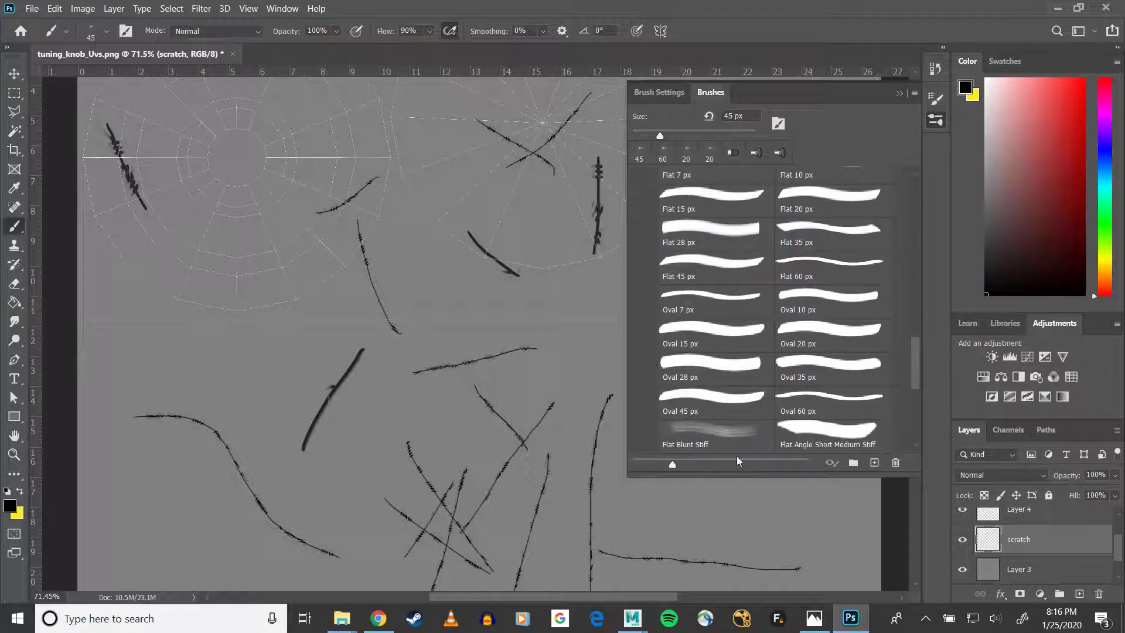
Step: Try the Flat Blunt Stiff brush with a short stroke below the right circular UV shell and undo it
left_click(715, 431)
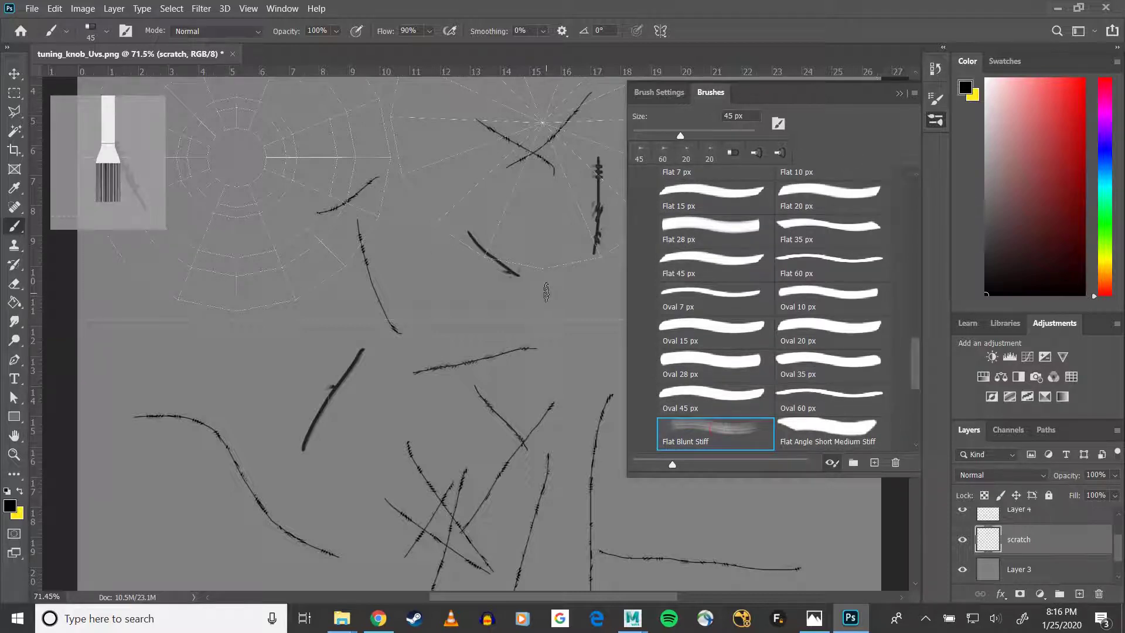
left_click_drag(592, 290, 548, 310)
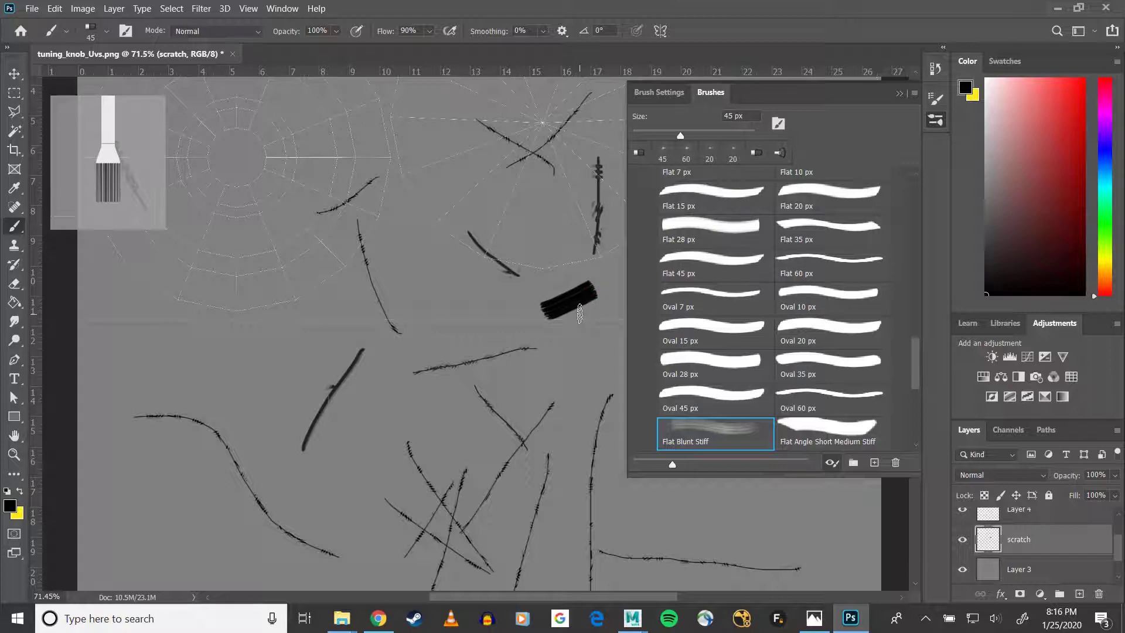
key("ctrl+z")
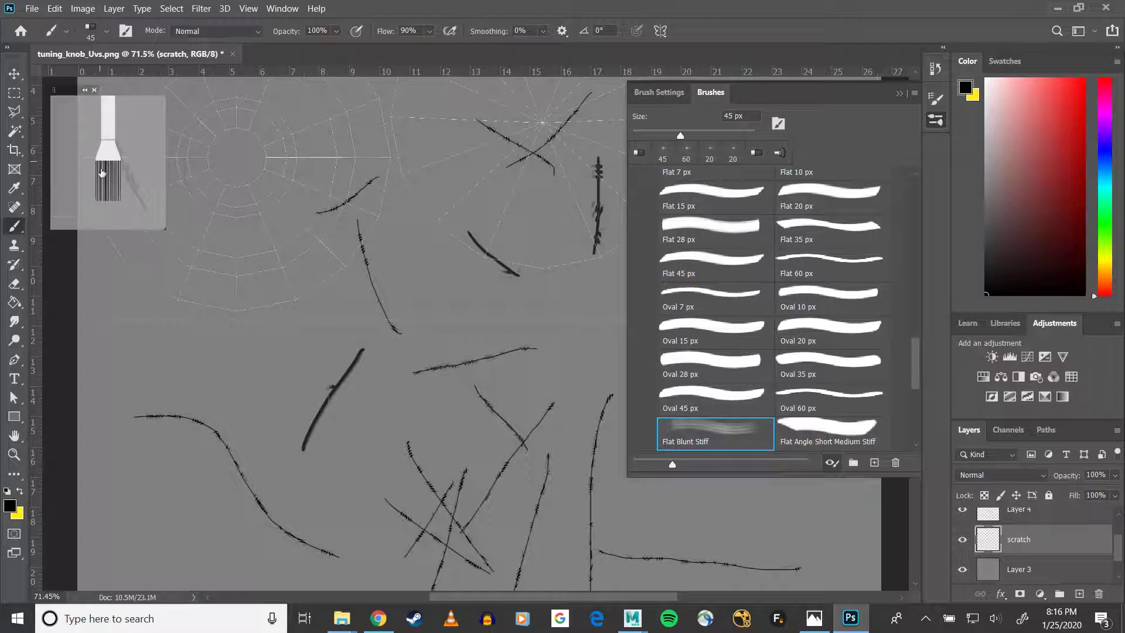
Step: Choose the Flat 7 px brush, switch to the Oval 7 px calligraphic brush, and open its tip settings
scroll(688, 196, "up", 4)
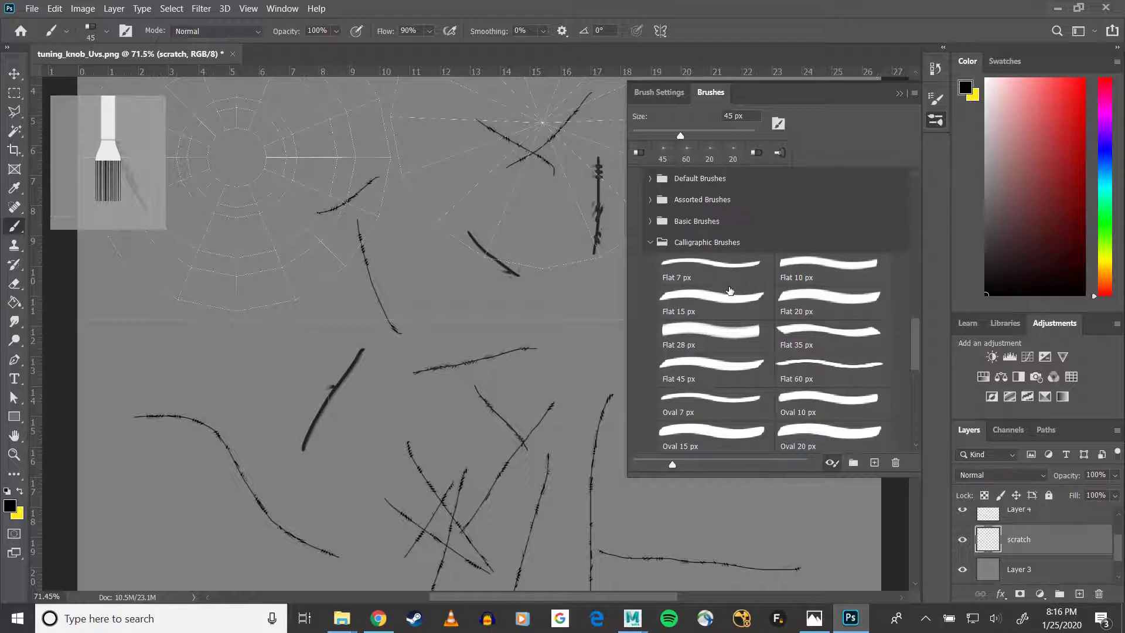
left_click(725, 274)
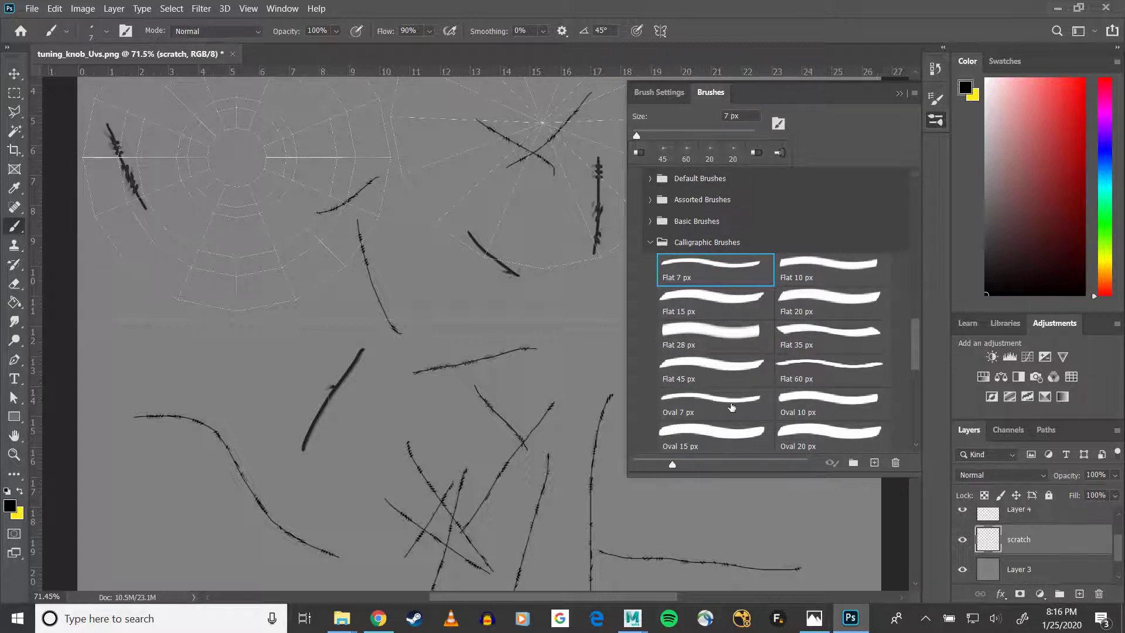
left_click(730, 403)
left_click(652, 92)
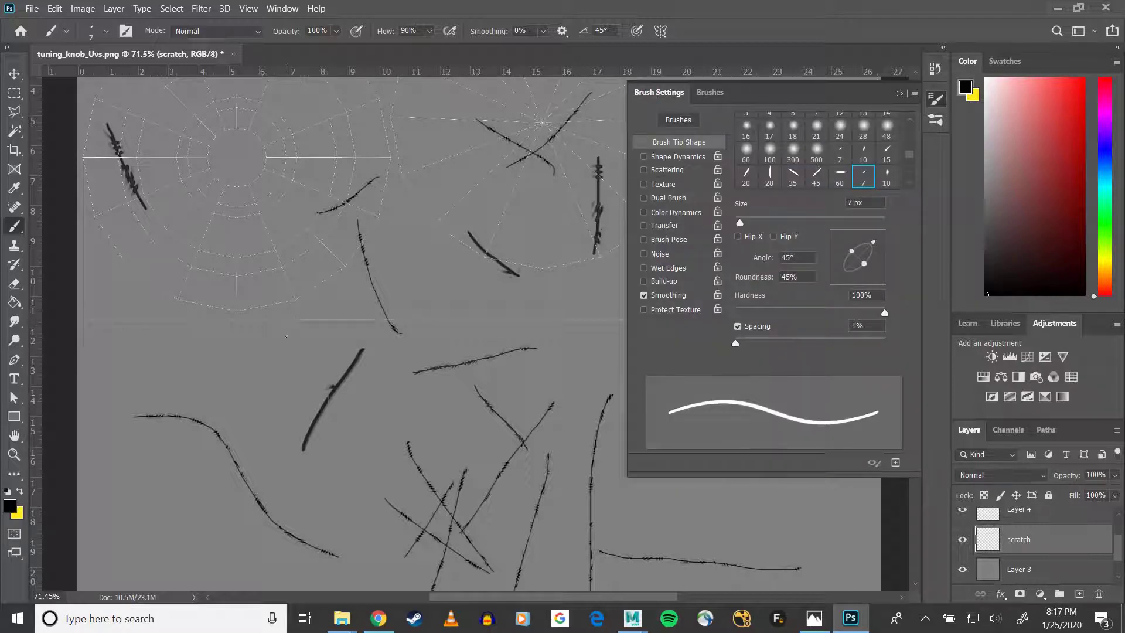
Step: Enlarge the oval brush to 25 px, test it with a diagonal stroke below the left circular UV shell, and undo the stroke
key("bracketright")
key("bracketright")
key("bracketright")
key("bracketright")
key("bracketright")
key("bracketright")
left_click_drag(287, 336, 339, 393)
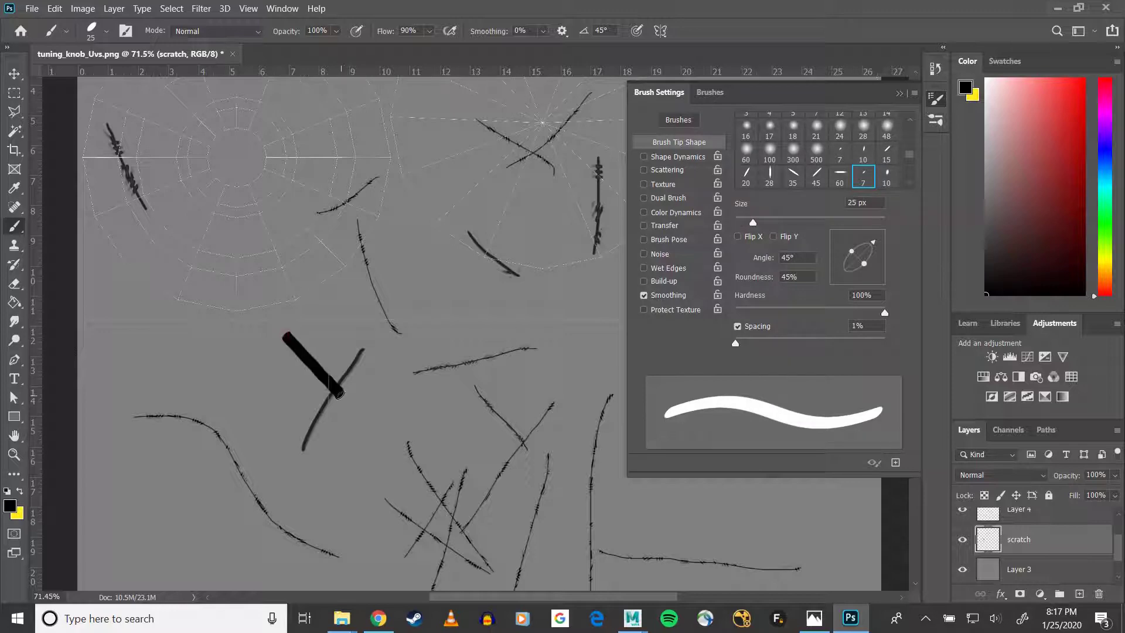
key("ctrl+z")
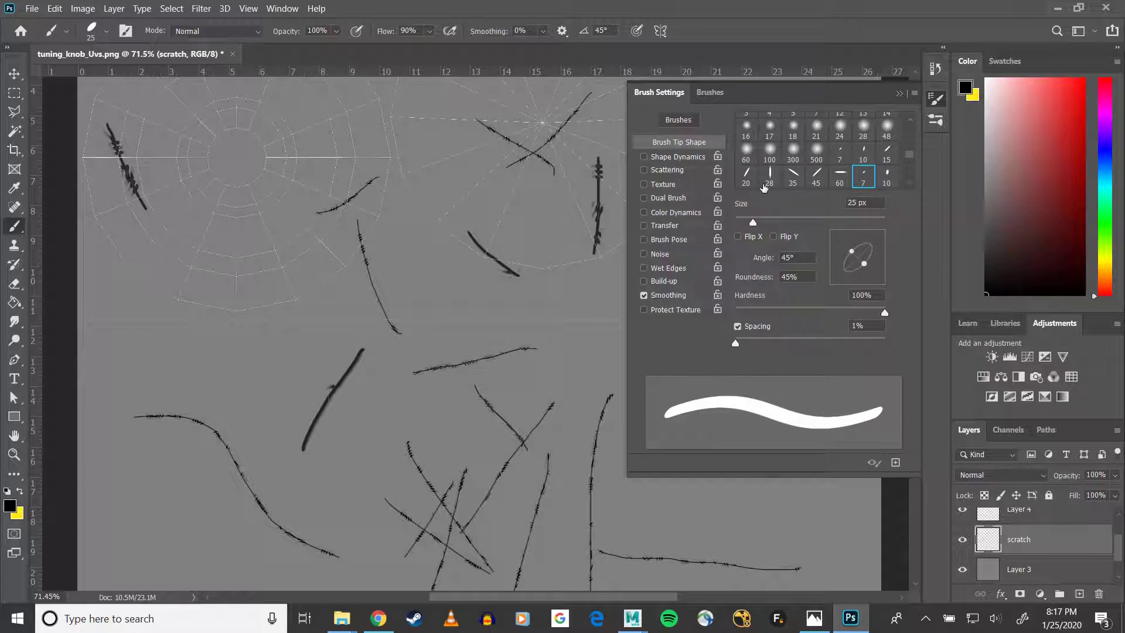
Step: Return to the brush presets and choose the Flat Blunt Stiff brush in the Calligraphic Brushes set
left_click(710, 92)
scroll(728, 443, "down", 5)
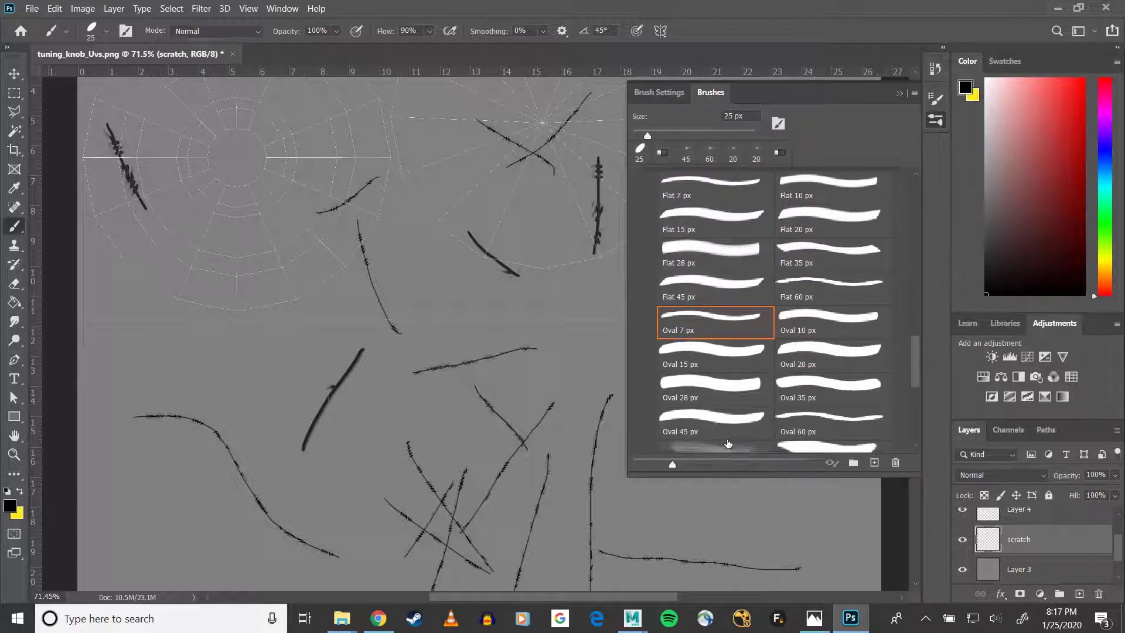
scroll(728, 443, "down", 1)
left_click(758, 406)
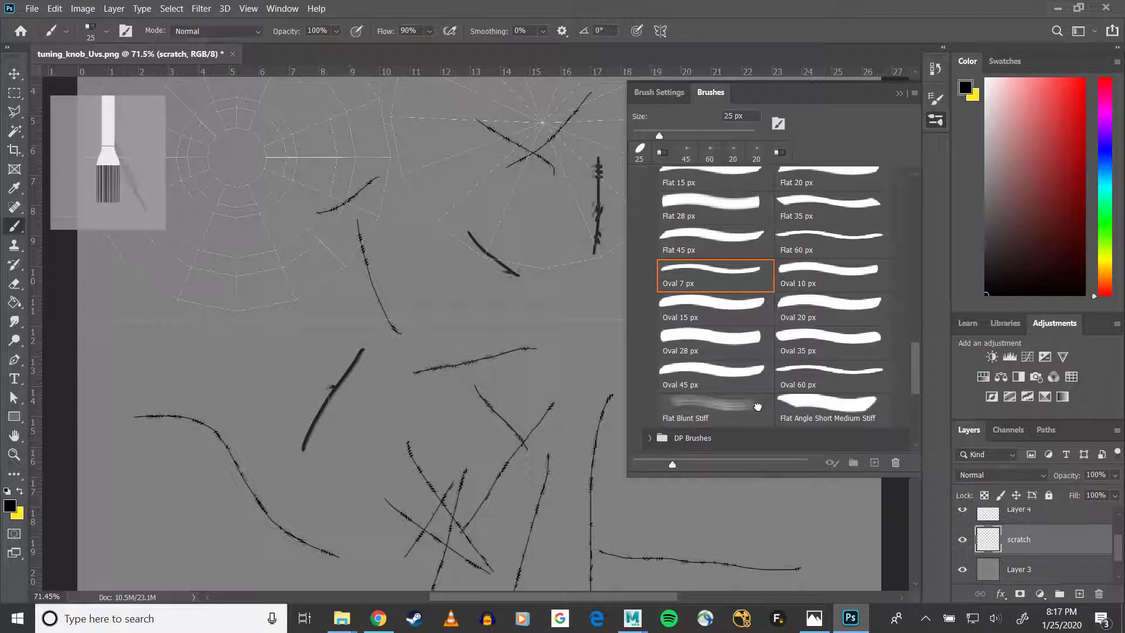
Step: Choose the Flat 7 px calligraphic brush, then switch to the Flat Blunt Stiff brush in the same set
scroll(767, 225, "up", 7)
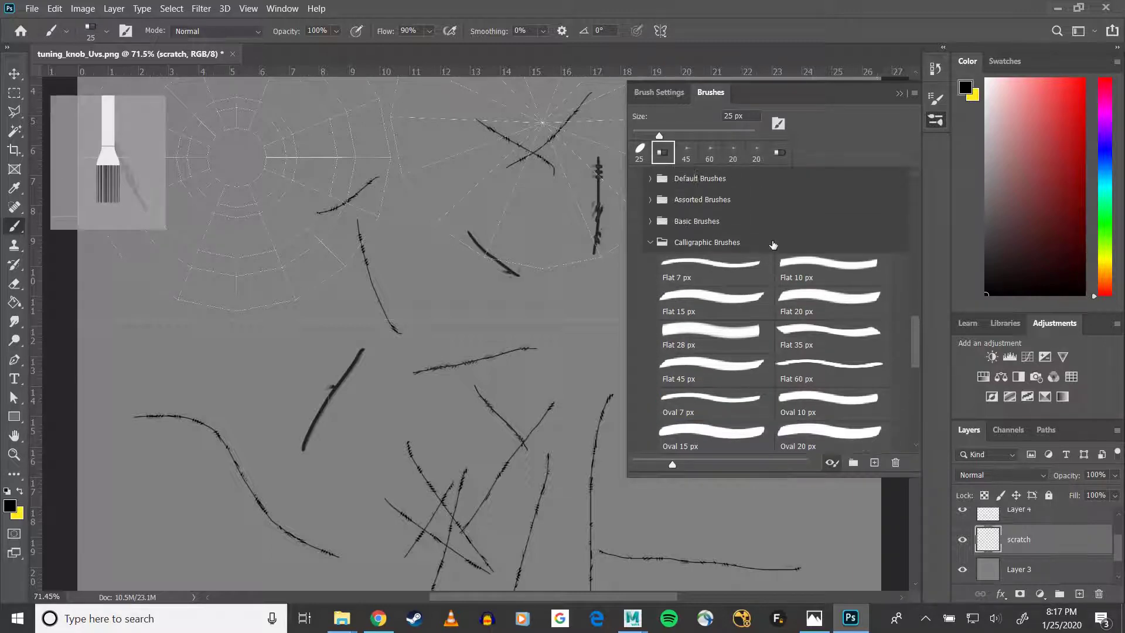
left_click(727, 368)
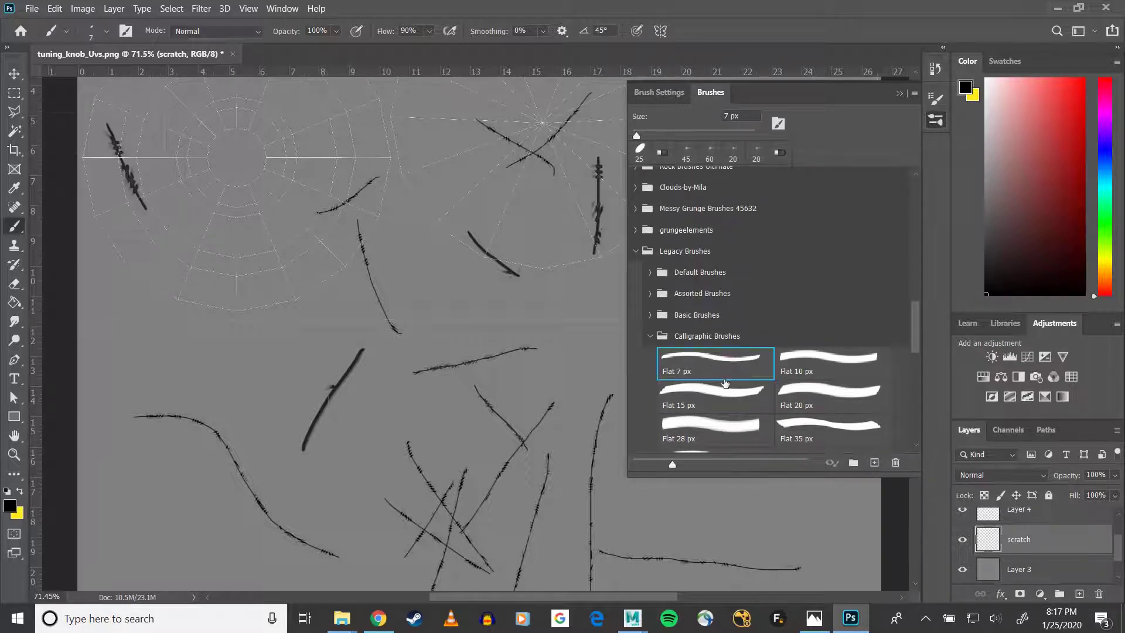
scroll(727, 381, "down", 3)
scroll(727, 389, "down", 3)
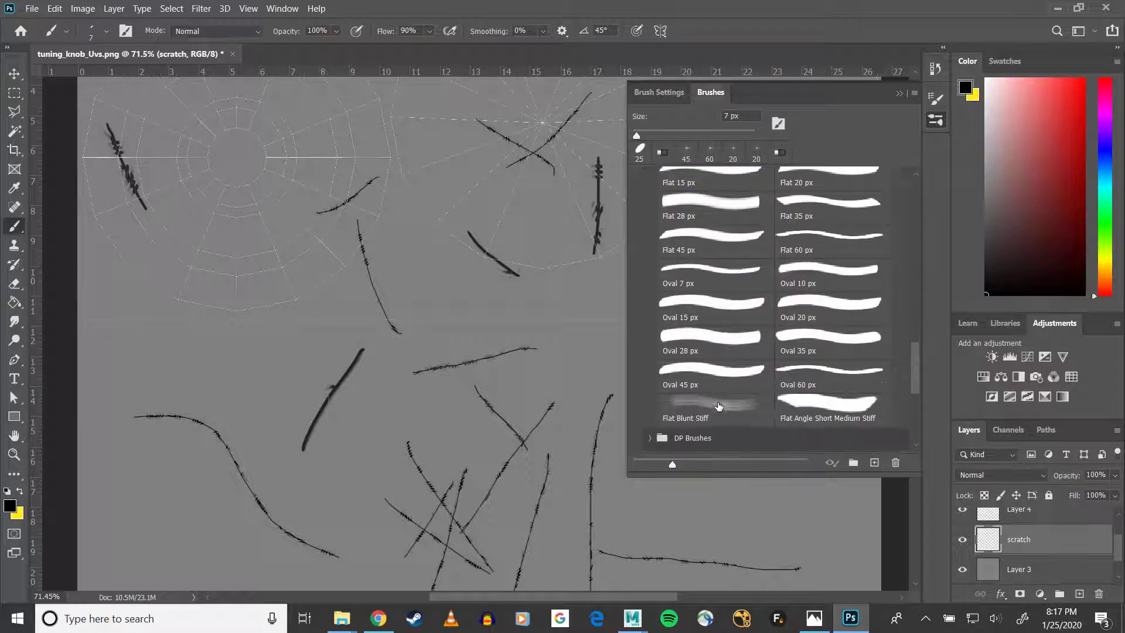
left_click(715, 407)
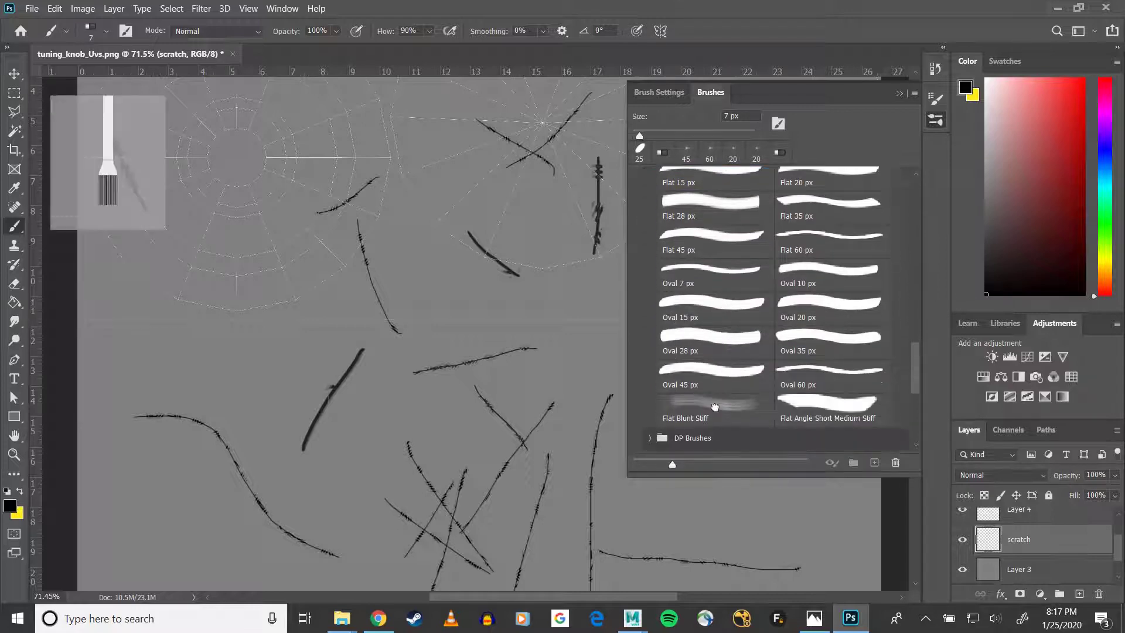
Step: In the brush tip settings, set bristles to 11%, length to 150%, thickness to 43% and the bristle shape to Flat Fan
left_click(660, 93)
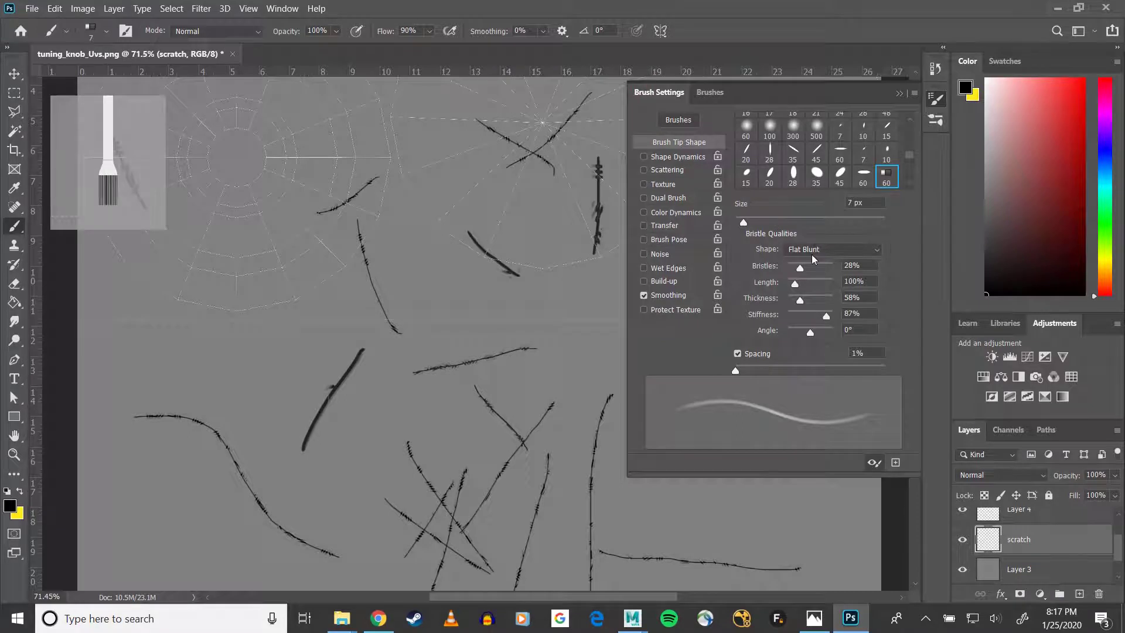
mouse_move(801, 268)
left_mouse_down()
mouse_move(823, 286)
mouse_move(801, 286)
mouse_move(801, 302)
mouse_move(816, 302)
mouse_move(781, 301)
mouse_move(799, 301)
left_mouse_up()
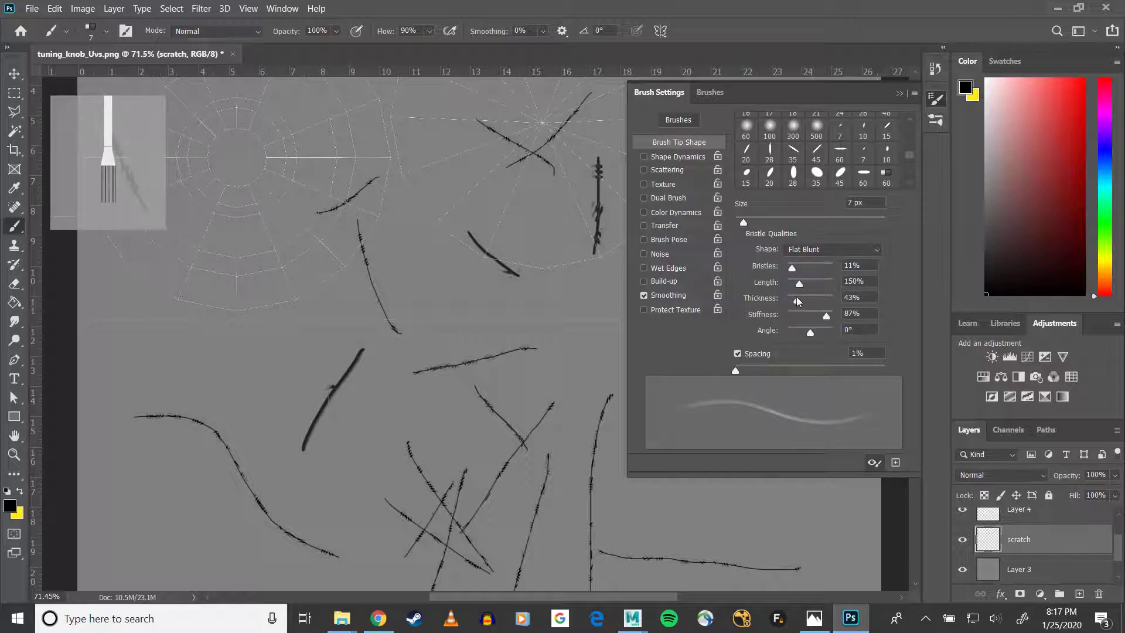
left_click(804, 249)
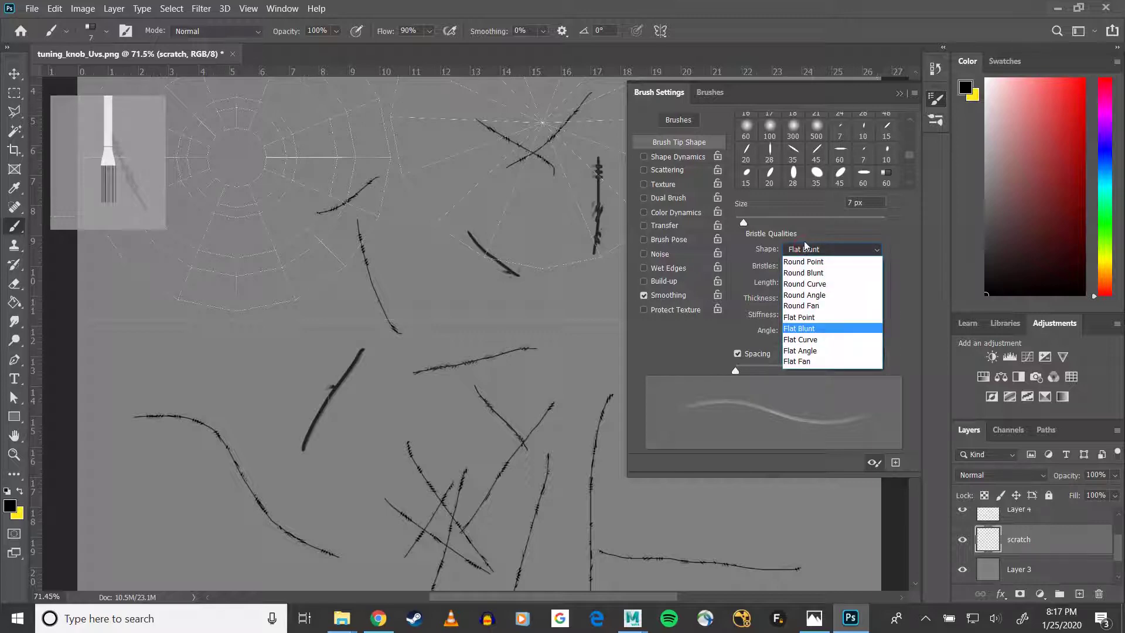
left_click(803, 361)
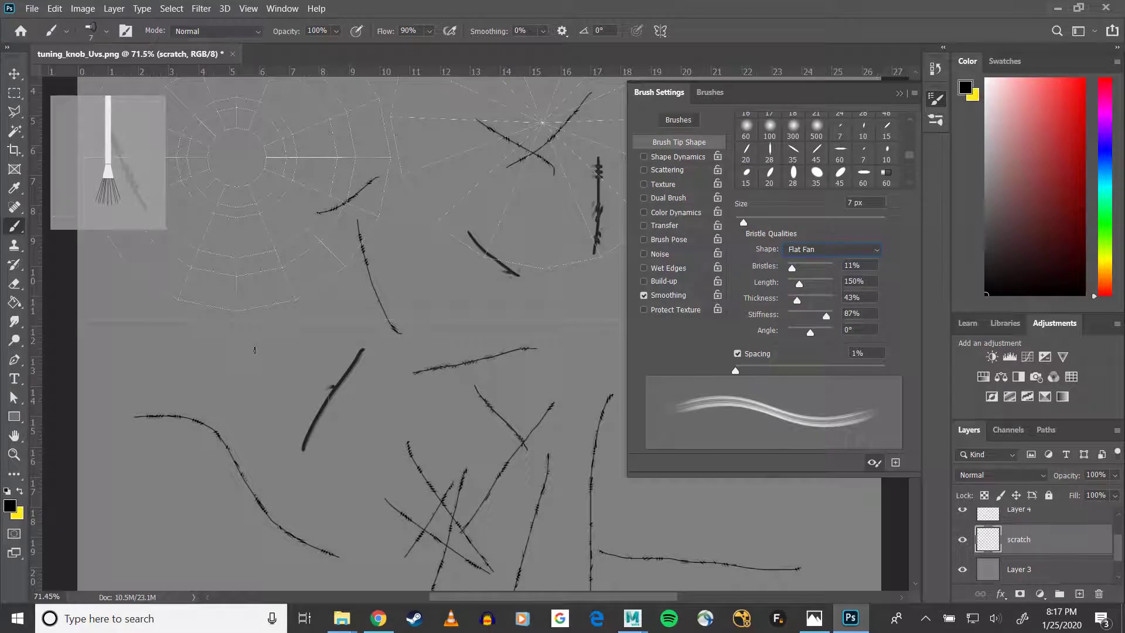
Step: Paint two short strokes below the left circular UV shell, then enlarge the brush to 80 px and add a zigzag scribble beside them
mouse_move(278, 340)
left_mouse_down()
mouse_move(223, 362)
mouse_move(254, 443)
left_mouse_up()
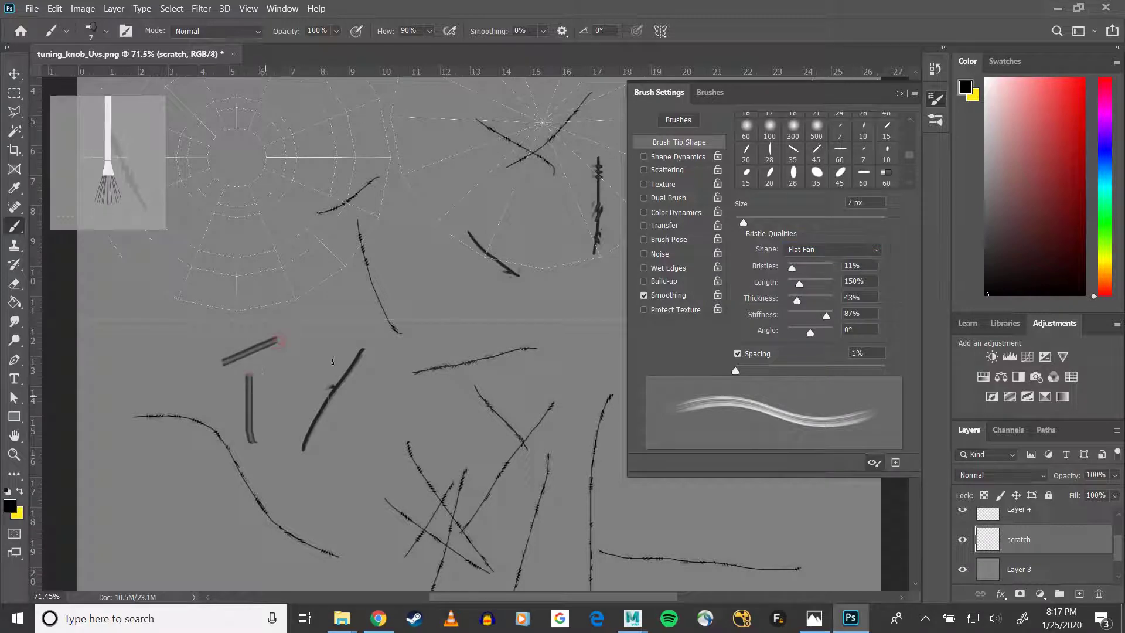
key("bracketright")
key("bracketright")
key("bracketright")
key("bracketright")
key("bracketright")
key("bracketright")
key("bracketright")
key("bracketright")
key("bracketright")
key("bracketright")
mouse_move(331, 357)
left_mouse_down()
mouse_move(322, 284)
mouse_move(352, 354)
left_mouse_up()
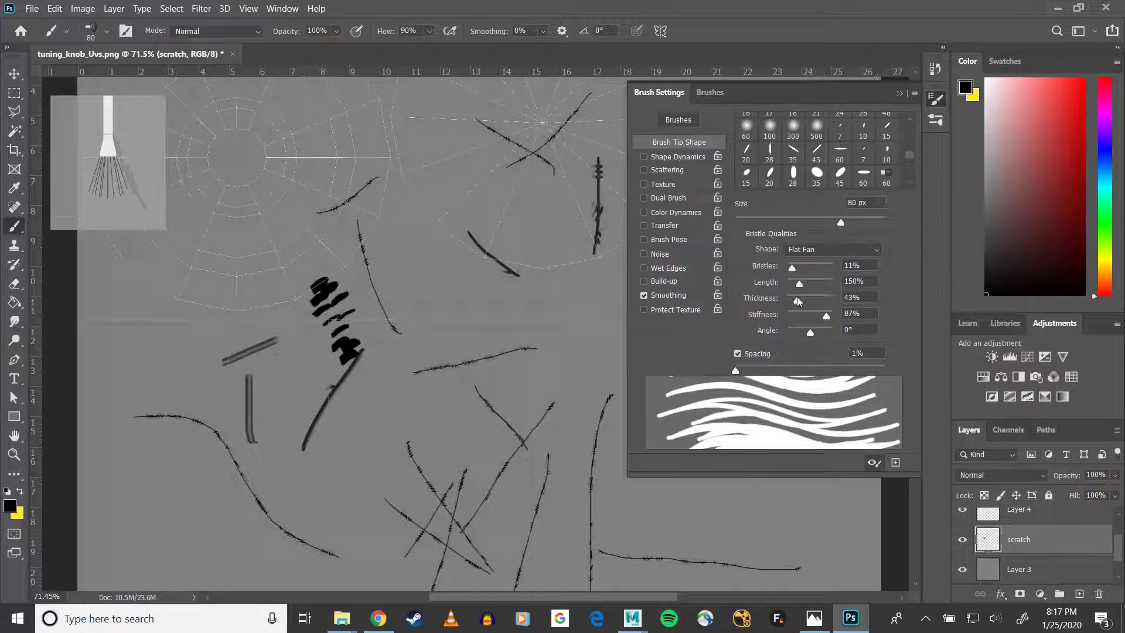
Step: Set the bristle thickness to 1%, length to 25% and stiffness to 100%, and paint a diagonal scribble between the two large circular UV shells
left_click_drag(798, 300, 788, 300)
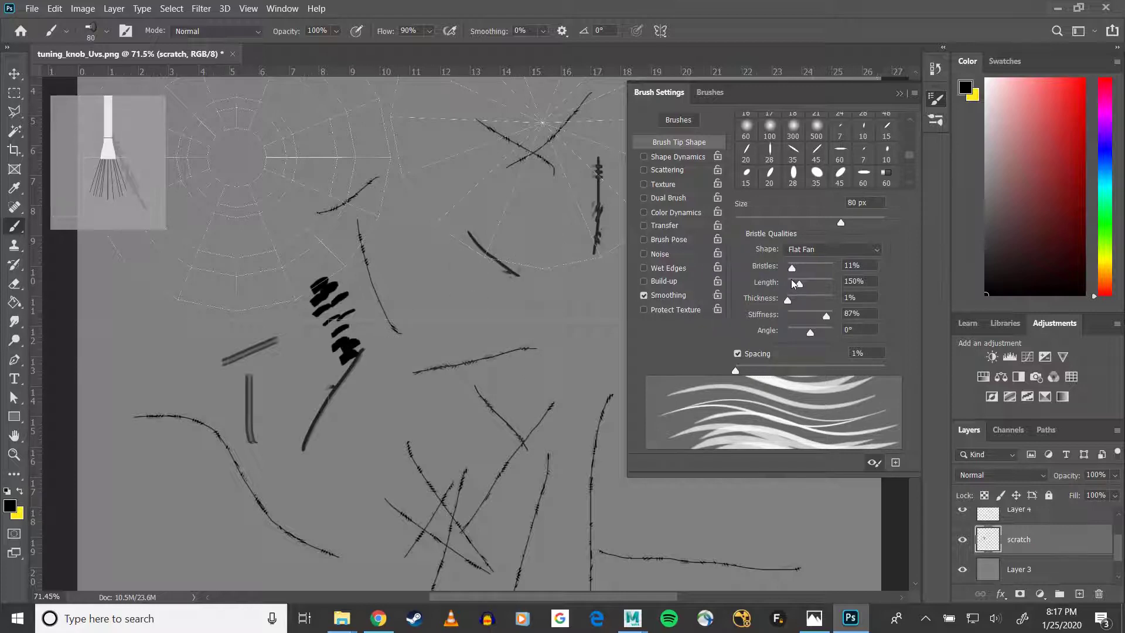
mouse_move(799, 286)
left_mouse_down()
mouse_move(819, 286)
mouse_move(788, 287)
left_mouse_up()
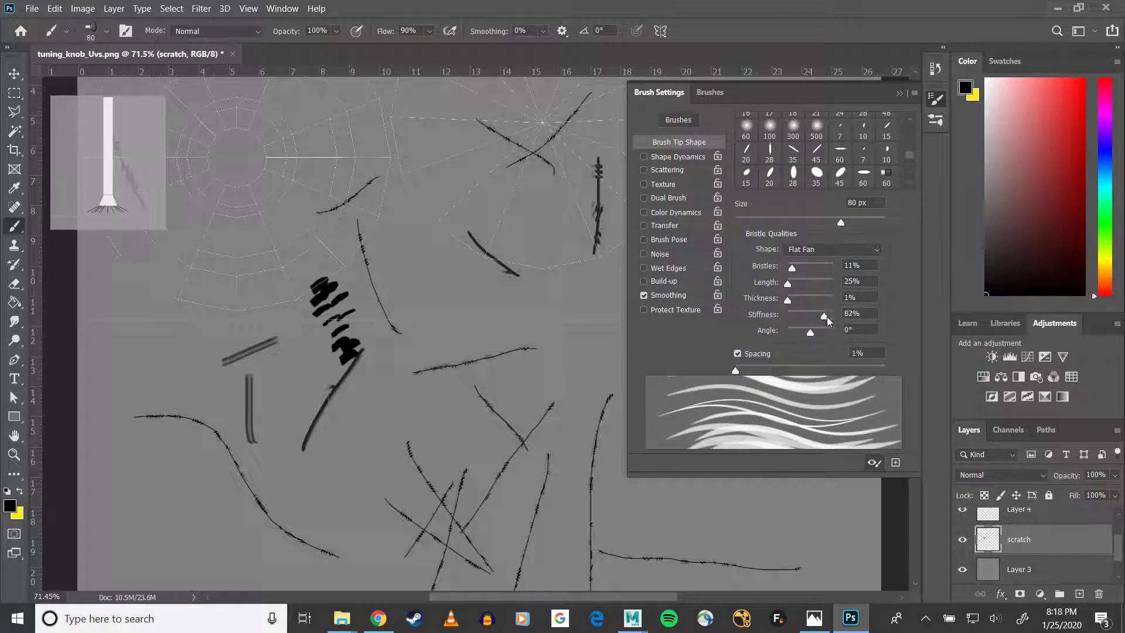
left_click_drag(828, 319, 873, 317)
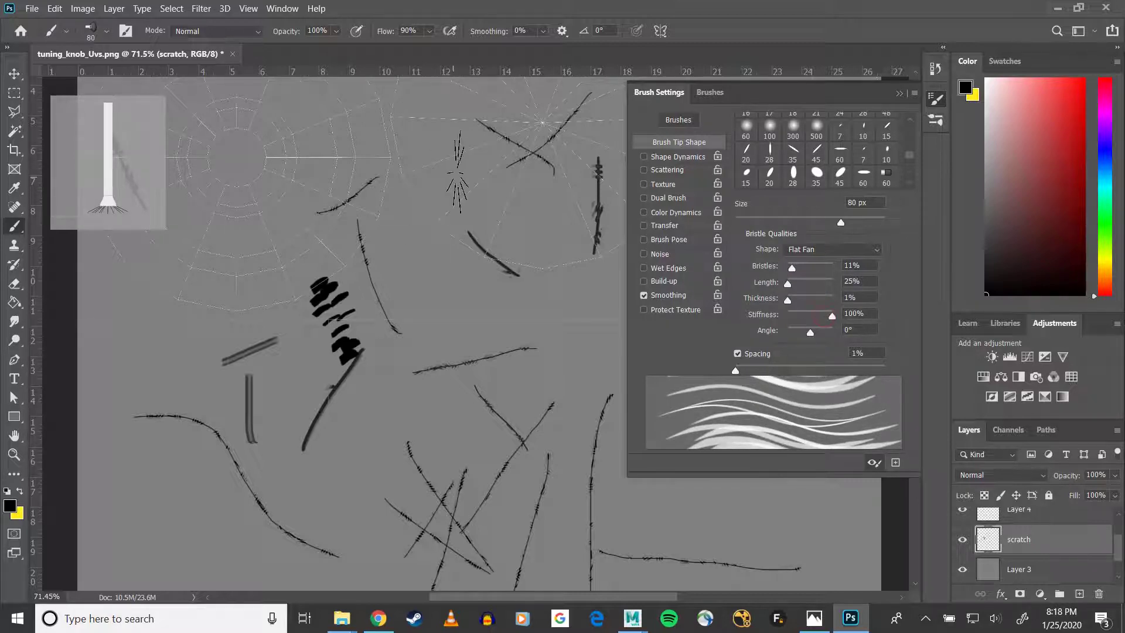
left_click_drag(432, 148, 439, 237)
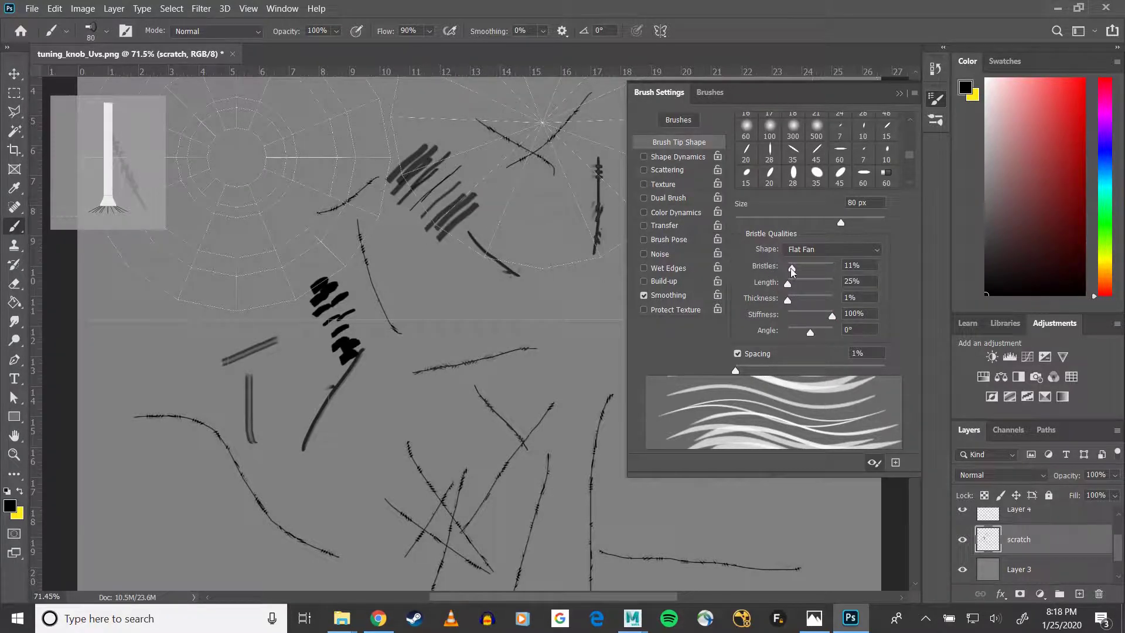
Step: Reduce the bristles to 3% and paint a long triple scratch between the circular UV shells and a short one on the right shell
left_click_drag(791, 269, 789, 269)
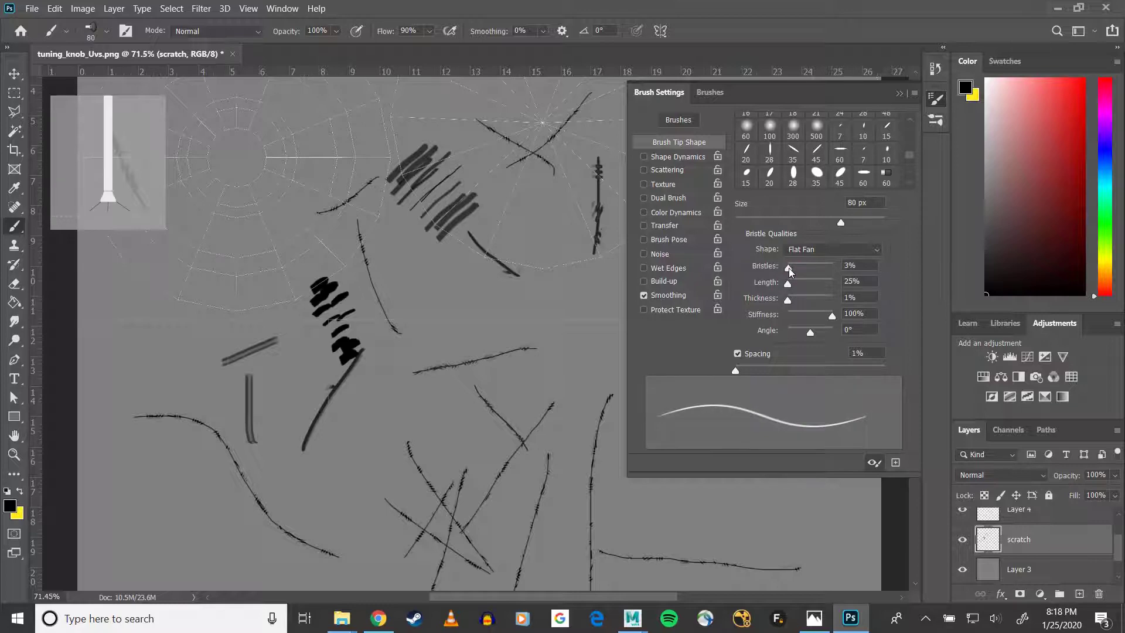
left_click_drag(254, 135, 460, 152)
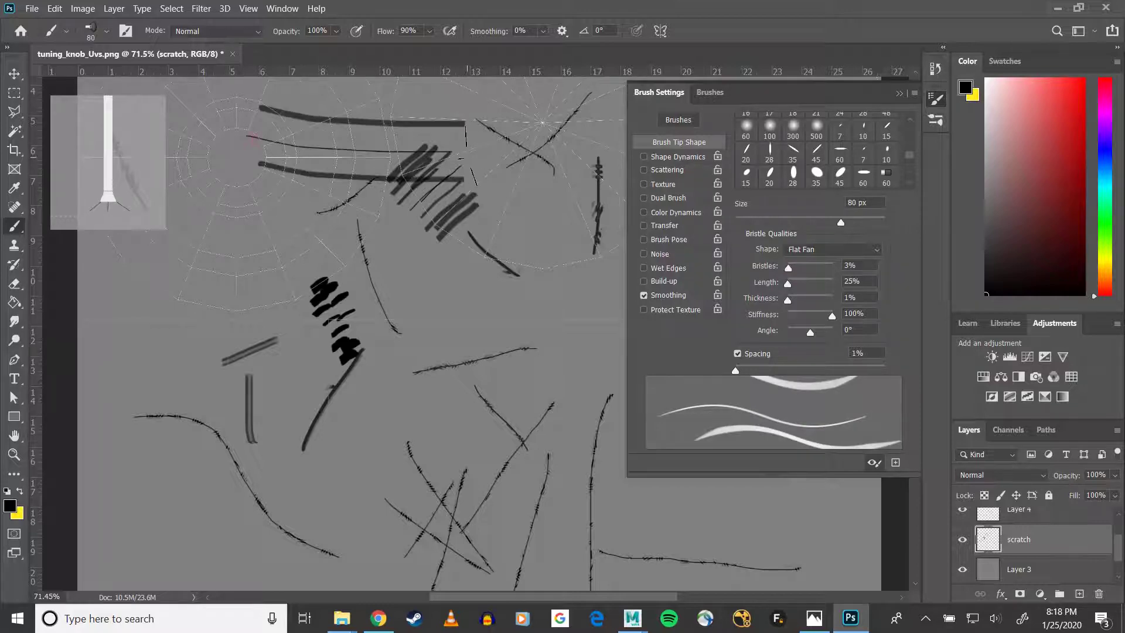
left_click_drag(532, 201, 523, 240)
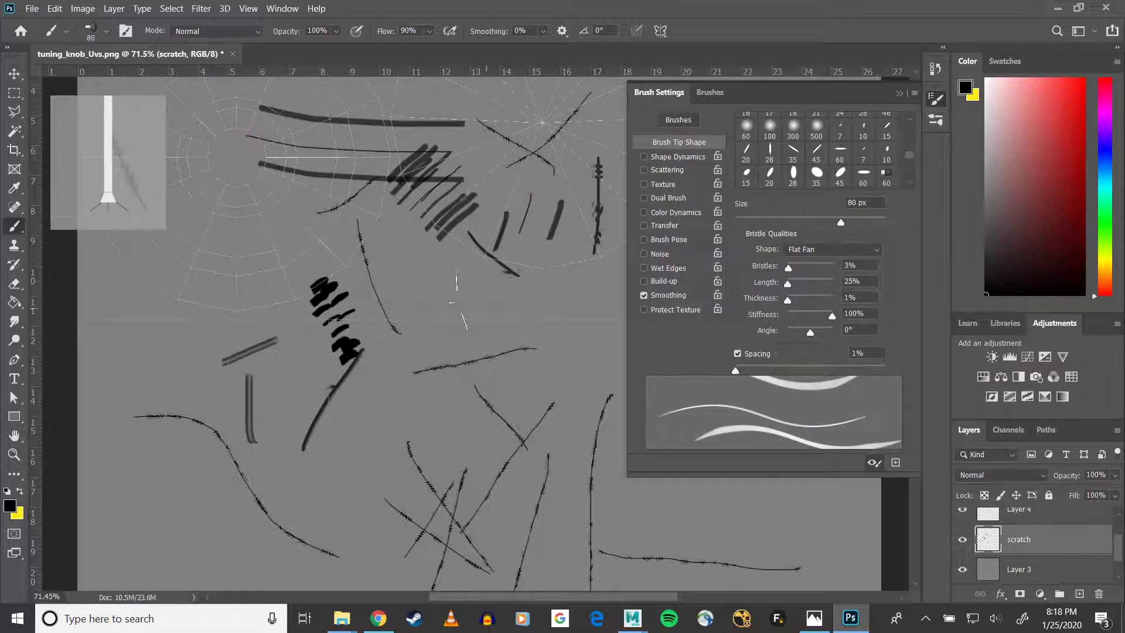
Step: Paint curved vertical and horizontal scratches crossing over the lower part of the left circular UV shell
left_click_drag(195, 233, 154, 320)
left_click_drag(218, 216, 181, 302)
left_click_drag(249, 222, 209, 309)
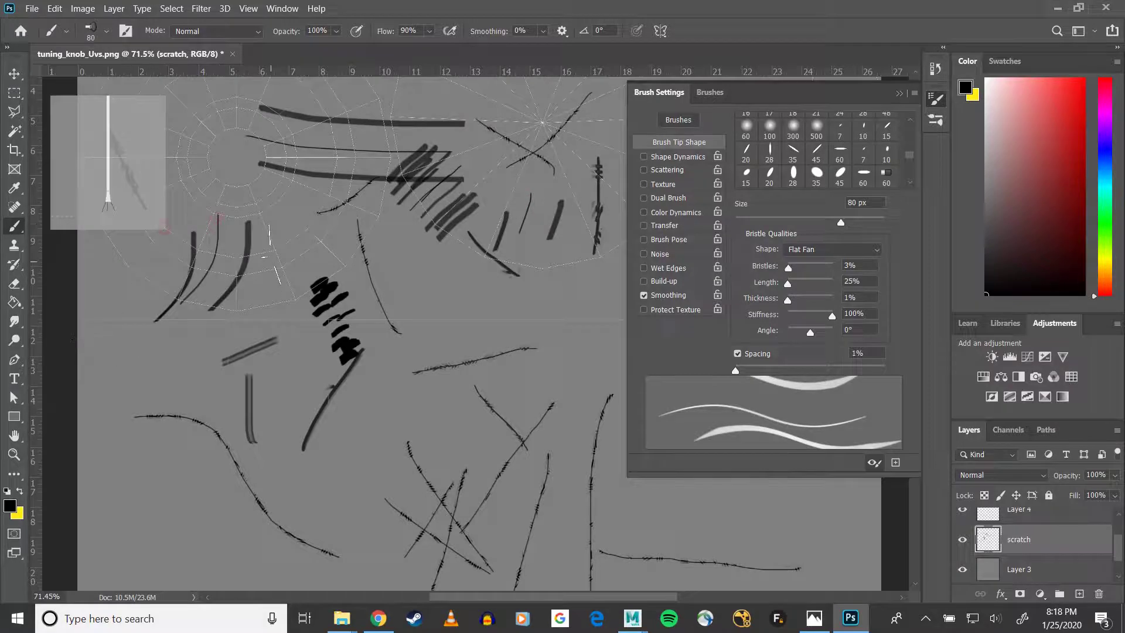
mouse_move(281, 239)
left_mouse_down()
mouse_move(205, 249)
mouse_move(331, 243)
left_mouse_up()
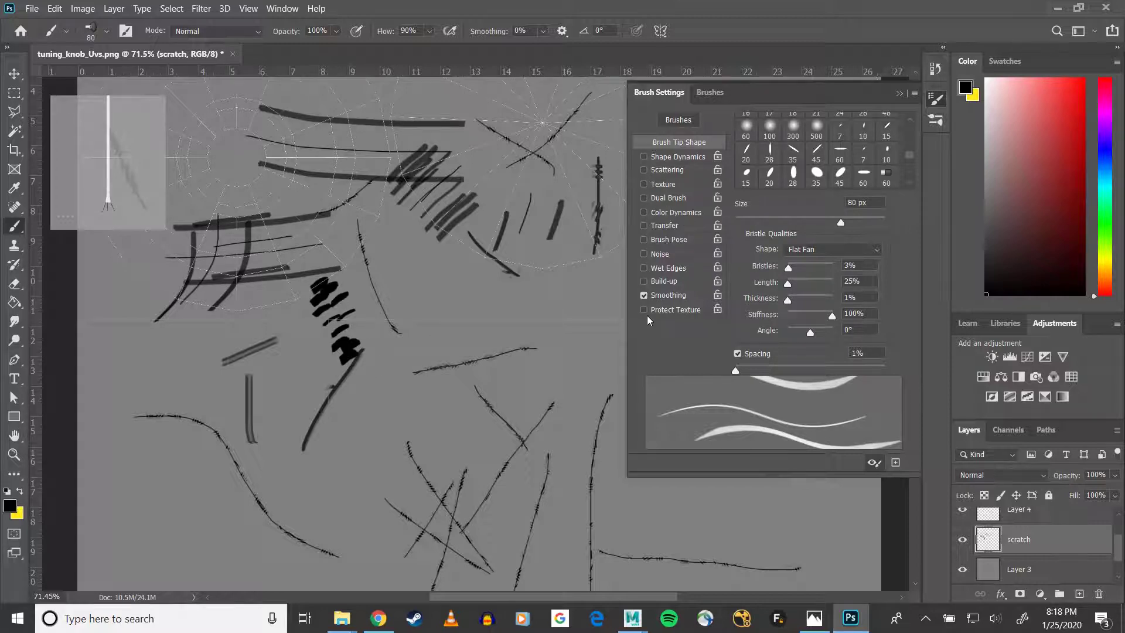
Step: Collapse the brush settings and paint horizontal and vertical scratches across the large rectangular UV shell
scroll(485, 437, "down", 2)
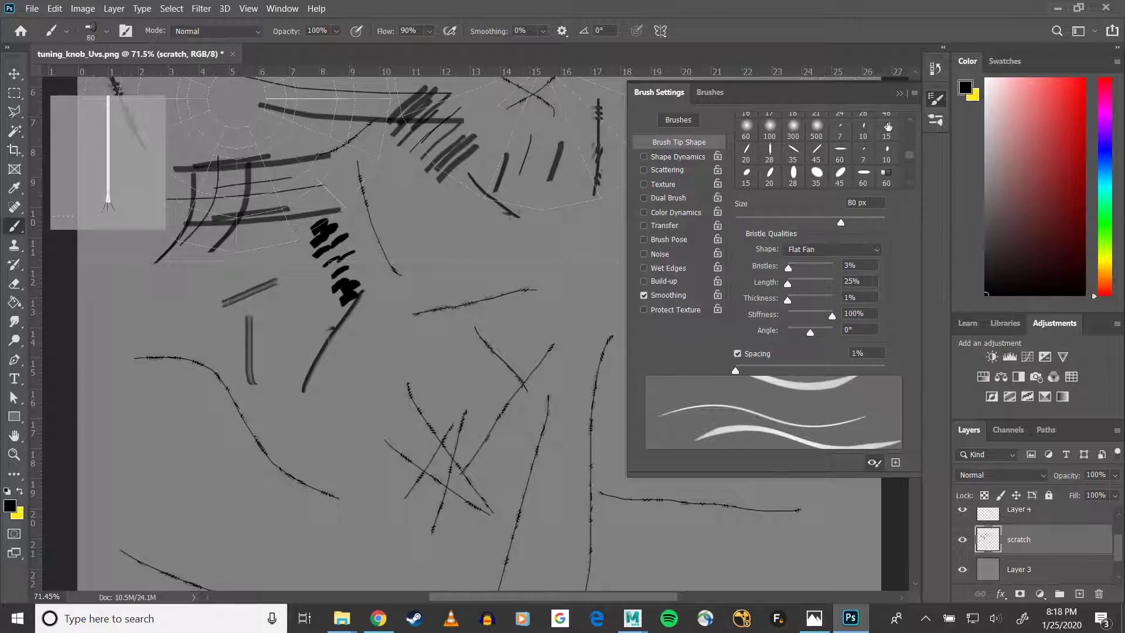
left_click(899, 93)
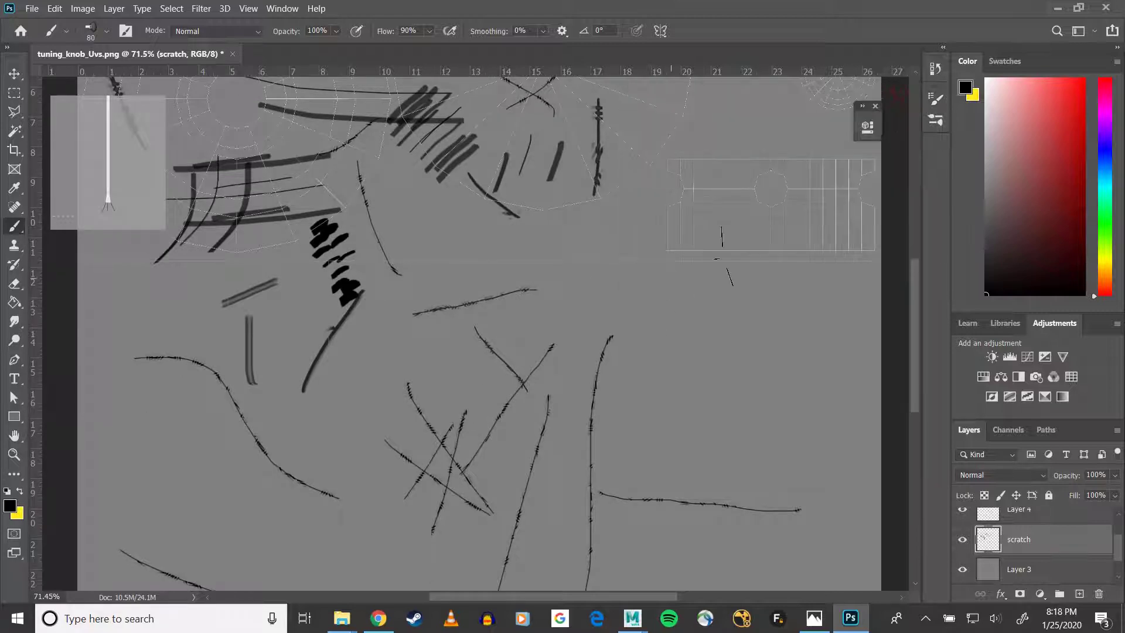
left_click_drag(711, 206, 847, 205)
mouse_move(835, 164)
left_mouse_down()
mouse_move(826, 213)
mouse_move(835, 205)
left_mouse_up()
Step: Reduce the brush to 20 px and add fine diagonal scratches at both ends of the large rectangular UV shell
right_click_drag(831, 207, 806, 207, "alt")
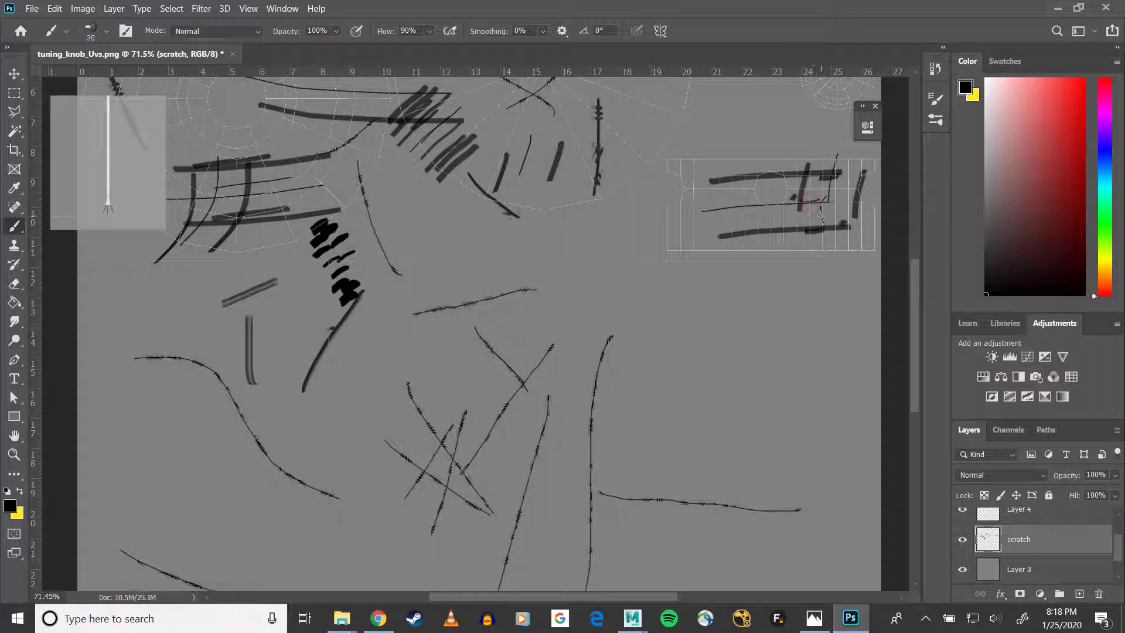
left_click_drag(832, 193, 808, 226)
left_click_drag(729, 217, 698, 234)
mouse_move(733, 188)
left_mouse_down()
mouse_move(689, 232)
mouse_move(709, 223)
left_mouse_up()
Step: Paint fine curved and crossing scratches over the small circular UV shell
scroll(739, 210, "up", 2)
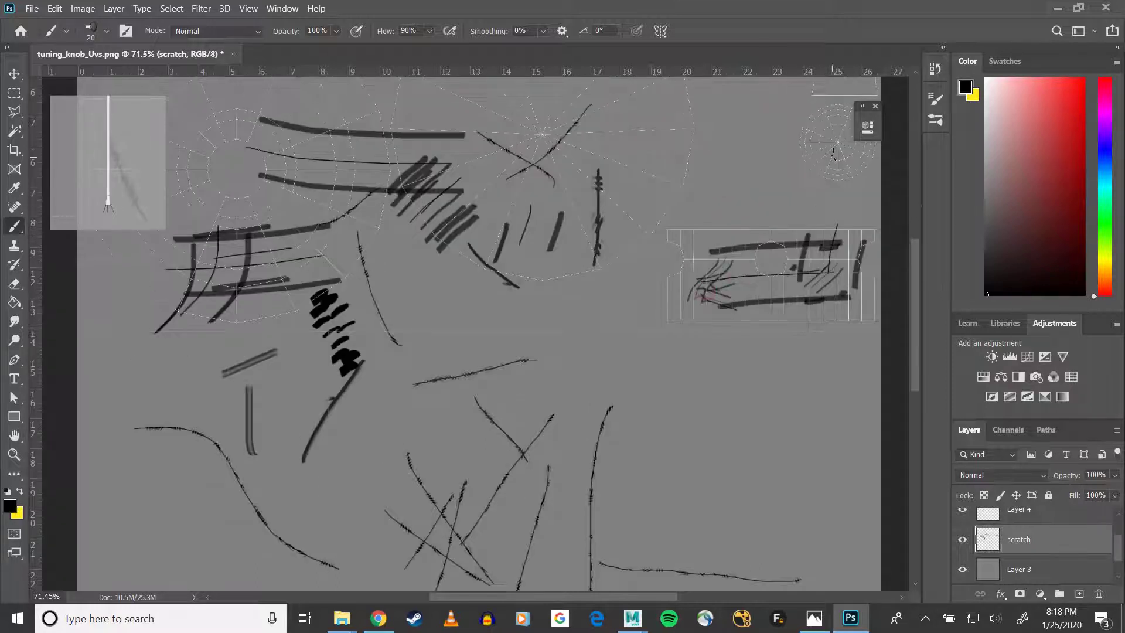
left_click_drag(832, 147, 873, 155)
mouse_move(842, 128)
left_mouse_down()
mouse_move(833, 147)
mouse_move(811, 150)
left_mouse_up()
mouse_move(832, 116)
left_mouse_down()
mouse_move(849, 140)
mouse_move(835, 228)
left_mouse_up()
Step: Paint fine vertical and horizontal scratches over the small rectangular UV shell above the small circular one, extending a curved stroke past its lower edge
scroll(815, 160, "up", 1)
scroll(815, 159, "up", 4)
left_click_drag(835, 164, 828, 227)
left_click_drag(828, 167, 821, 230)
left_click_drag(825, 187, 847, 194)
left_click_drag(820, 200, 843, 208)
left_click_drag(872, 193, 877, 282)
left_click_drag(859, 199, 865, 286)
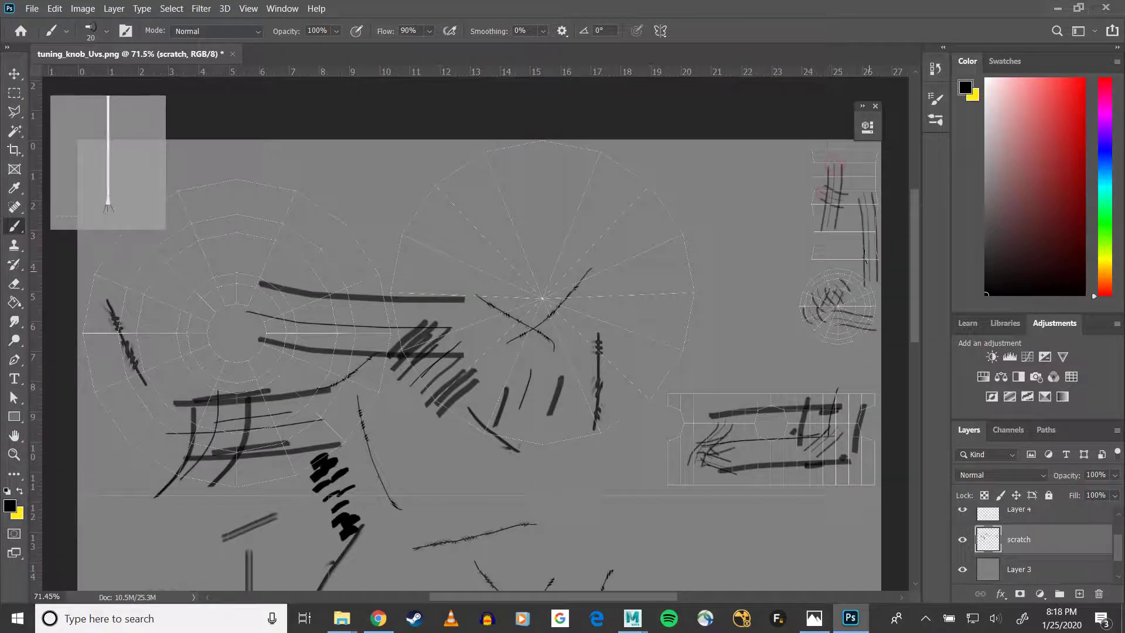
left_click_drag(779, 247, 856, 227)
Step: Paint a horizontal scratch on the upper part of the large right circular UV shell and crossing scratches in the empty area below the rectangular shell
scroll(855, 227, "down", 2)
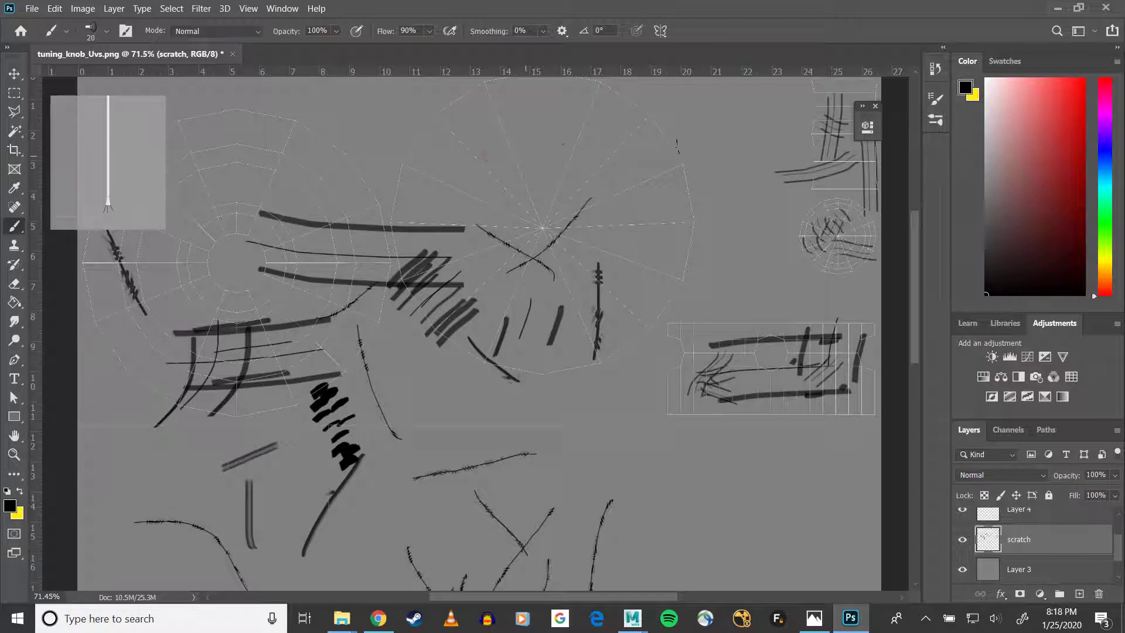
left_click_drag(485, 155, 565, 152)
scroll(704, 228, "down", 6, "alt")
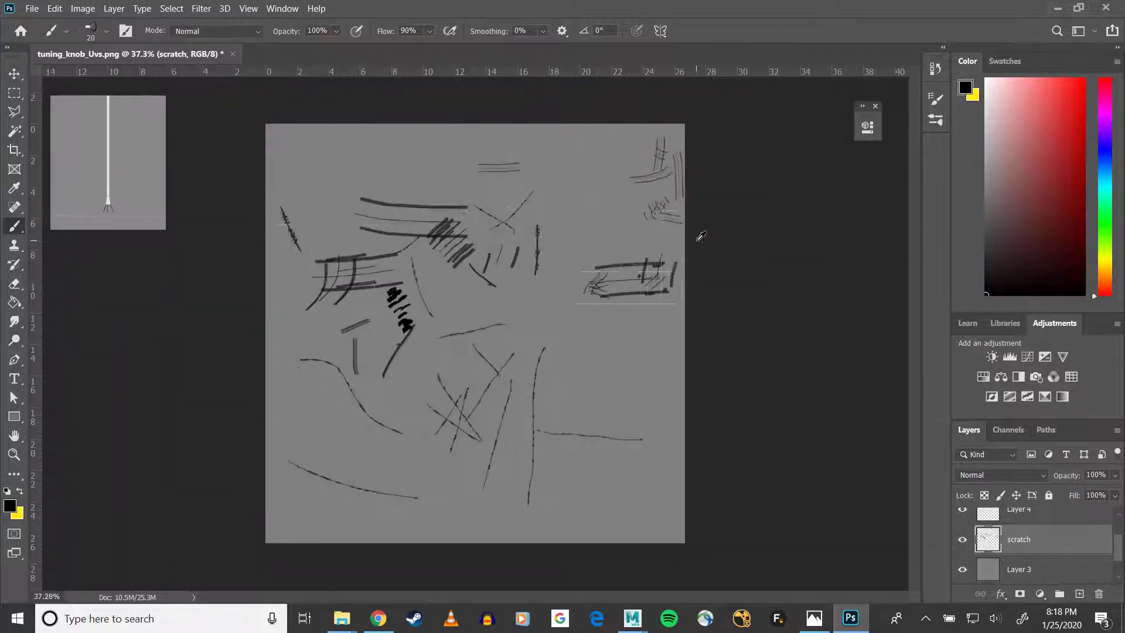
left_click_drag(577, 365, 647, 404)
mouse_move(652, 341)
left_mouse_down()
mouse_move(578, 404)
mouse_move(632, 401)
mouse_move(605, 411)
mouse_move(661, 382)
left_mouse_up()
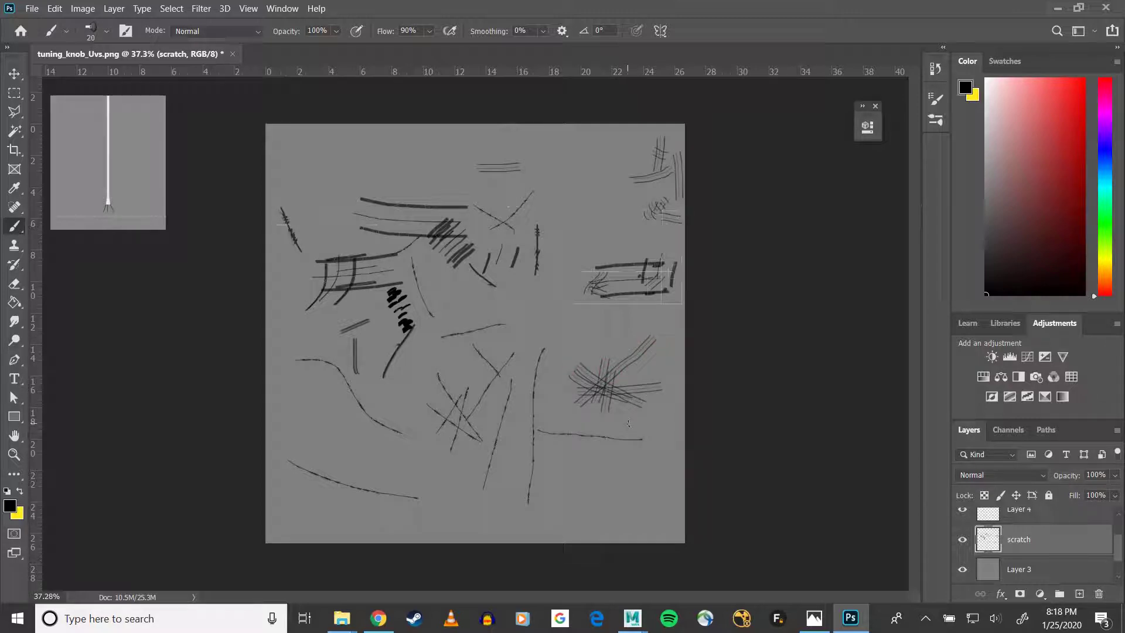
Step: Hide Layer 3 and show it again to check the scratches without their grey background
scroll(966, 548, "down", 1)
left_click(963, 544)
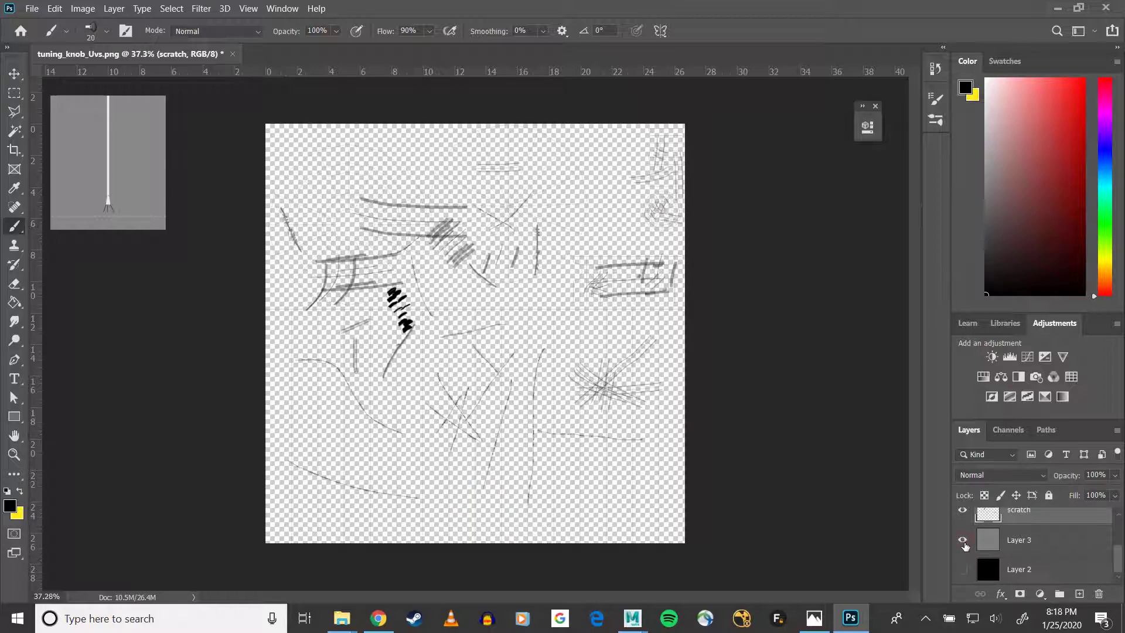
left_click(964, 544)
Step: Hide the UV wireframe layer, Layer 1, and rename it "uvs"
scroll(965, 545, "up", 2)
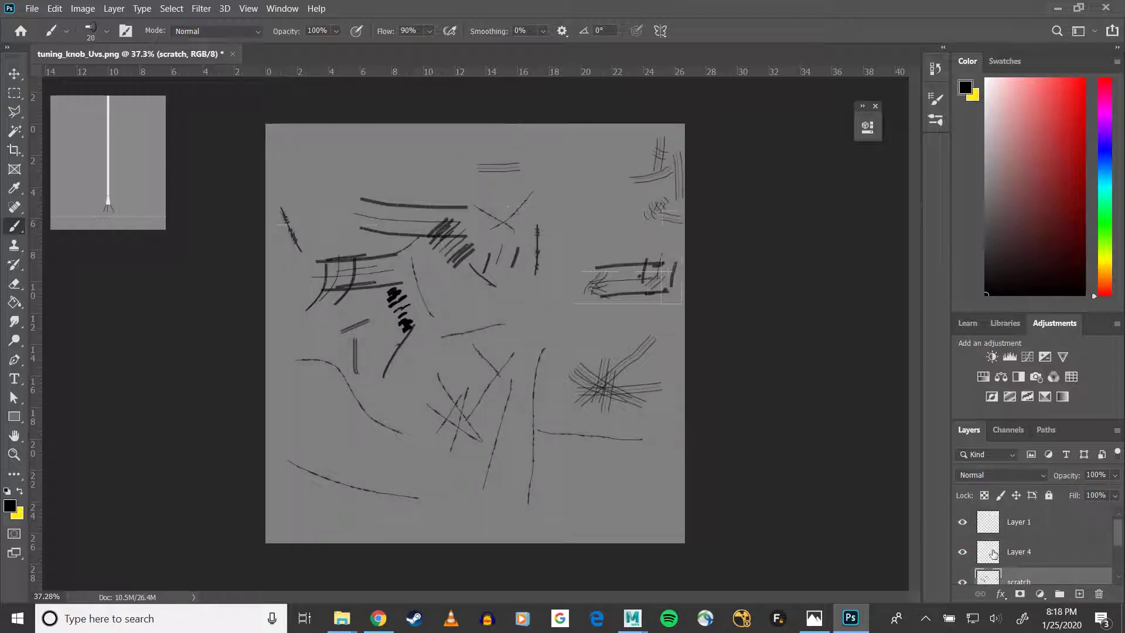
left_click(962, 526)
double_click(1014, 523)
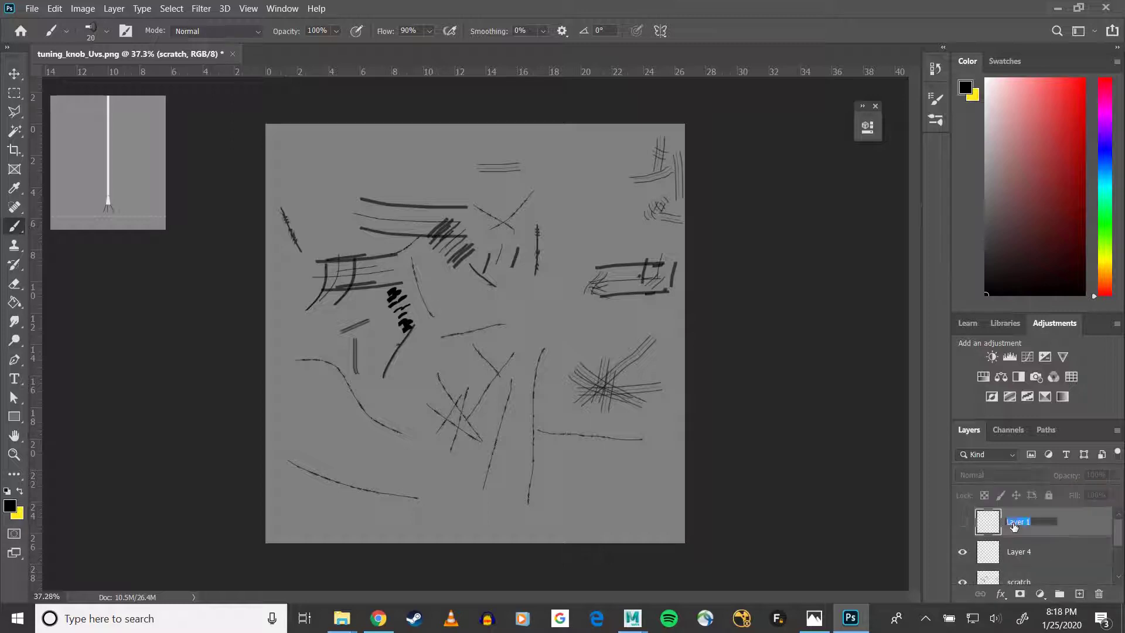
type("uvs")
key("Return")
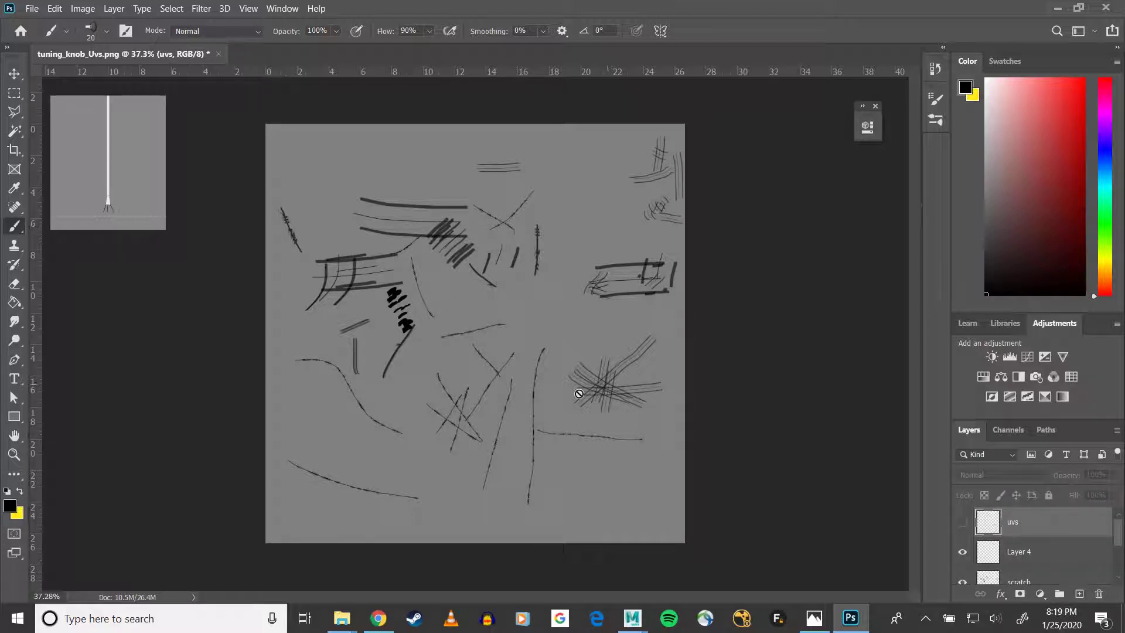
Step: Start saving a copy of the painted texture on the computer in the sourceimages folder, in PNG format
left_click(31, 8)
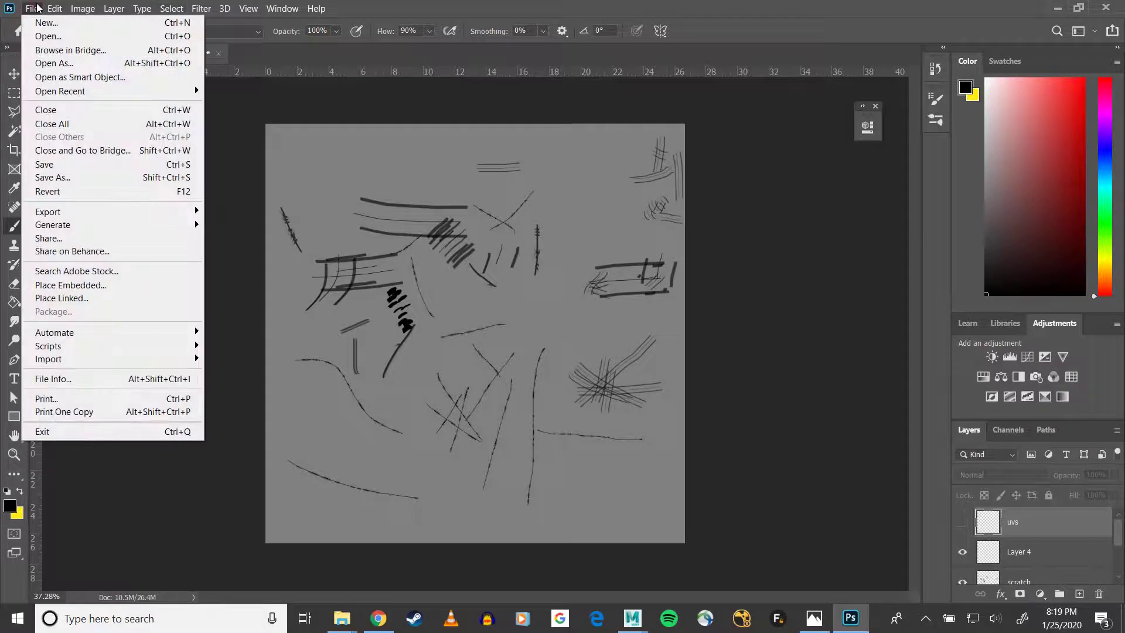
left_click(57, 175)
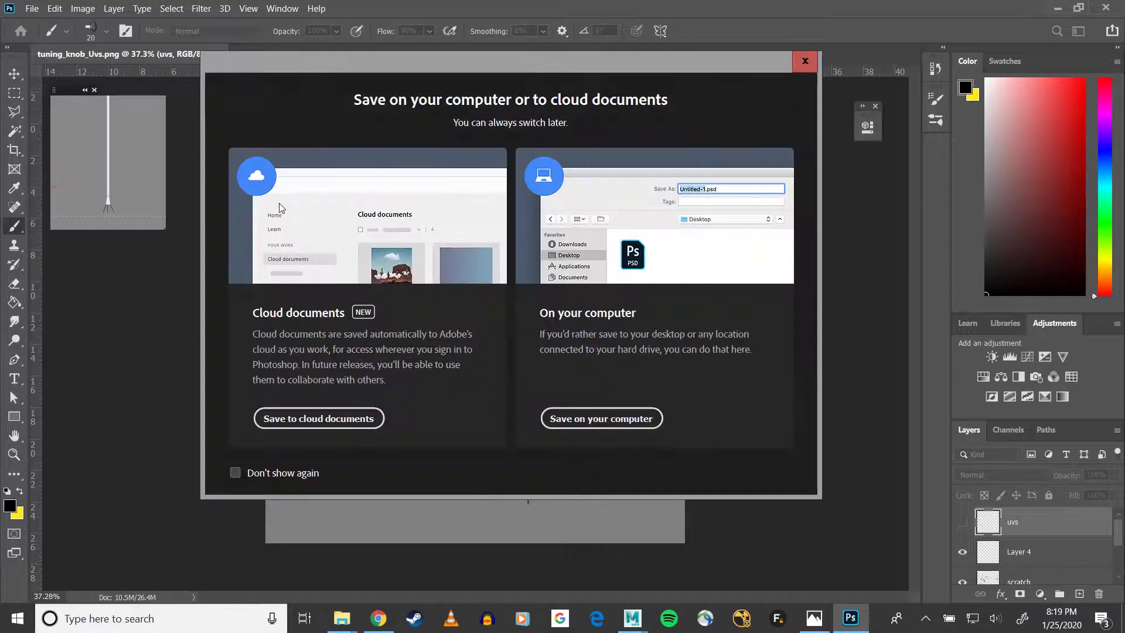
left_click(569, 414)
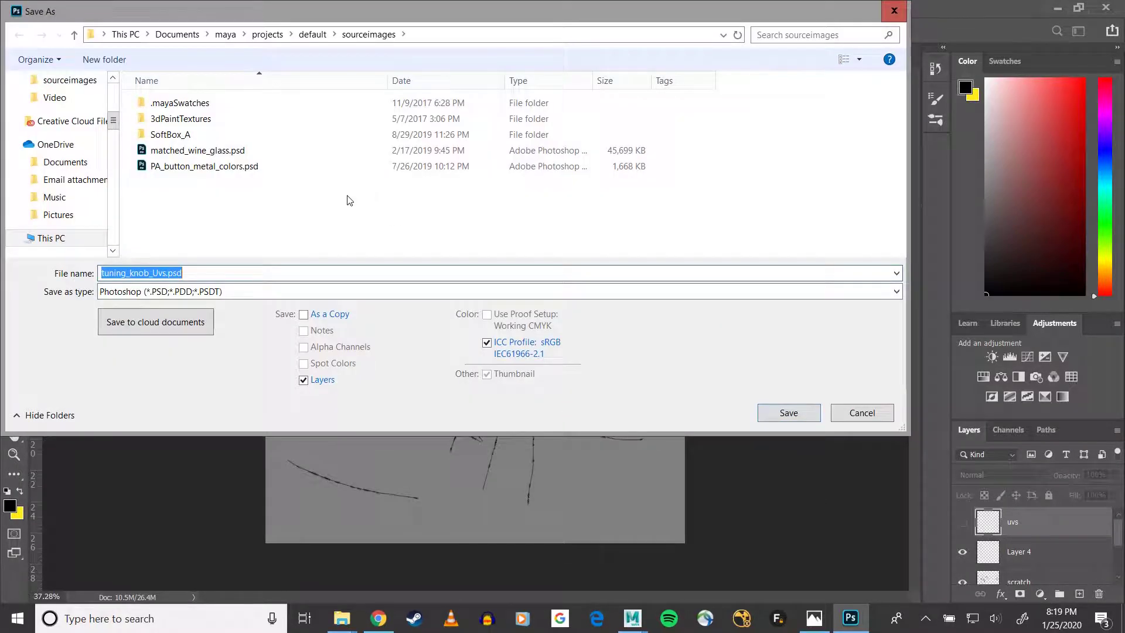
left_click(164, 291)
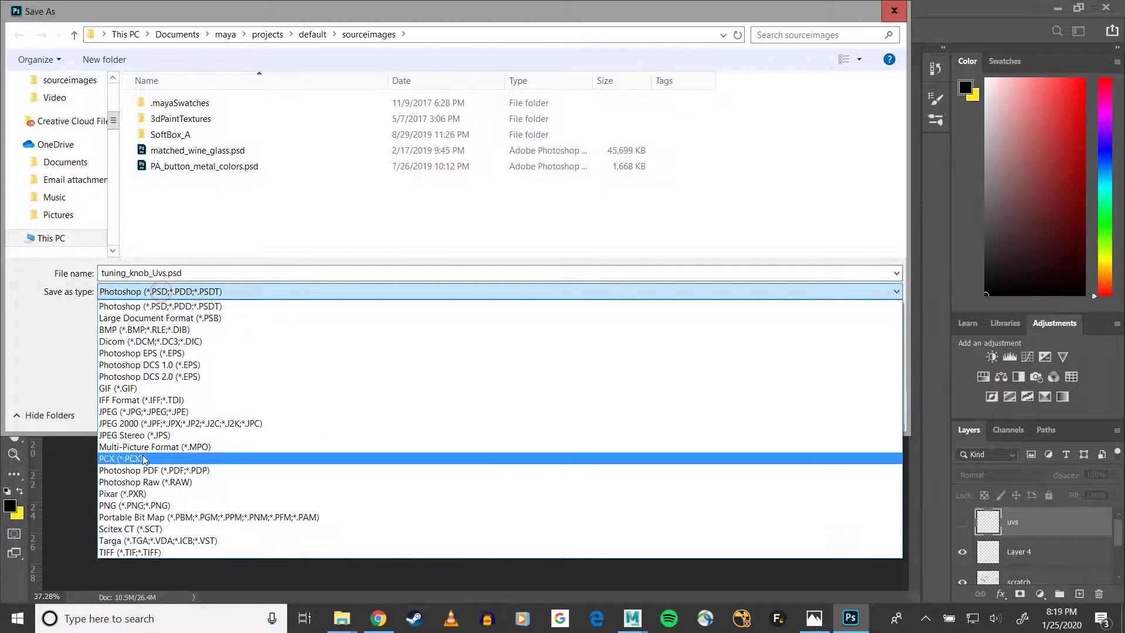
left_click(150, 505)
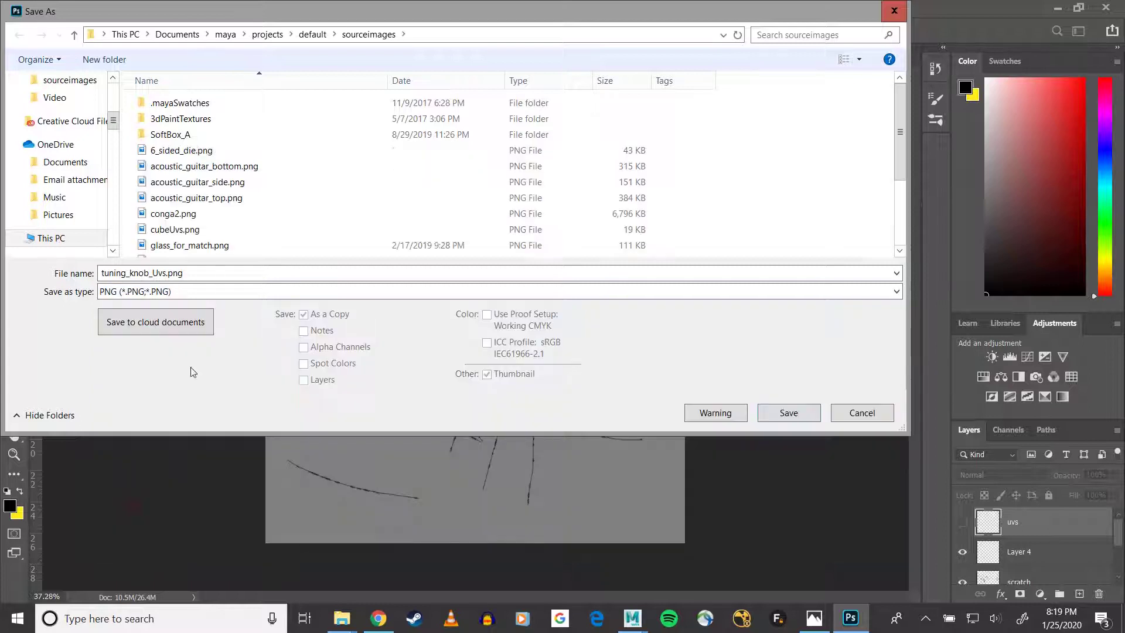
Step: Name the copy tuning_knob_scratch_map.png and save it with the medium file size option
left_click(159, 269)
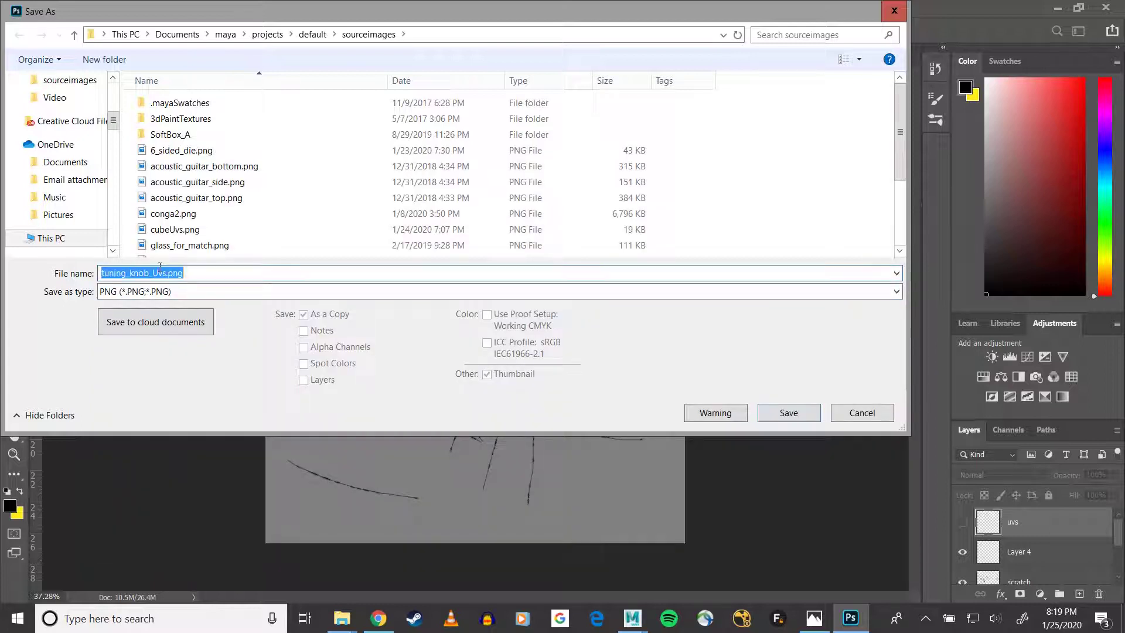
left_click(161, 269)
left_click(165, 270)
key("BackSpace")
key("BackSpace")
key("BackSpace")
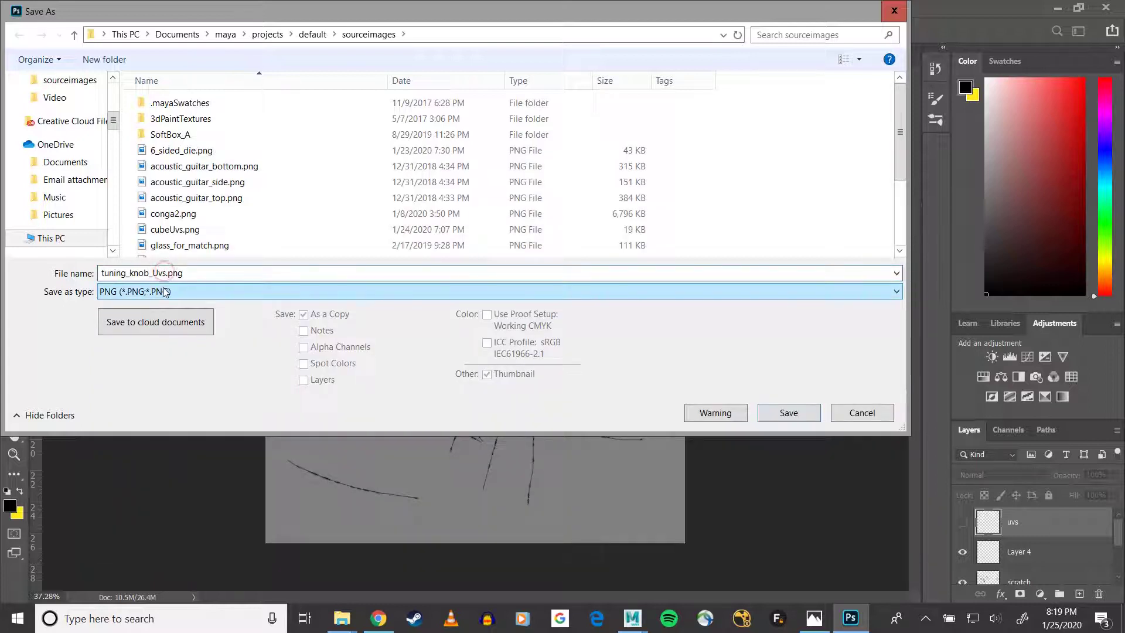
type("scratch_map")
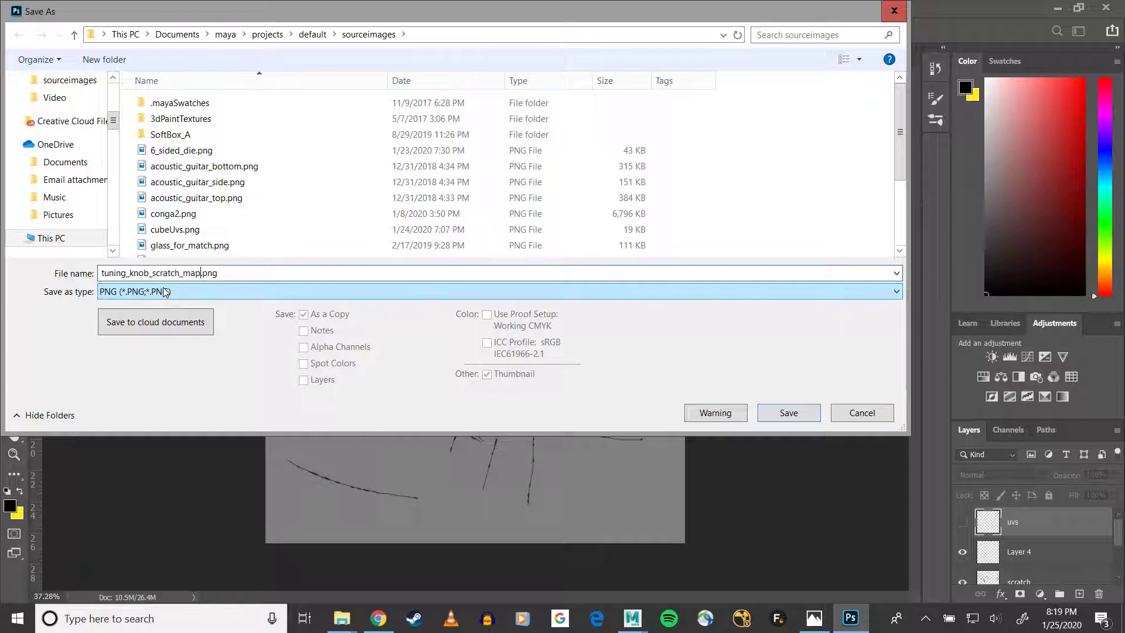
left_click(788, 413)
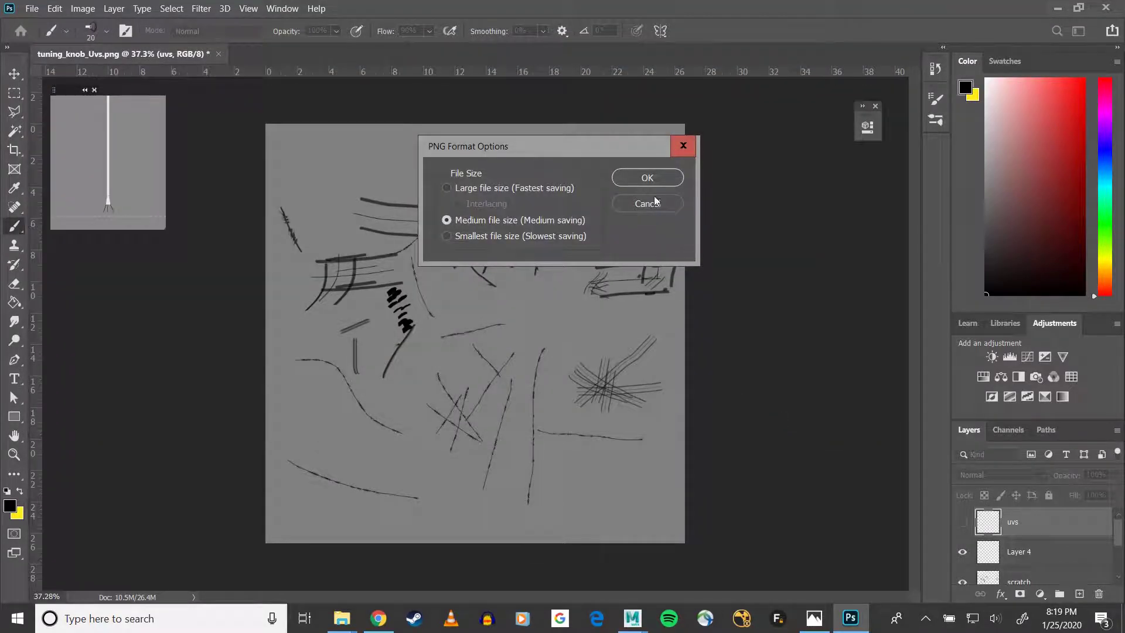
left_click(656, 182)
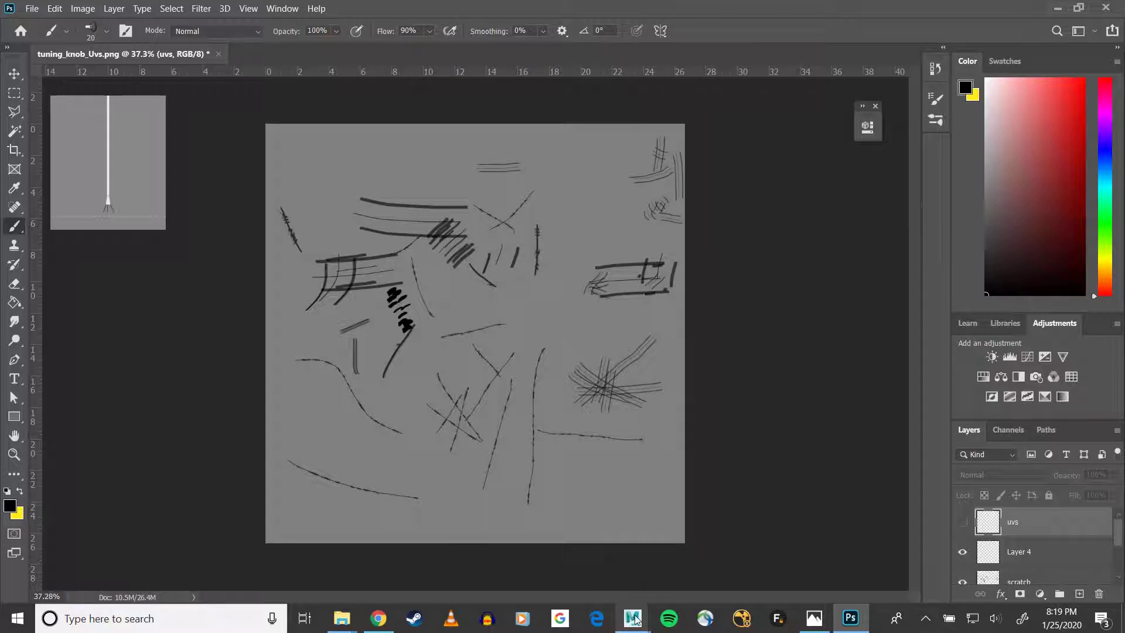
Step: Switch to Maya, close the UV Editor and UV Toolkit, and move the Outliner clear of the attribute settings
mouse_move(650, 603)
left_click(668, 559)
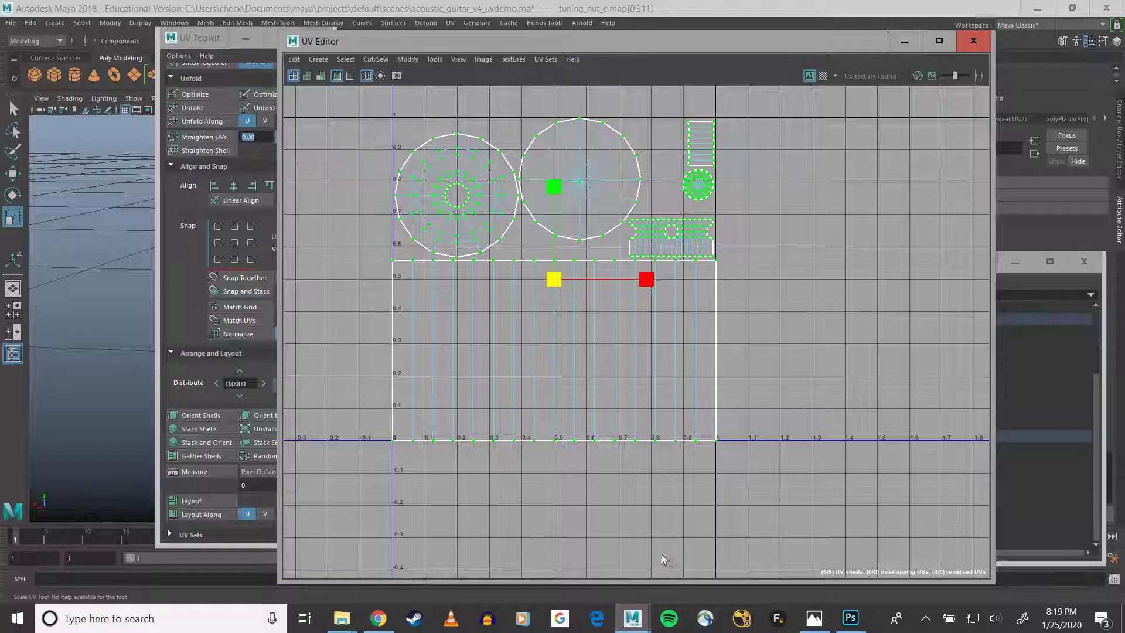
left_click(986, 48)
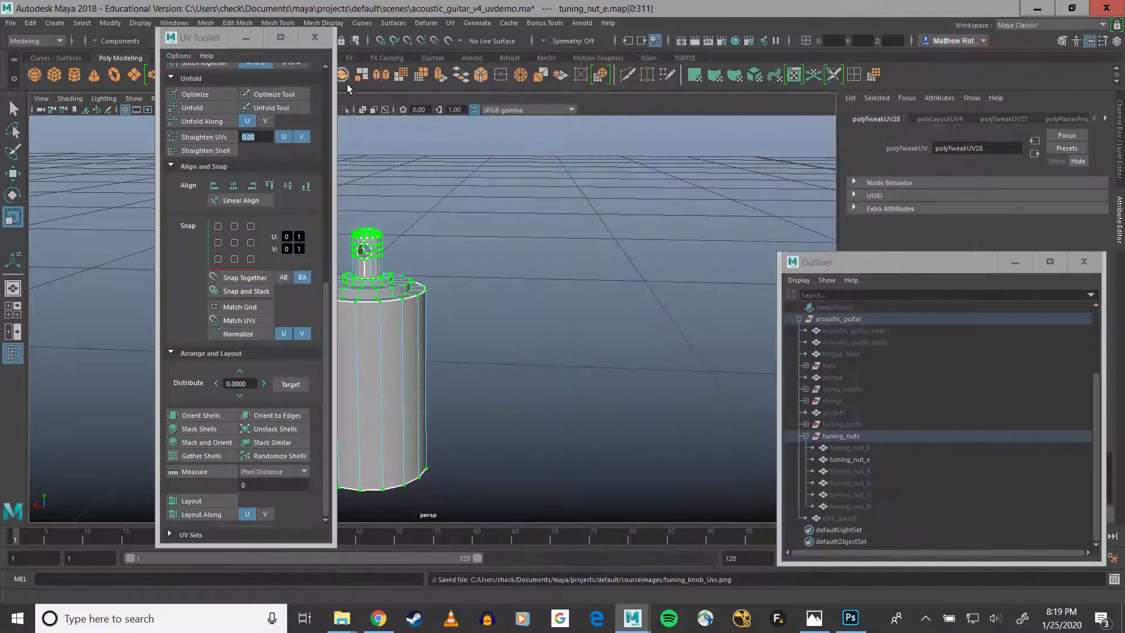
left_click(329, 38)
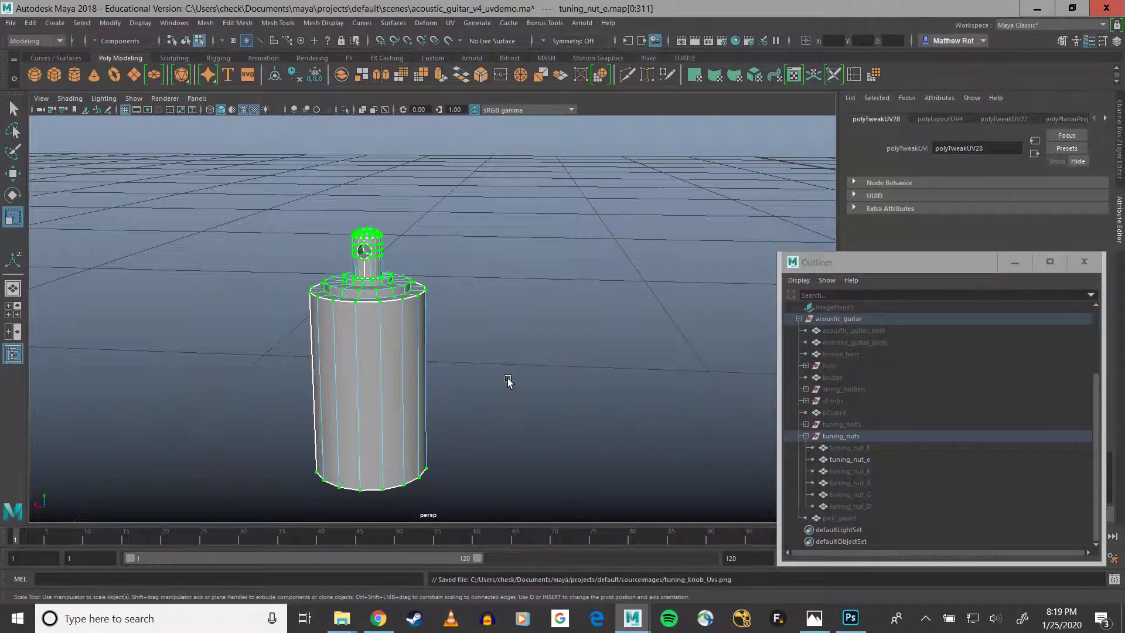
middle_click_drag(457, 218, 557, 191, "alt")
scroll(544, 256, "down", 3)
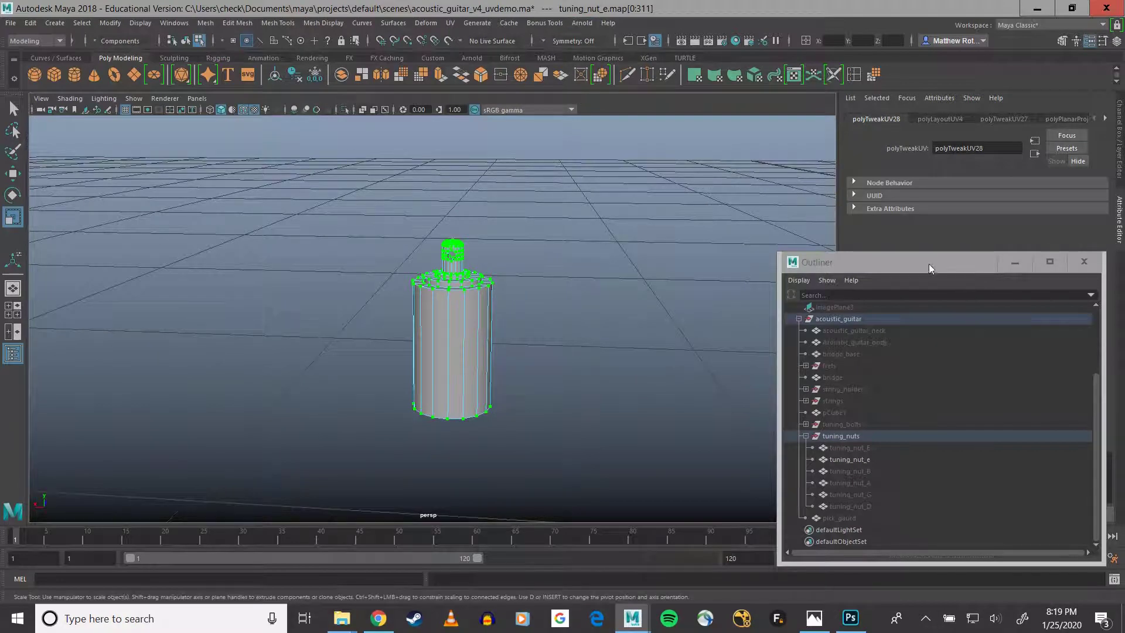
left_click_drag(931, 268, 720, 317)
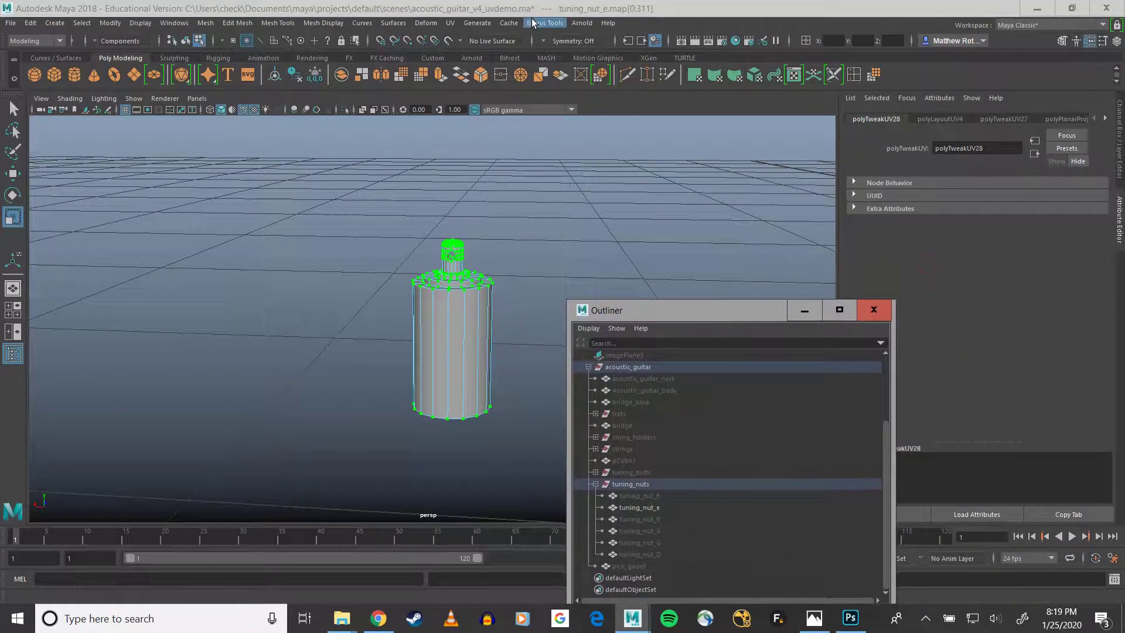
Step: Create an Arnold skydome light and connect a File texture to its color
left_click(582, 22)
mouse_move(608, 95)
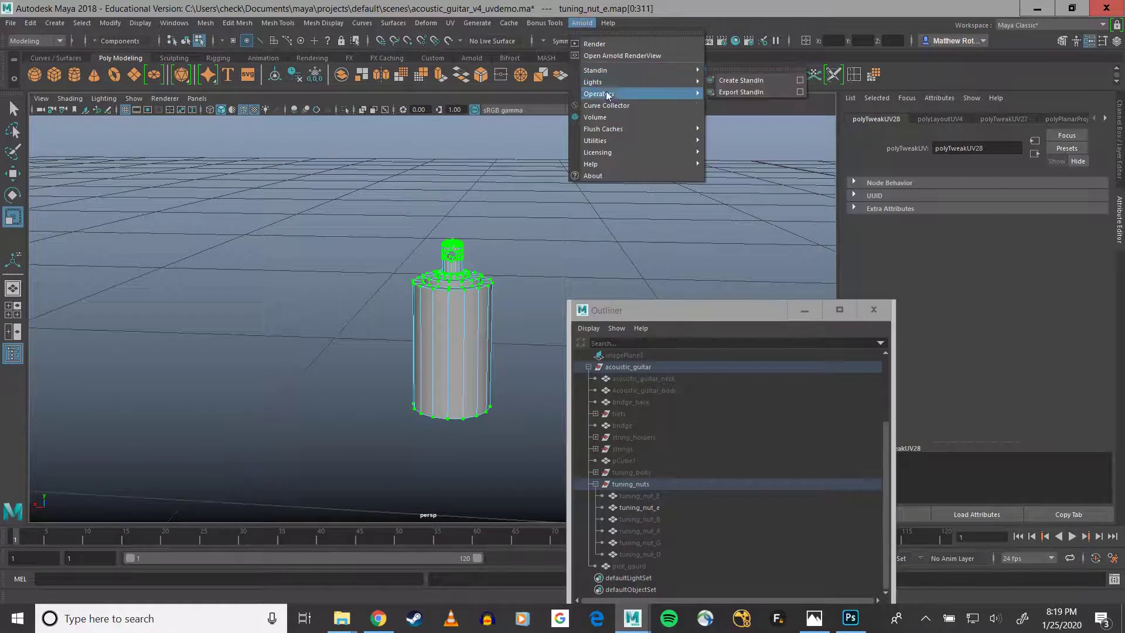
left_click(739, 116)
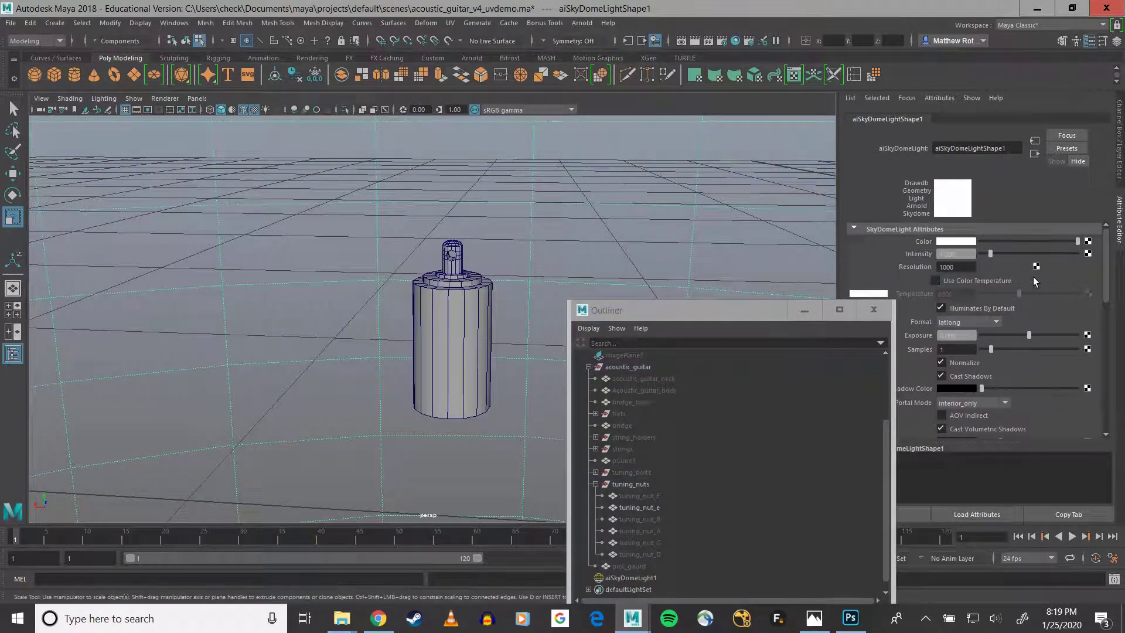
left_click(1087, 240)
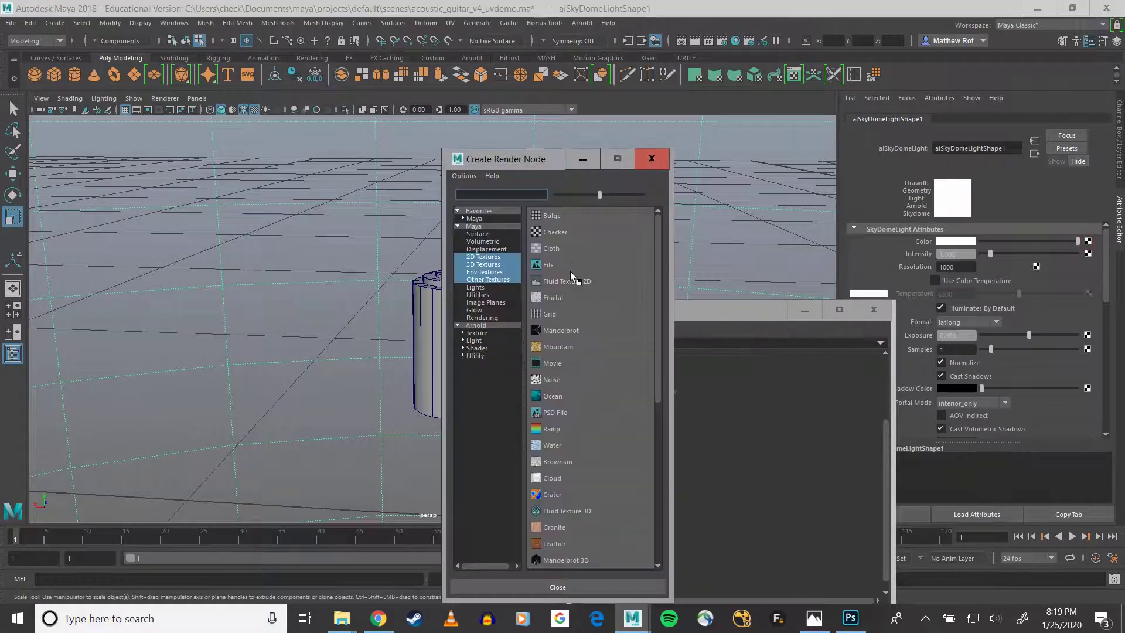
left_click(568, 268)
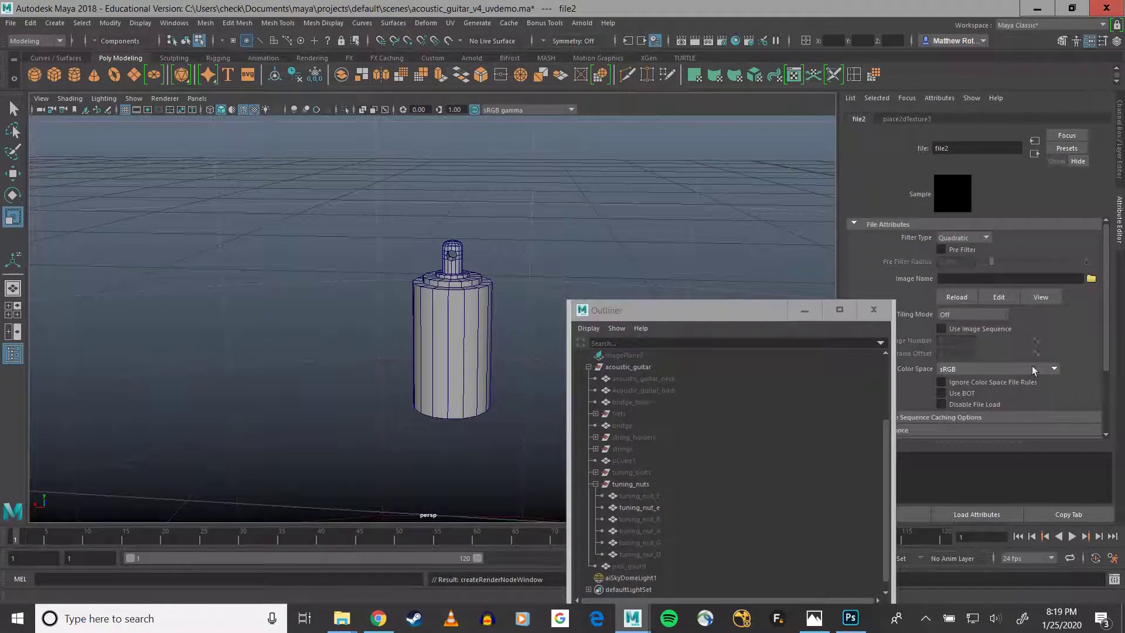
Step: Load studio_small_02_2k.hdr from the sourceimages folder as the skydome light's texture image
left_click(1090, 280)
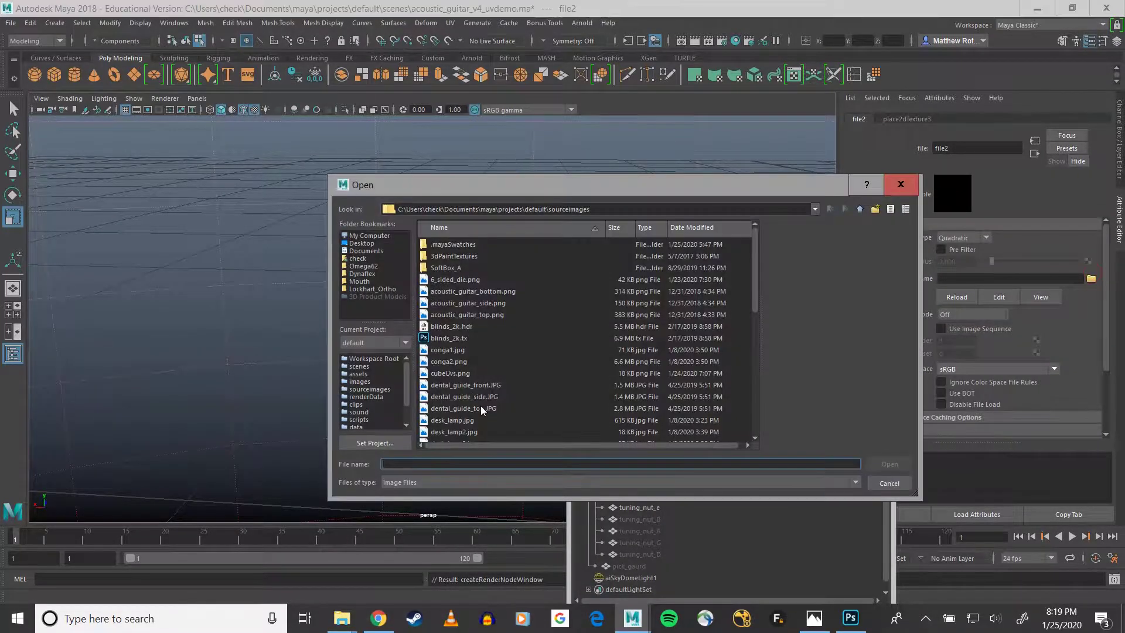
scroll(480, 406, "down", 8)
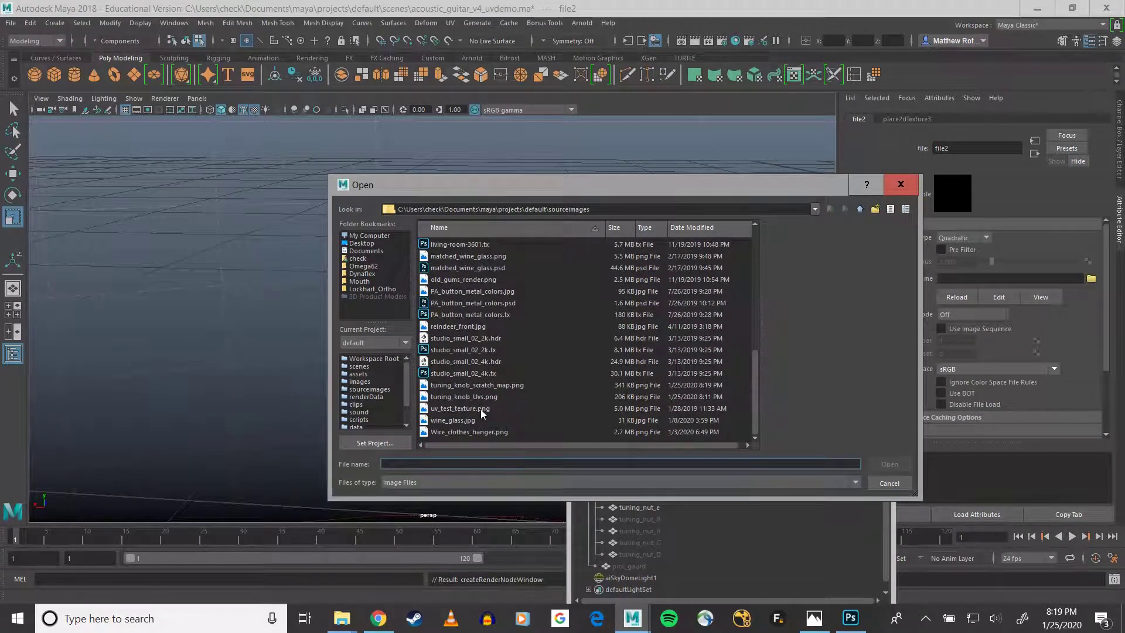
left_click(473, 339)
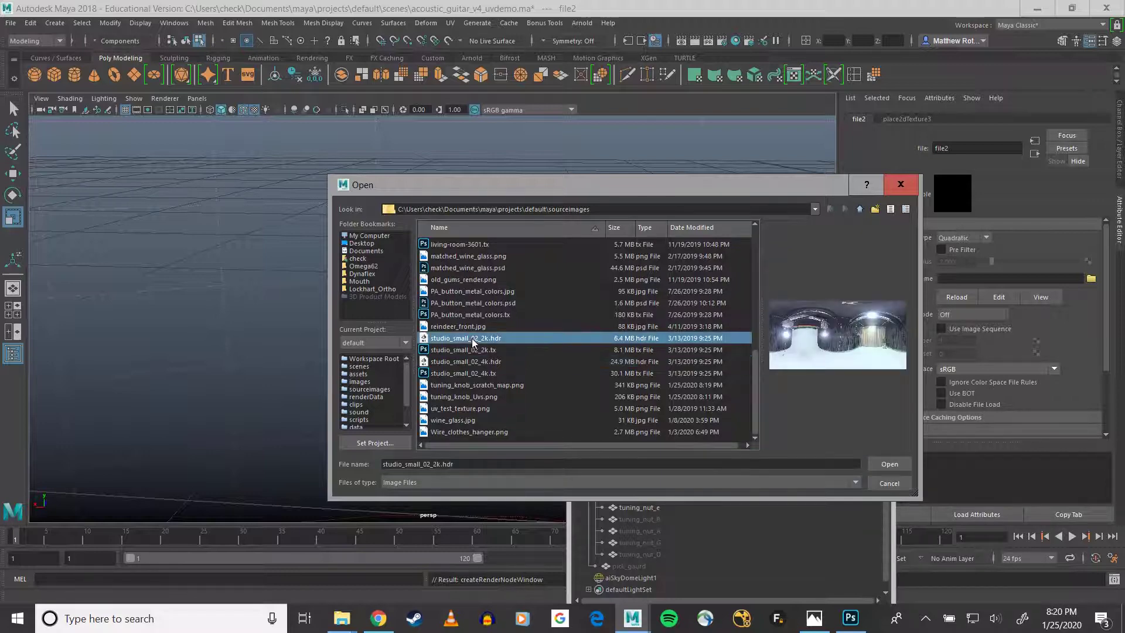
left_click(889, 464)
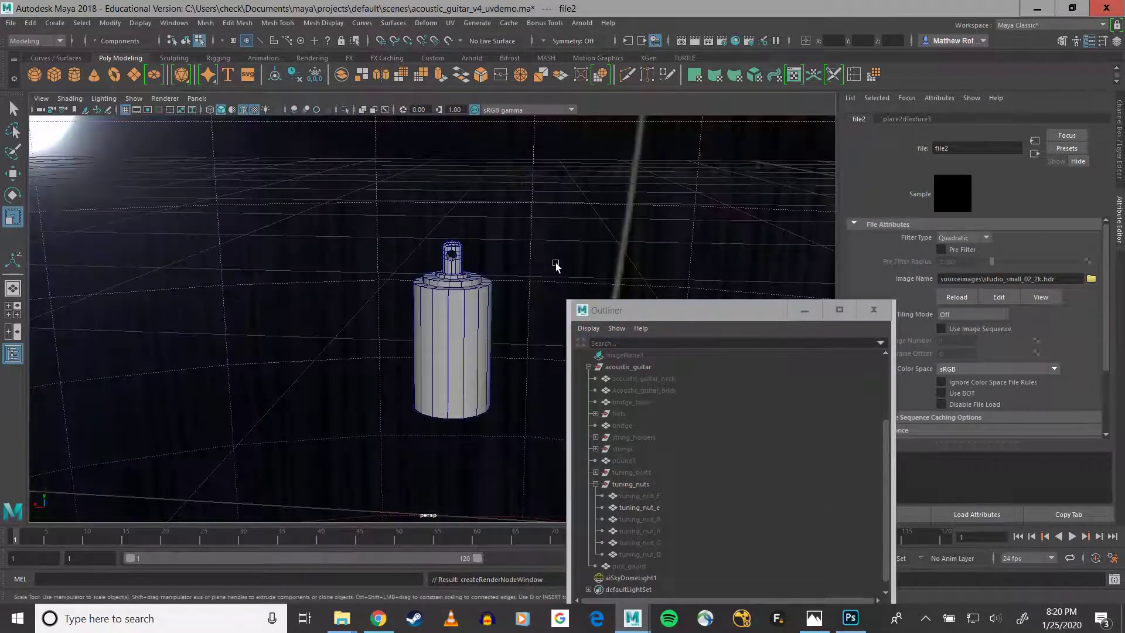
Step: Set the camera visibility of aiSkyDomeLight1 to 0
left_click_drag(760, 317, 661, 315)
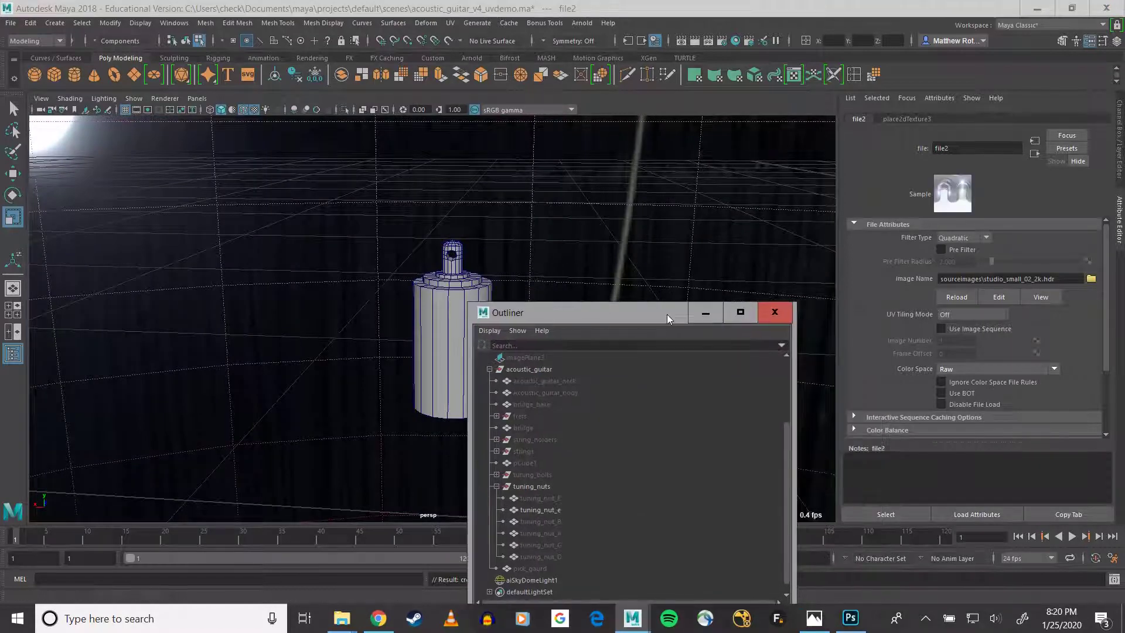
left_click(526, 580)
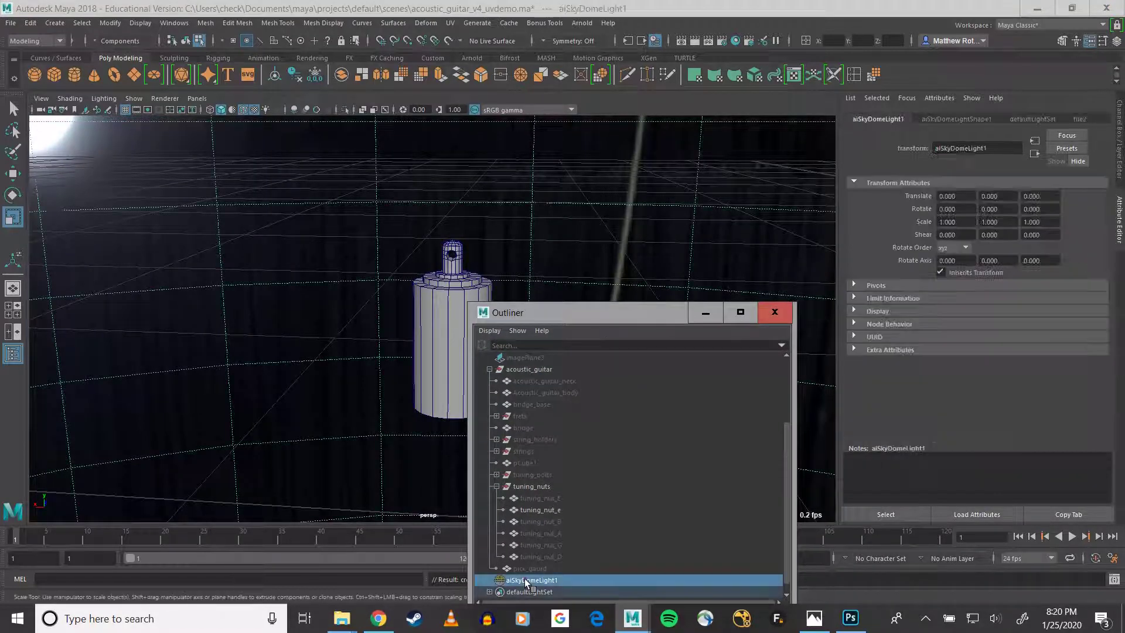
left_click(945, 118)
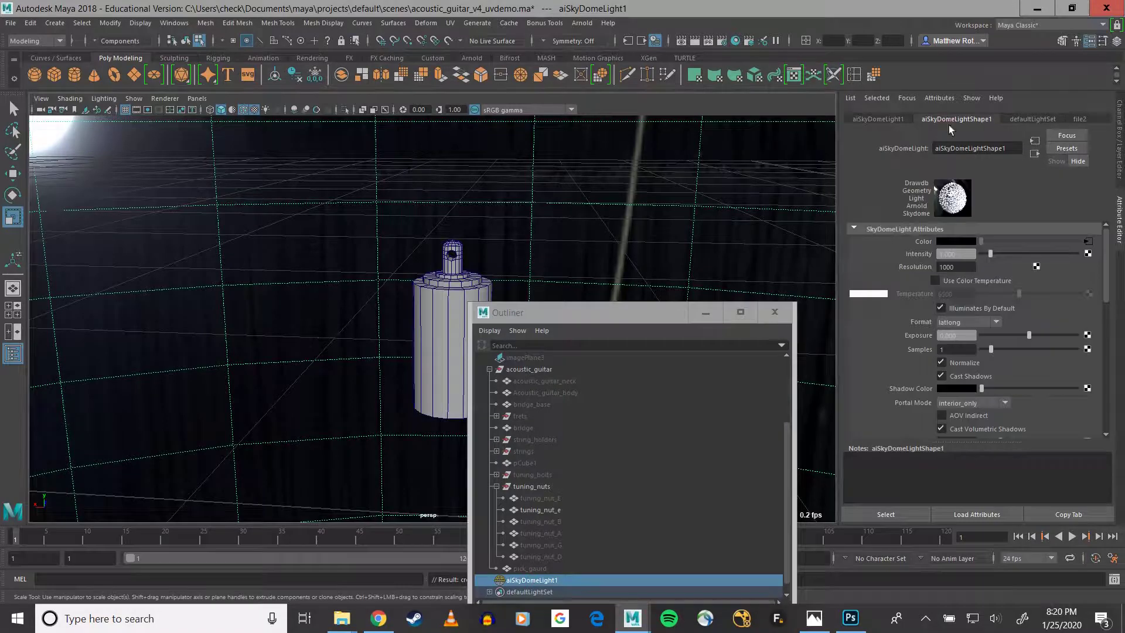
scroll(901, 409, "down", 5)
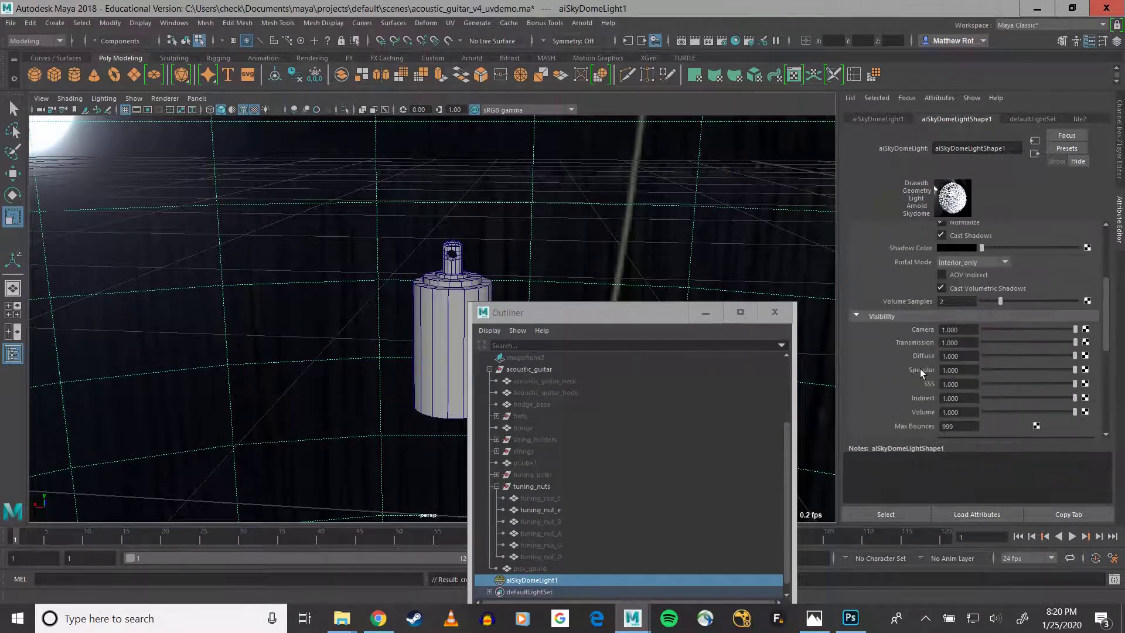
left_click_drag(1012, 326, 856, 326)
Step: Open the Hypershade, clear its work area graph, and create a new Arnold aiStandardSurface material
left_click_drag(576, 313, 634, 222)
scroll(640, 368, "up", 3)
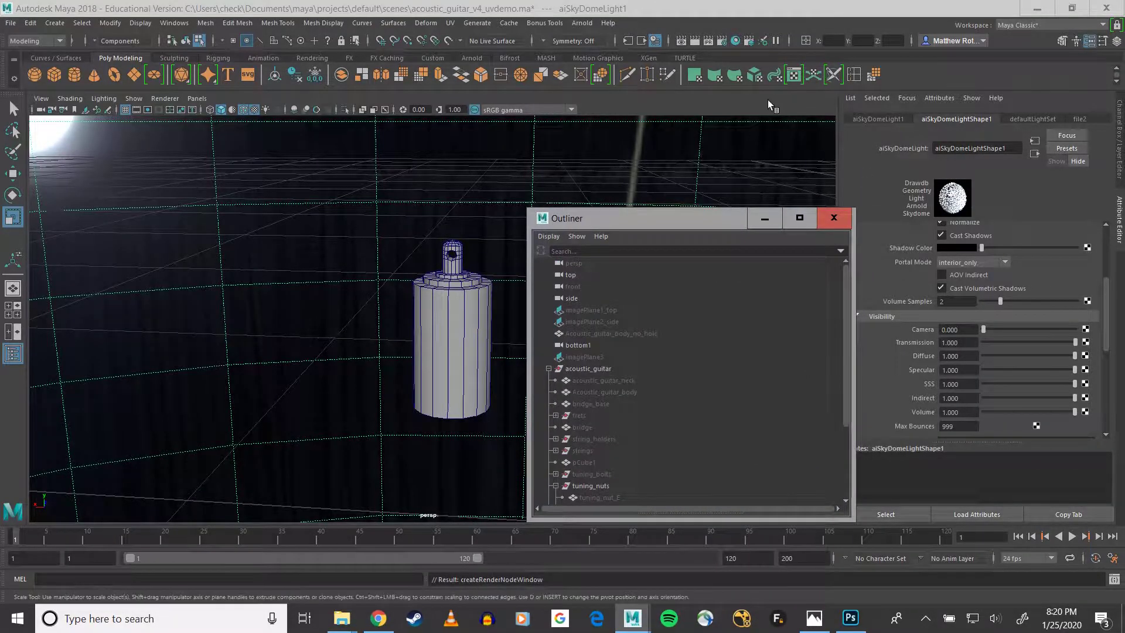
left_click(735, 41)
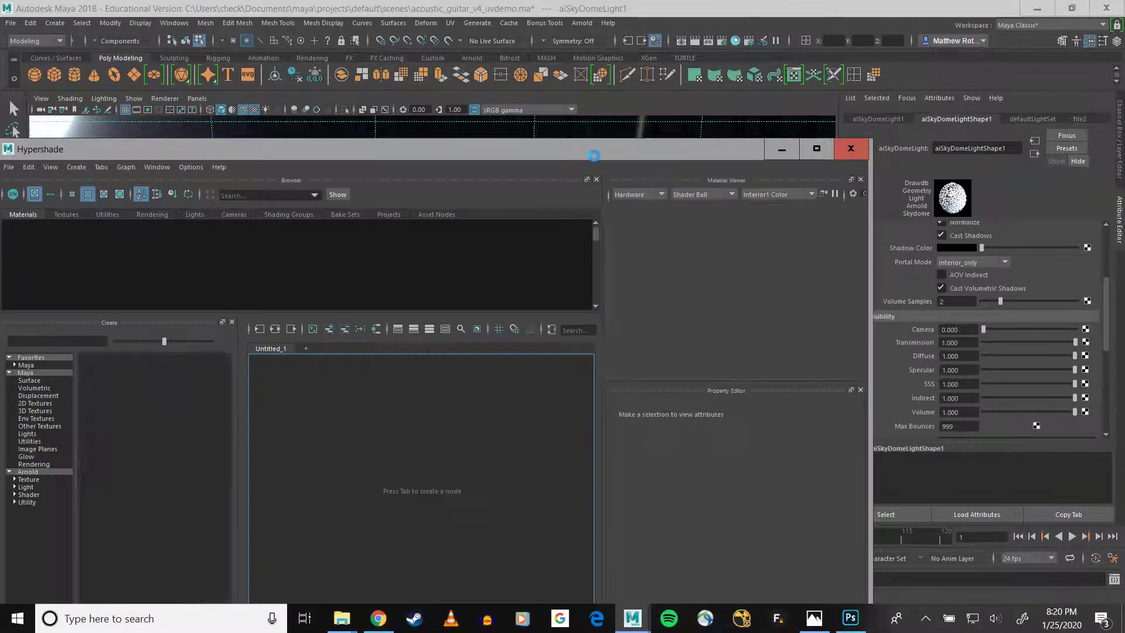
left_click_drag(593, 149, 749, 107)
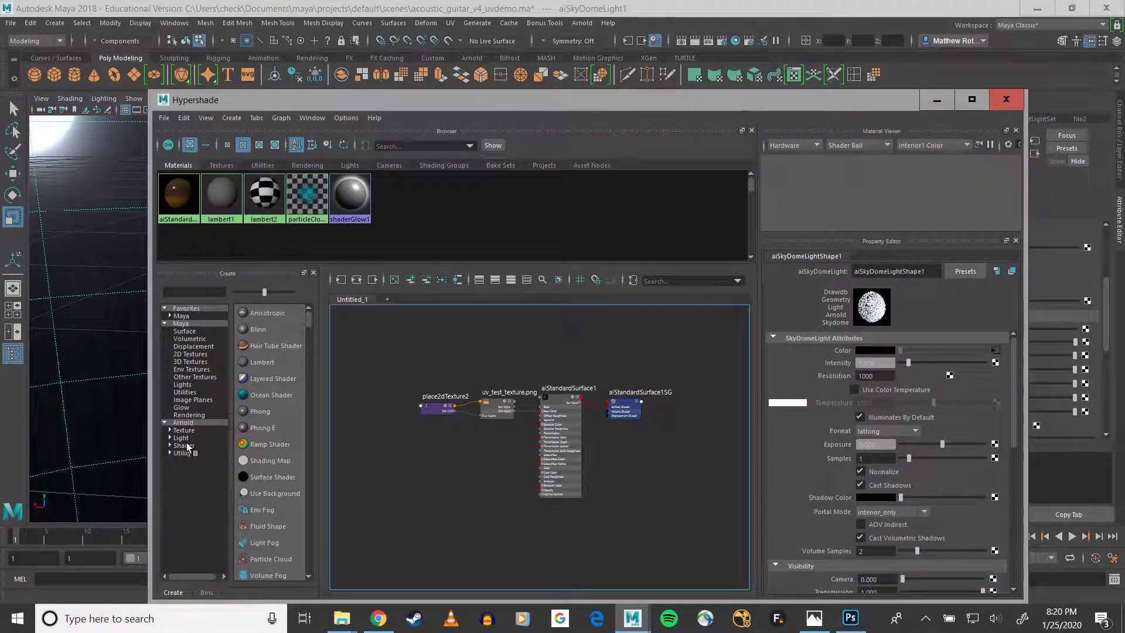
left_click(394, 279)
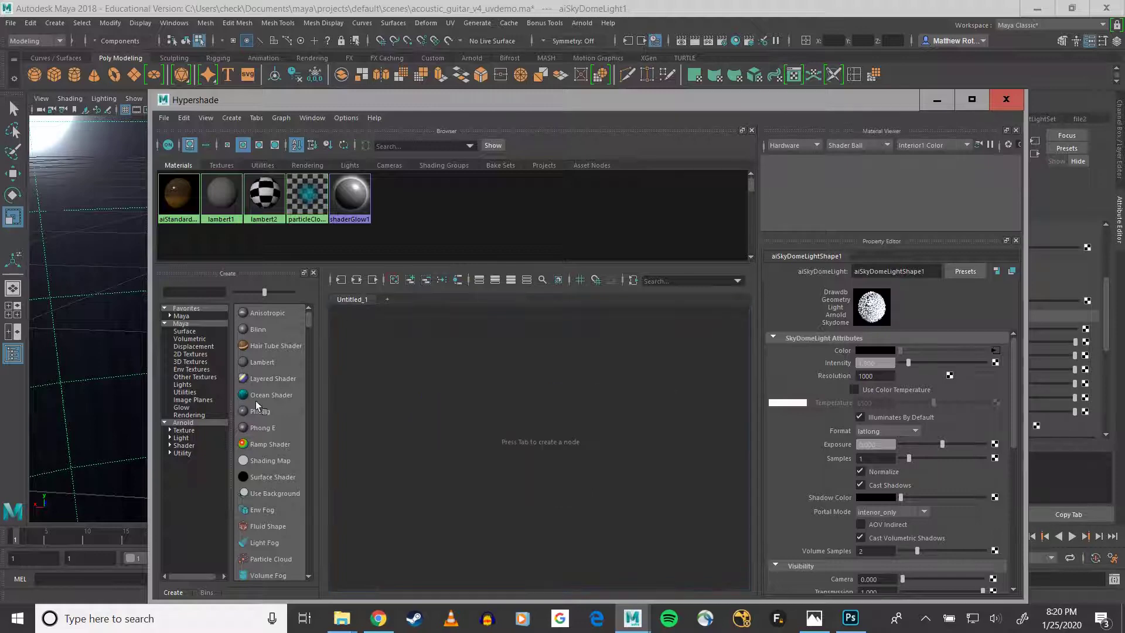
left_click(194, 447)
left_click(277, 477)
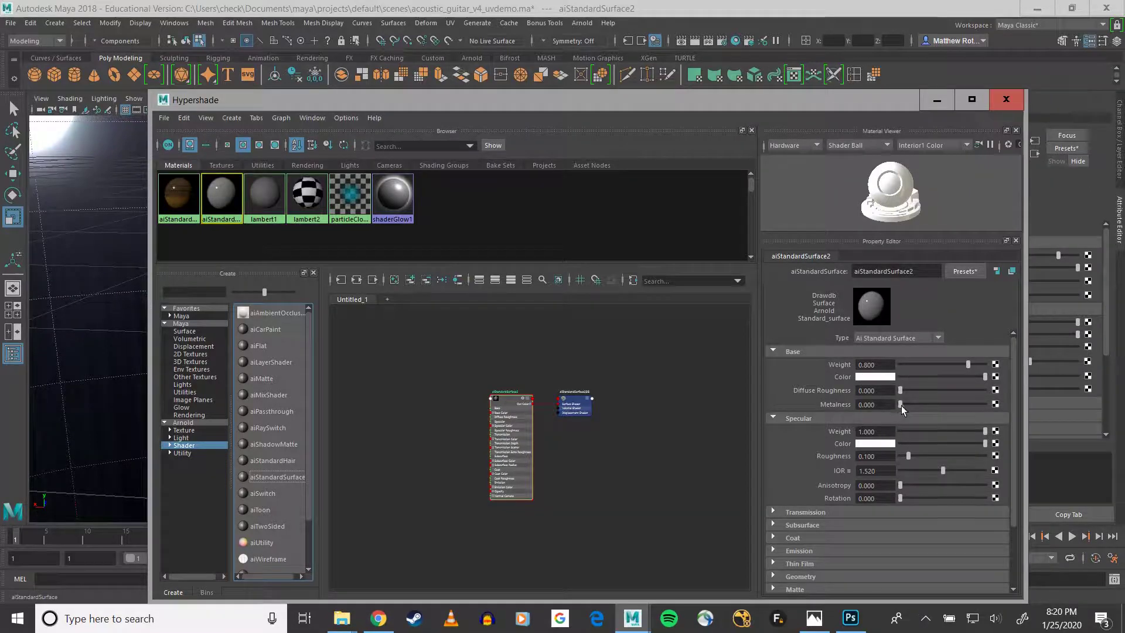
Step: Set the new aiStandardSurface material's metalness to 1 and connect a File texture to its bump mapping
left_click_drag(902, 406, 1000, 412)
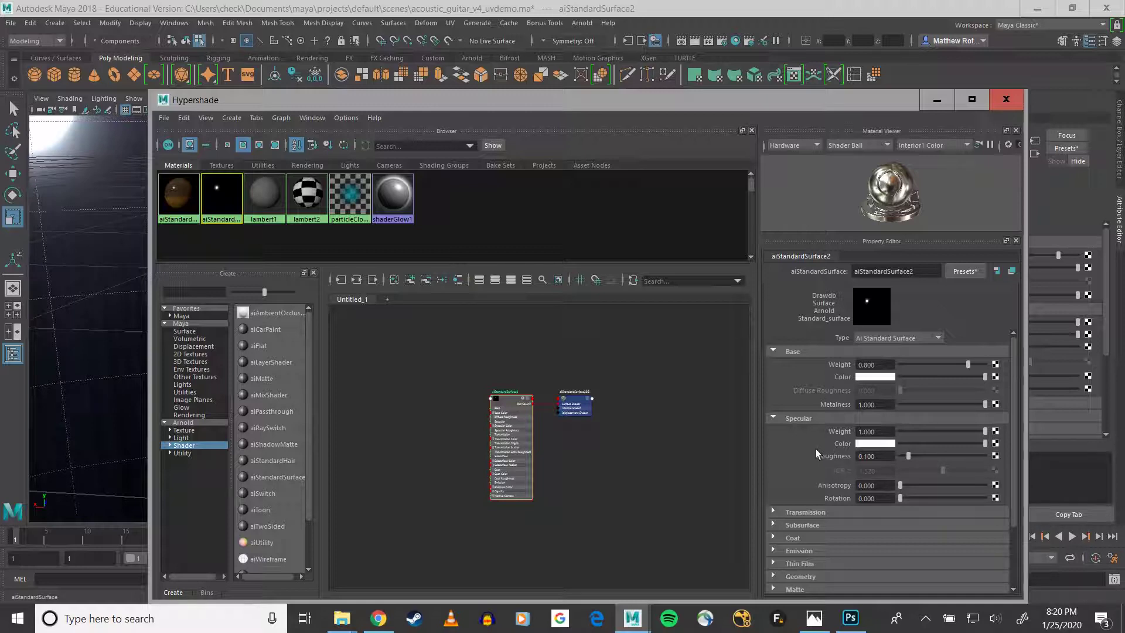
scroll(819, 447, "down", 3)
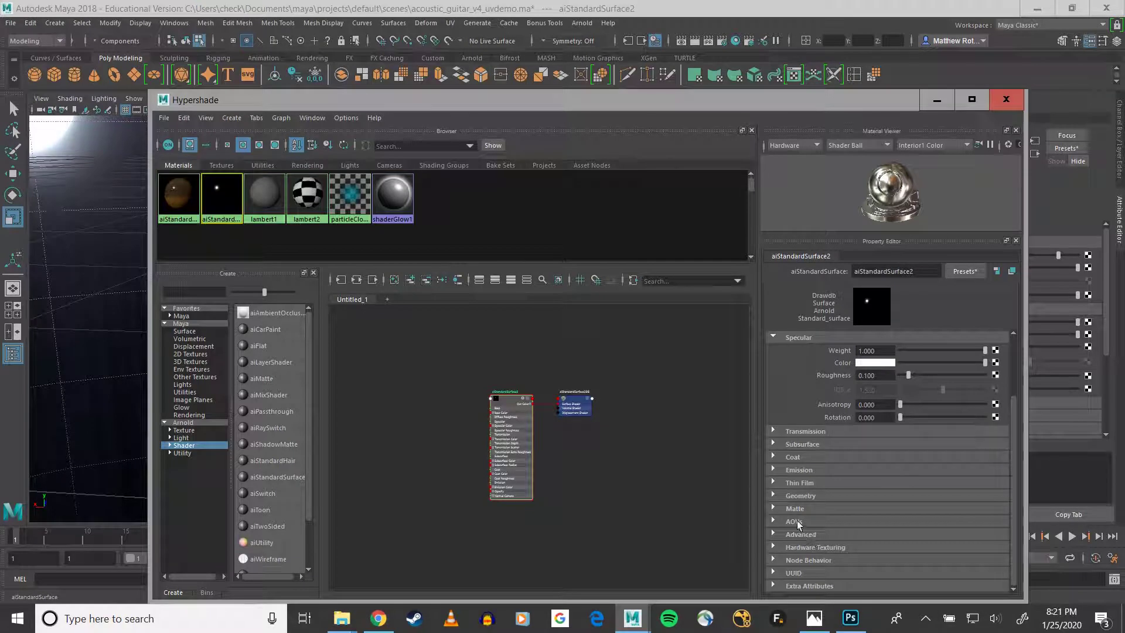
left_click(772, 495)
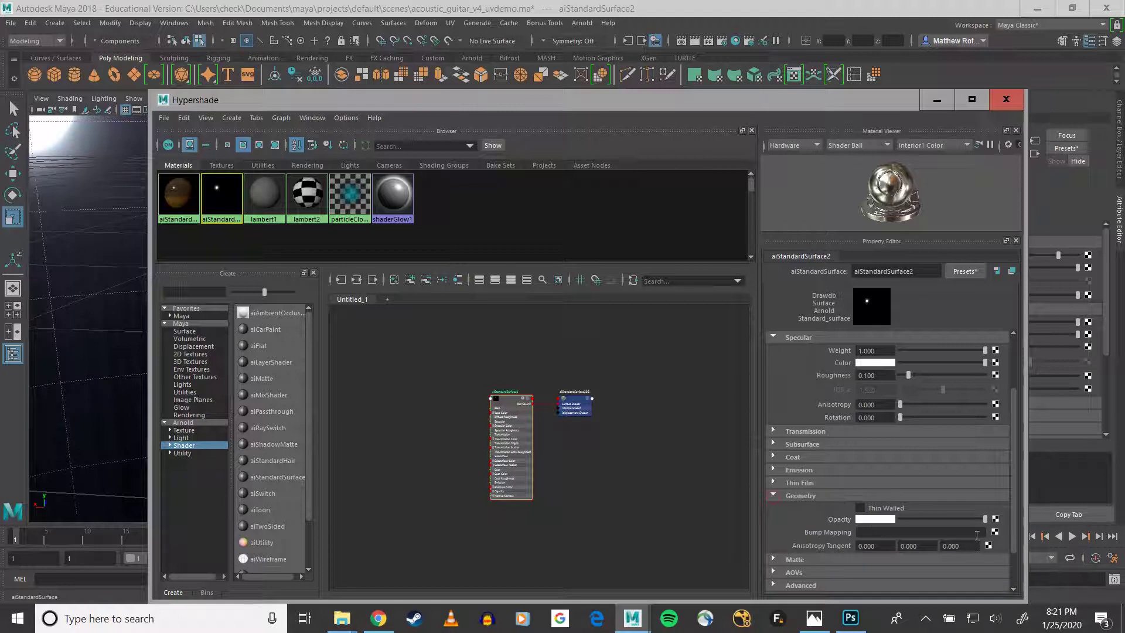
left_click(995, 531)
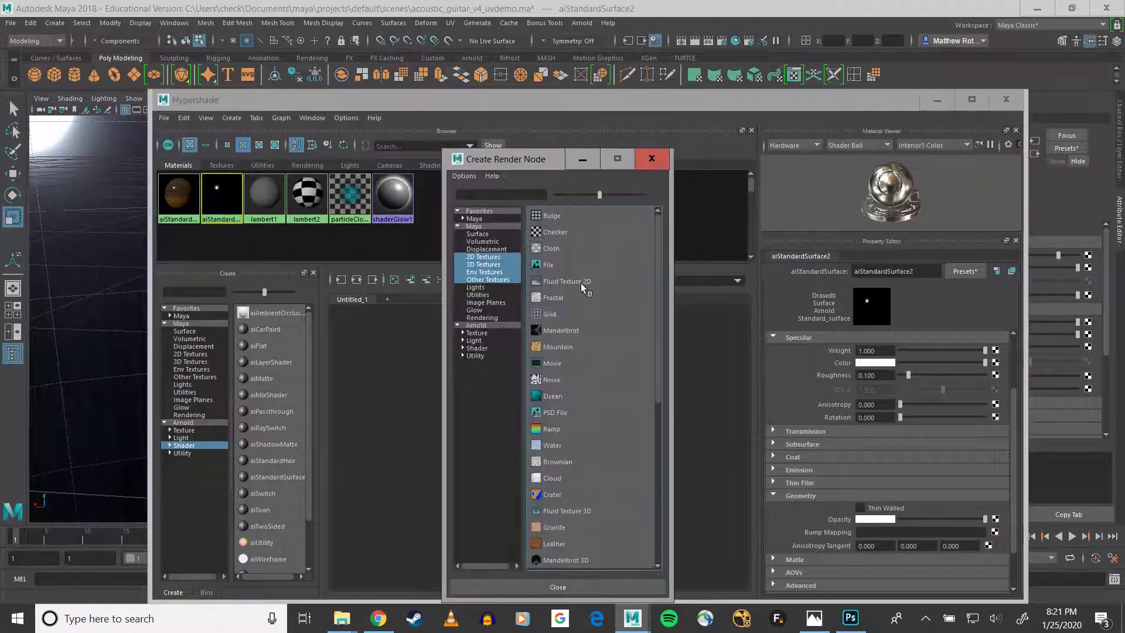
left_click(548, 265)
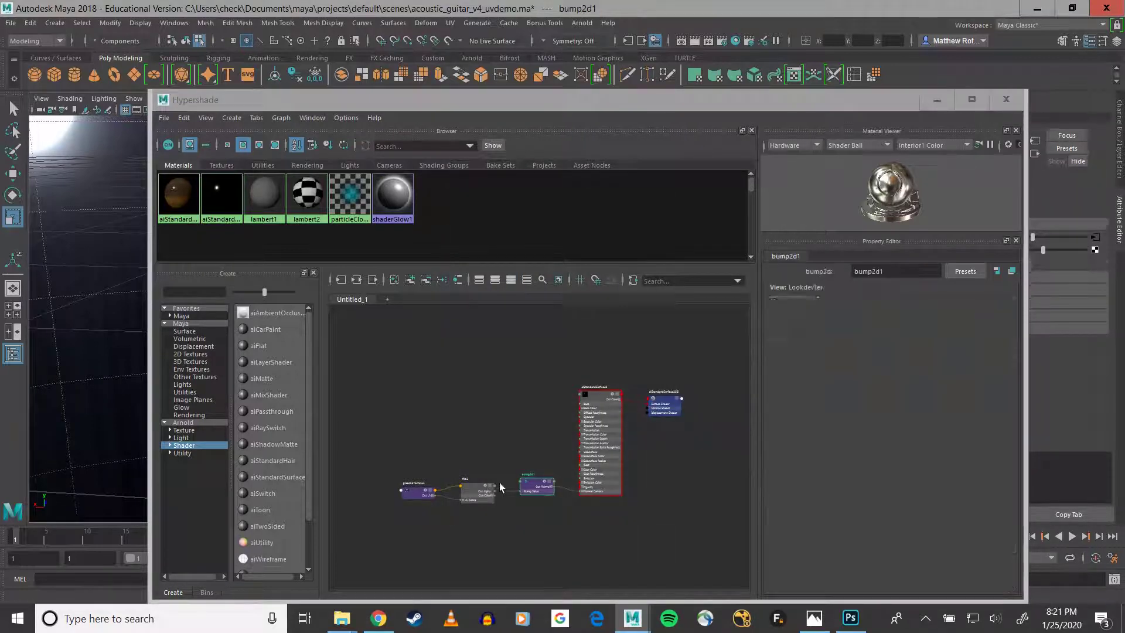
Step: Load tuning_knob_scratch_map.png from the sourceimages folder as the image of the bump's File texture
left_click(479, 494)
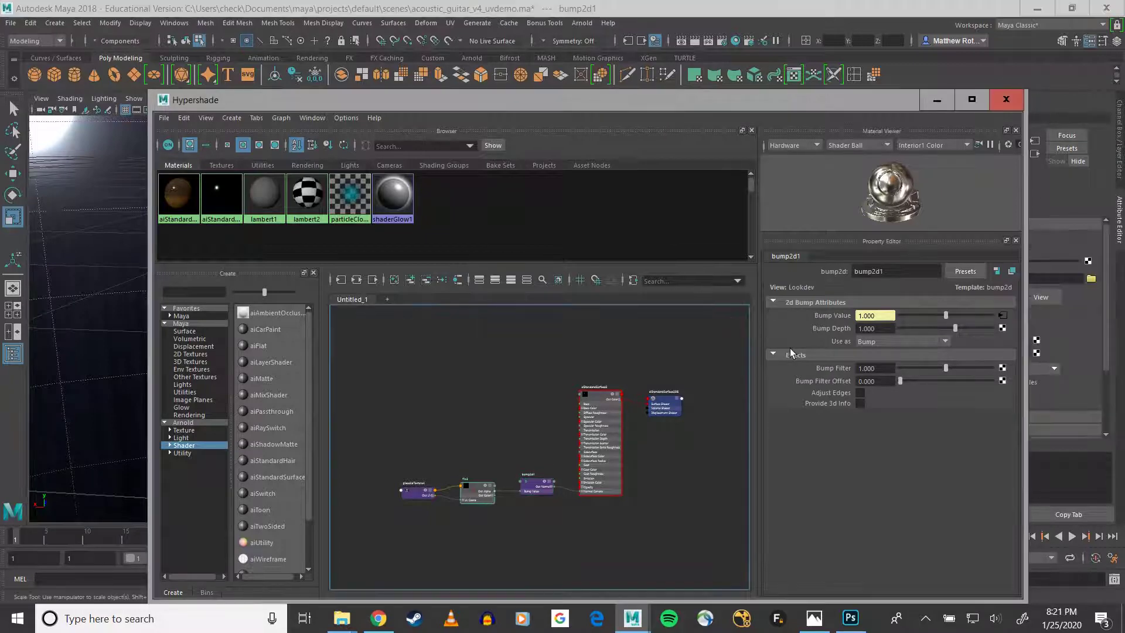
left_click(1005, 354)
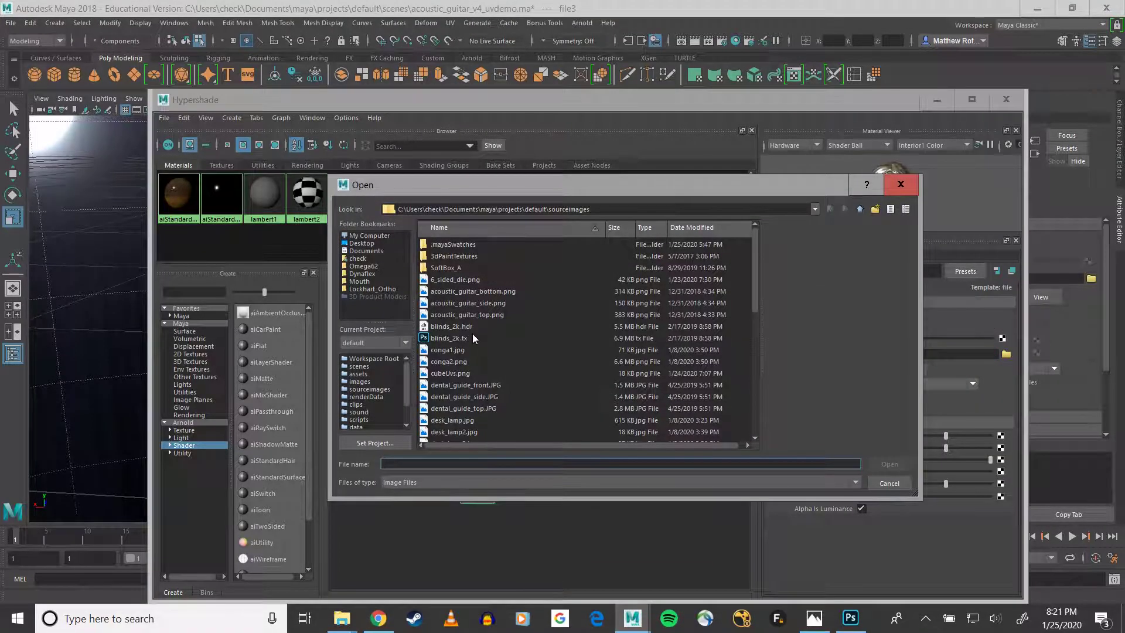
scroll(495, 375, "down", 4)
scroll(494, 381, "down", 4)
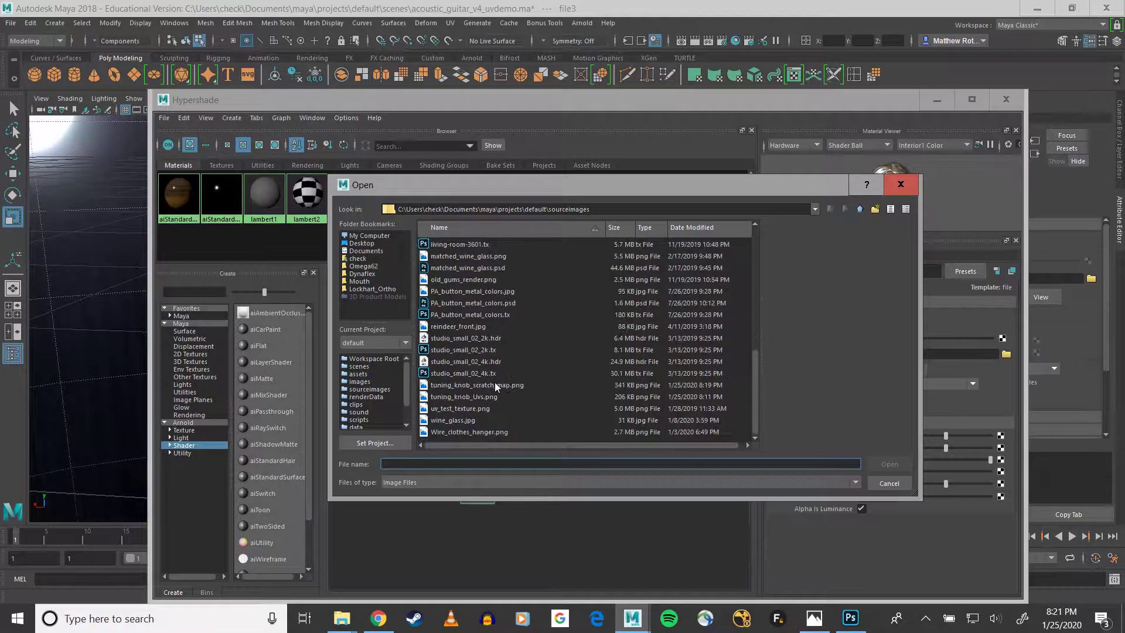
left_click(487, 385)
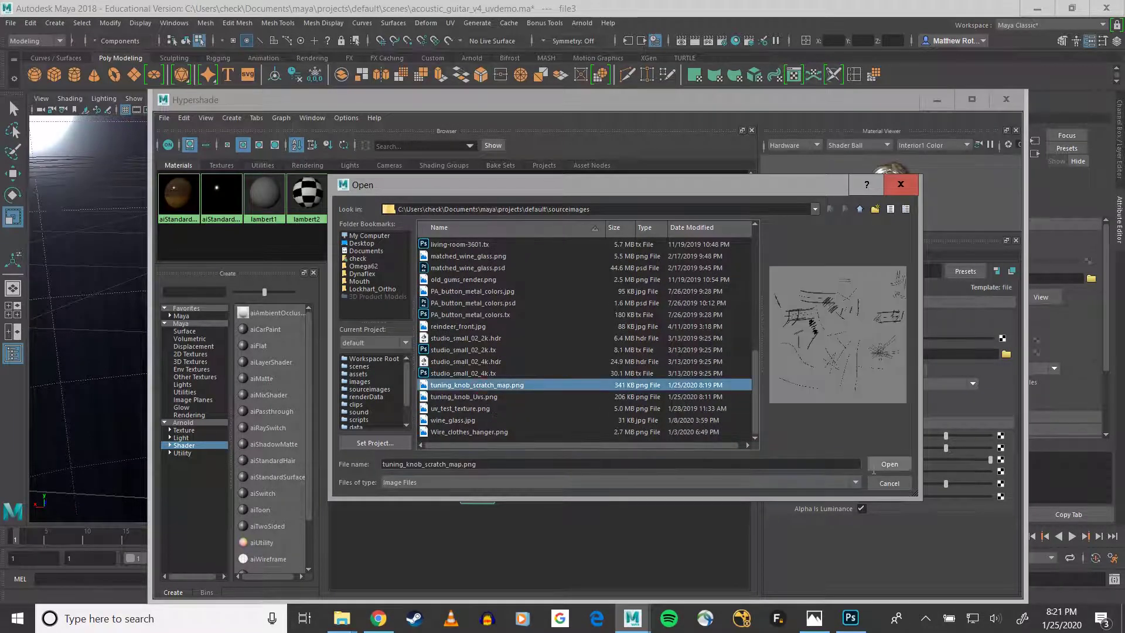
left_click(879, 465)
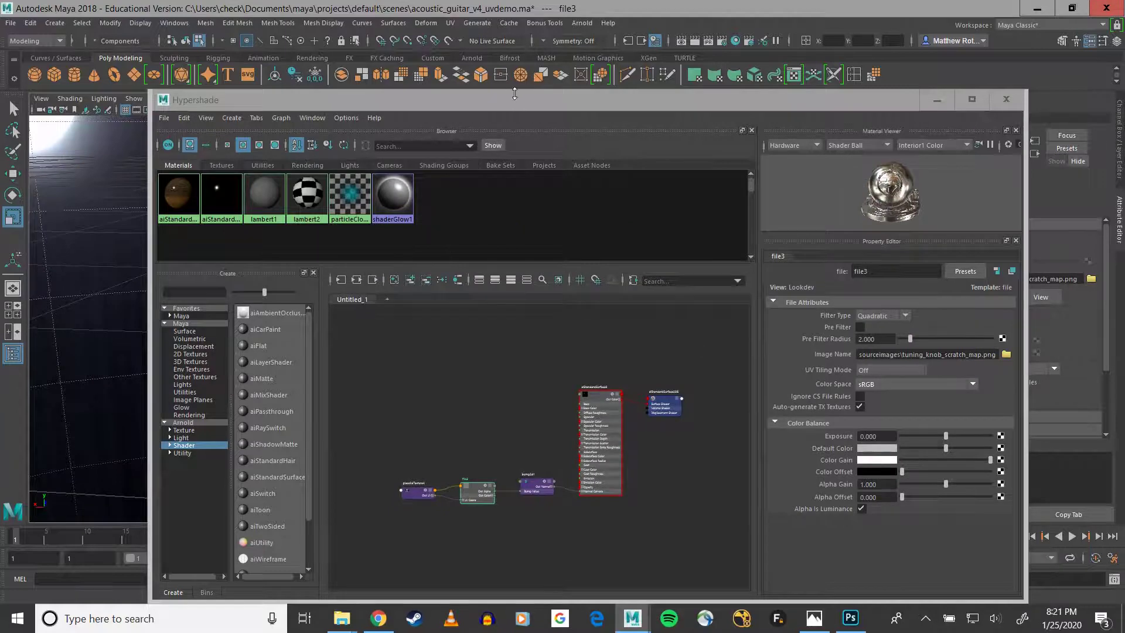
Step: Select the tuning nut as an object, assign the metal aiStandardSurface2 material to it, and put the Hypershade away
left_click_drag(519, 101, 901, 167)
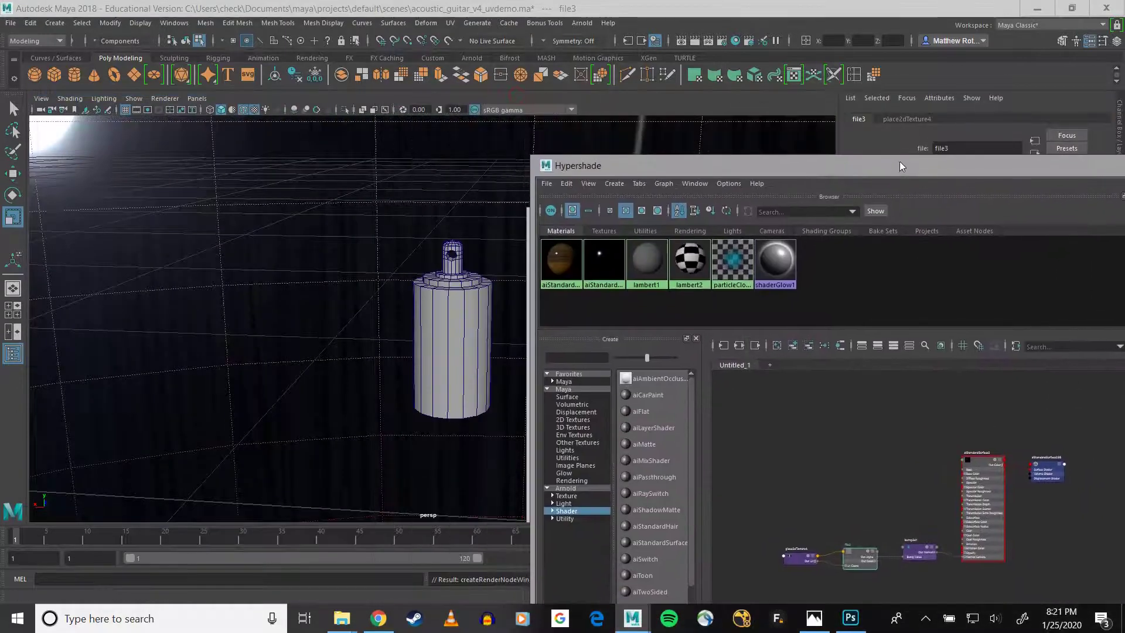
left_click(458, 320)
right_click_drag(458, 318, 501, 280)
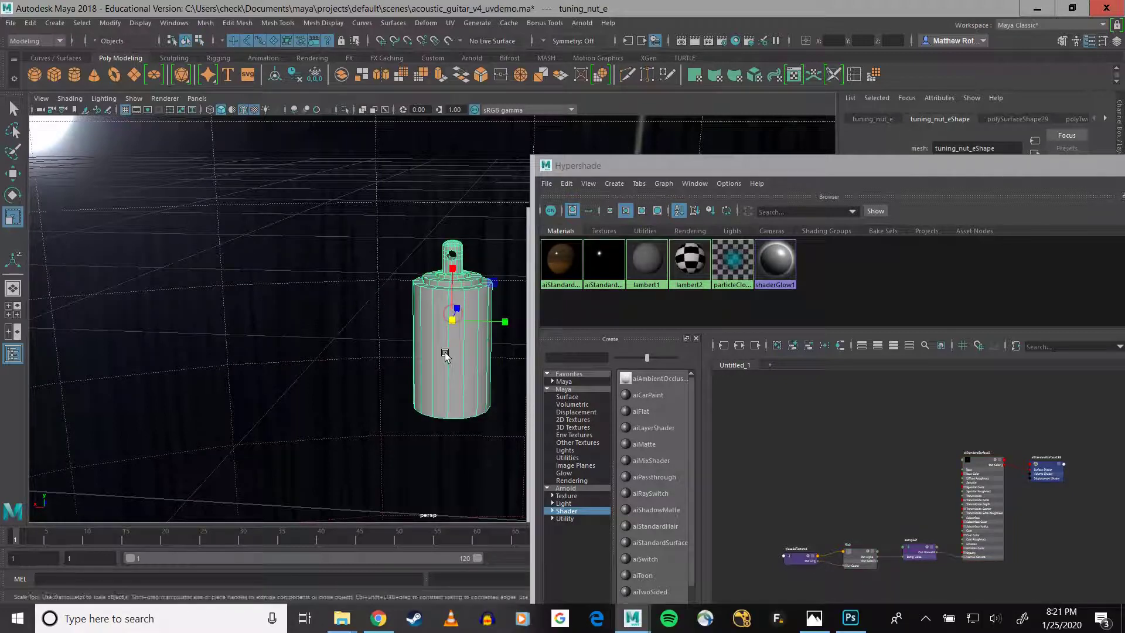
right_click_drag(603, 278, 604, 243)
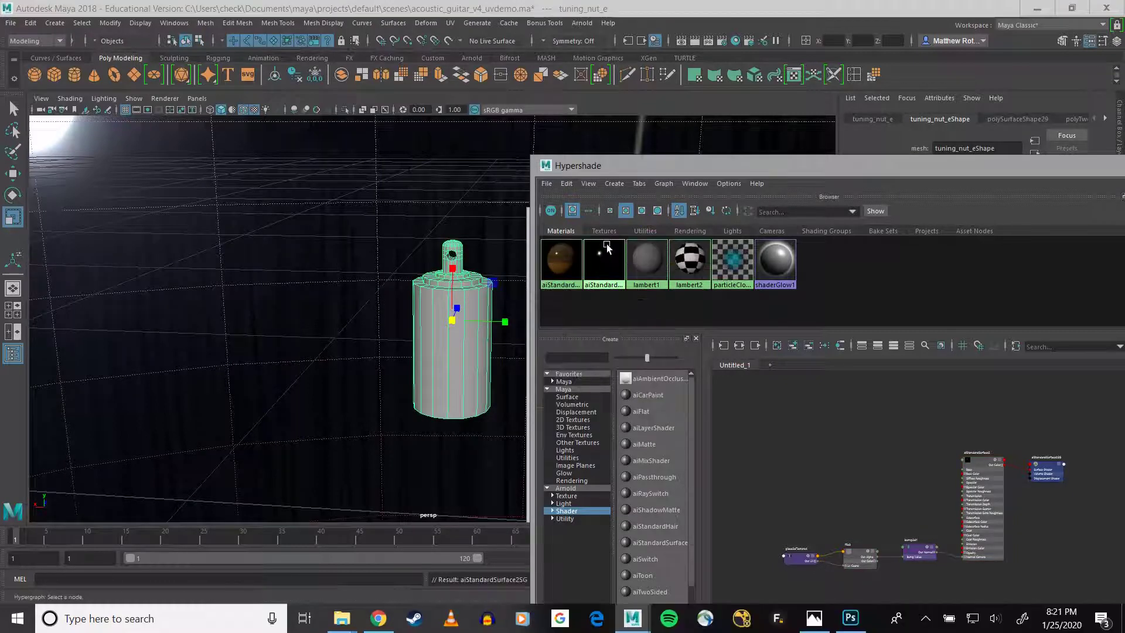
left_click_drag(799, 170, 309, 192)
left_click(886, 188)
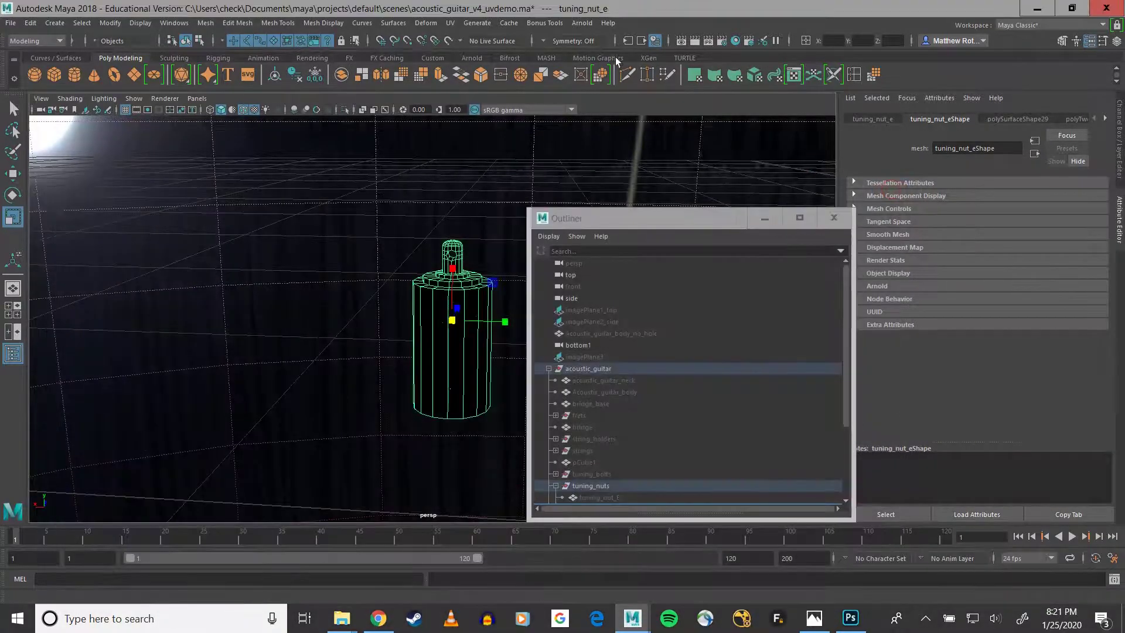
Step: Render the persp view in the Arnold RenderView and examine the scratches on the tuning nut up close
left_click(582, 23)
left_click(599, 45)
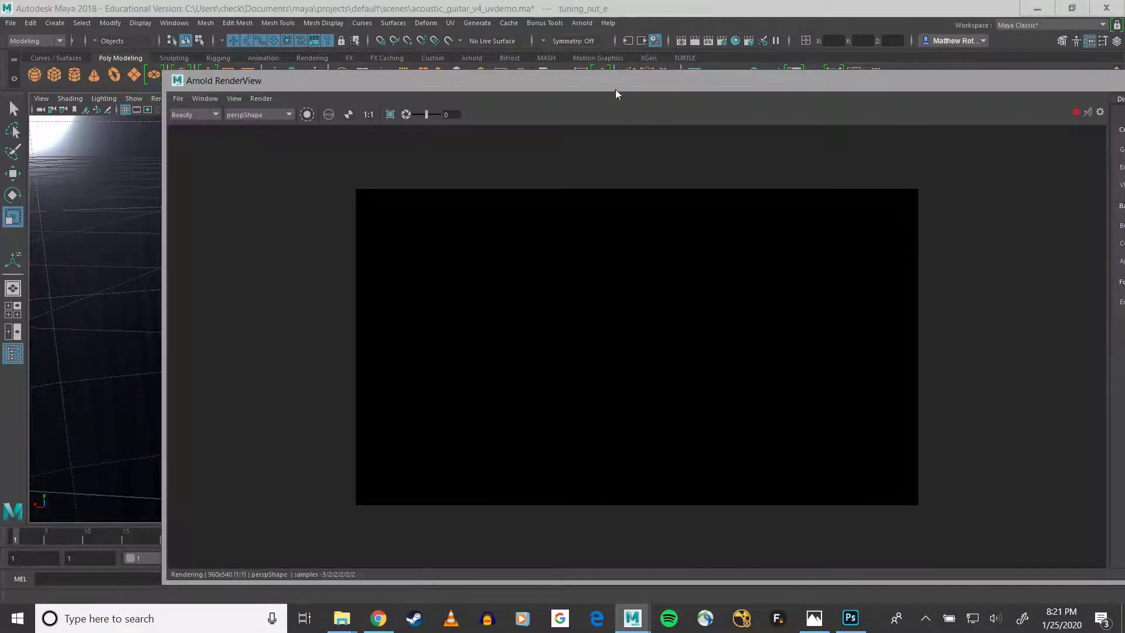
left_click_drag(623, 76, 785, 79)
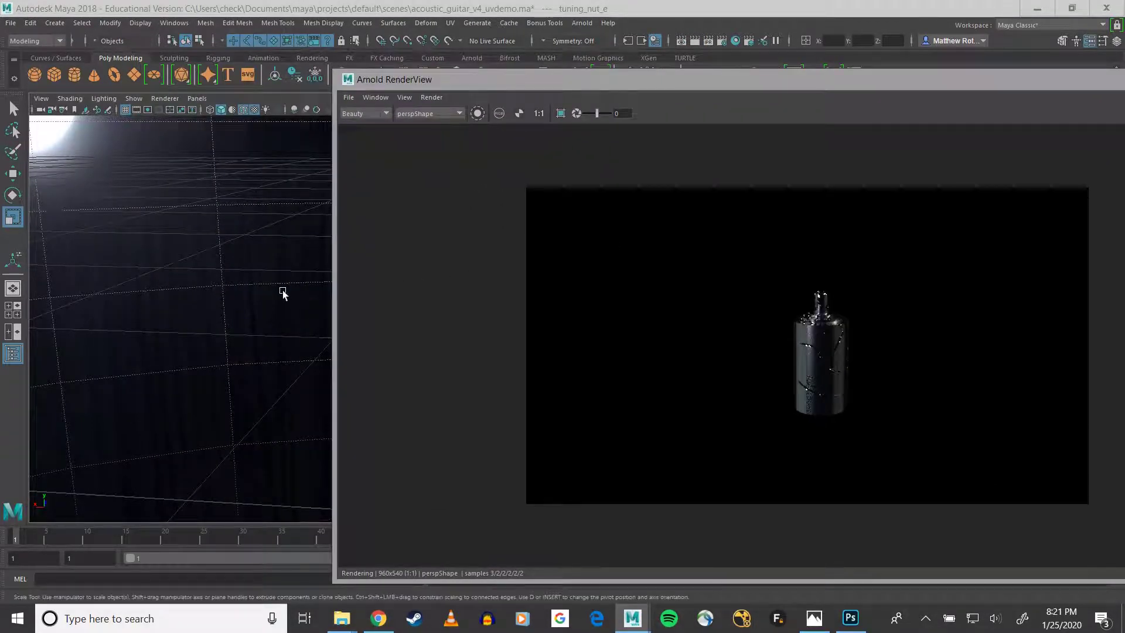
scroll(311, 309, "up", 2)
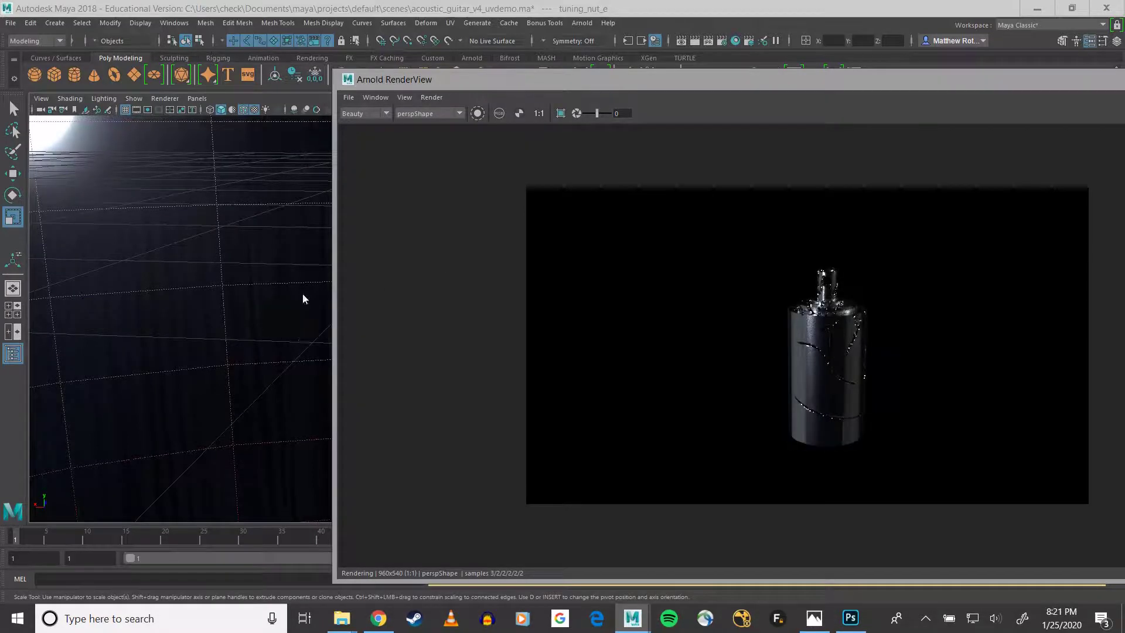
left_click_drag(236, 344, 261, 323, "alt")
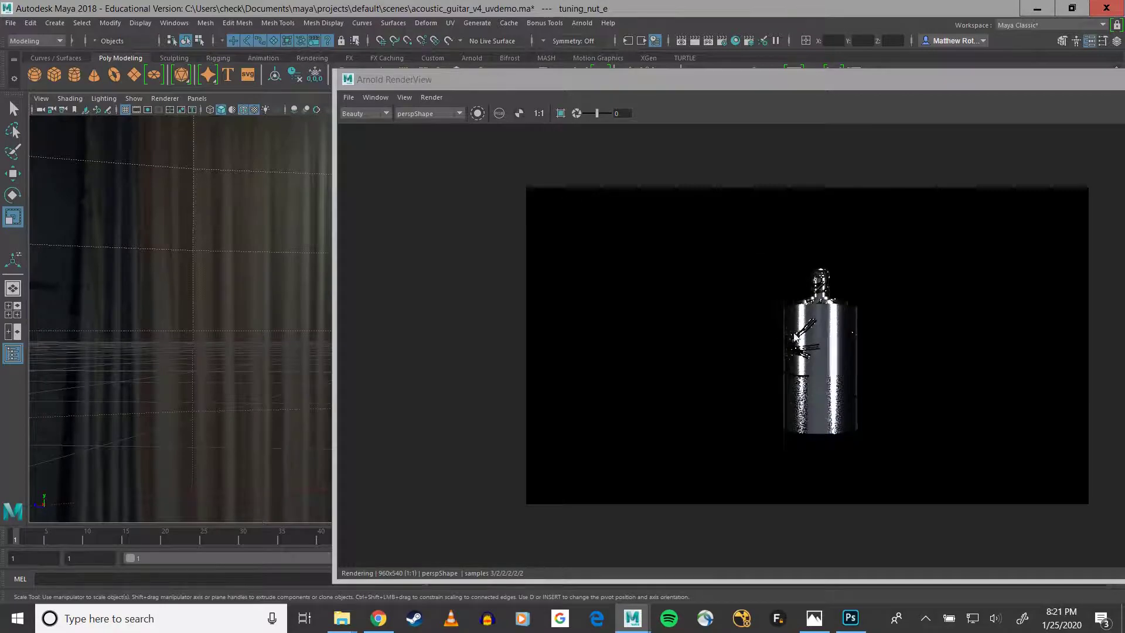
scroll(794, 340, "up", 6)
scroll(836, 354, "down", 3)
left_click_drag(911, 375, 786, 359)
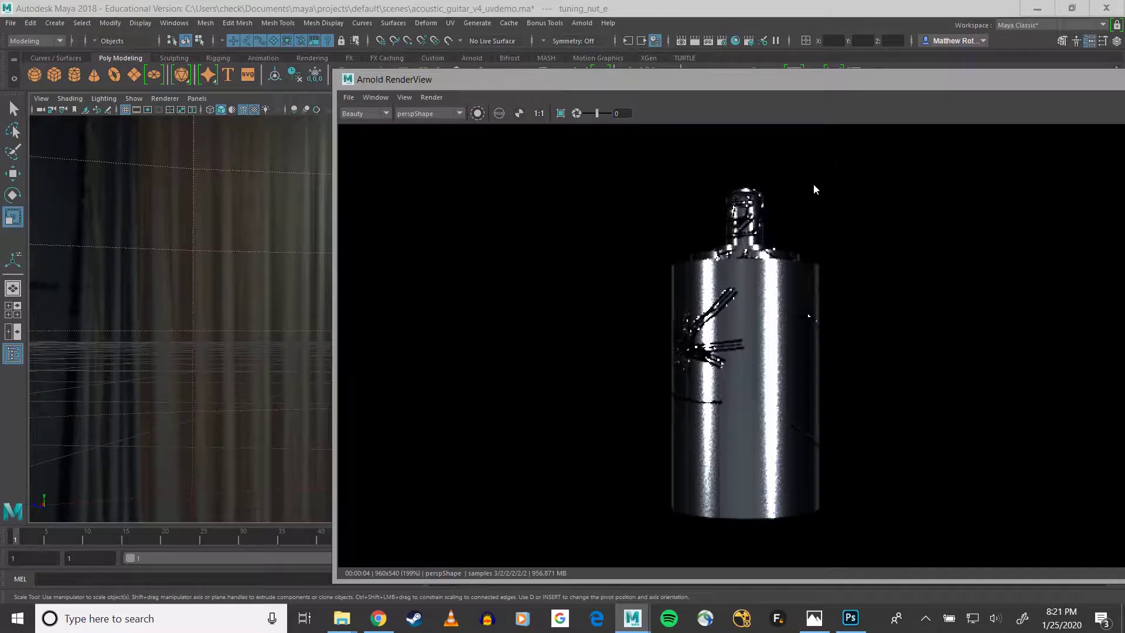
Step: Select the skydome light and raise its intensity to about 2
left_click_drag(725, 81, 166, 218)
left_click(504, 130)
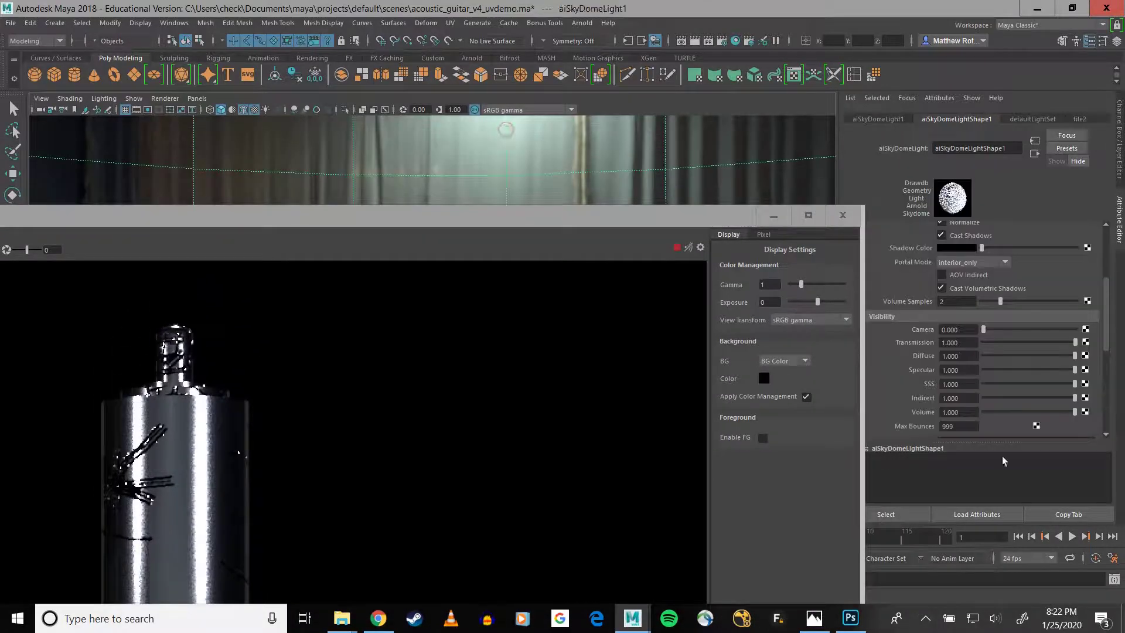
scroll(921, 386, "up", 1)
scroll(920, 385, "up", 3)
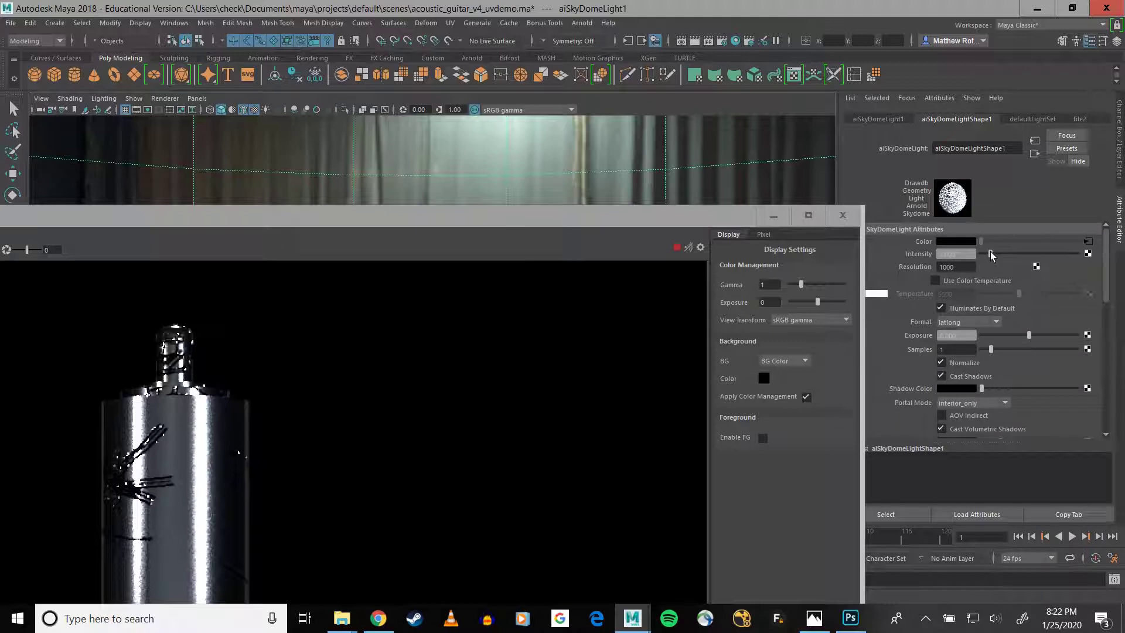
left_click_drag(990, 253, 996, 253)
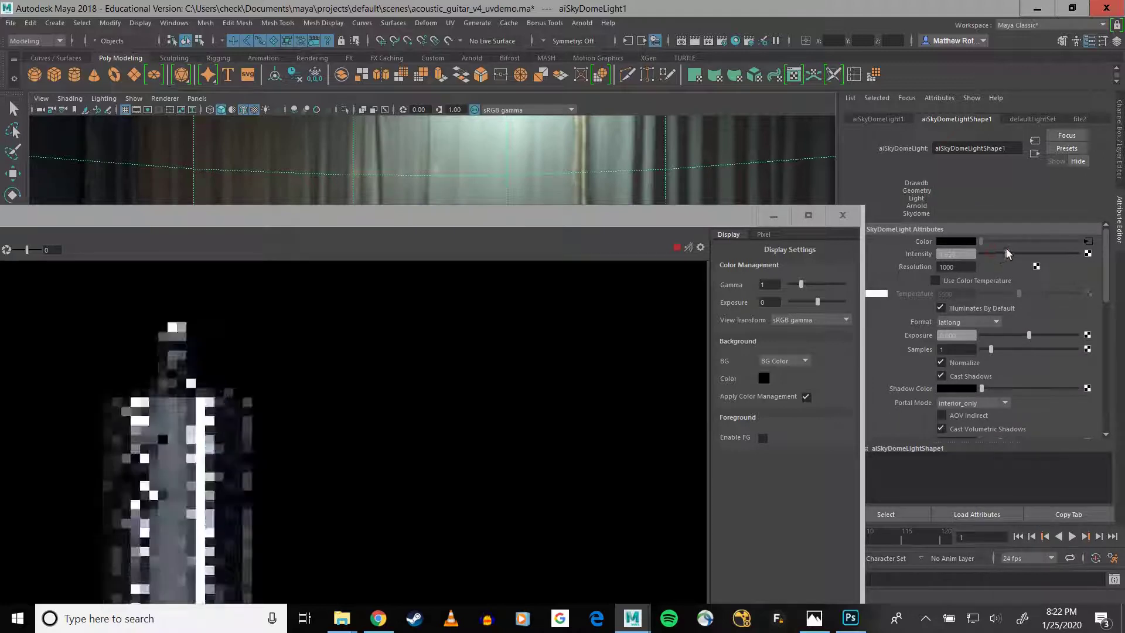
left_click_drag(1007, 251, 1001, 251)
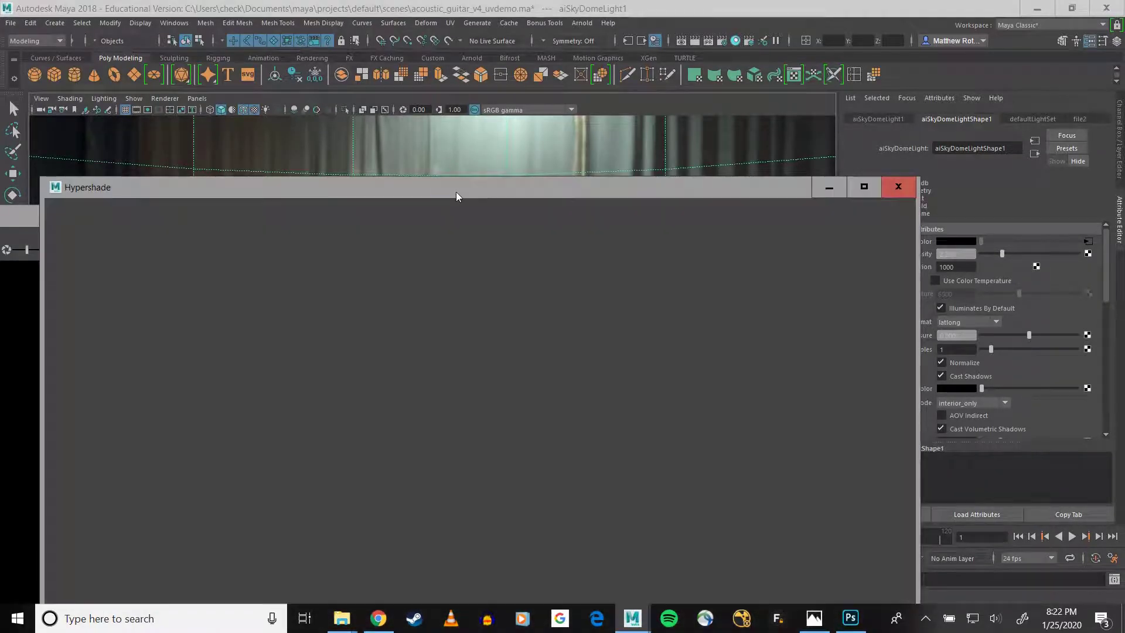
Step: Set the bump depth of the bump2d1 node in the metal material's graph to 0.1
left_click_drag(455, 192, 591, 117)
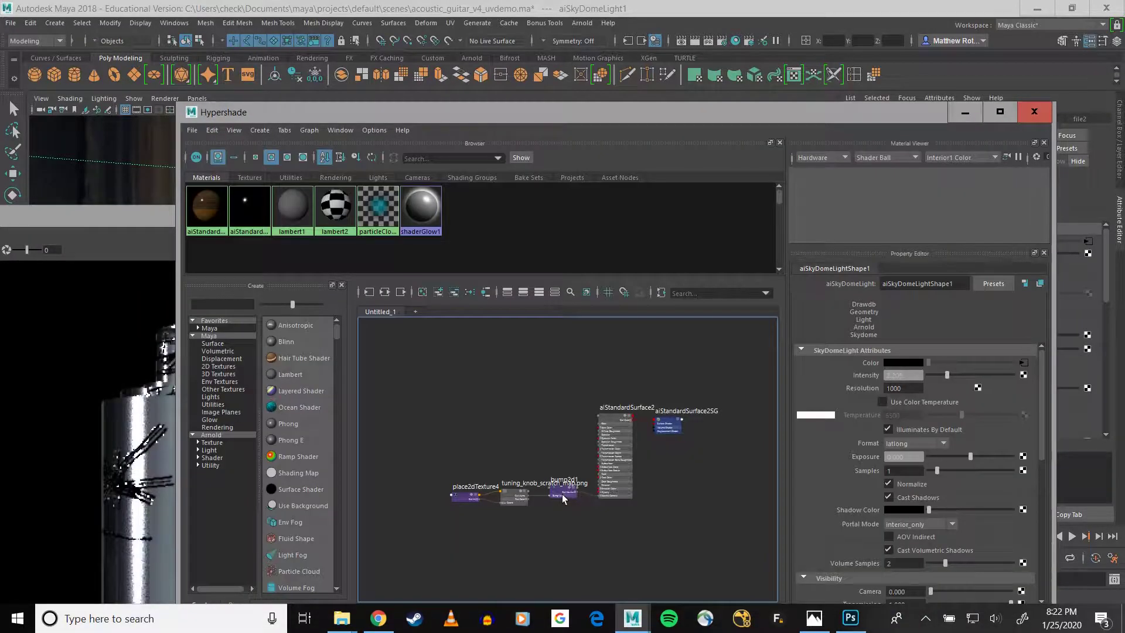
left_click(558, 491)
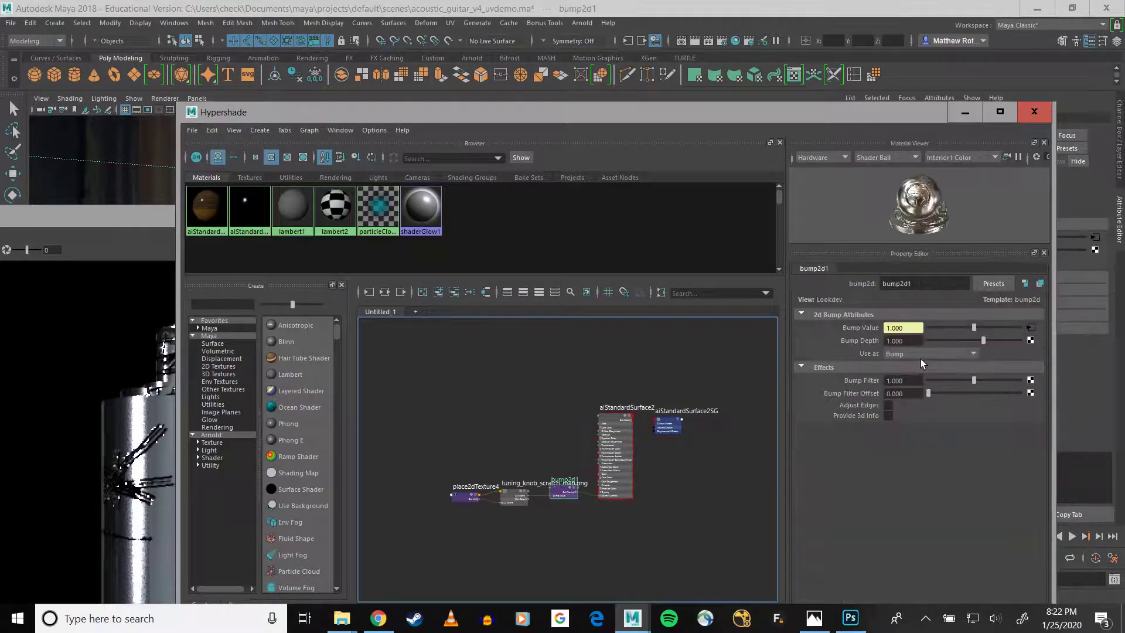
double_click(908, 341)
type("0.1")
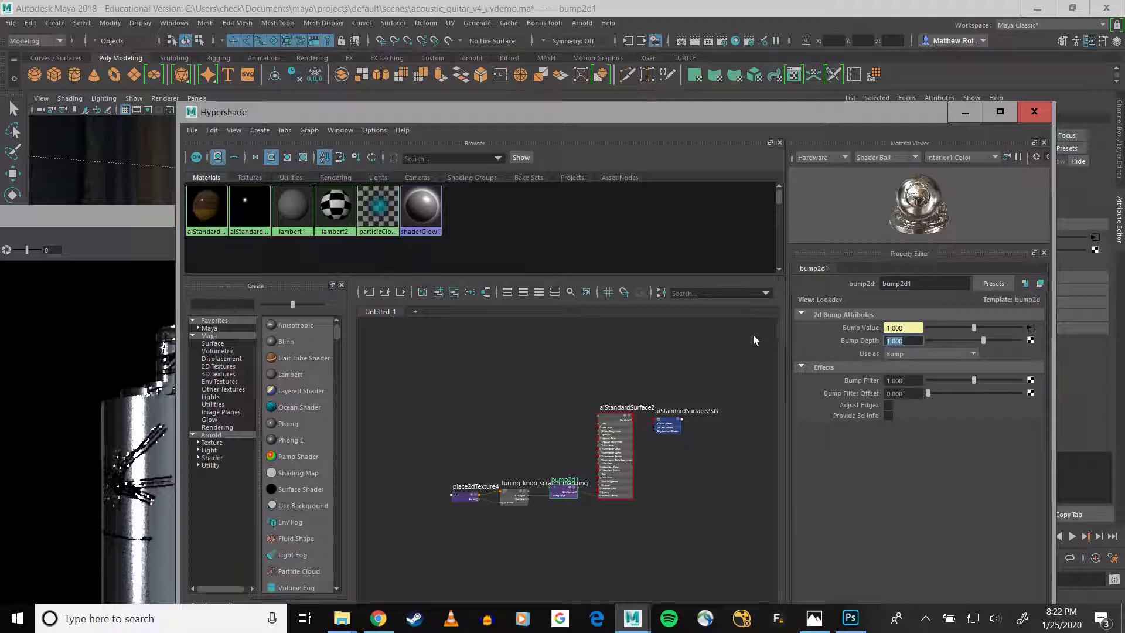
key("Return")
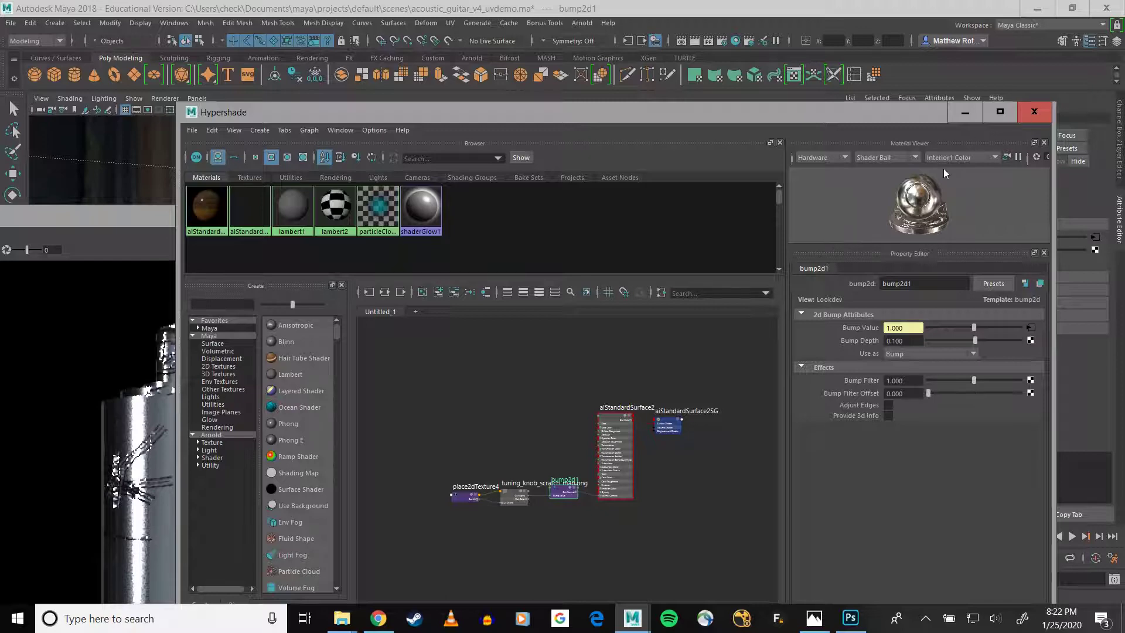
left_click(1024, 119)
Step: Examine the softened scratches on the rendered tuning nut from different distances and sides
left_click_drag(329, 221, 1025, 110)
scroll(372, 347, "up", 4)
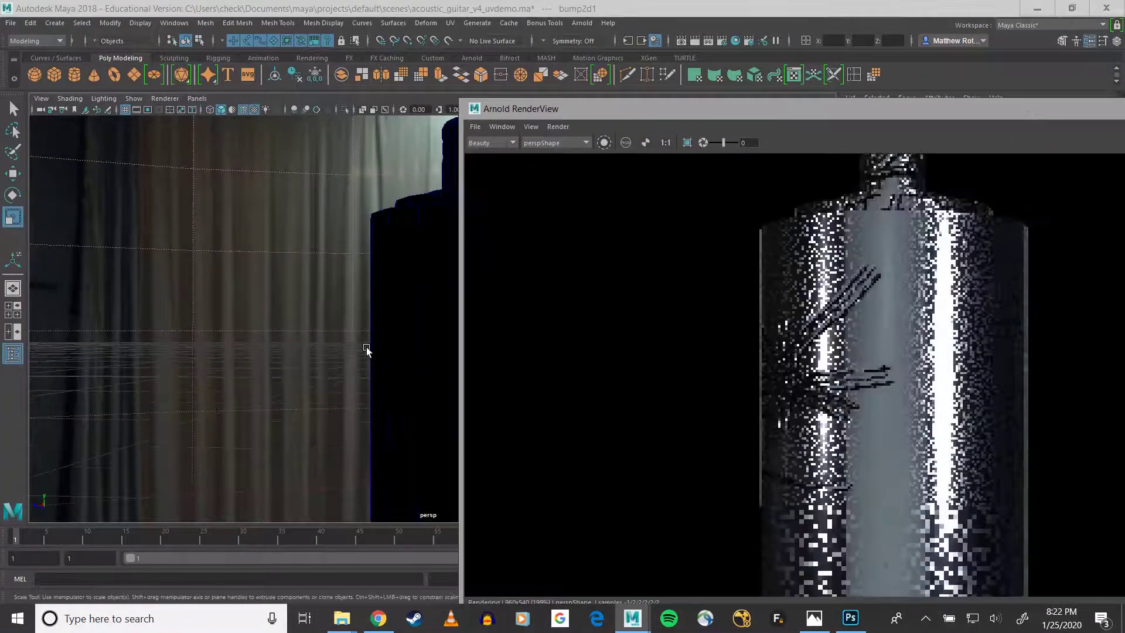
scroll(364, 350, "down", 3)
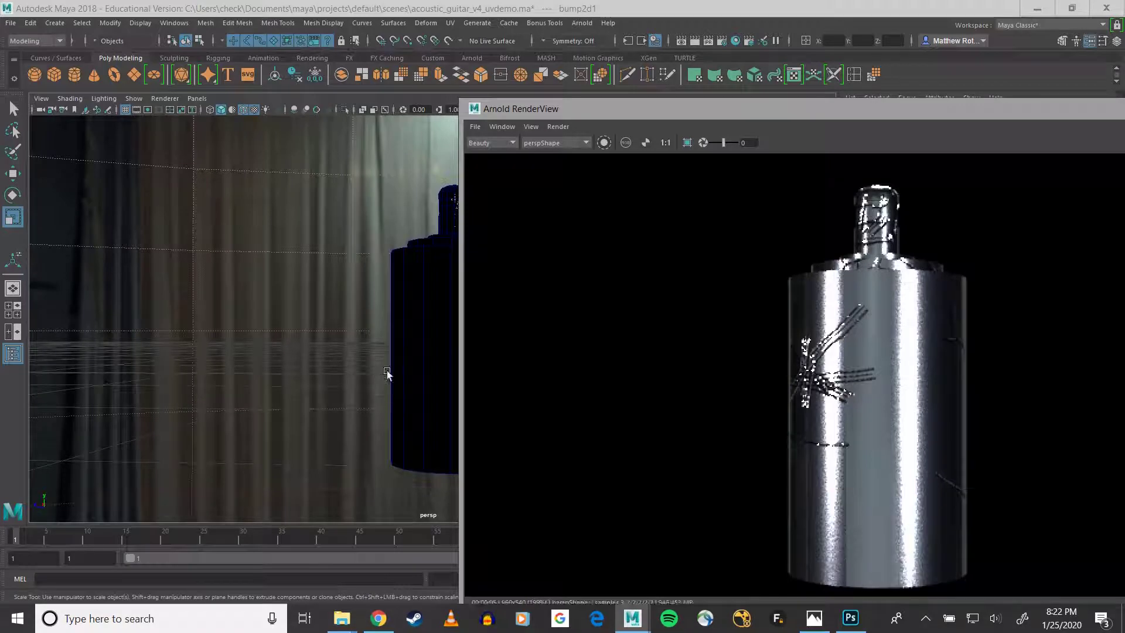
left_click_drag(387, 372, 331, 369, "alt")
middle_click_drag(388, 357, 259, 364, "alt")
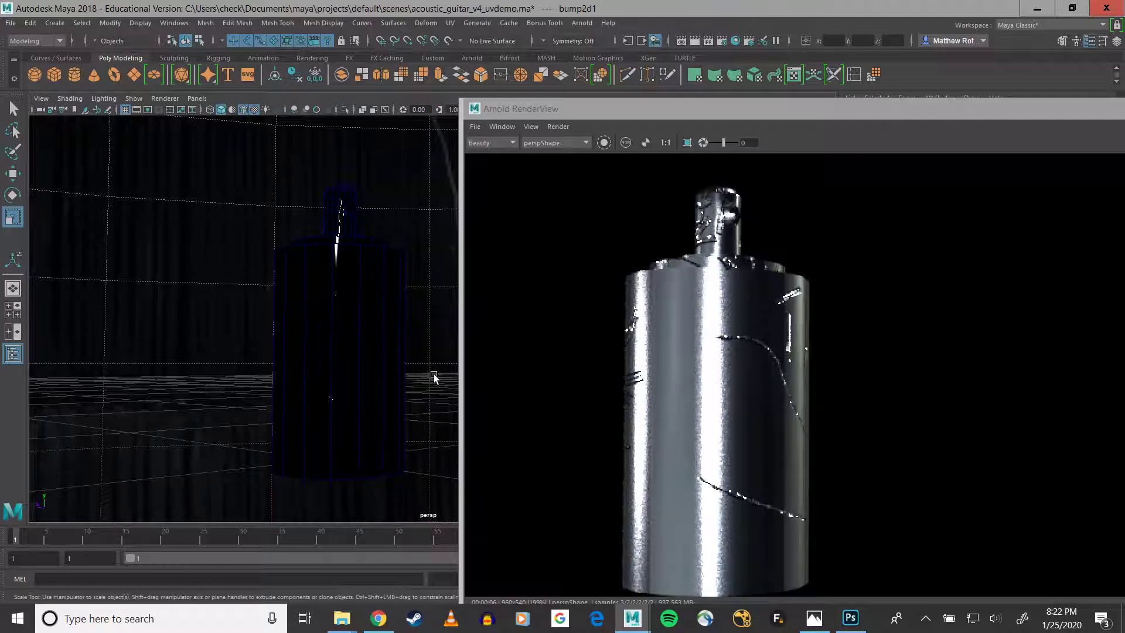
left_click_drag(433, 375, 418, 374, "alt")
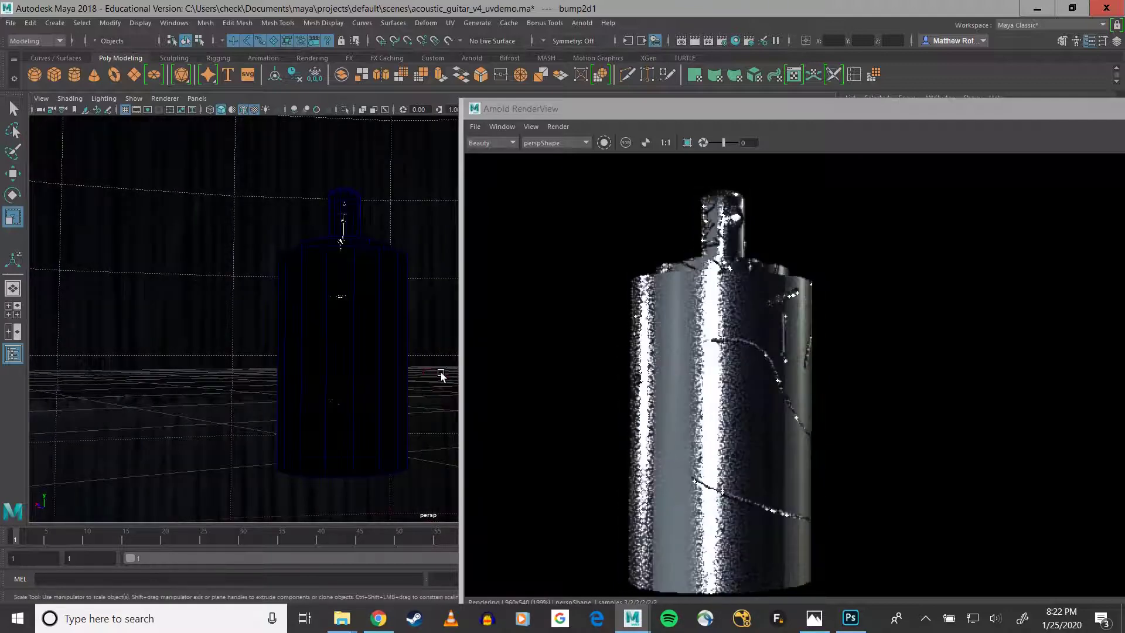
Step: Change the render image size preset to HD_1080 in the Render Settings
left_click(720, 44)
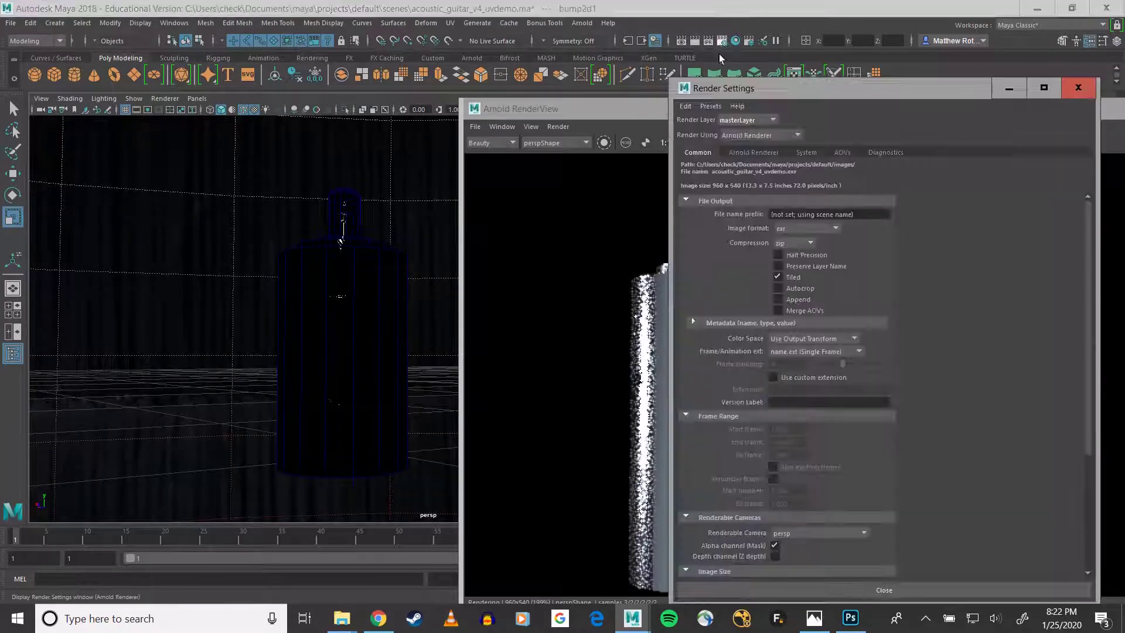
scroll(829, 379, "down", 5)
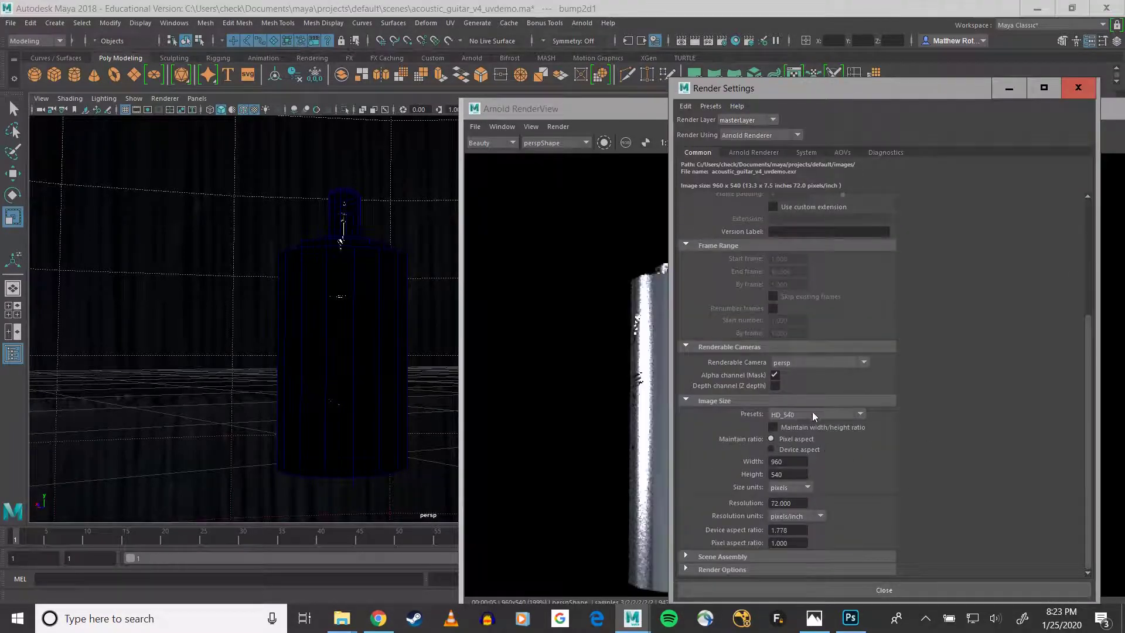
left_click(812, 412)
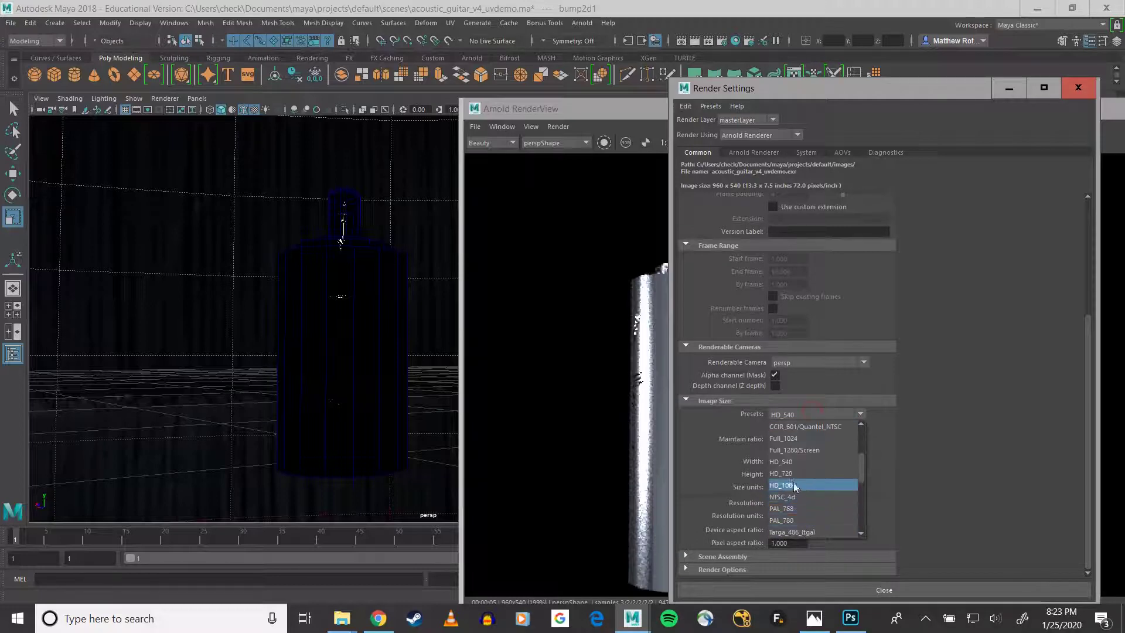
left_click(832, 485)
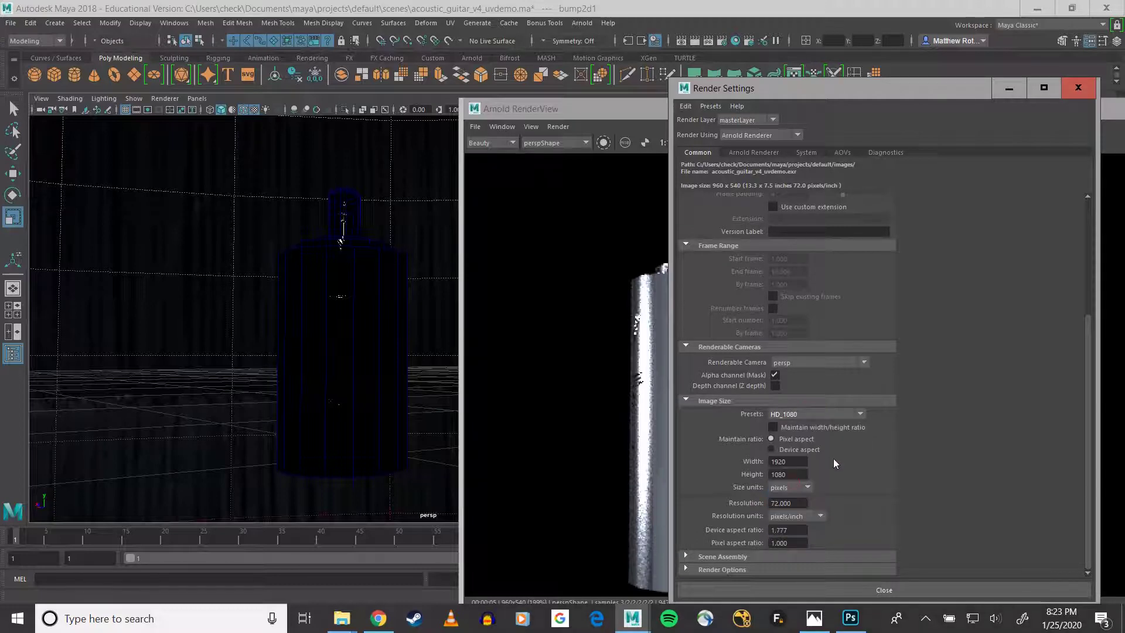
left_click(1078, 87)
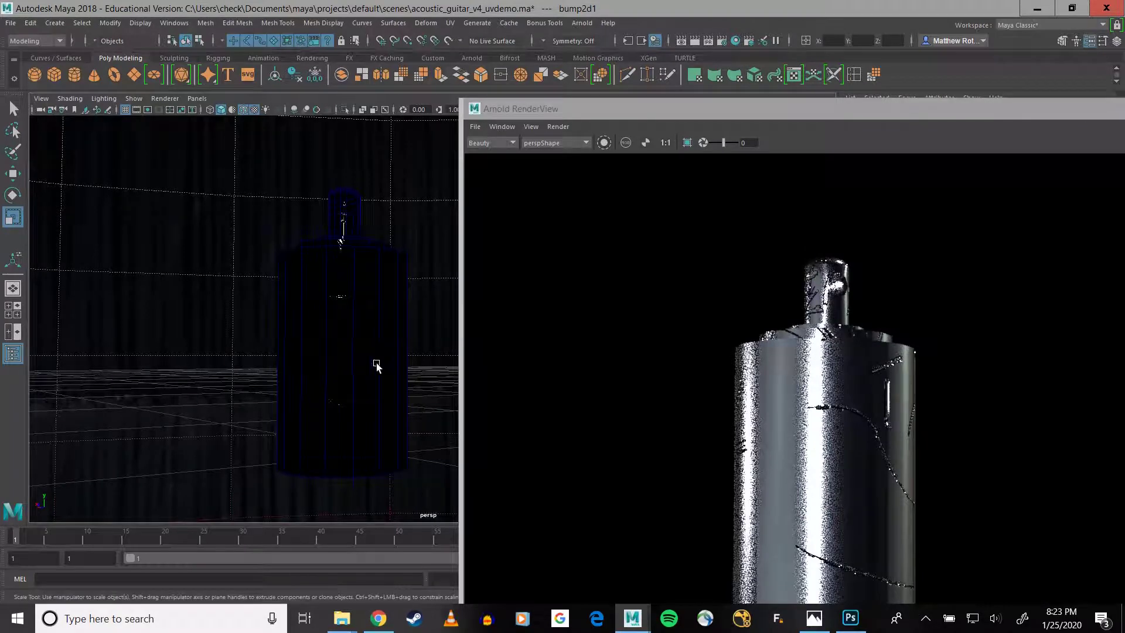
Step: Inspect the tuning nut's top and sides from above in the HD_1080 render
left_click_drag(372, 357, 352, 402, "alt")
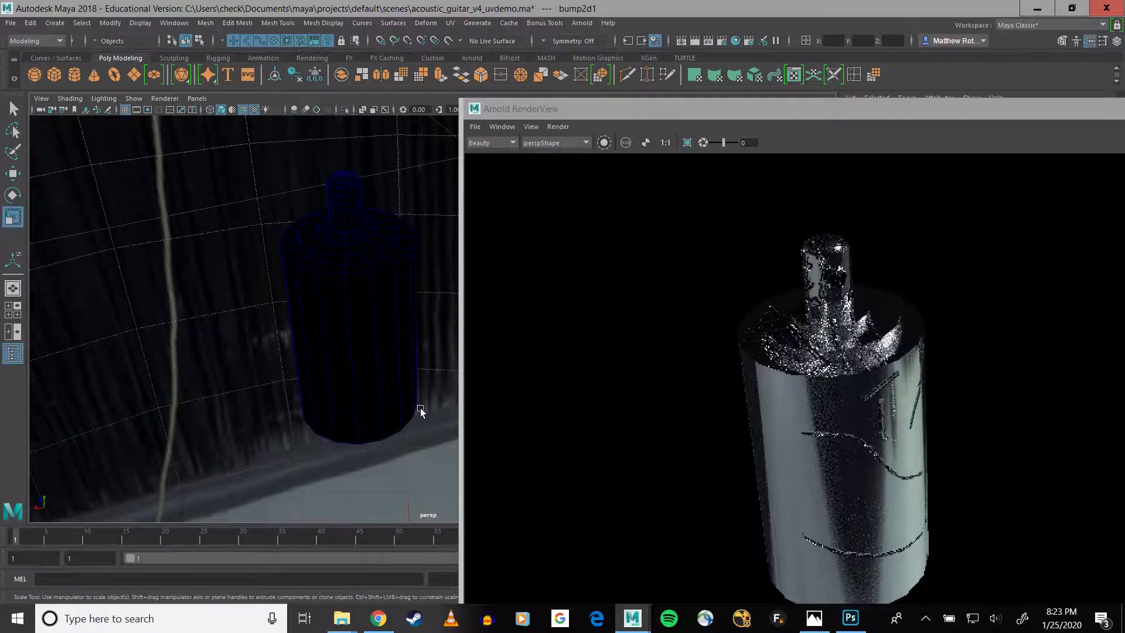
left_click_drag(420, 407, 361, 415, "alt")
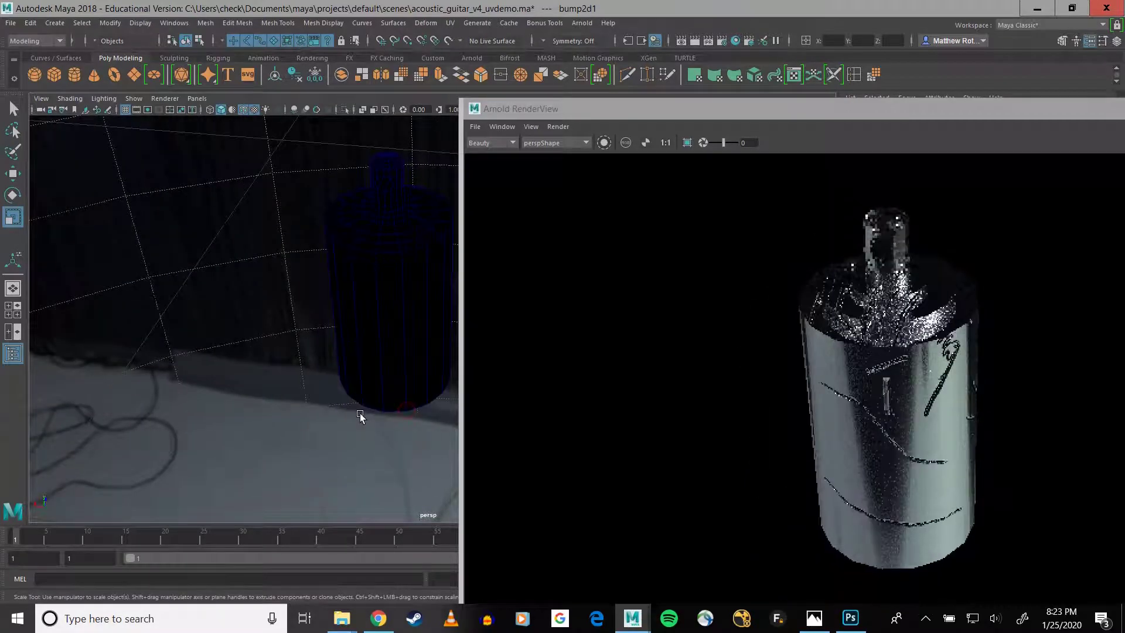